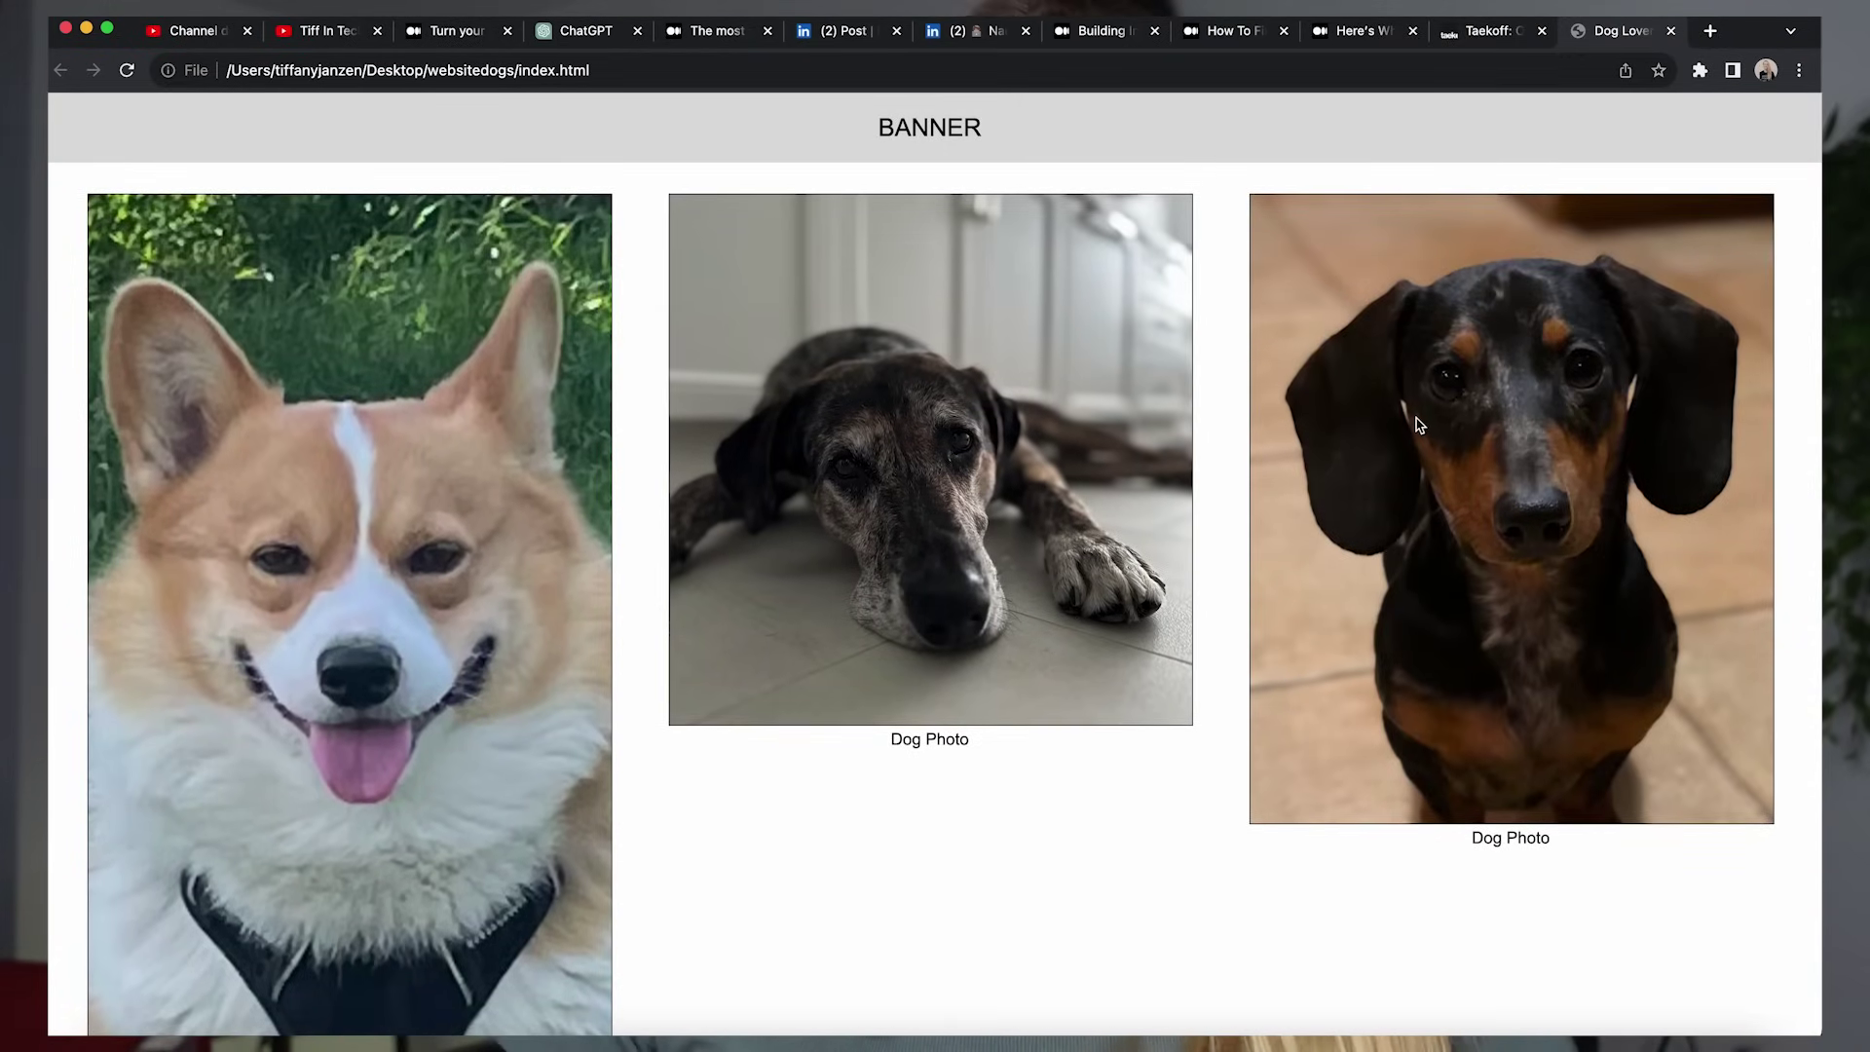
- Narrow the Chrome window so the dog-photo page reflows and VS Code shows behind it
drag(1816, 399, 1009, 531)
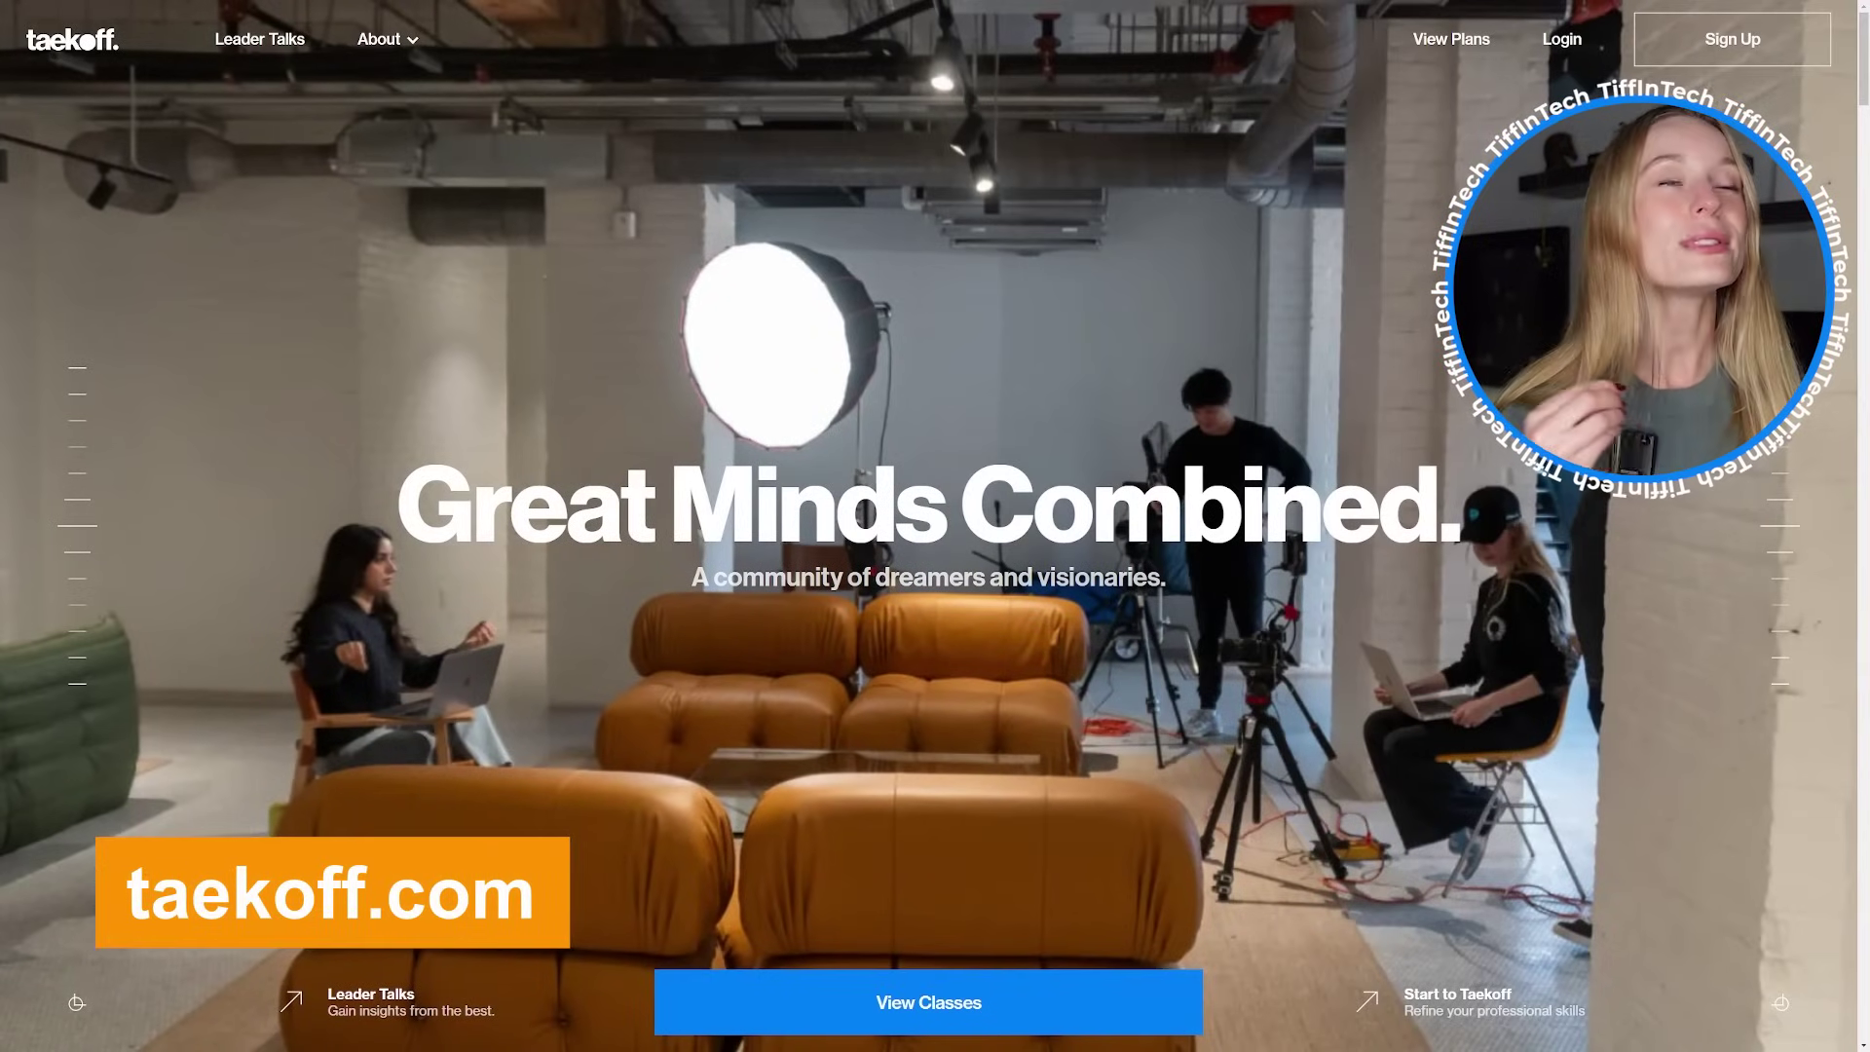
- Scroll the taekoff.com homepage past Leader Talks, Browse by Category and the newsletter form to the FAQ
scroll(929, 526, down, 9)
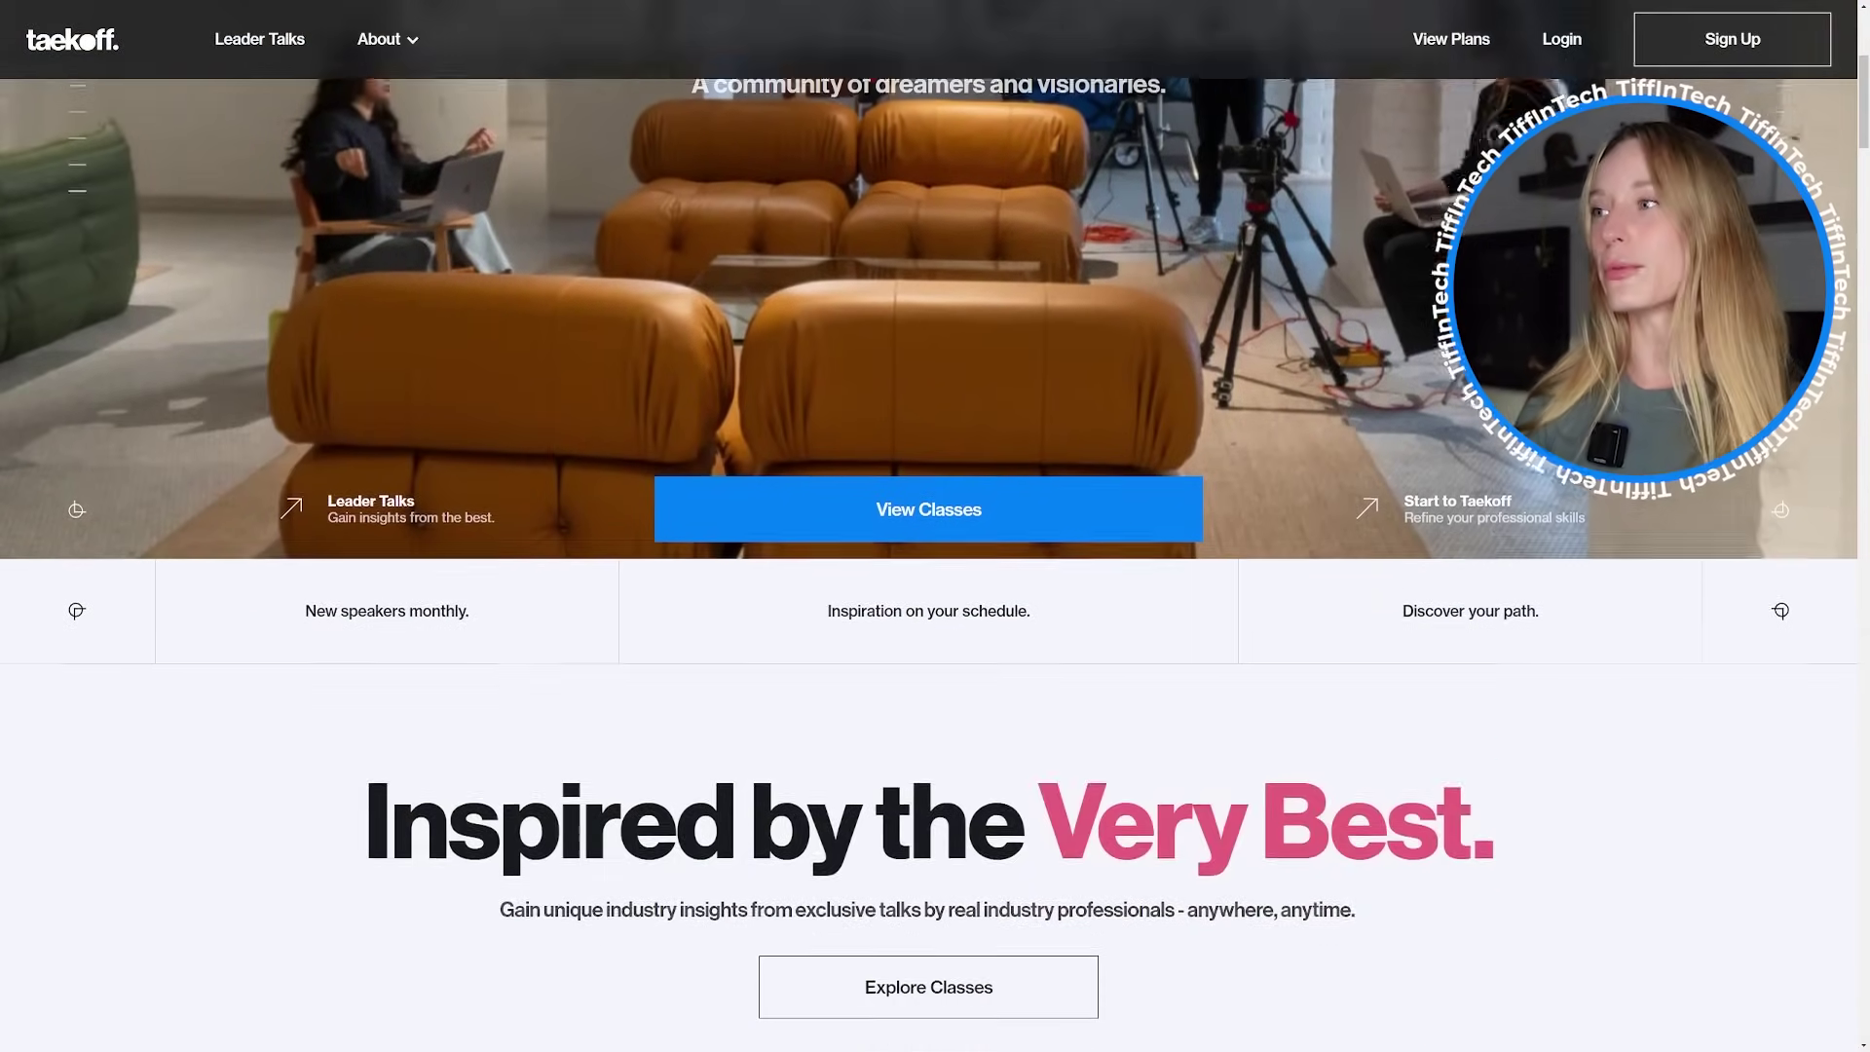
scroll(929, 526, down, 3)
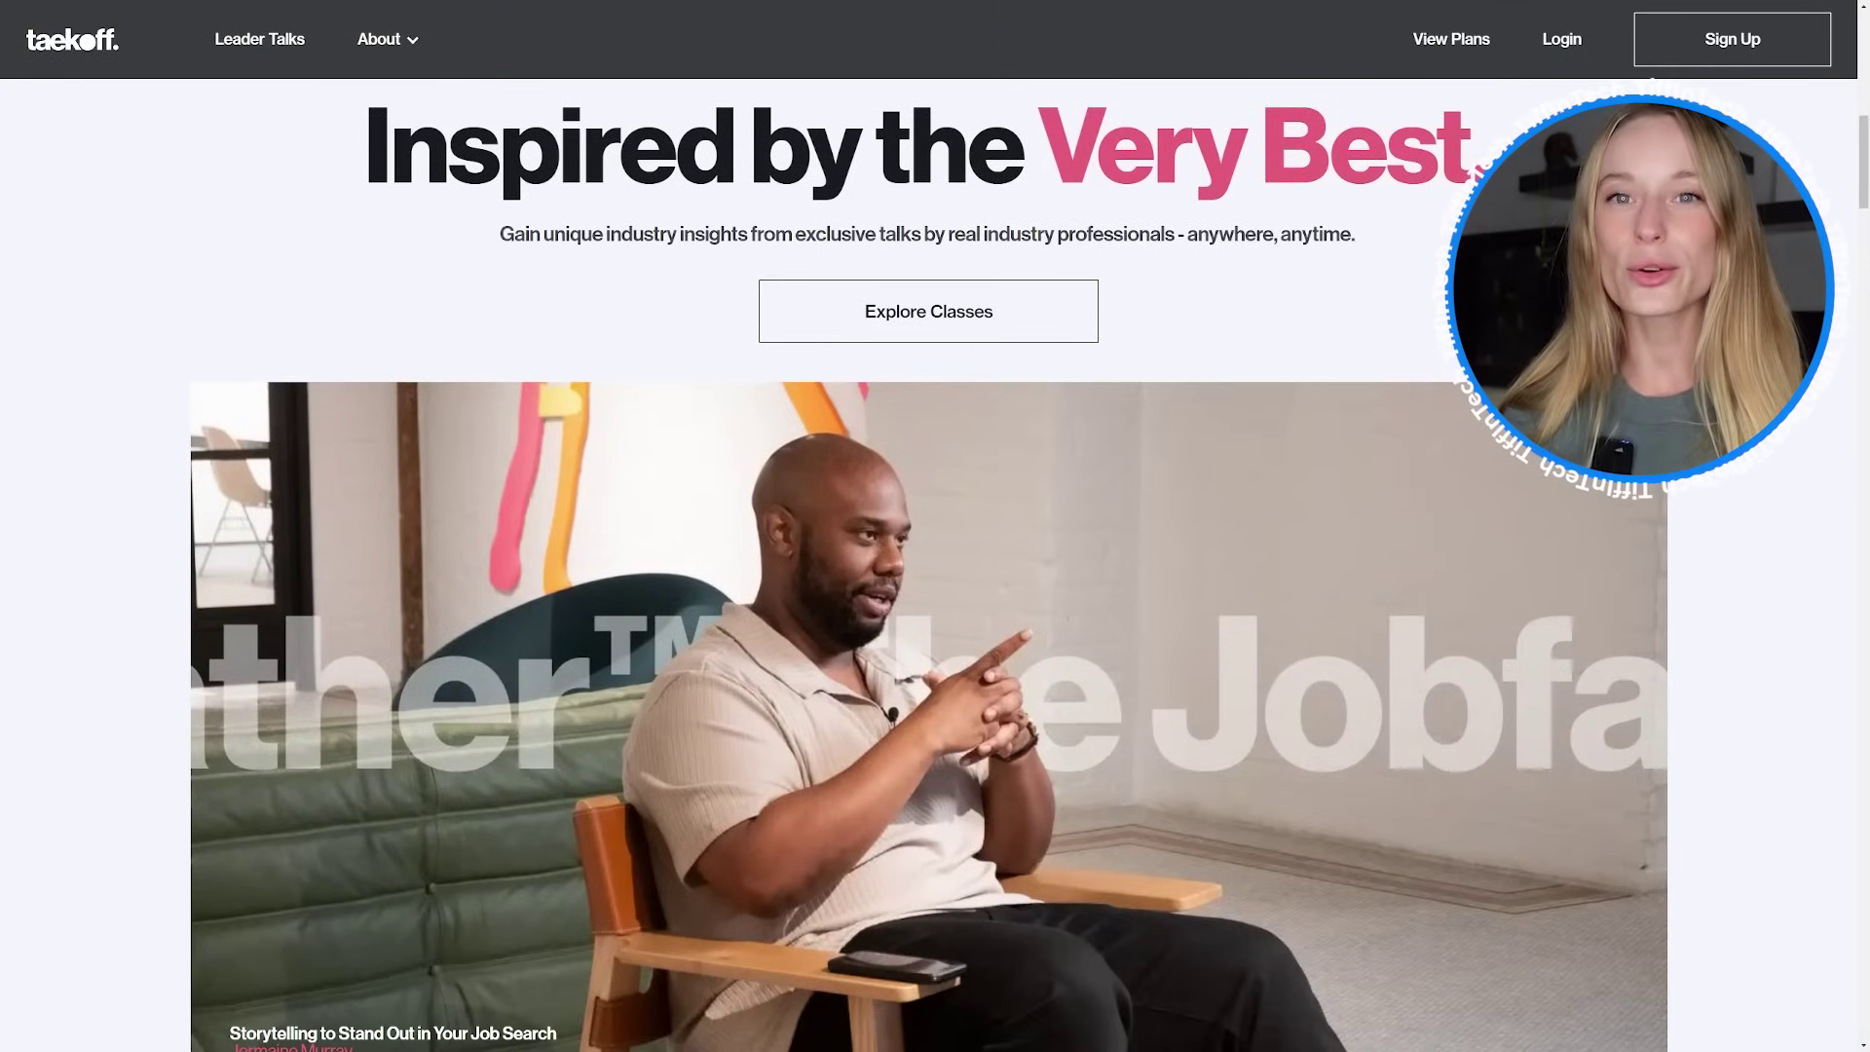
scroll(929, 526, down, 2)
scroll(928, 526, down, 1)
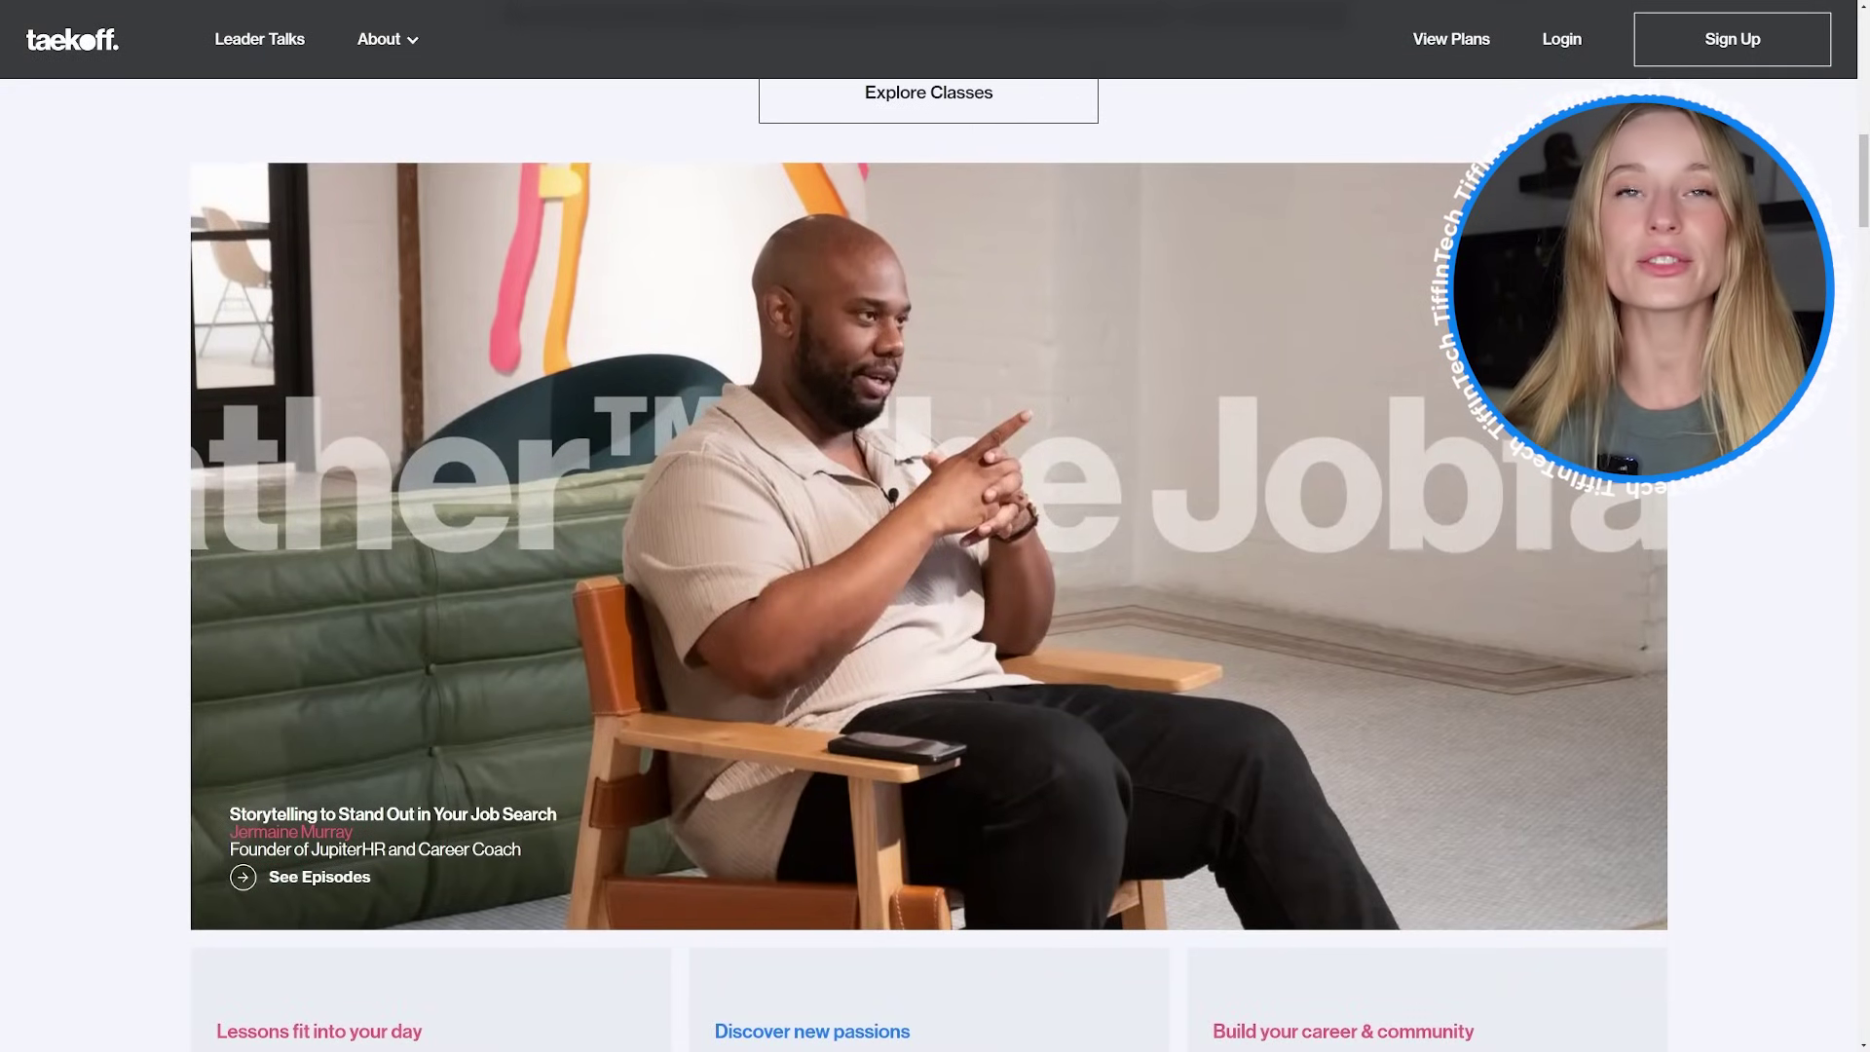
scroll(929, 526, down, 5)
scroll(929, 526, down, 2)
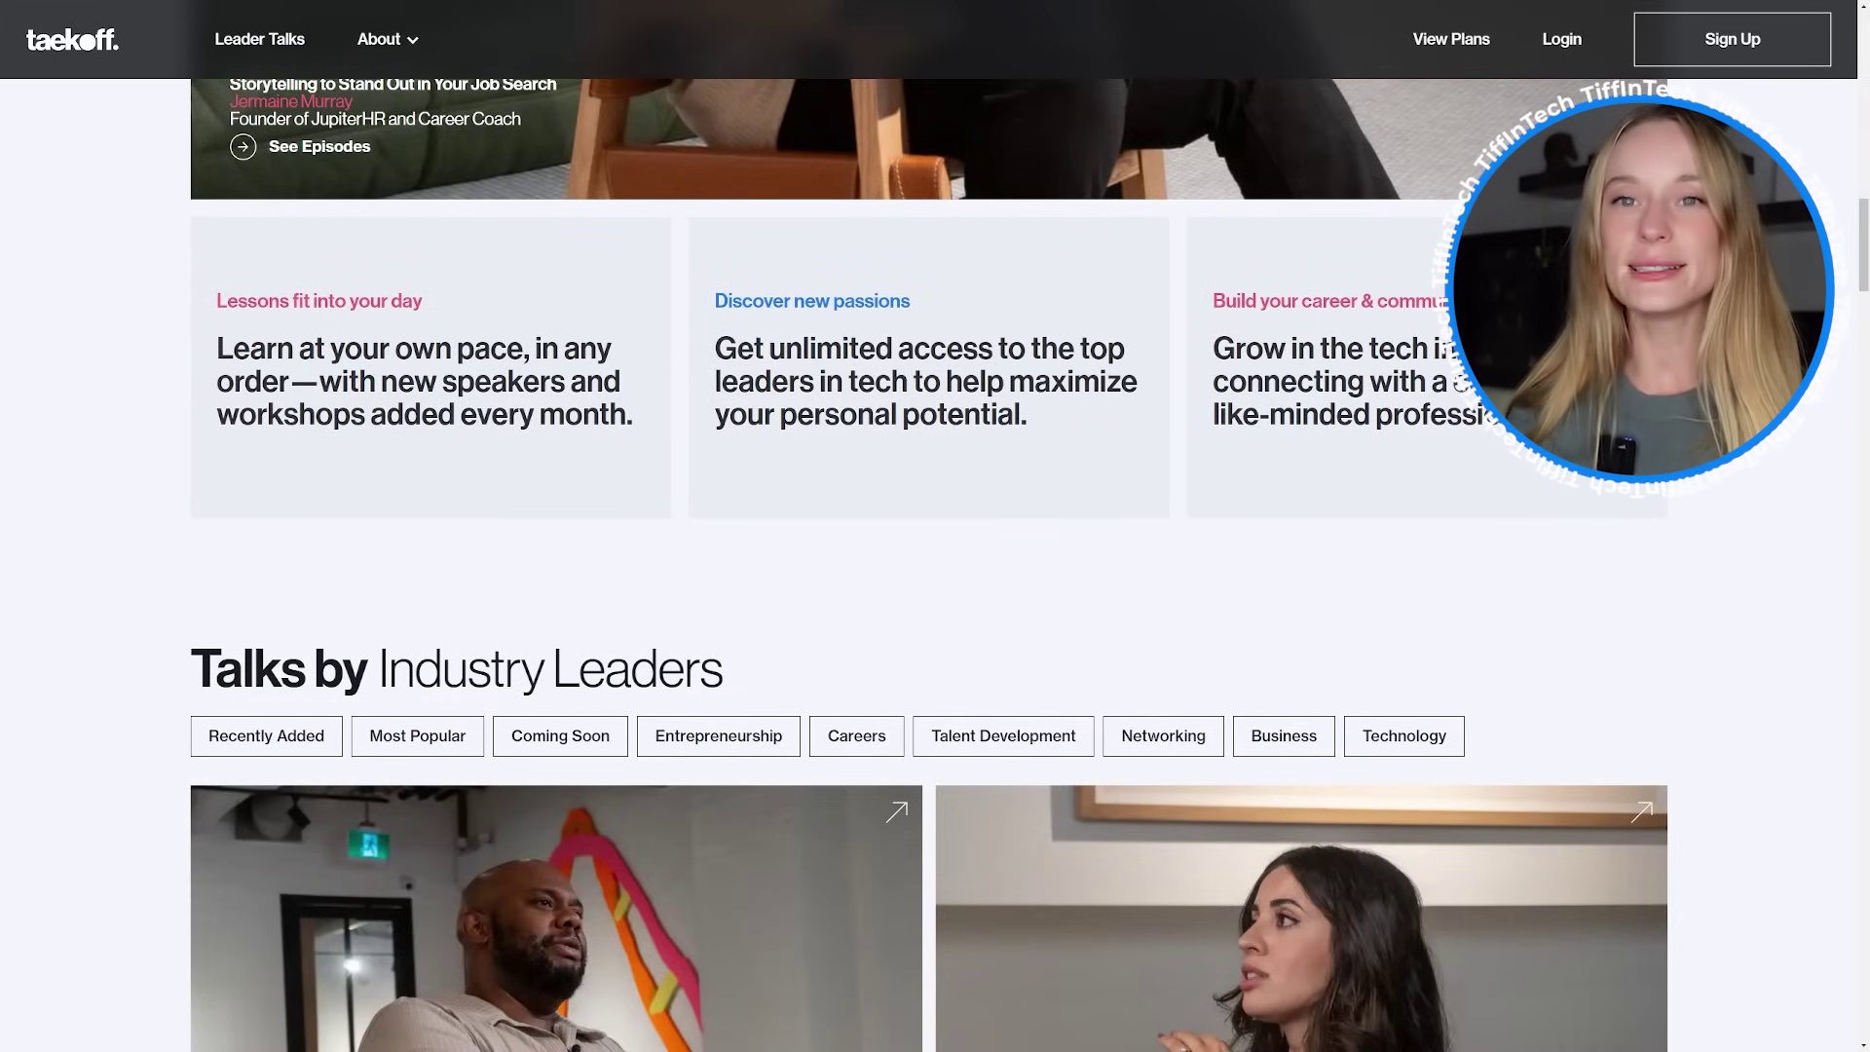
scroll(929, 526, down, 6)
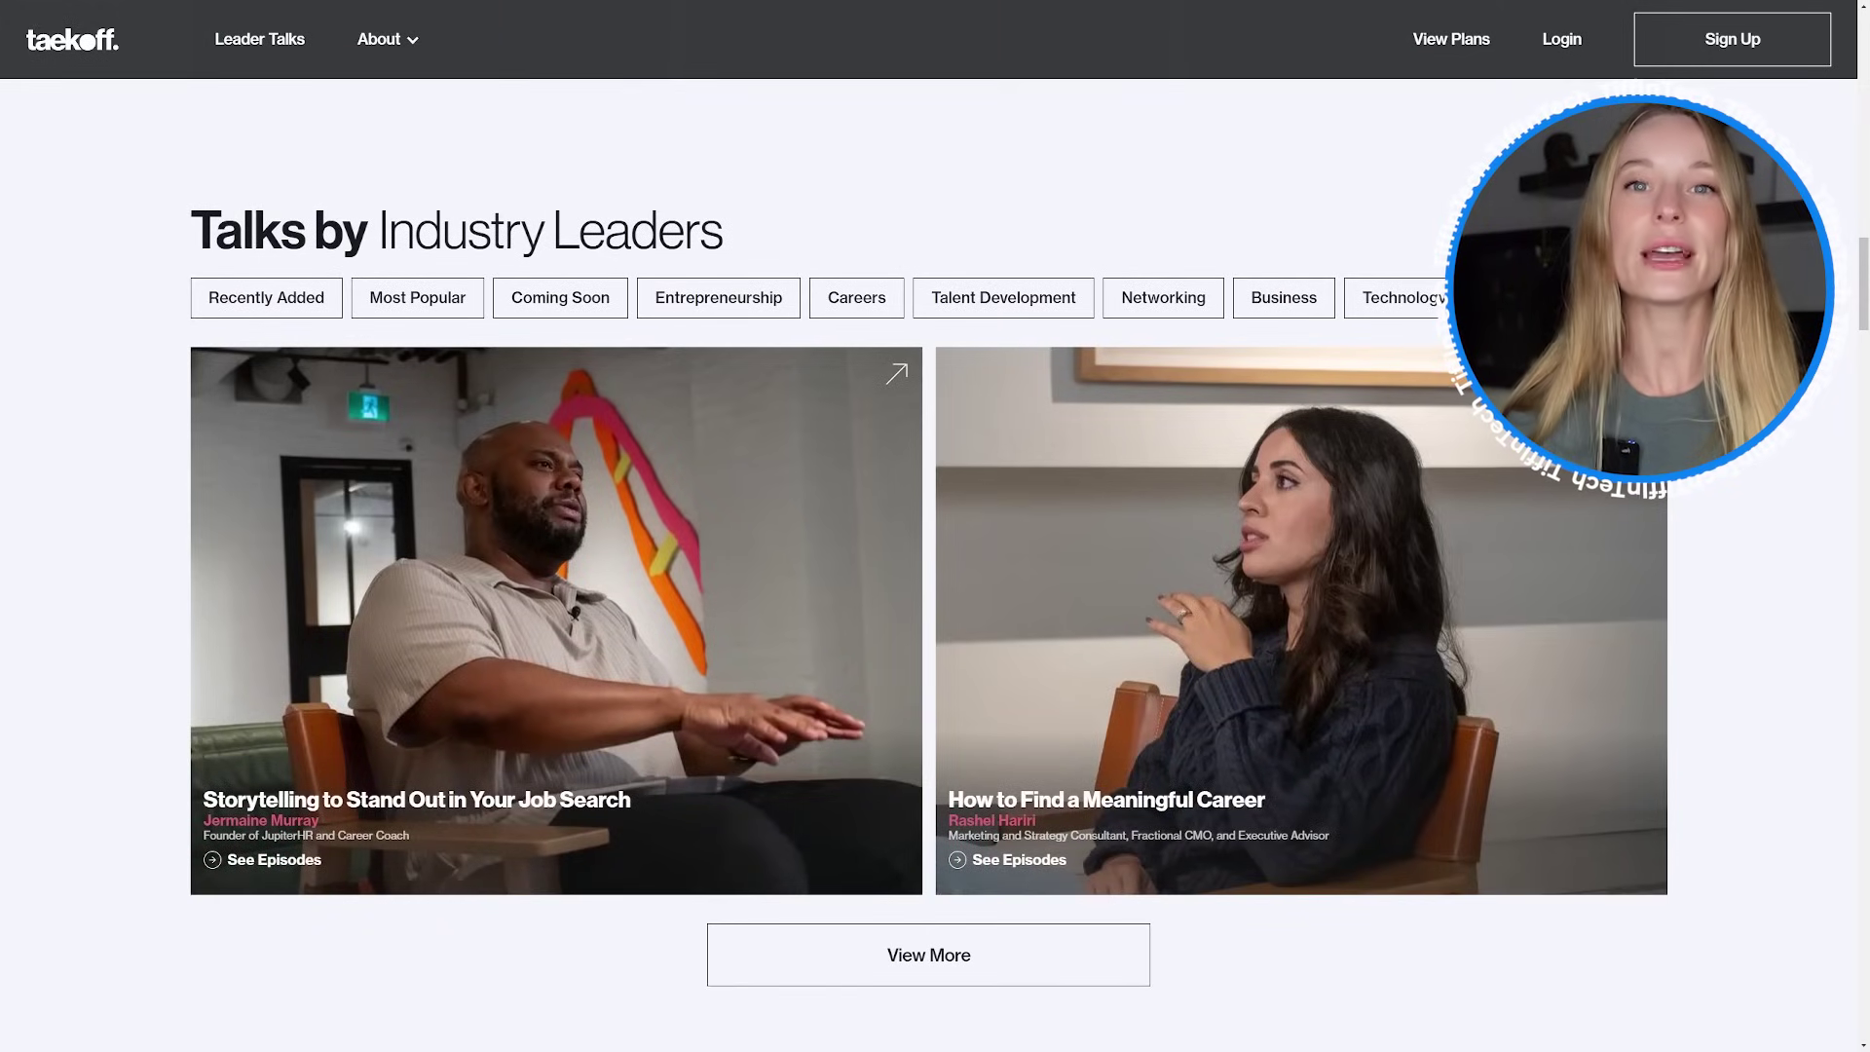
scroll(929, 526, down, 15)
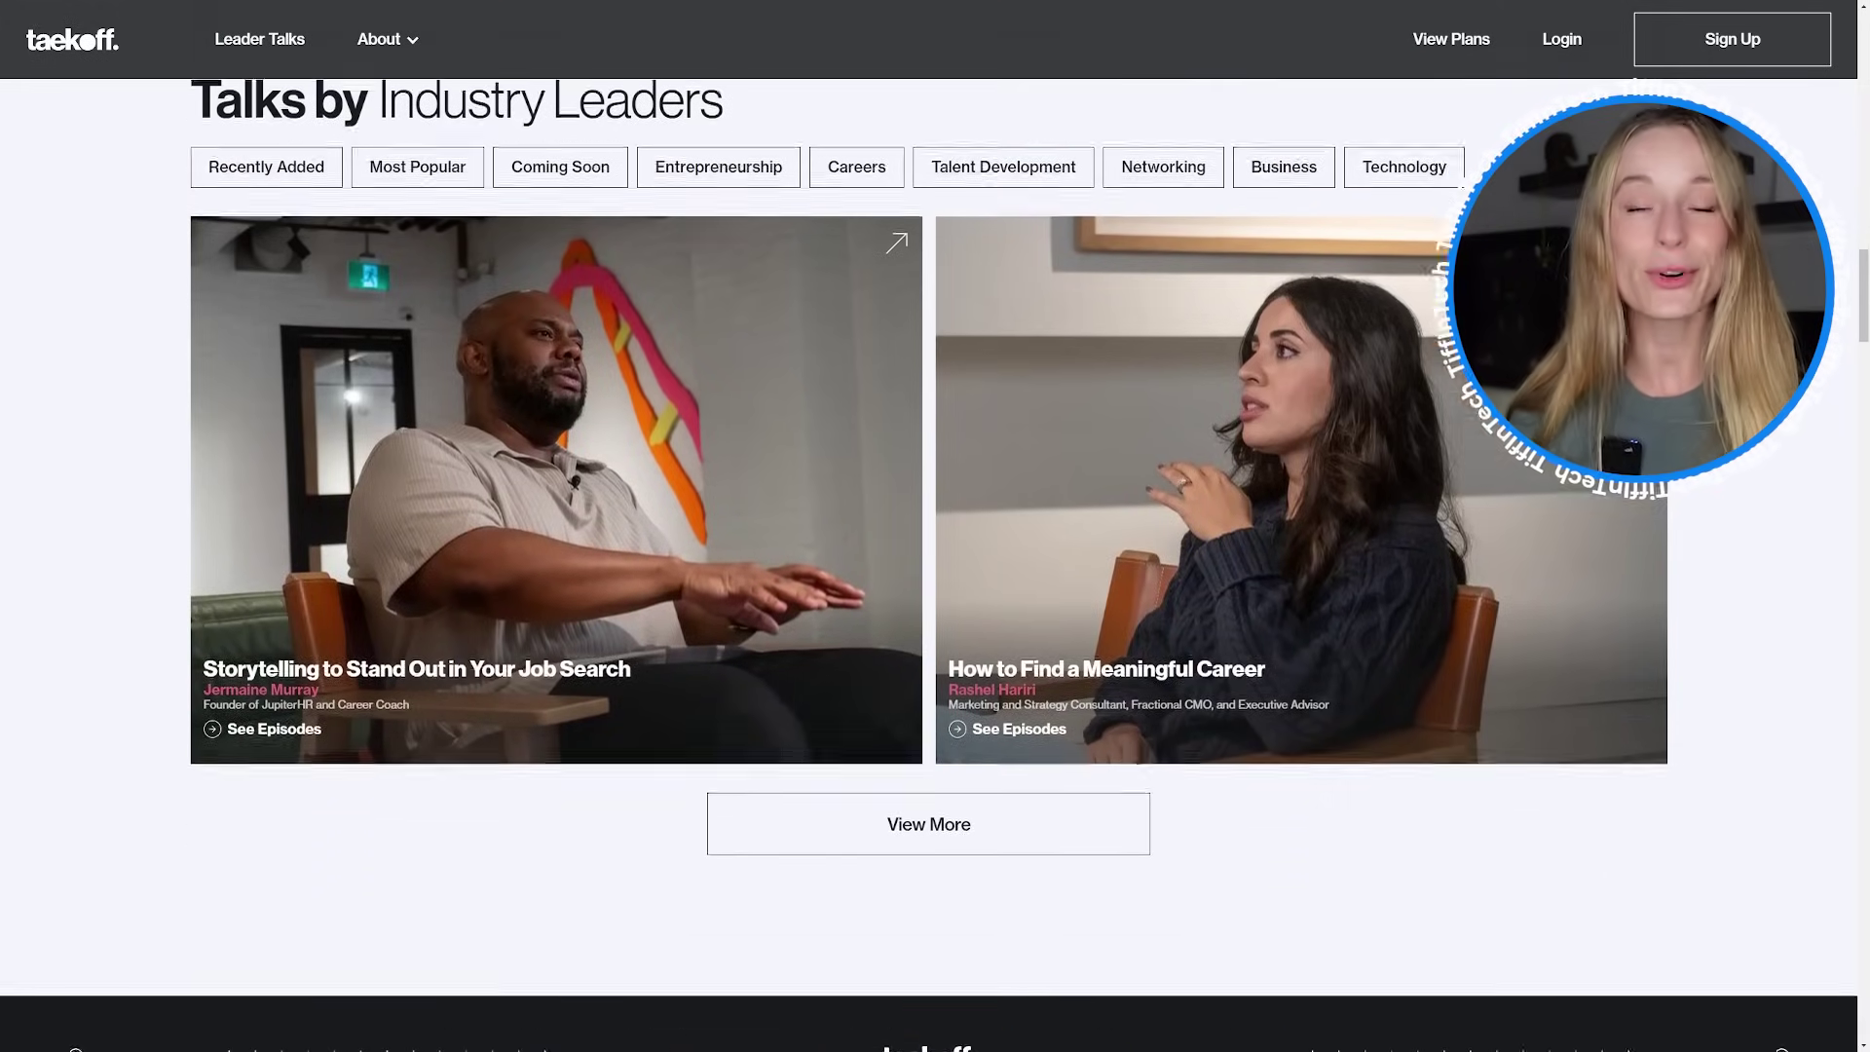
scroll(929, 525, down, 2)
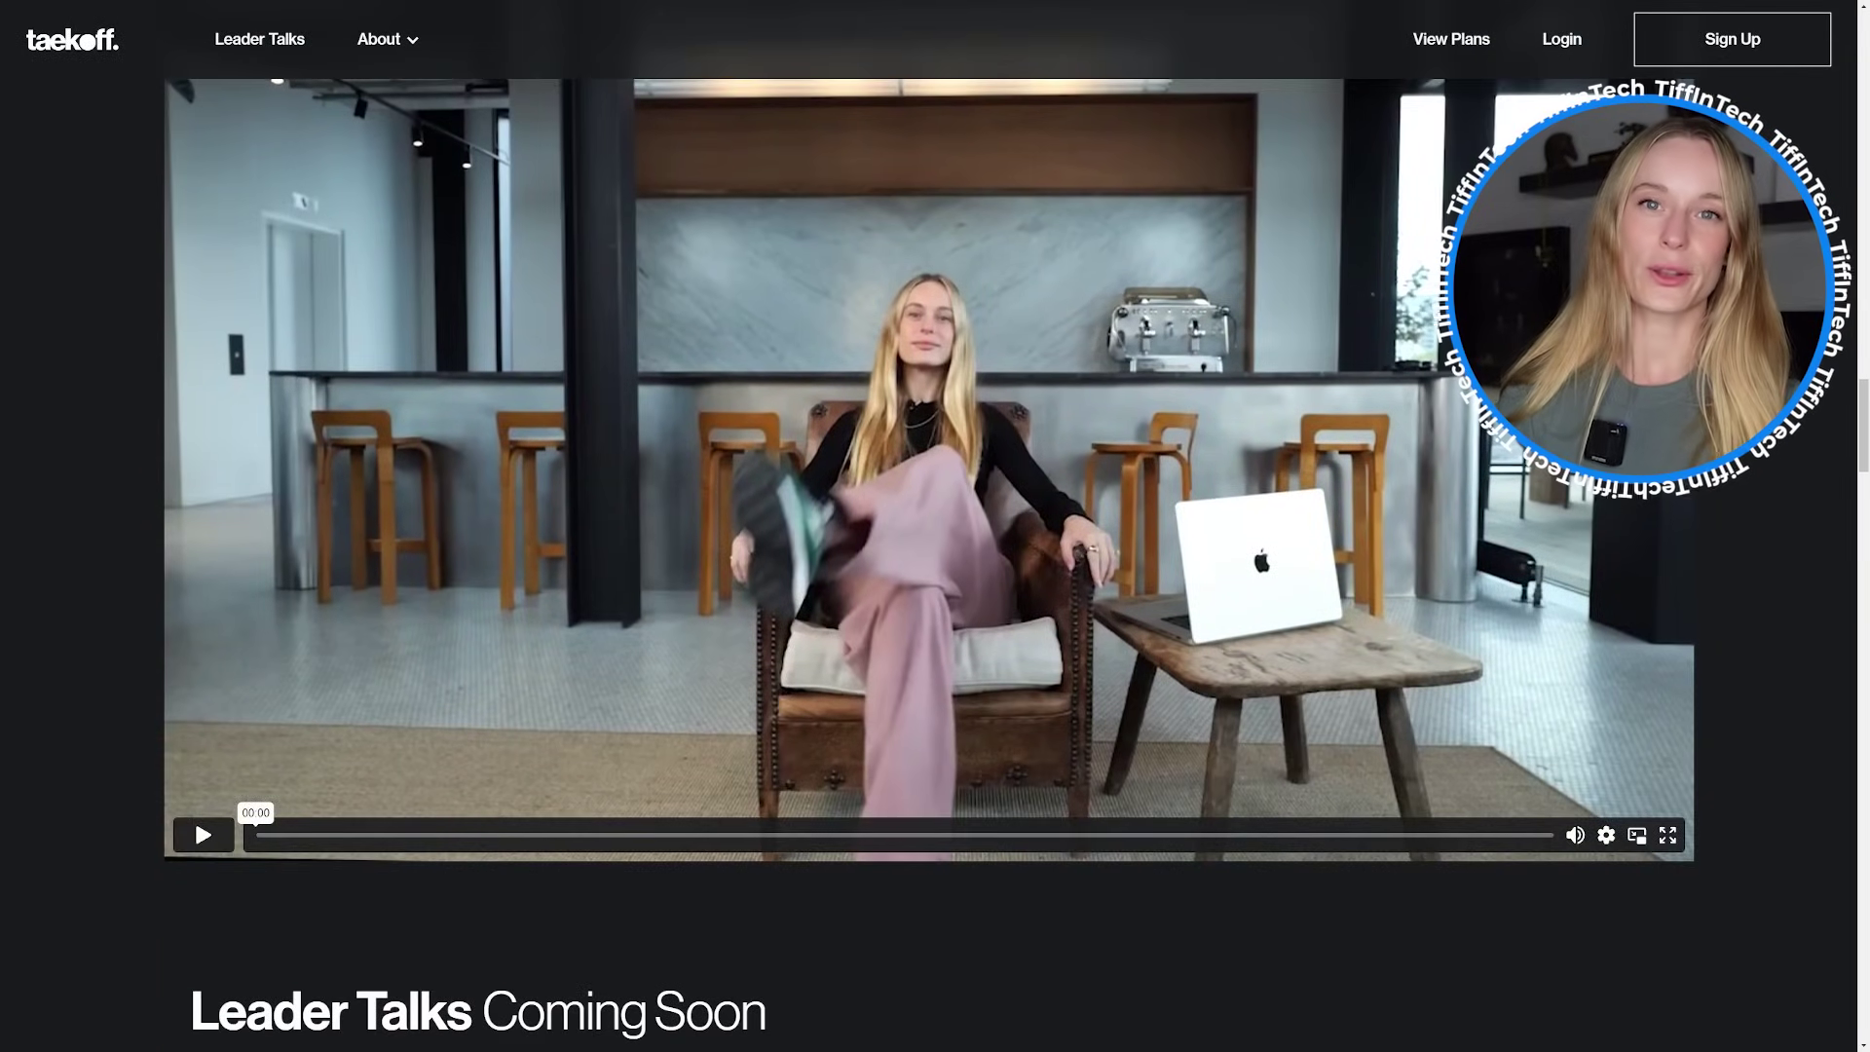
scroll(929, 525, down, 8)
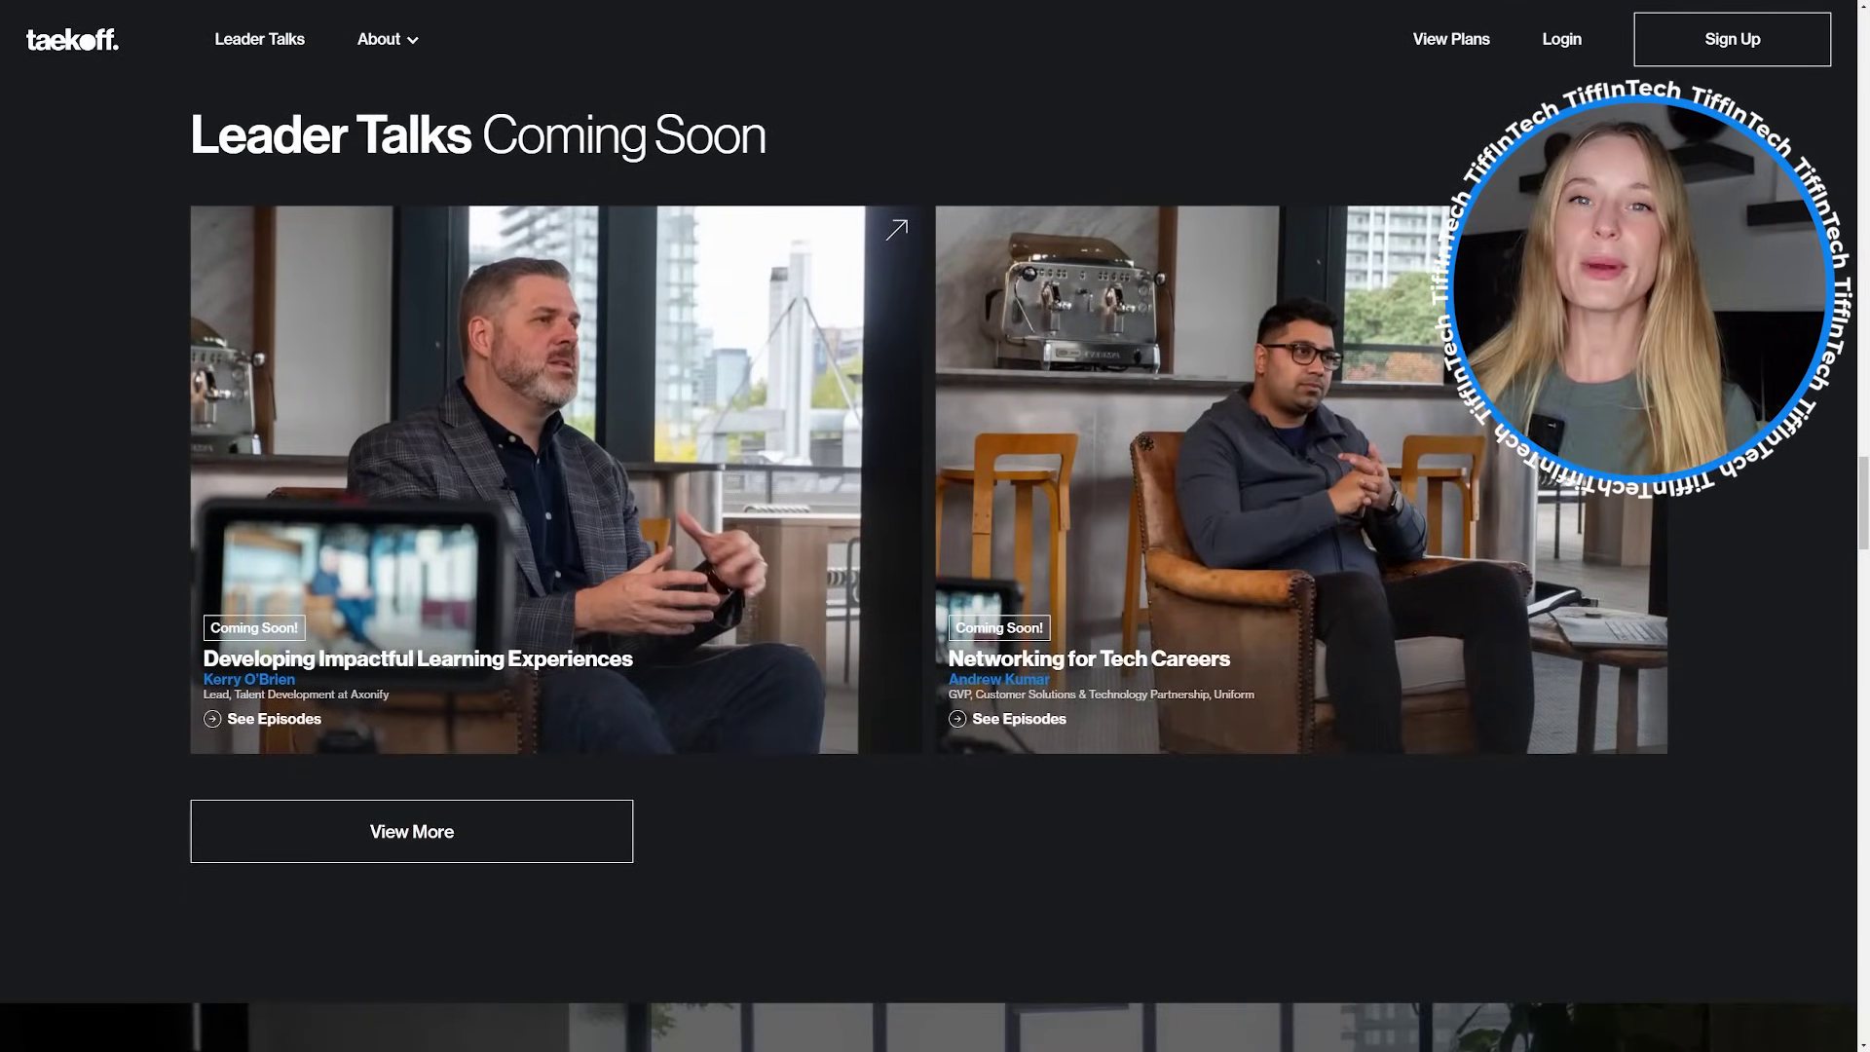
scroll(929, 526, down, 9)
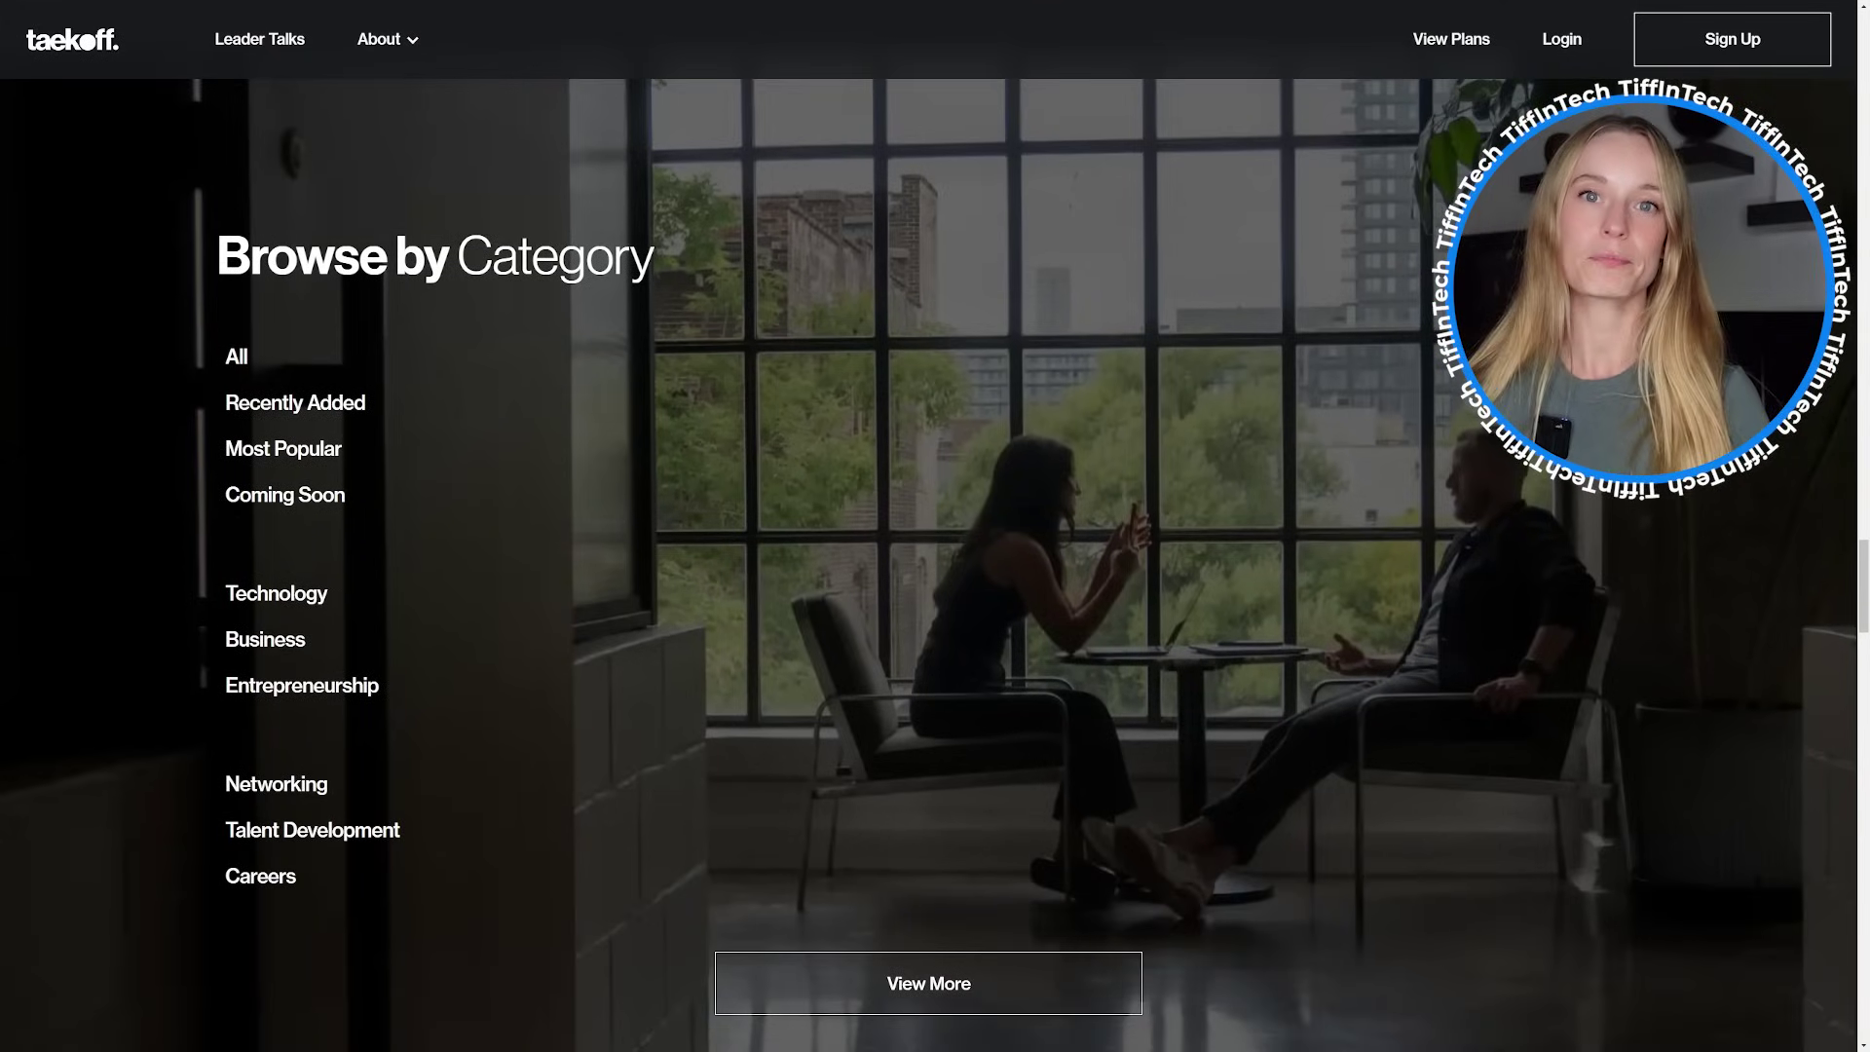
scroll(929, 525, down, 9)
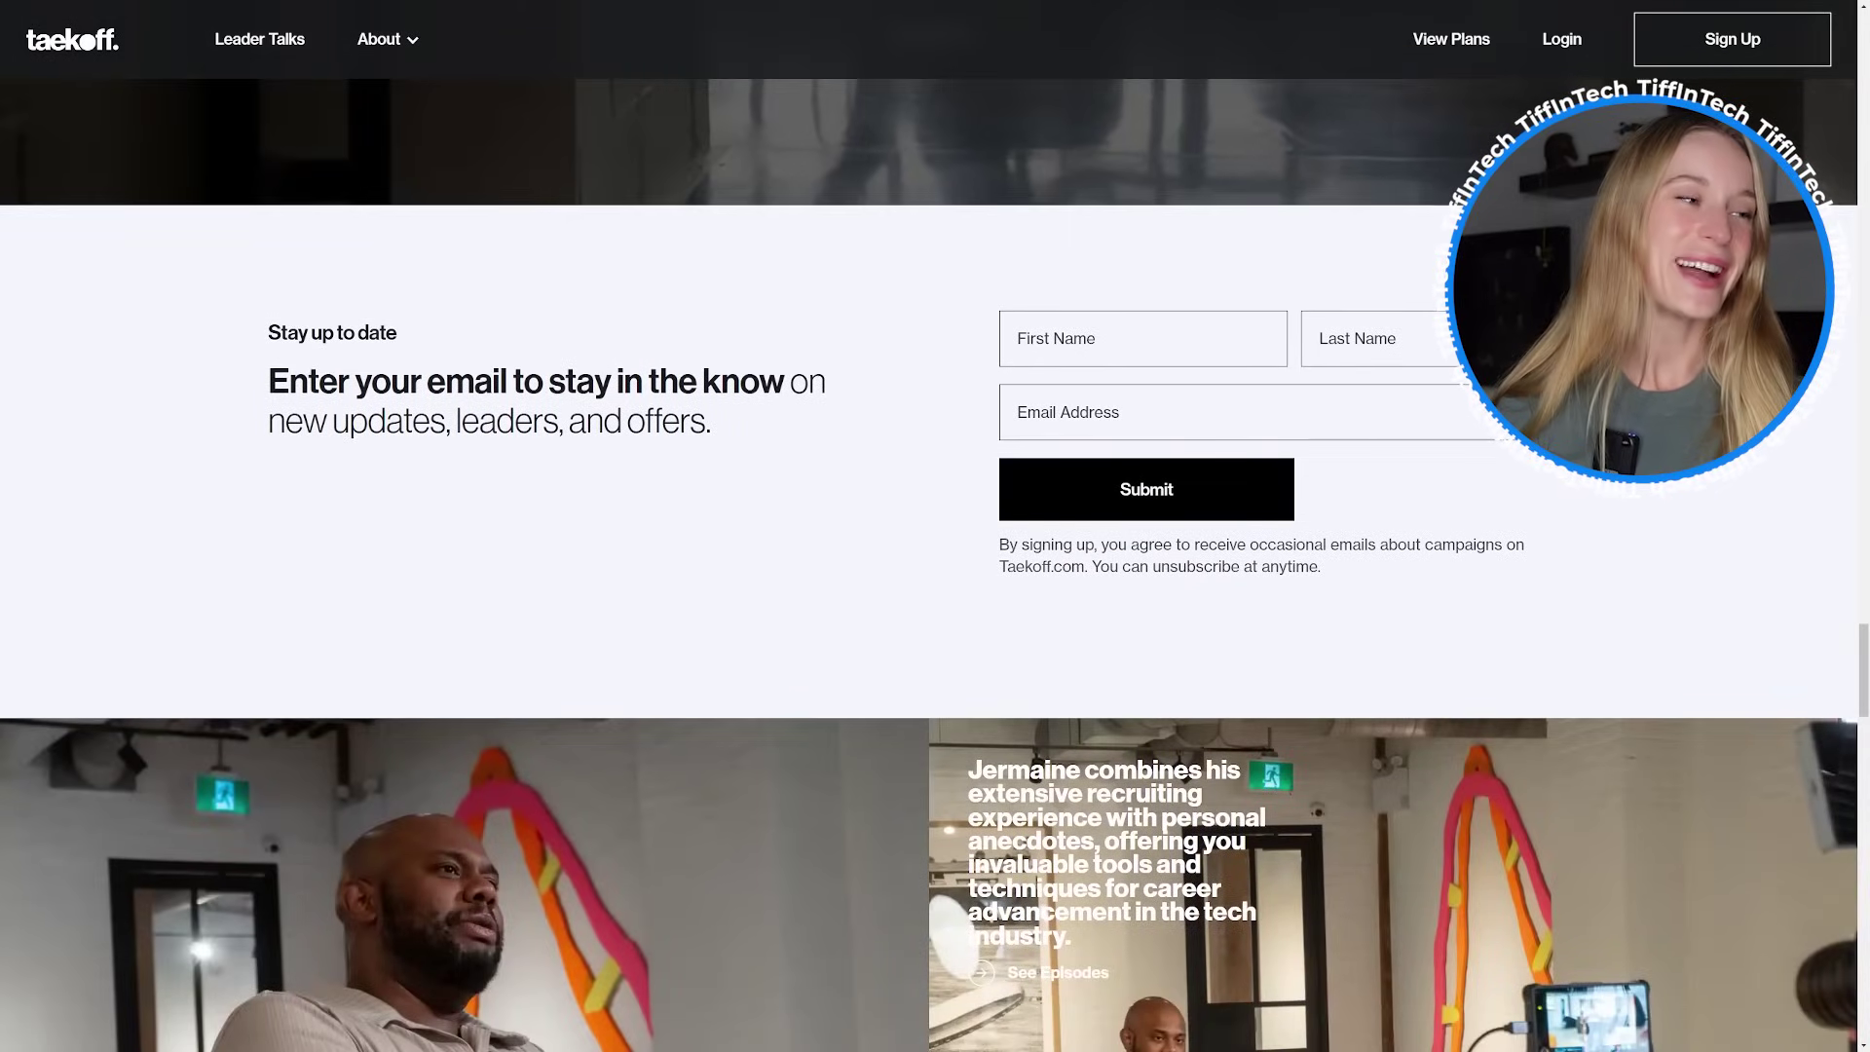
scroll(929, 526, down, 5)
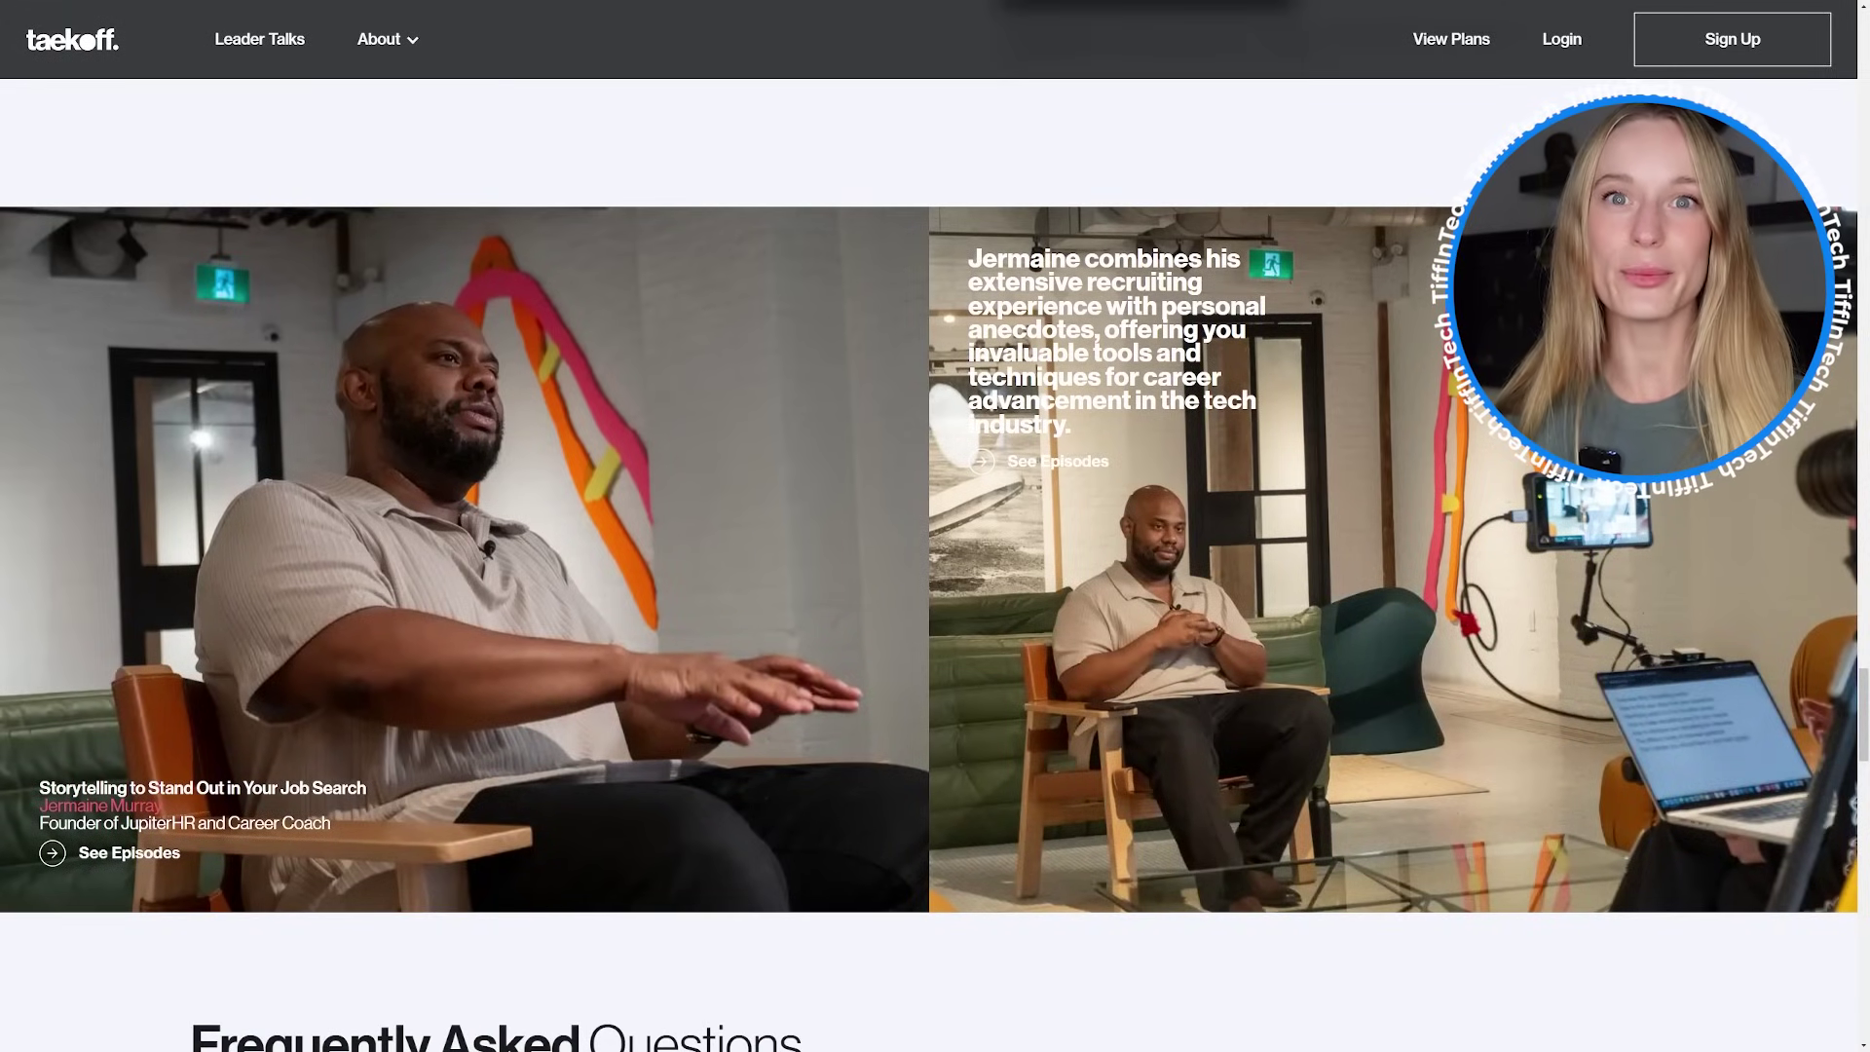
scroll(929, 526, down, 8)
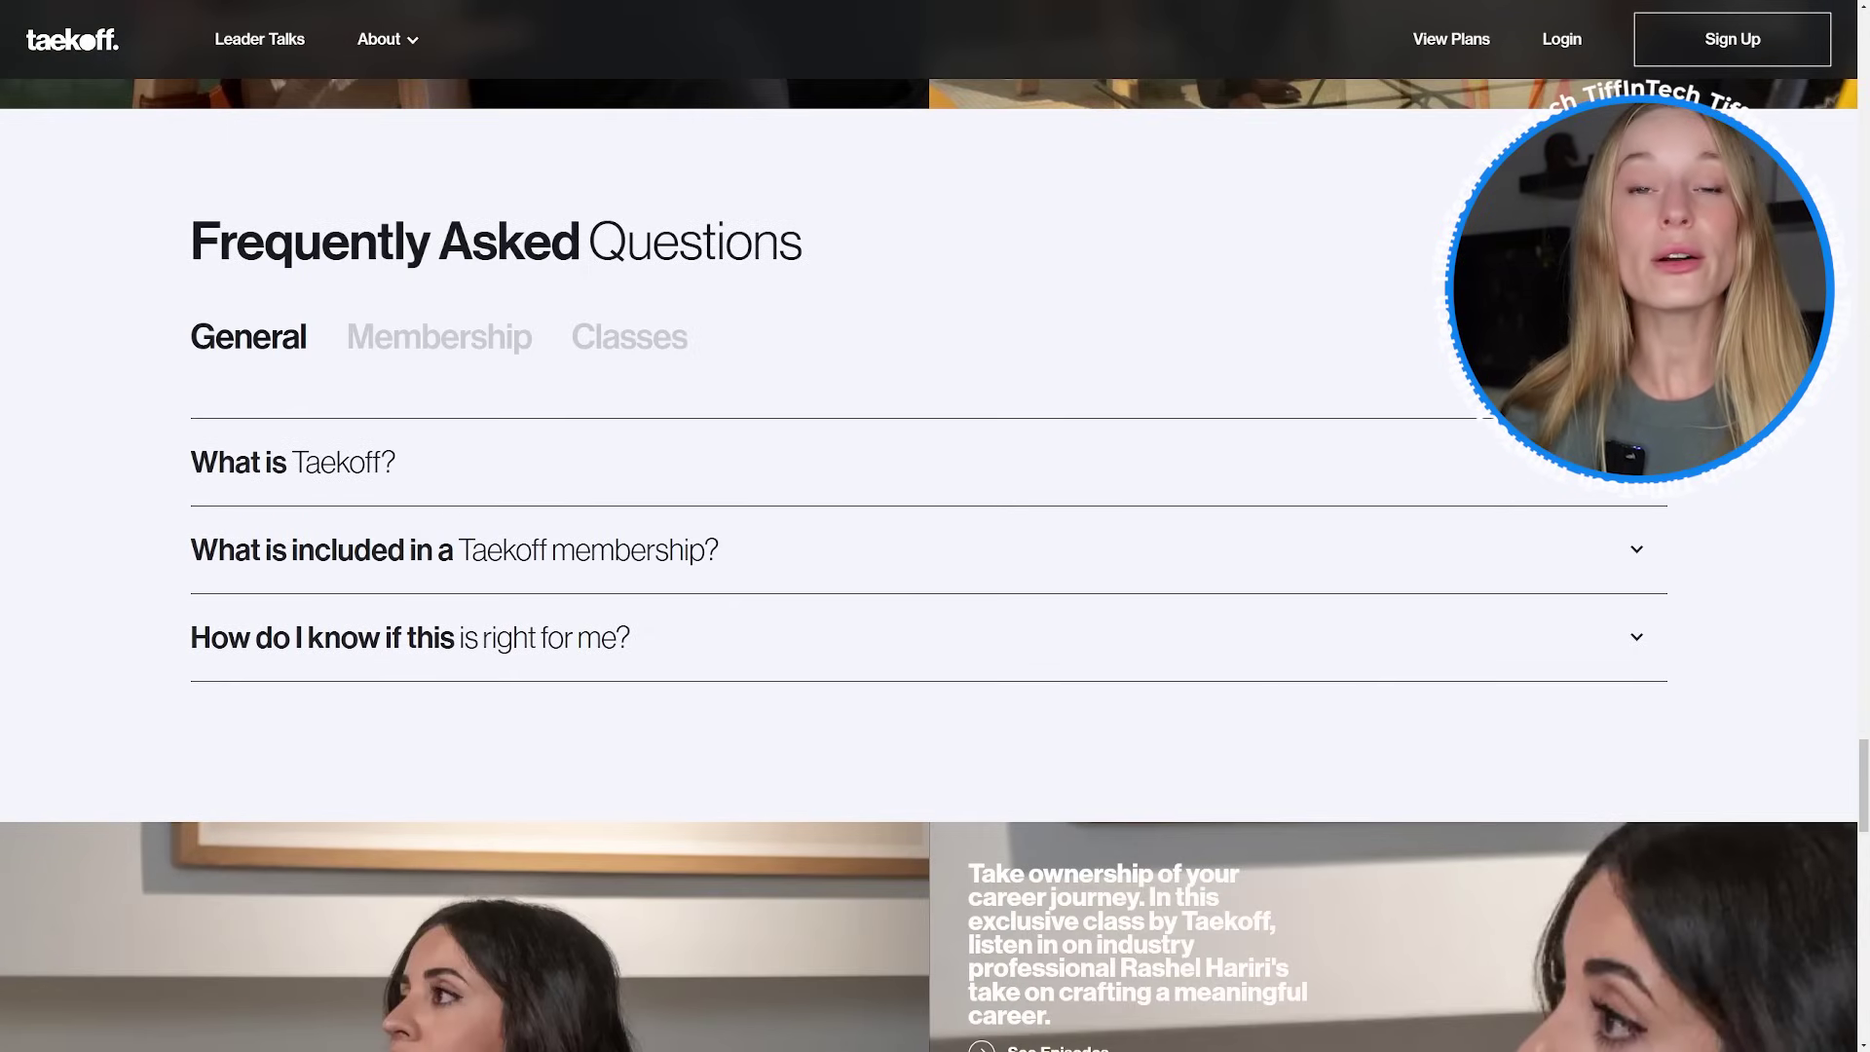
- Expand the FAQ answers on what a Taekoff membership includes and who Taekoff is right for
scroll(929, 526, down, 2)
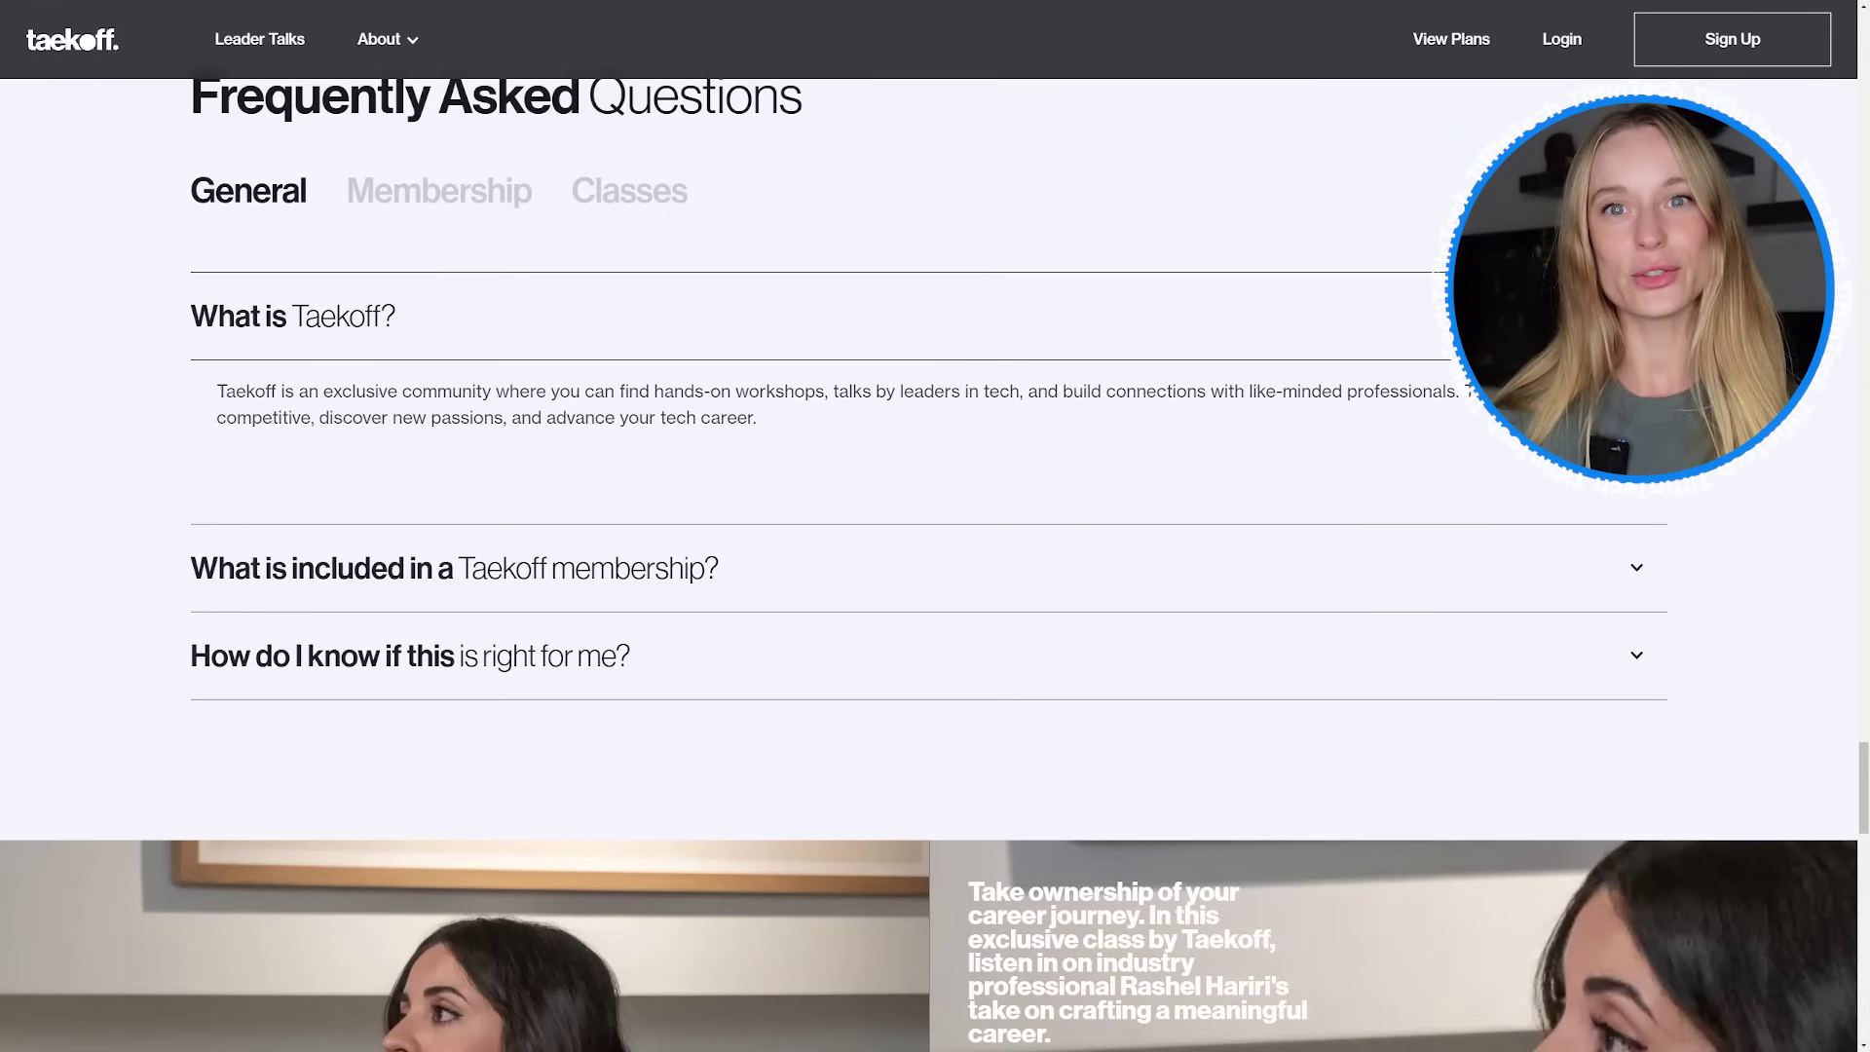
click(454, 568)
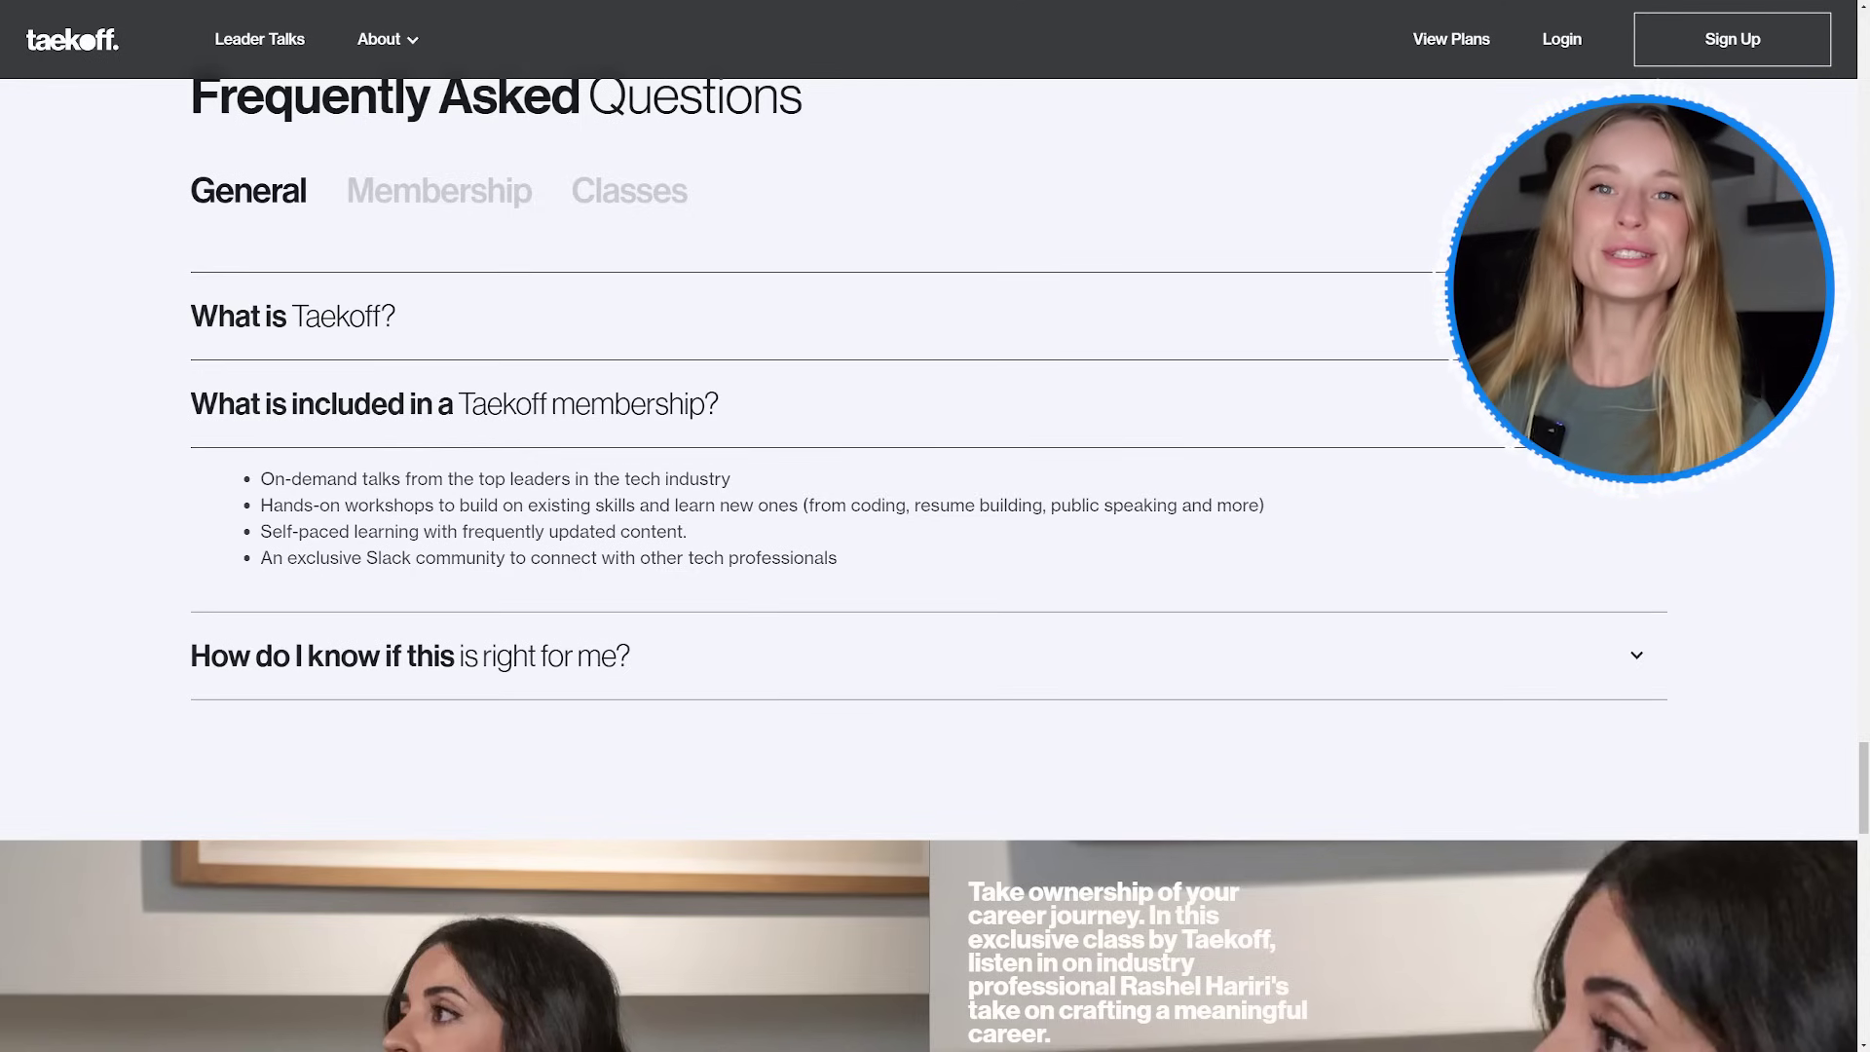
click(1636, 655)
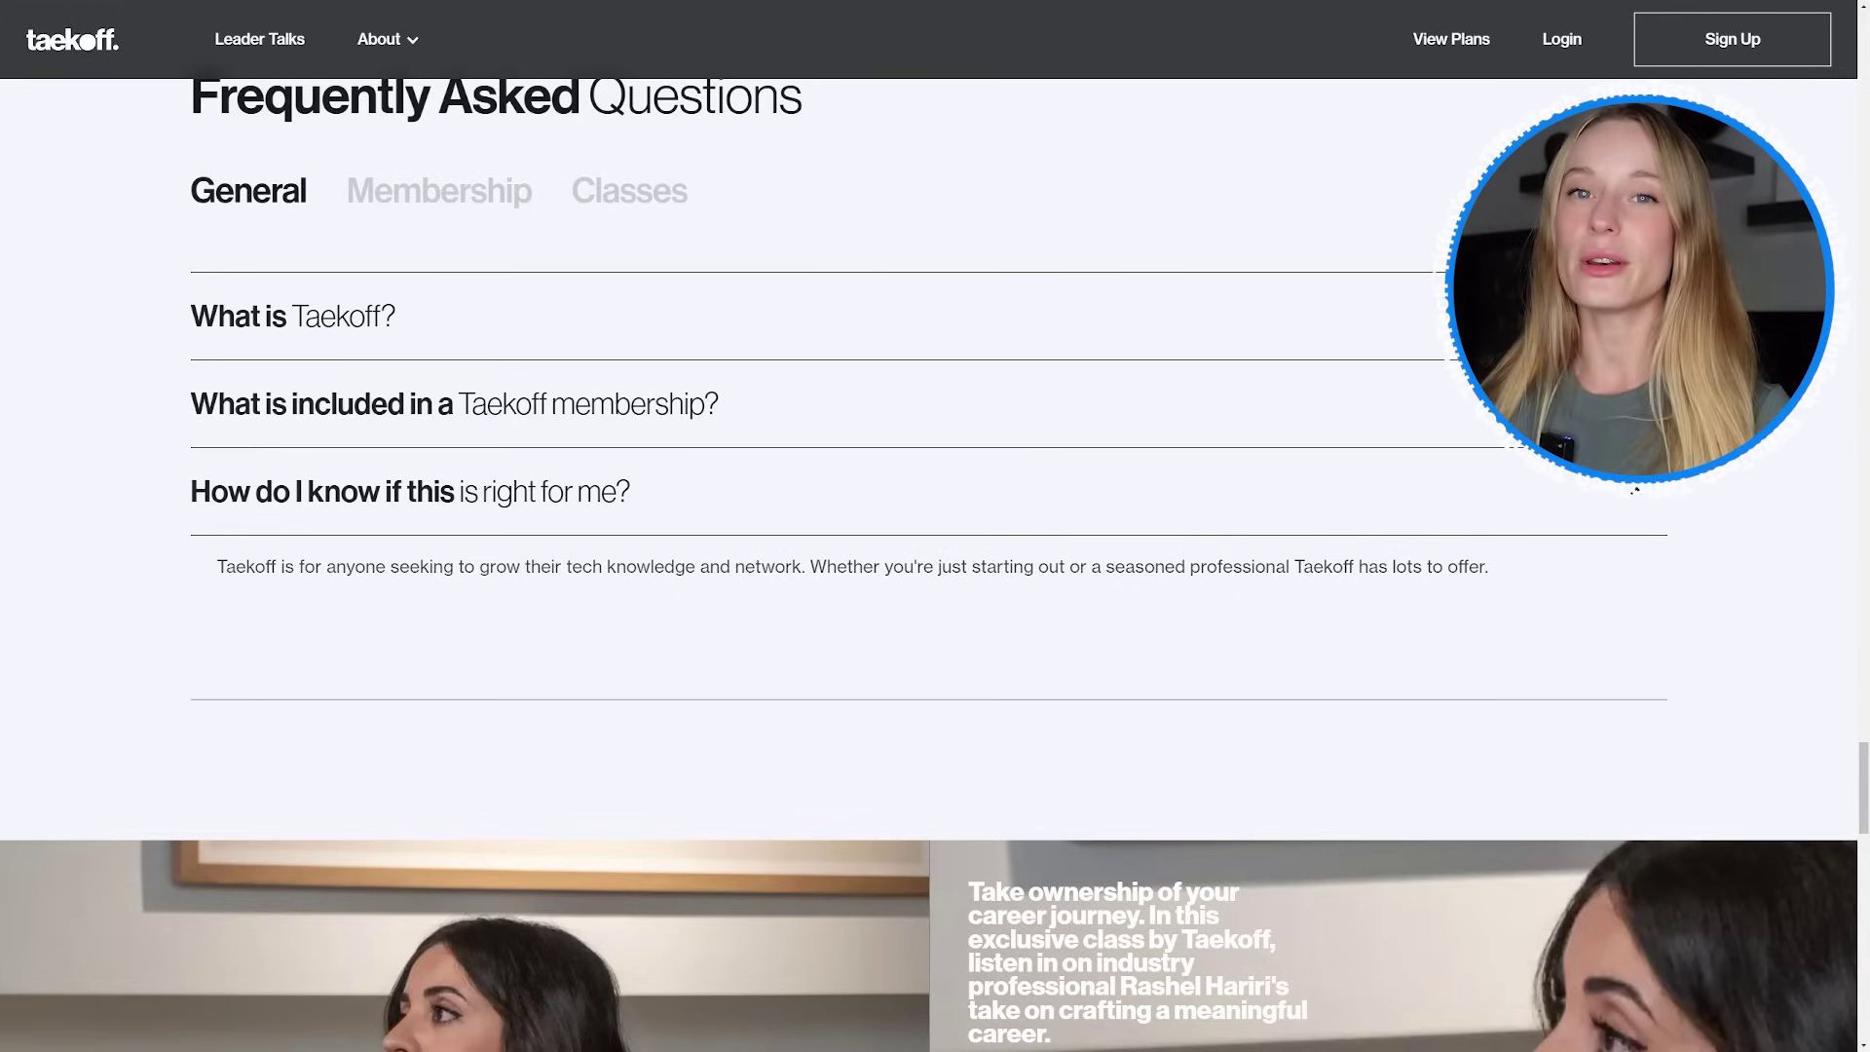
scroll(1636, 490, down, 7)
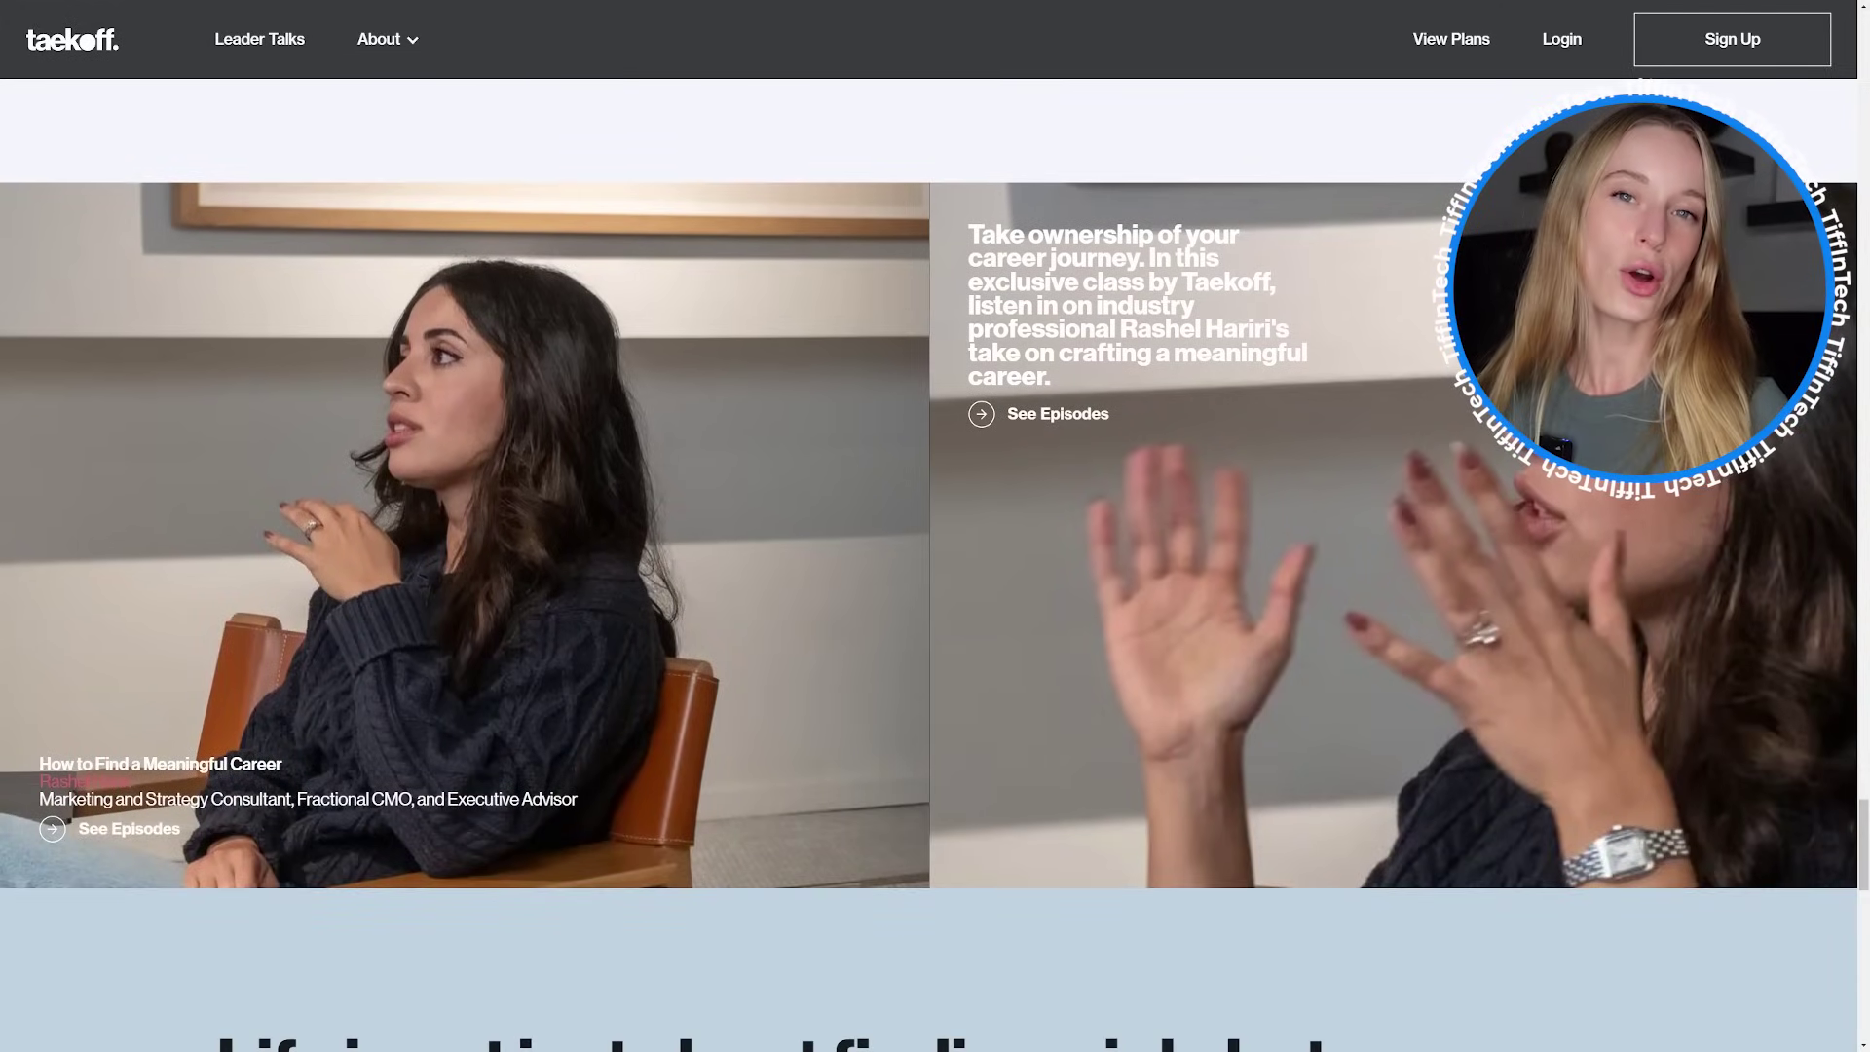
scroll(934, 526, down, 7)
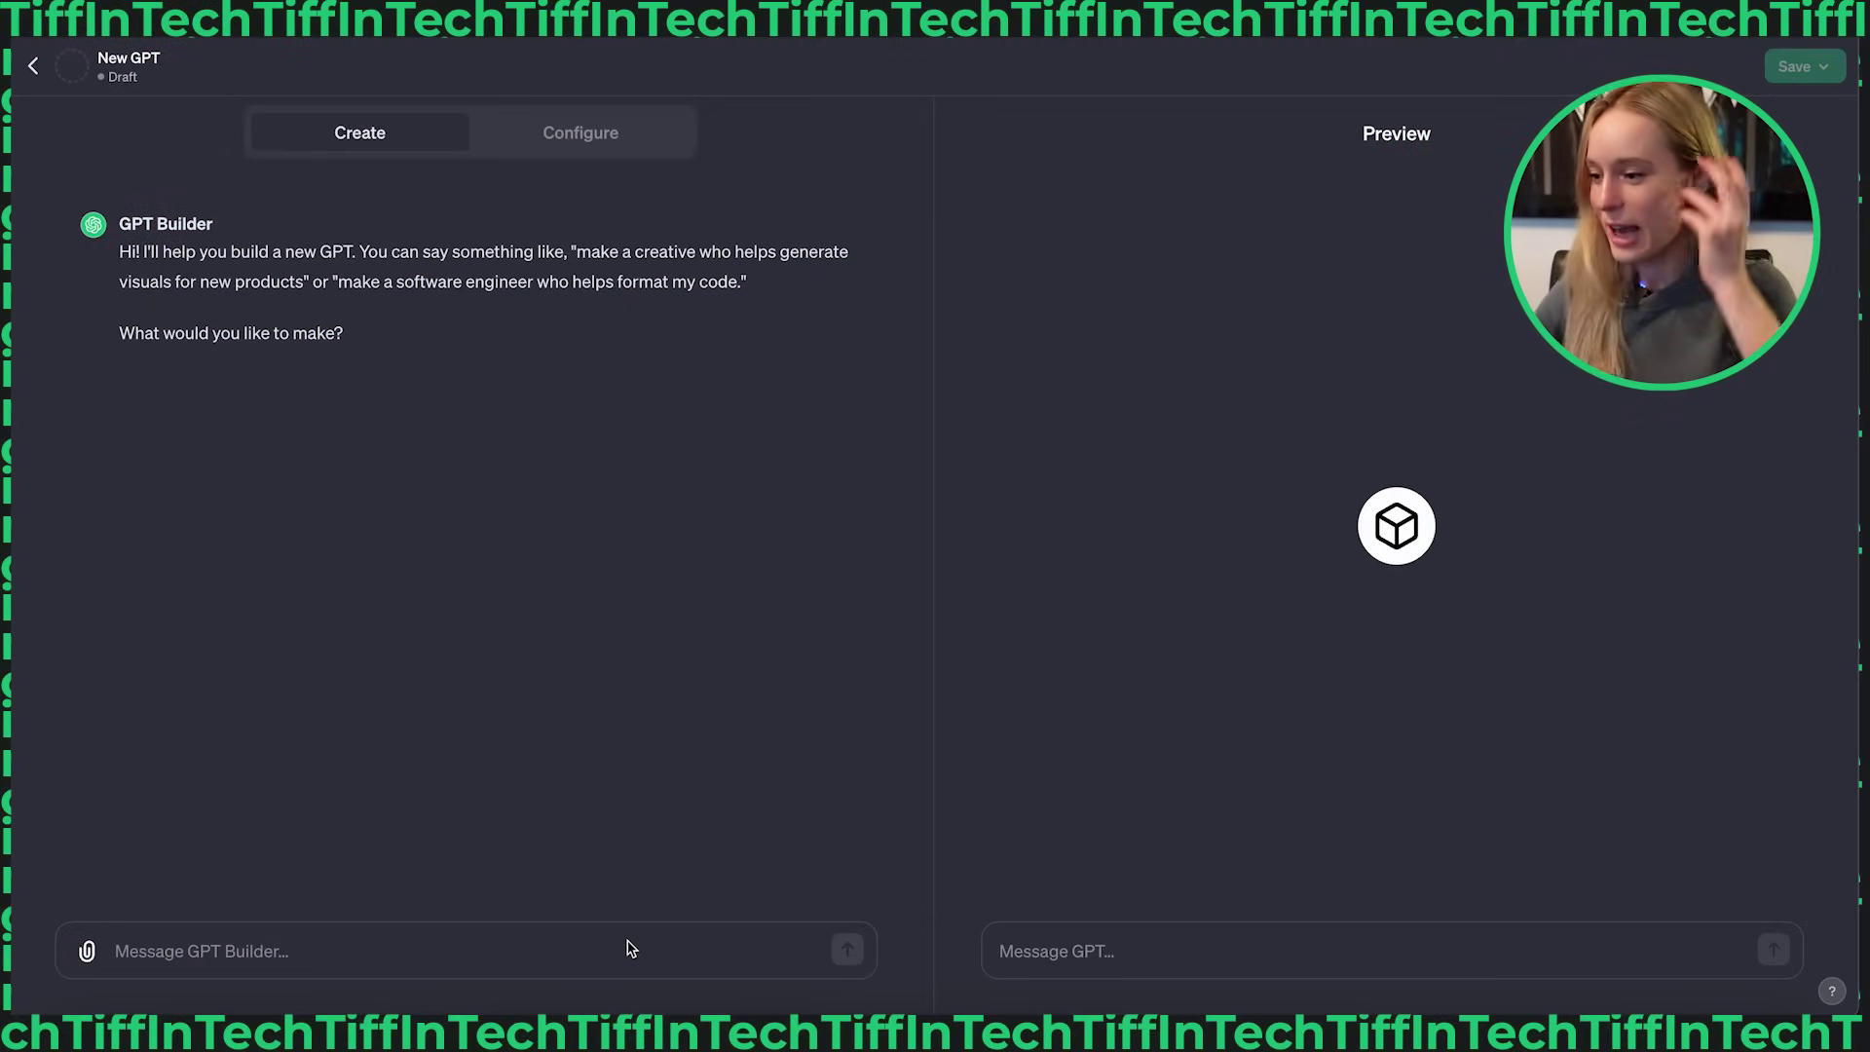
- Ask the GPT Builder for a software engineer that formats code, builds websites from diagrams and designs well
click(600, 957)
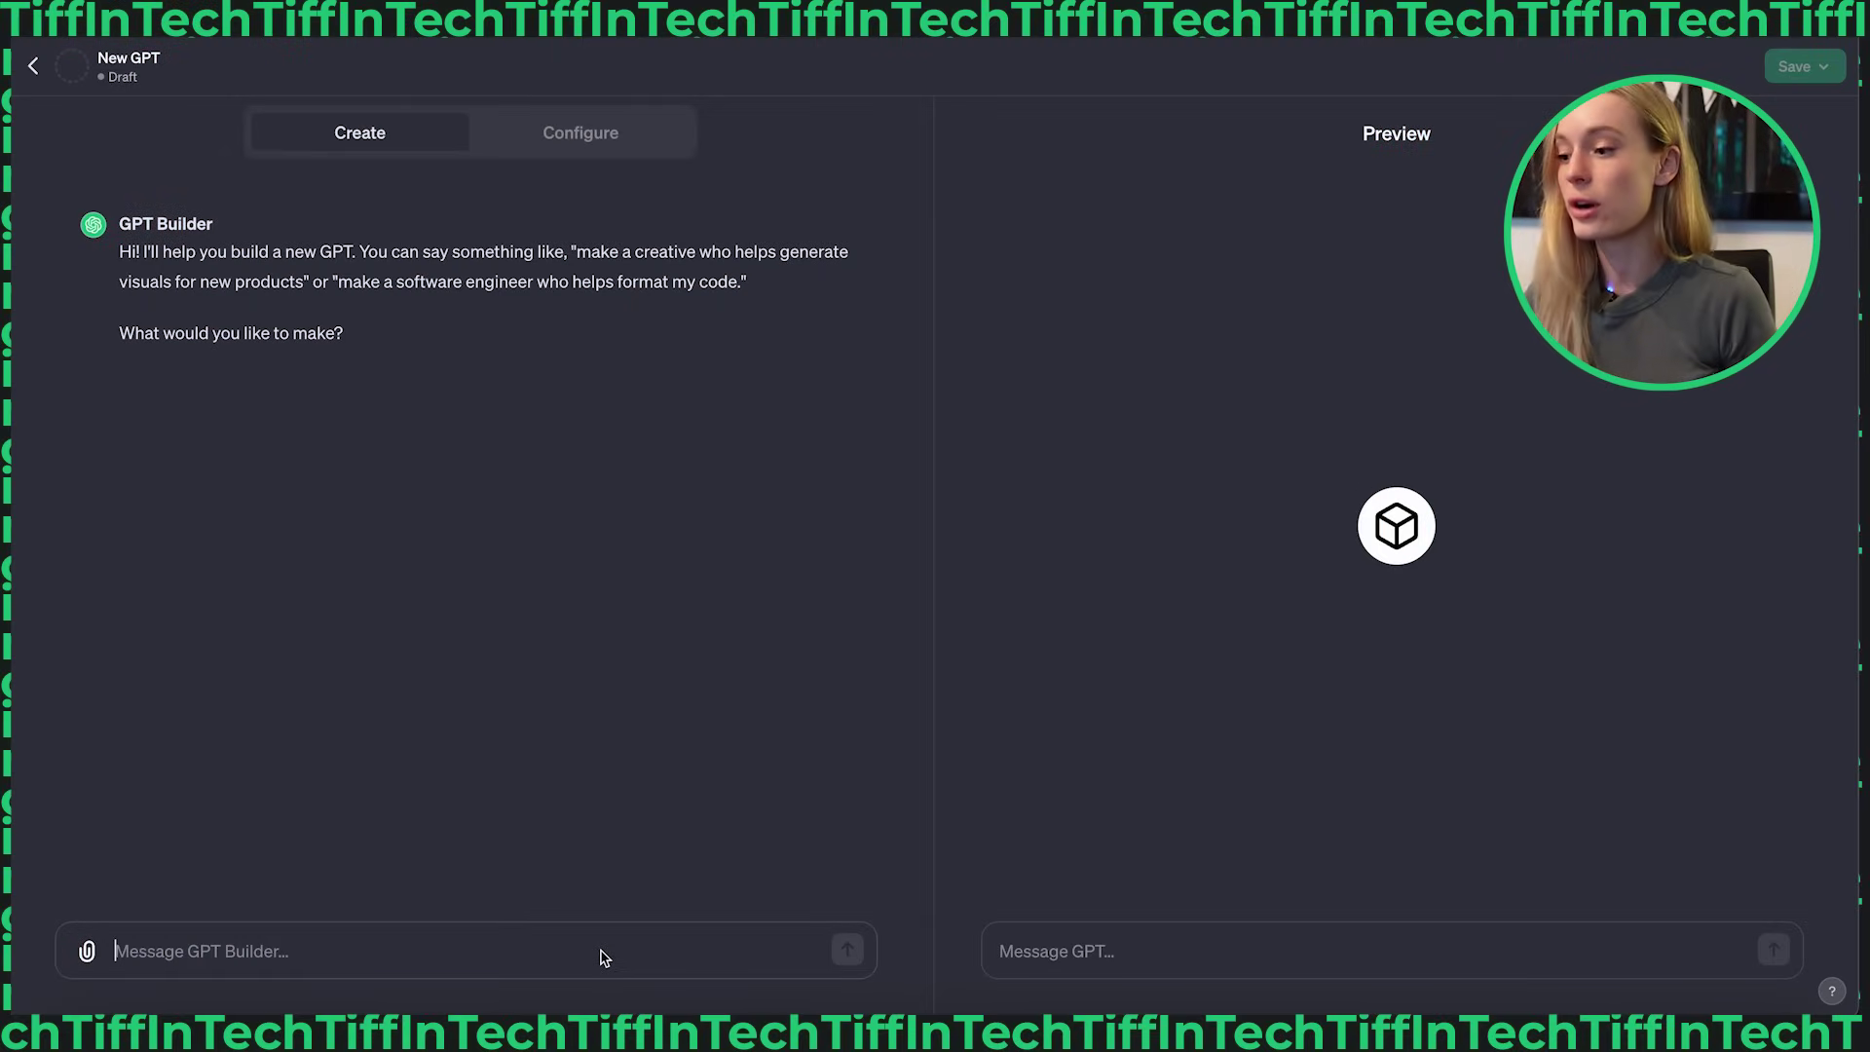
text(MAKE A GO)
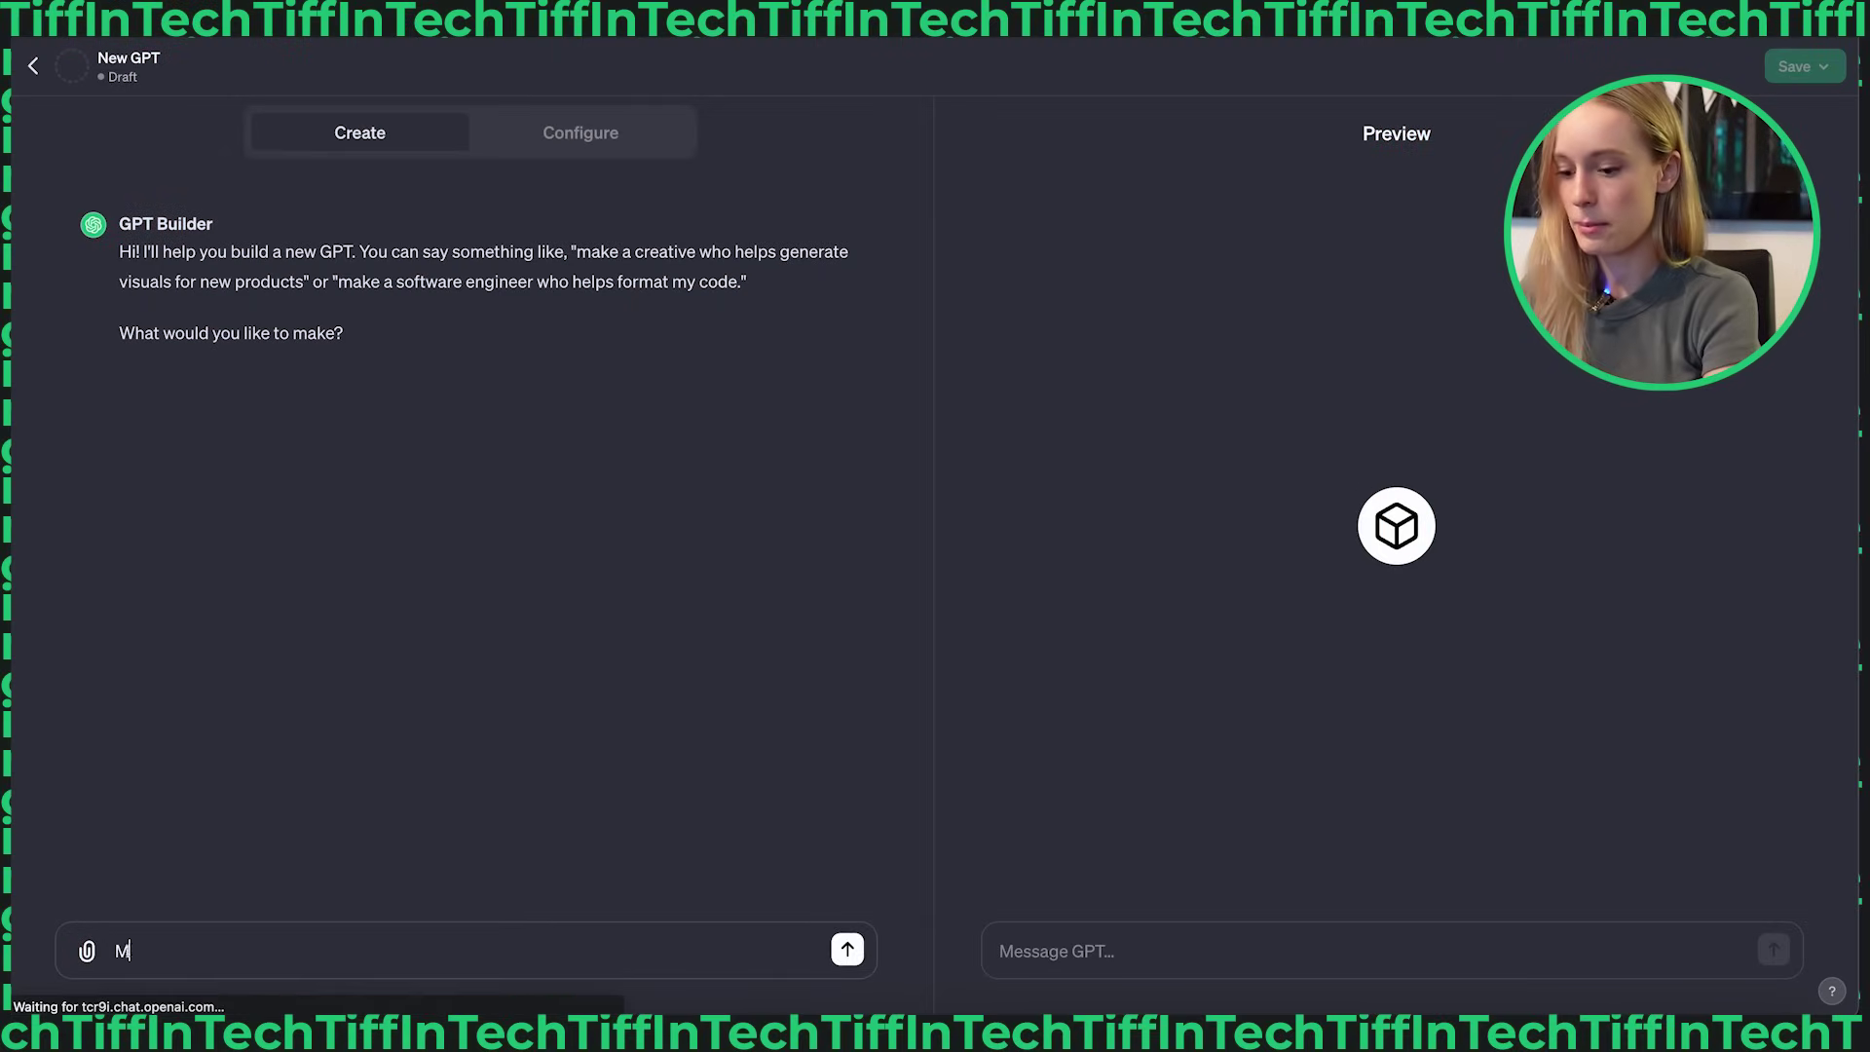
key(ctrl+a)
key(BackSpace)
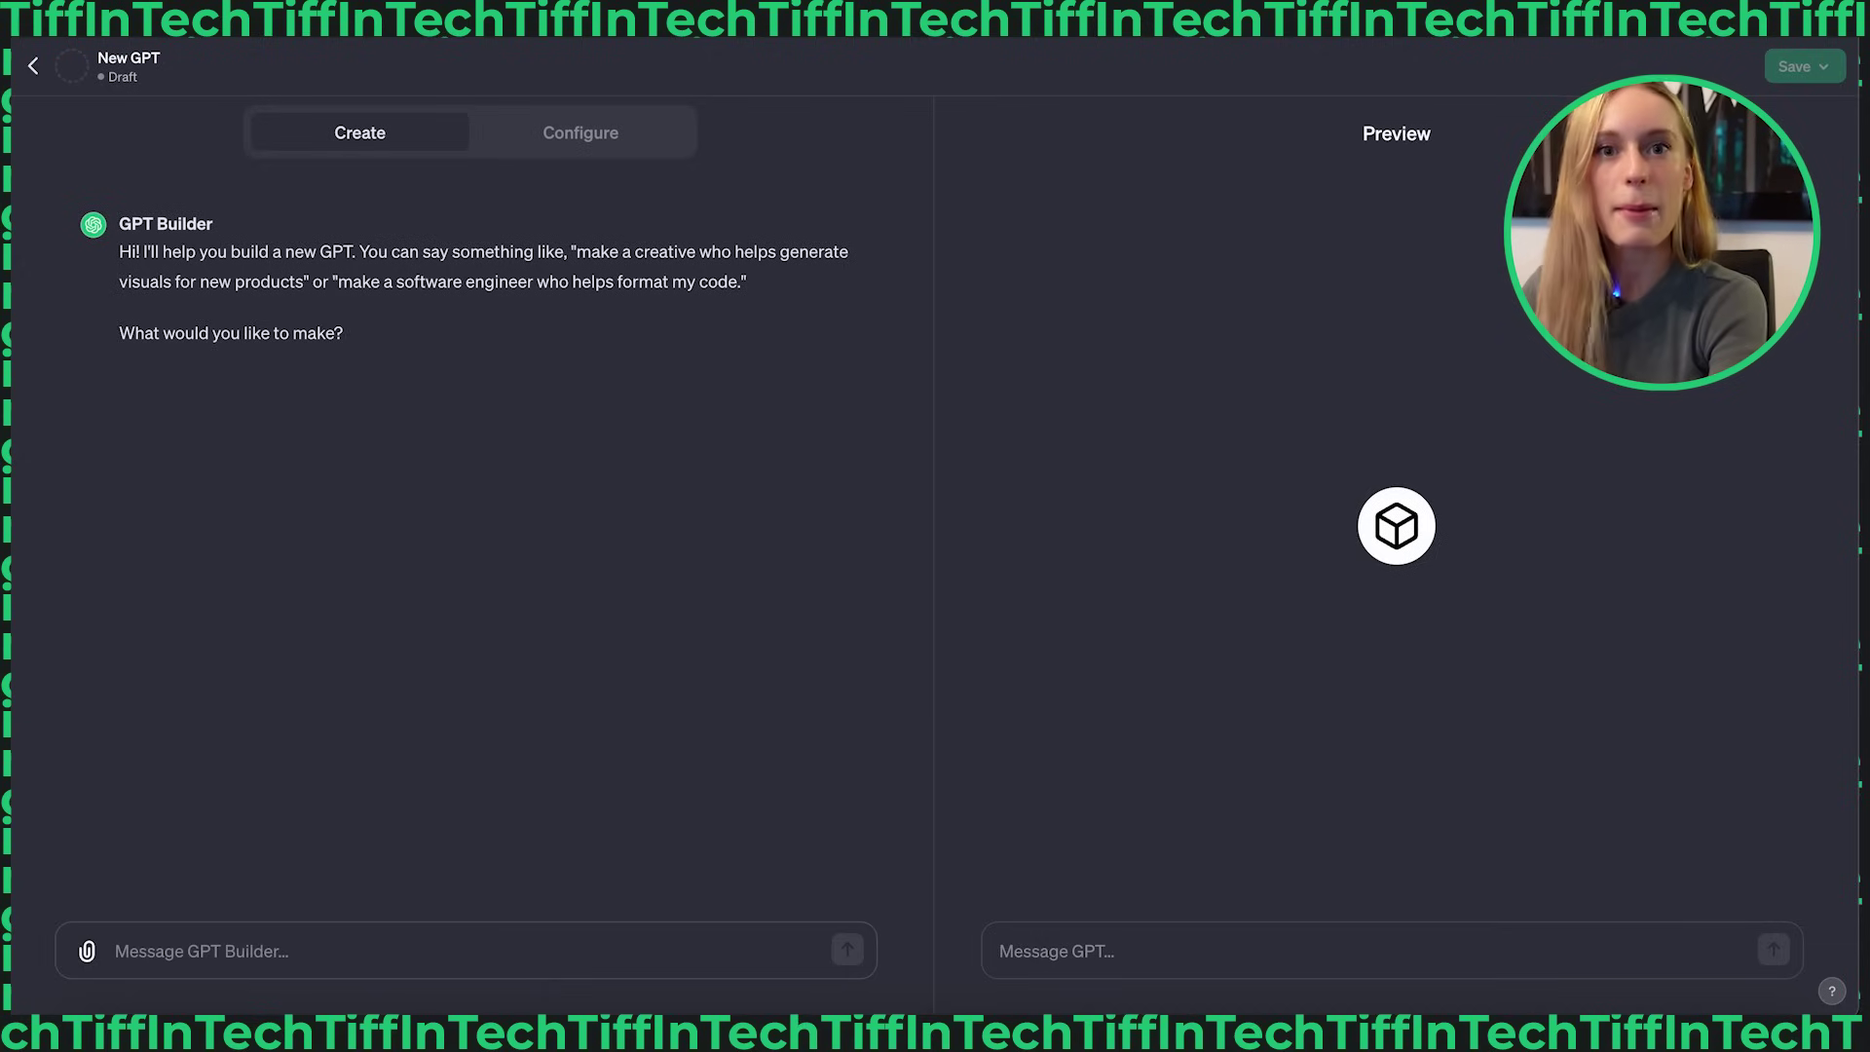
text(make a )
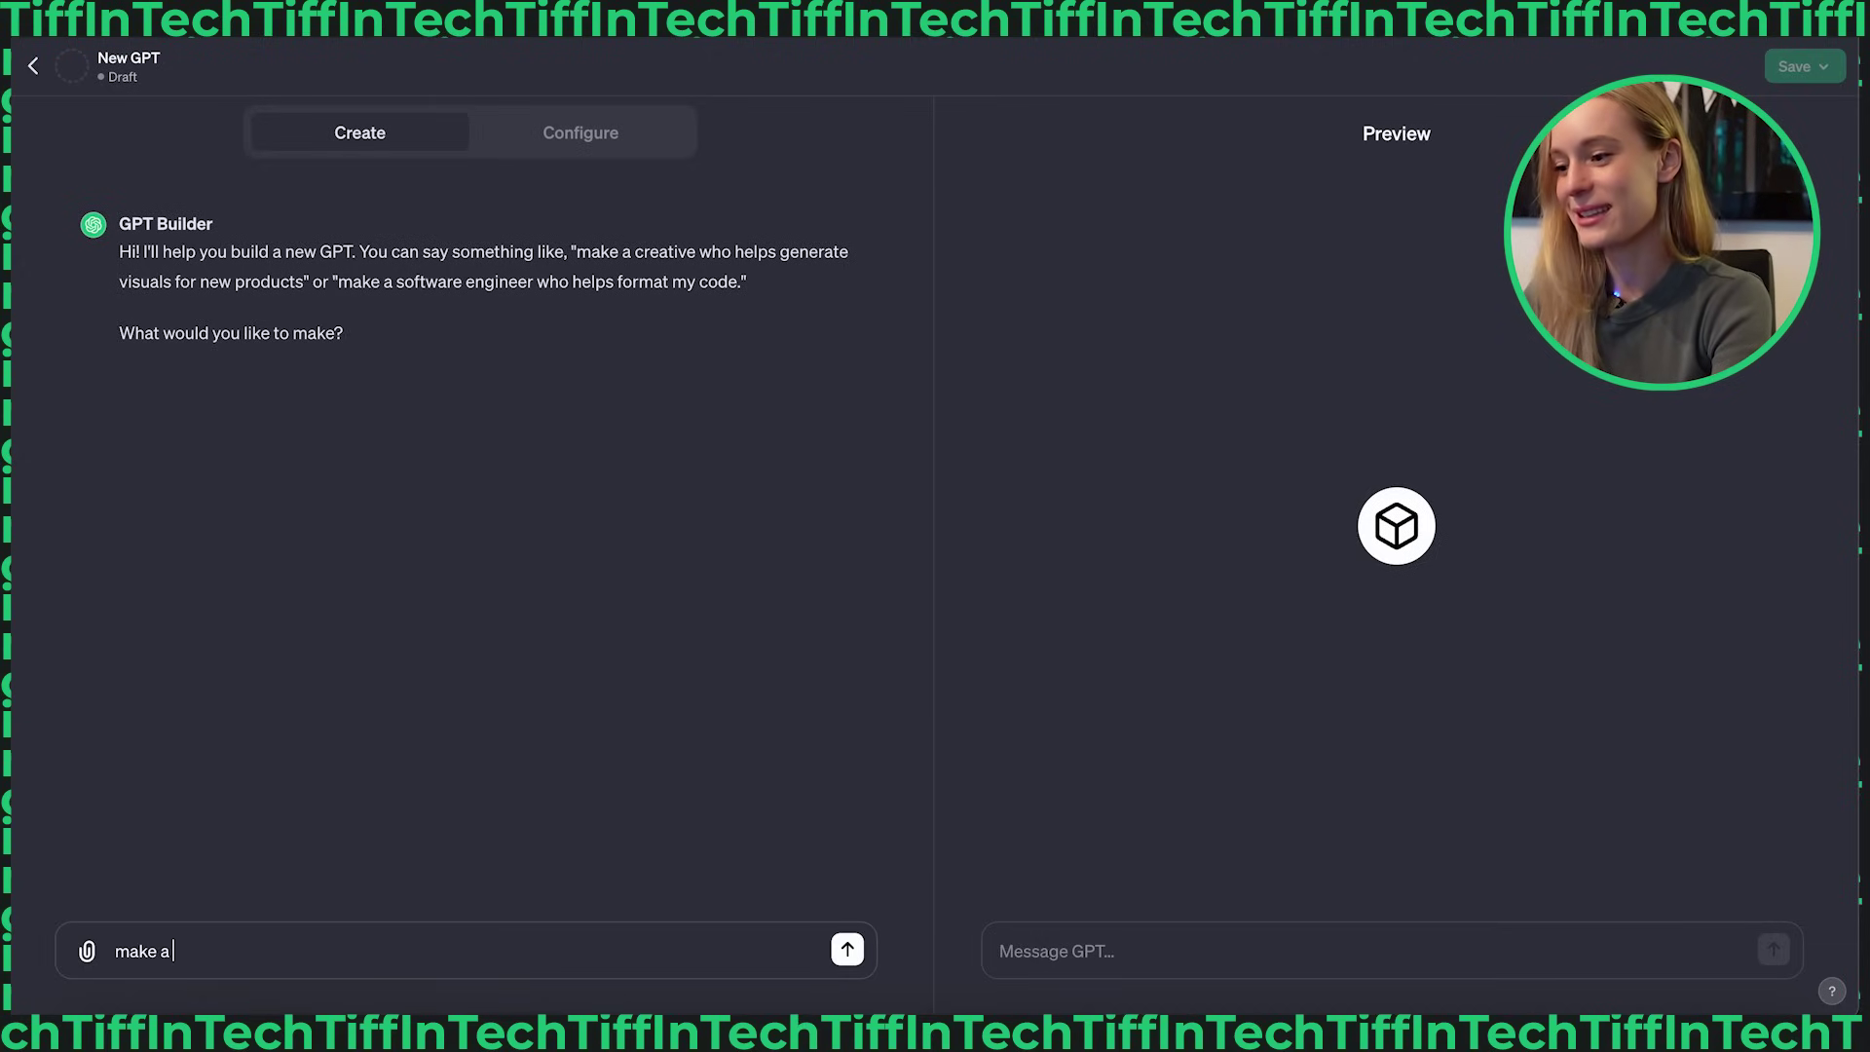
text(software engineer w)
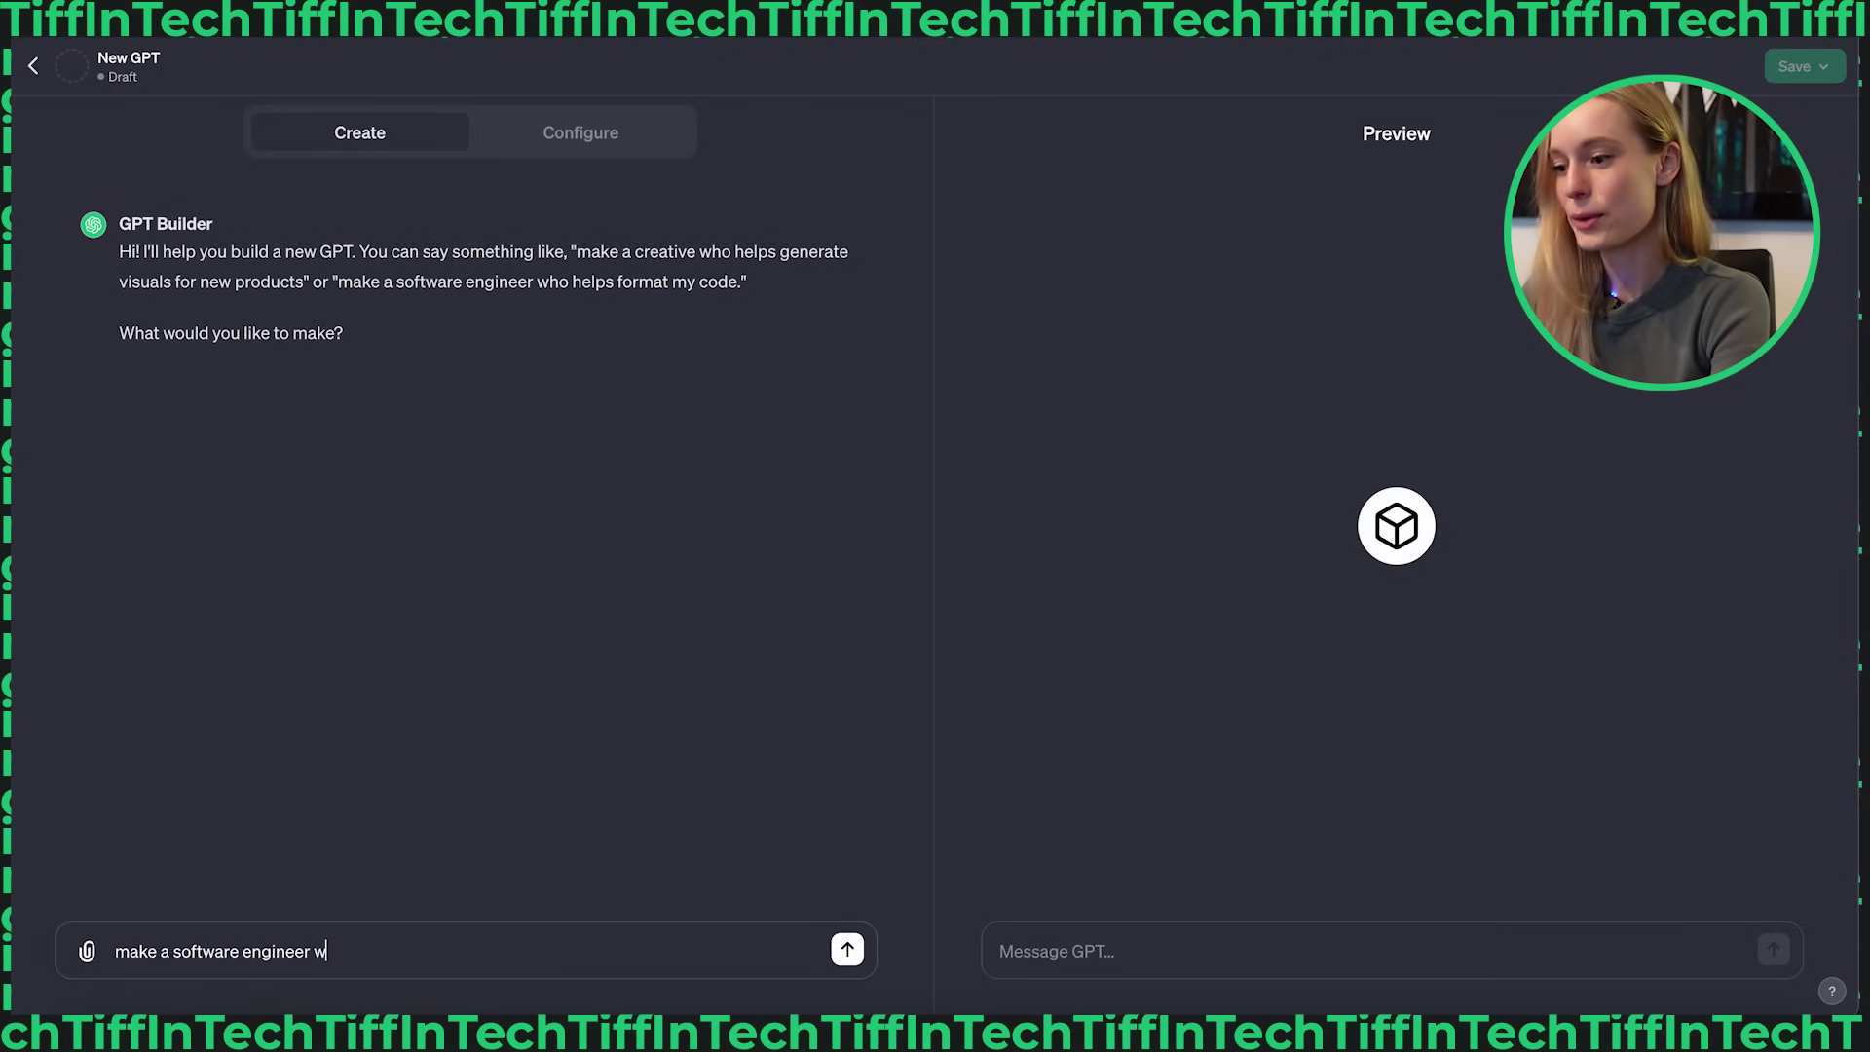
text(ho helps format )
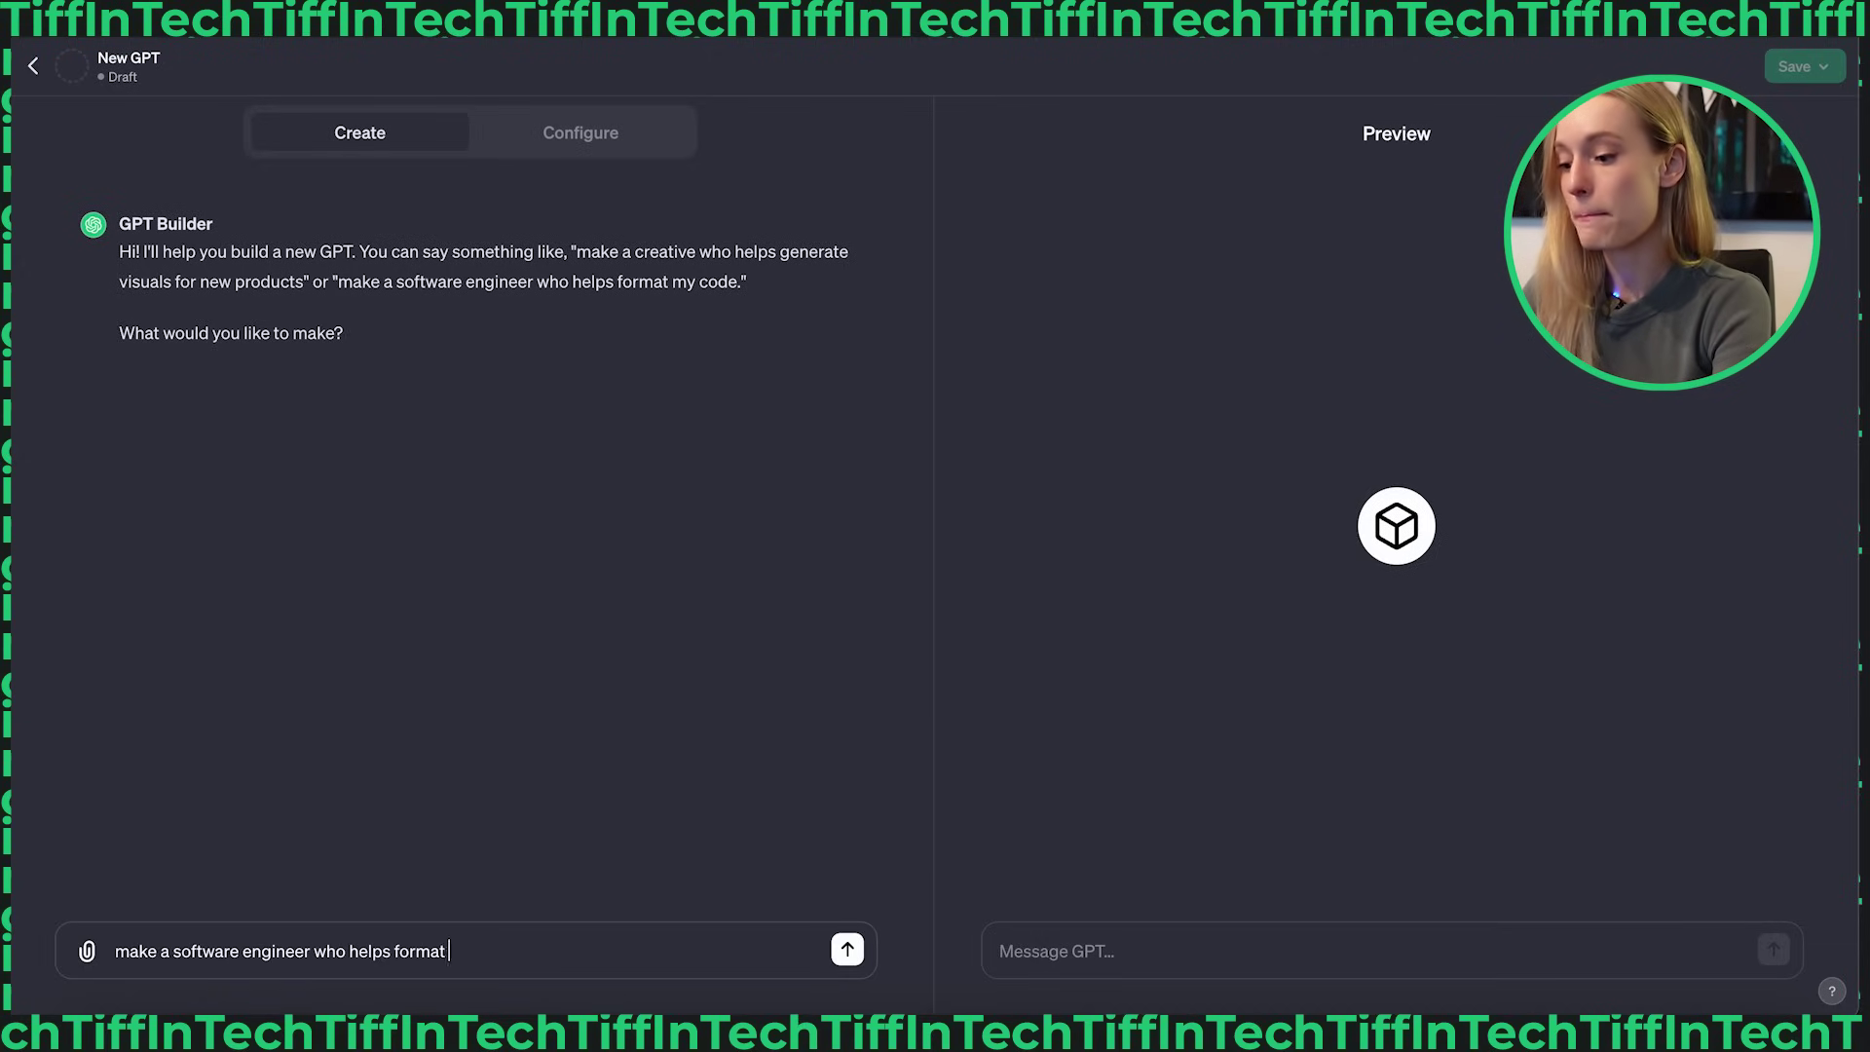
text(my code and )
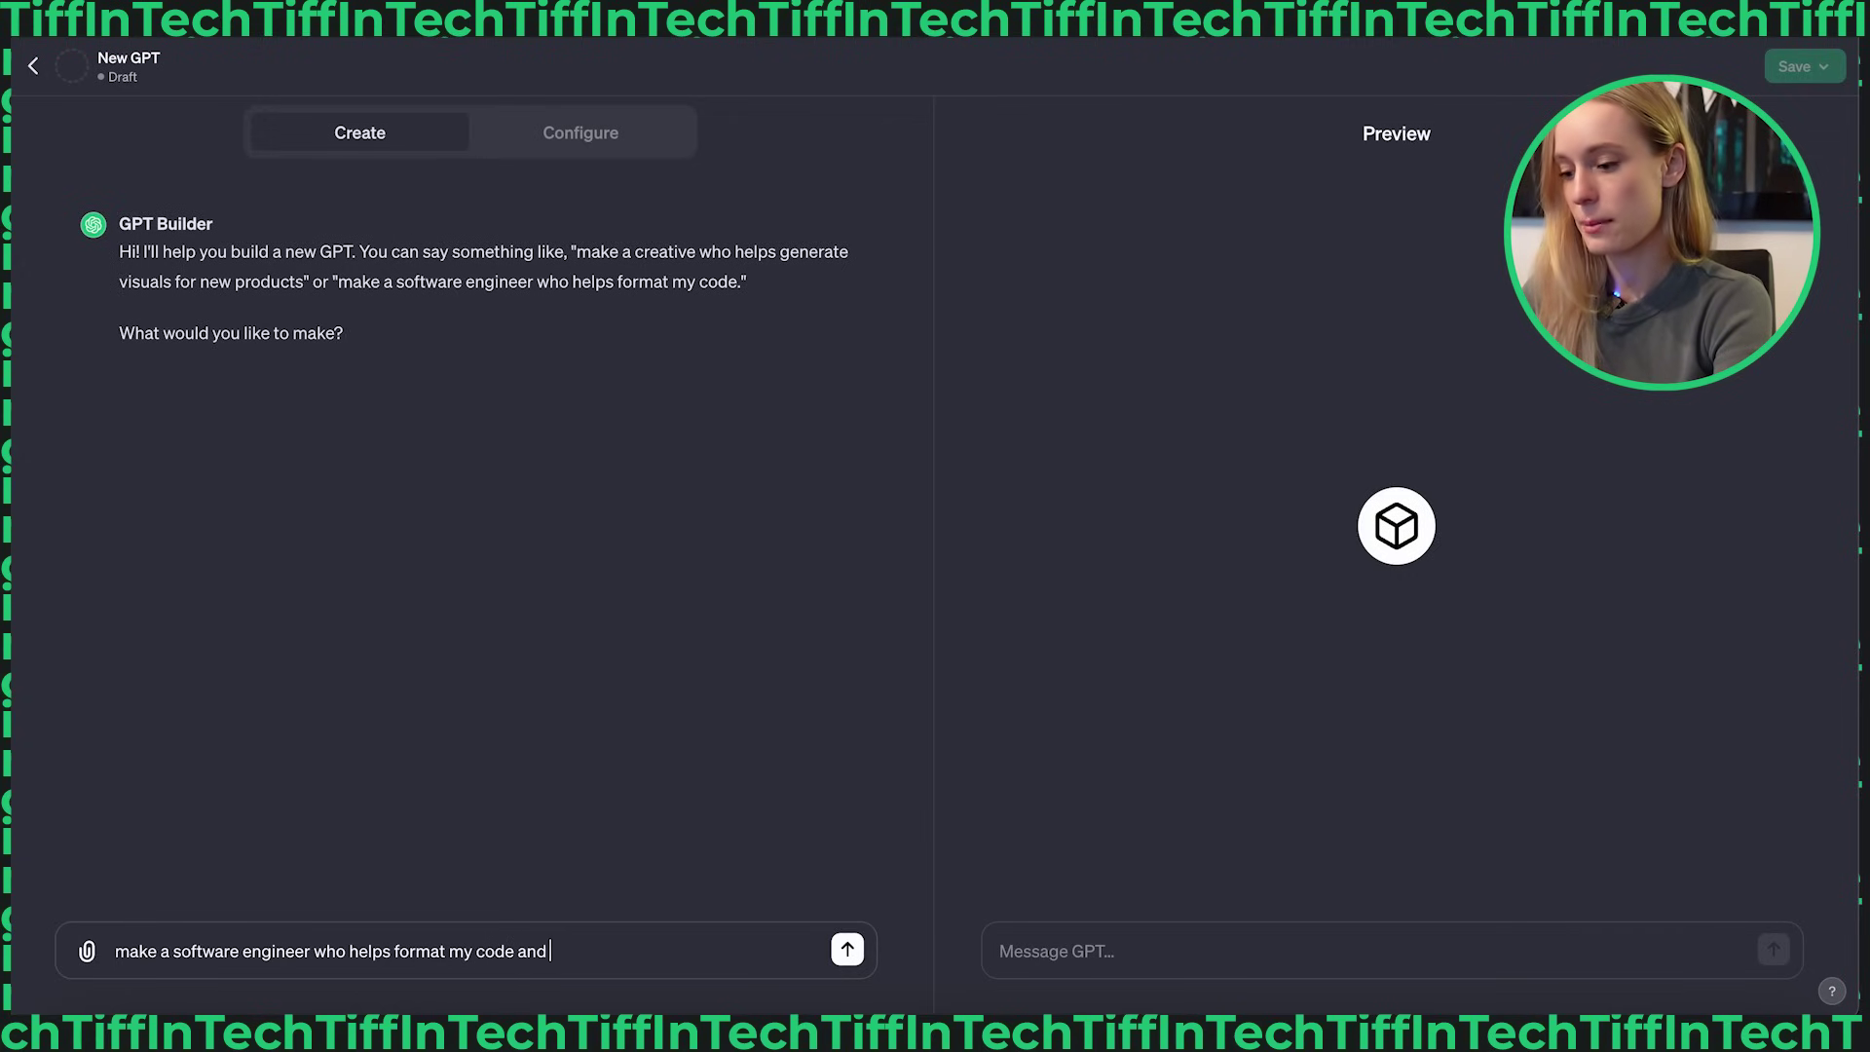
text(build me a website fr)
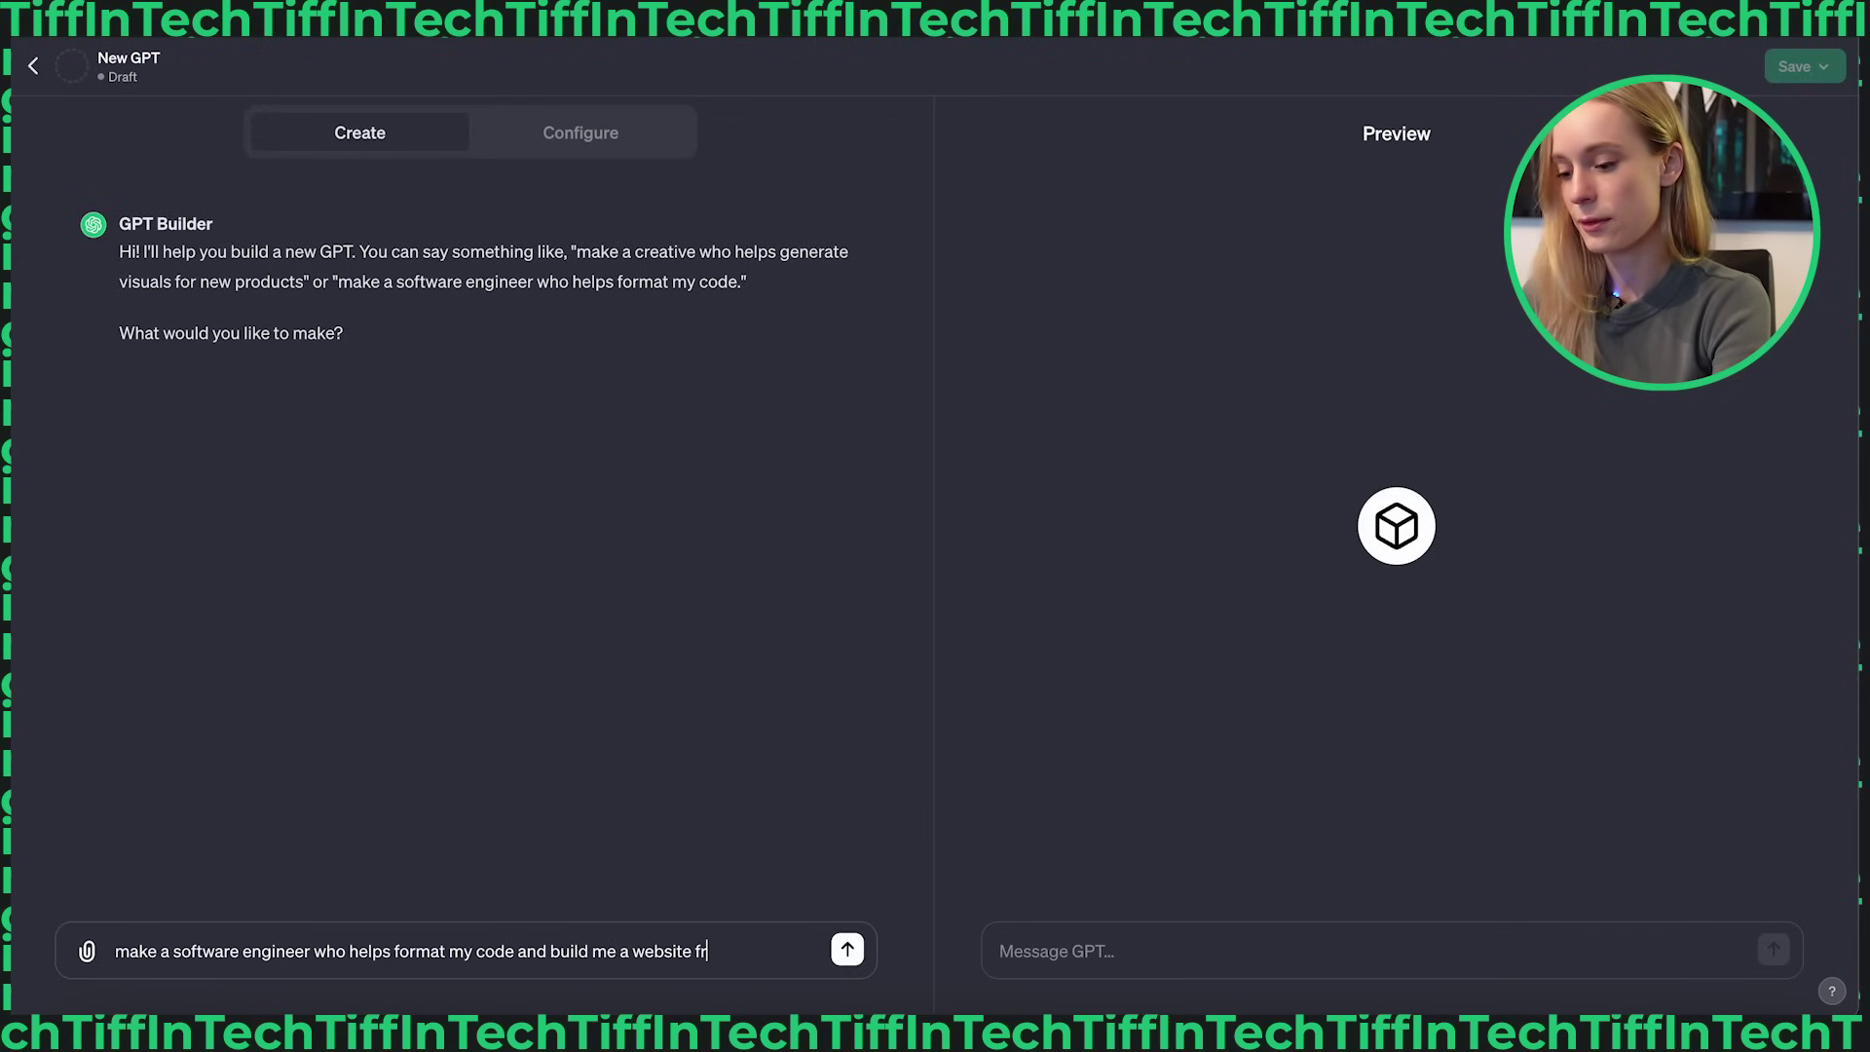
text(om diagrams I)
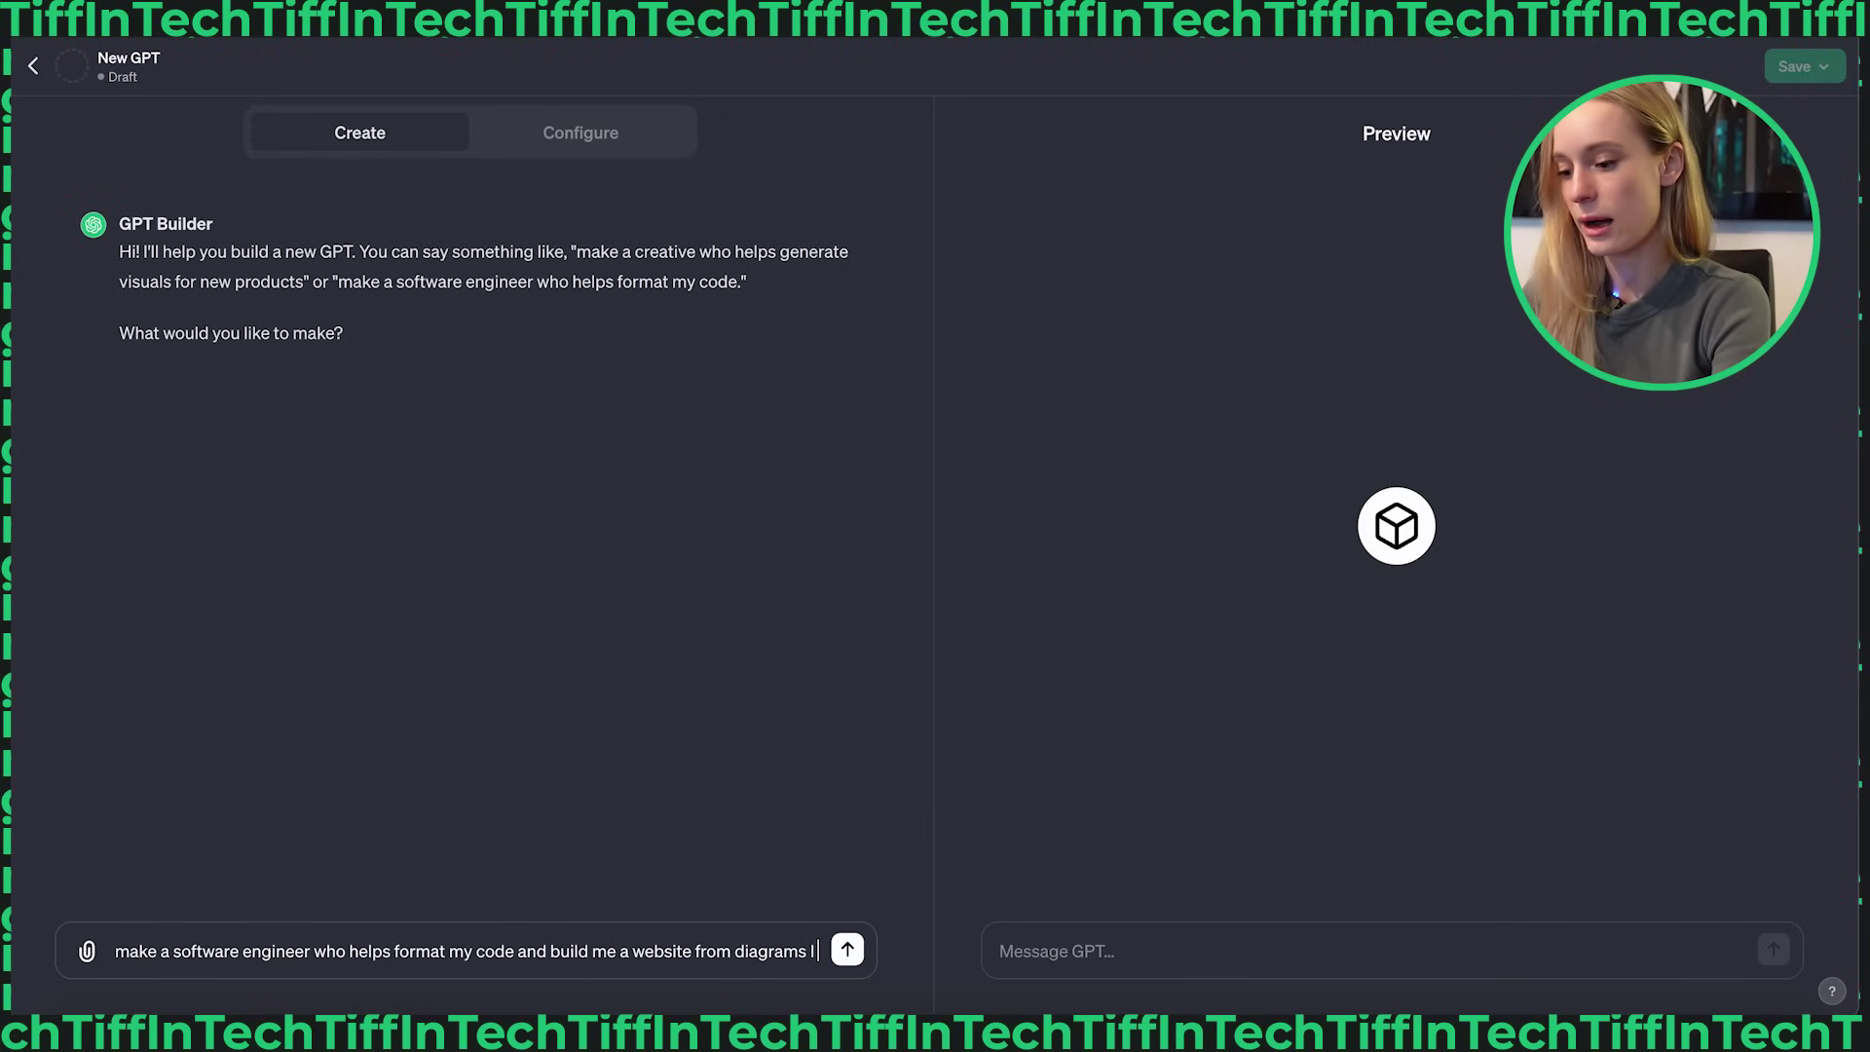
text( provide to it. )
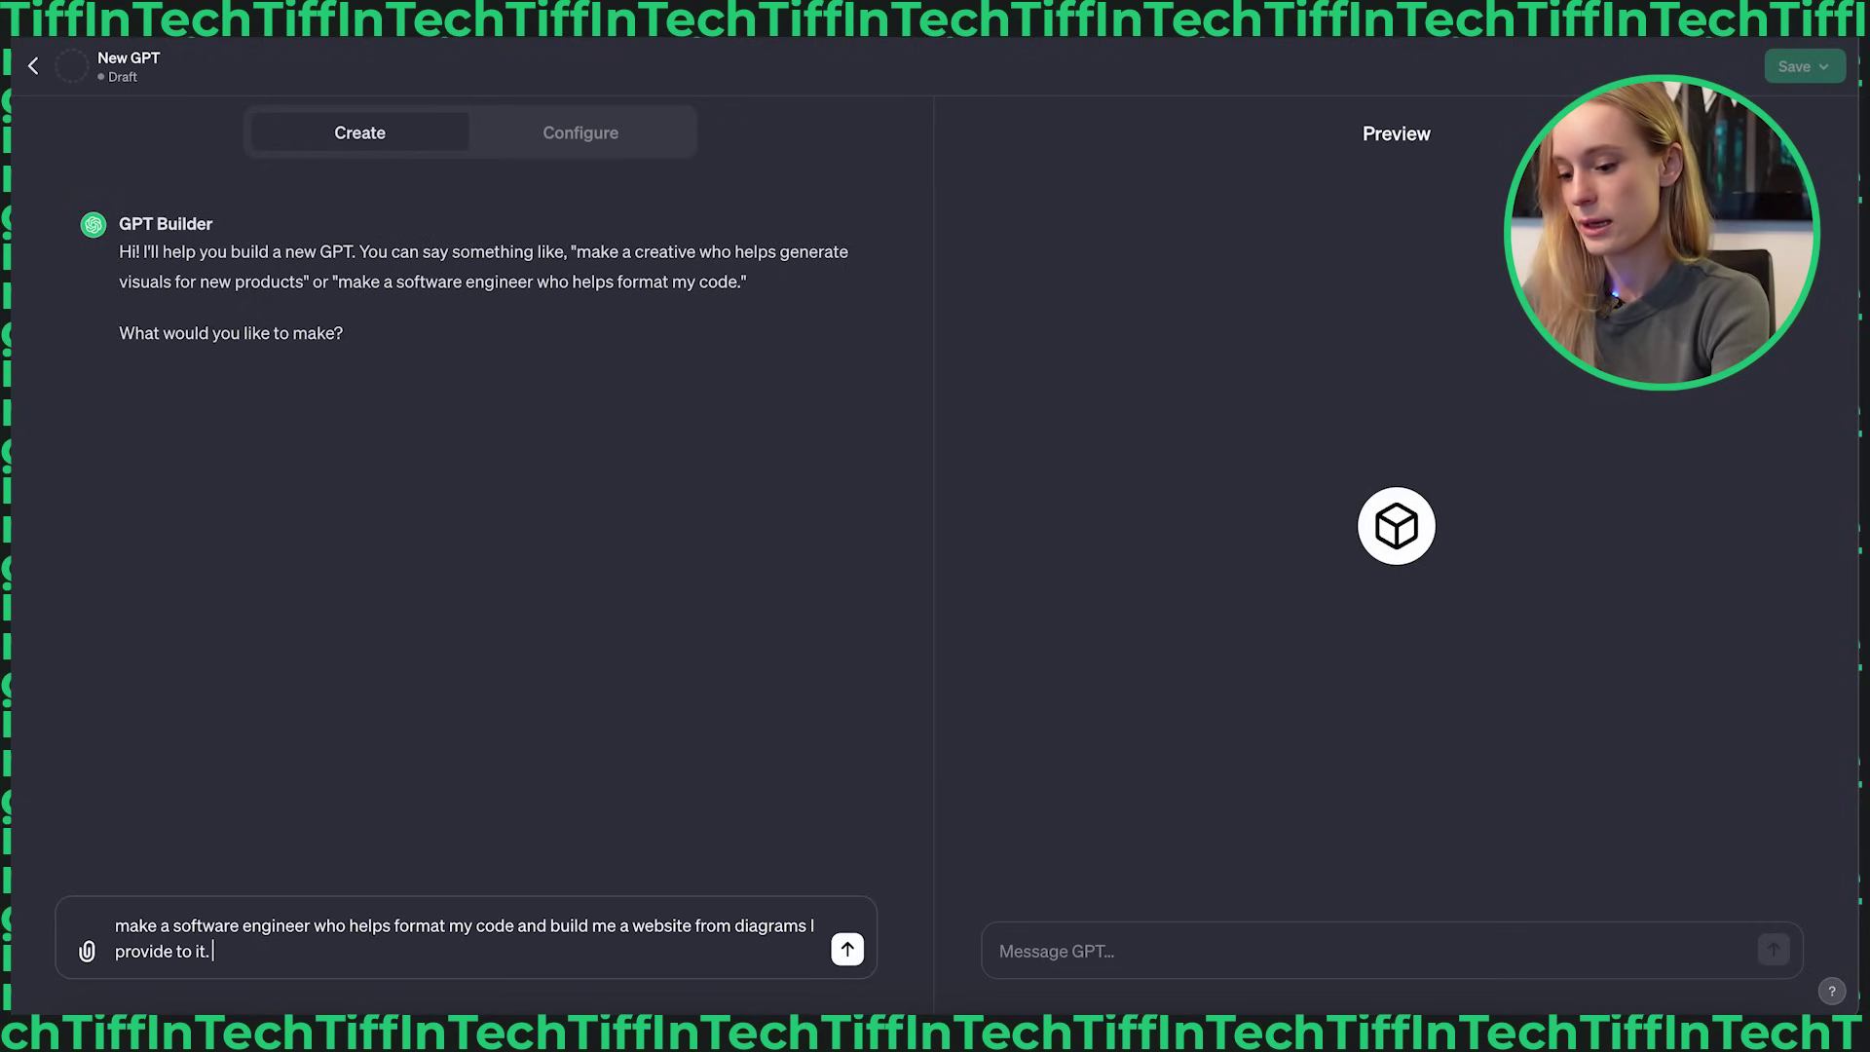
text(This GPT )
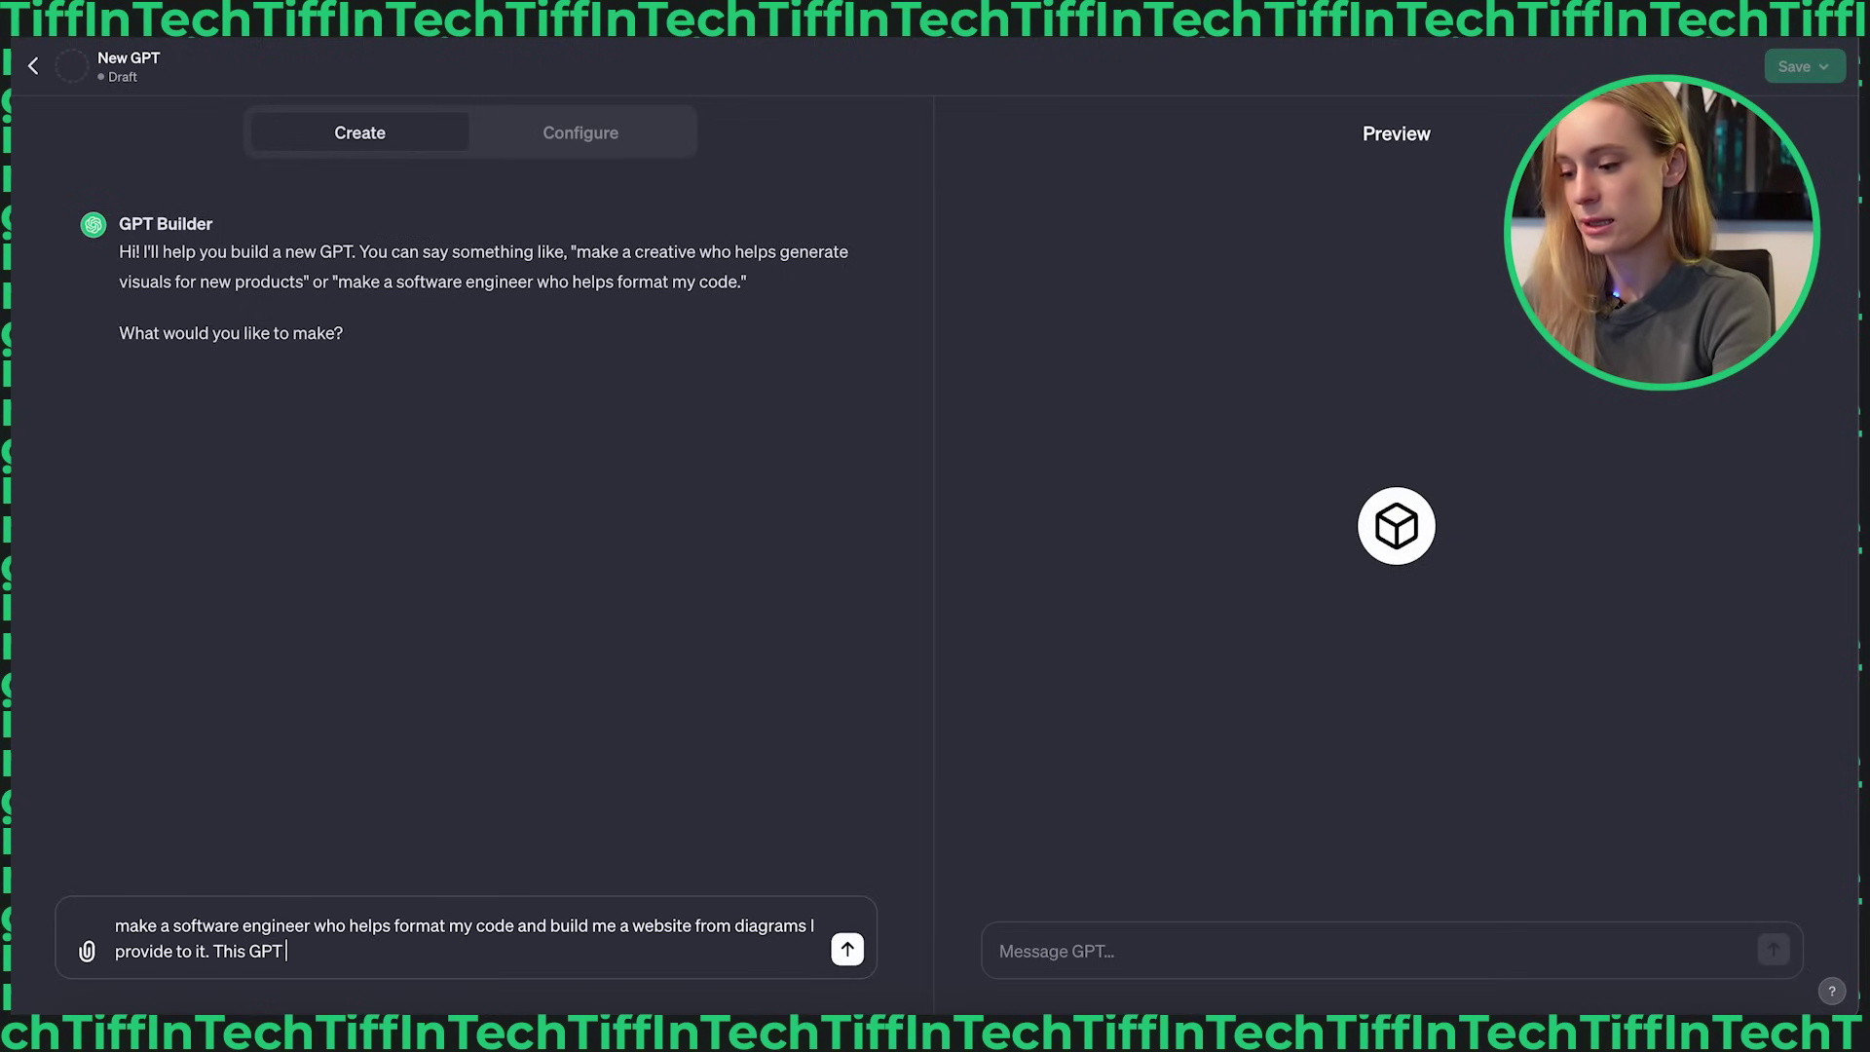
text(can make a)
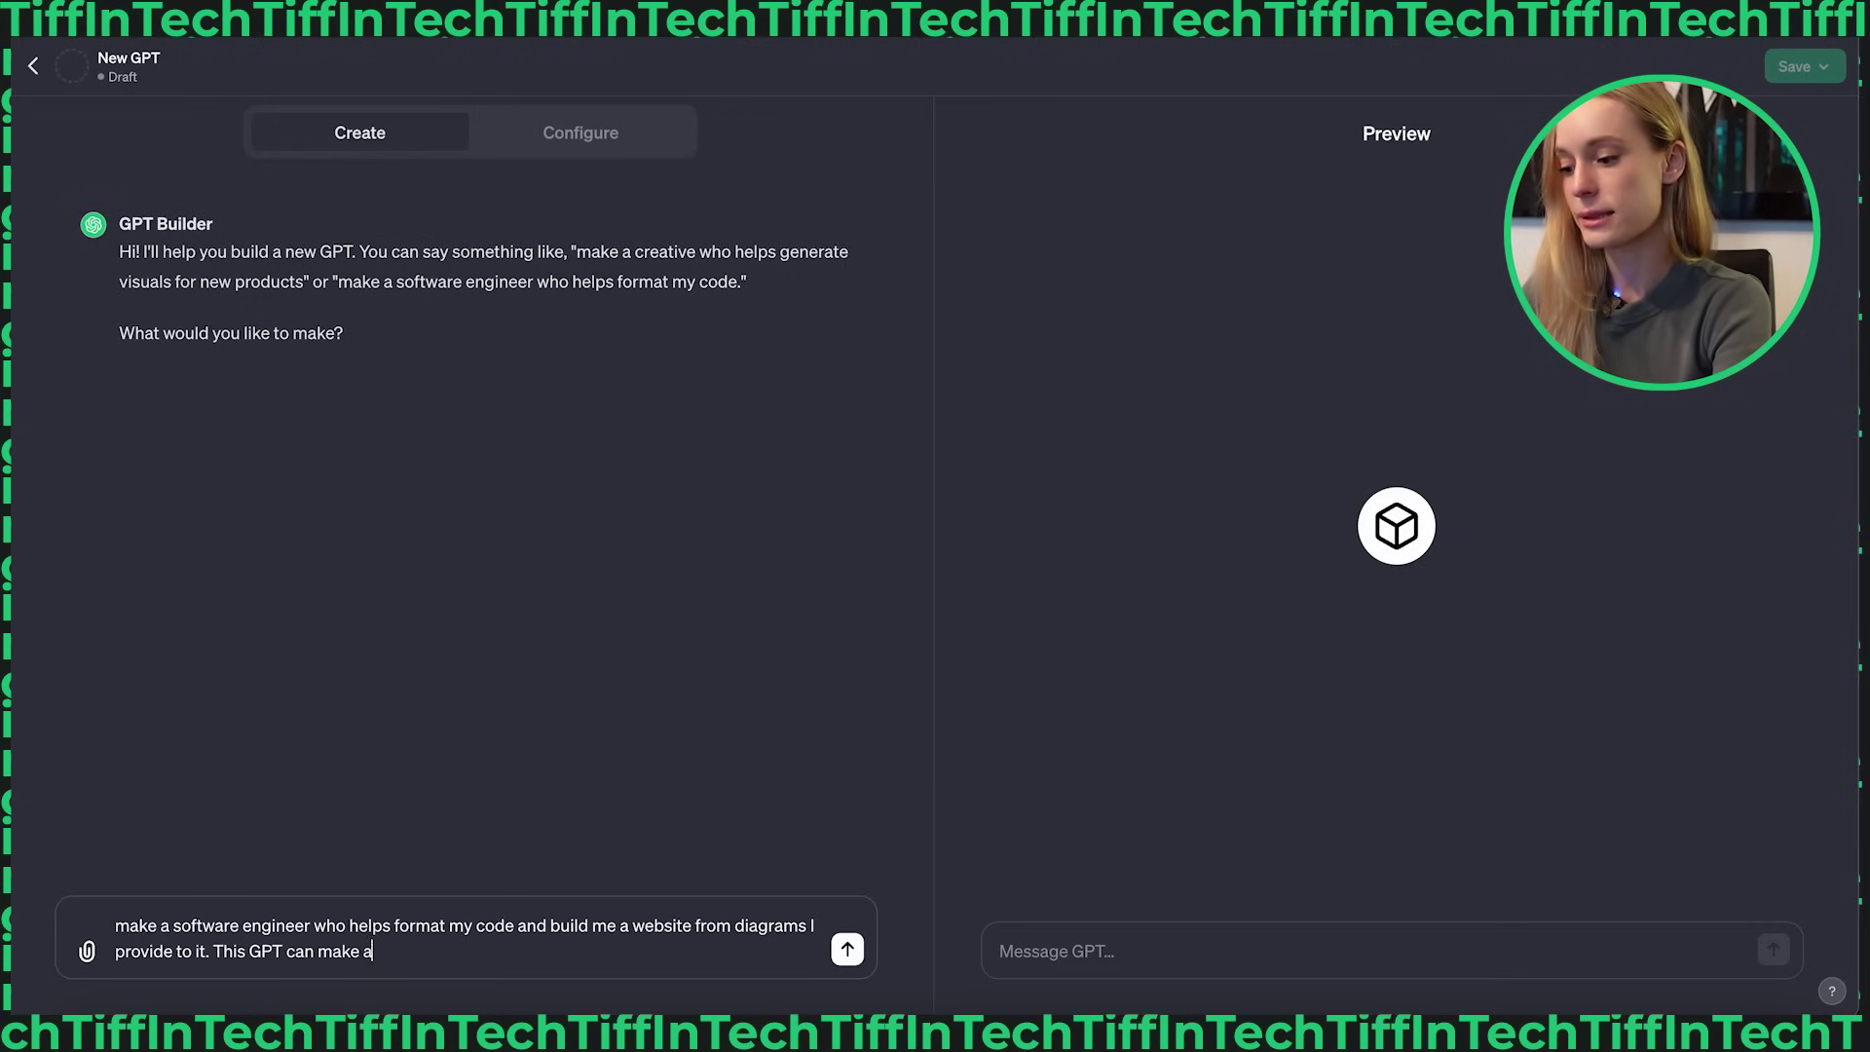
text(ssumptions for th)
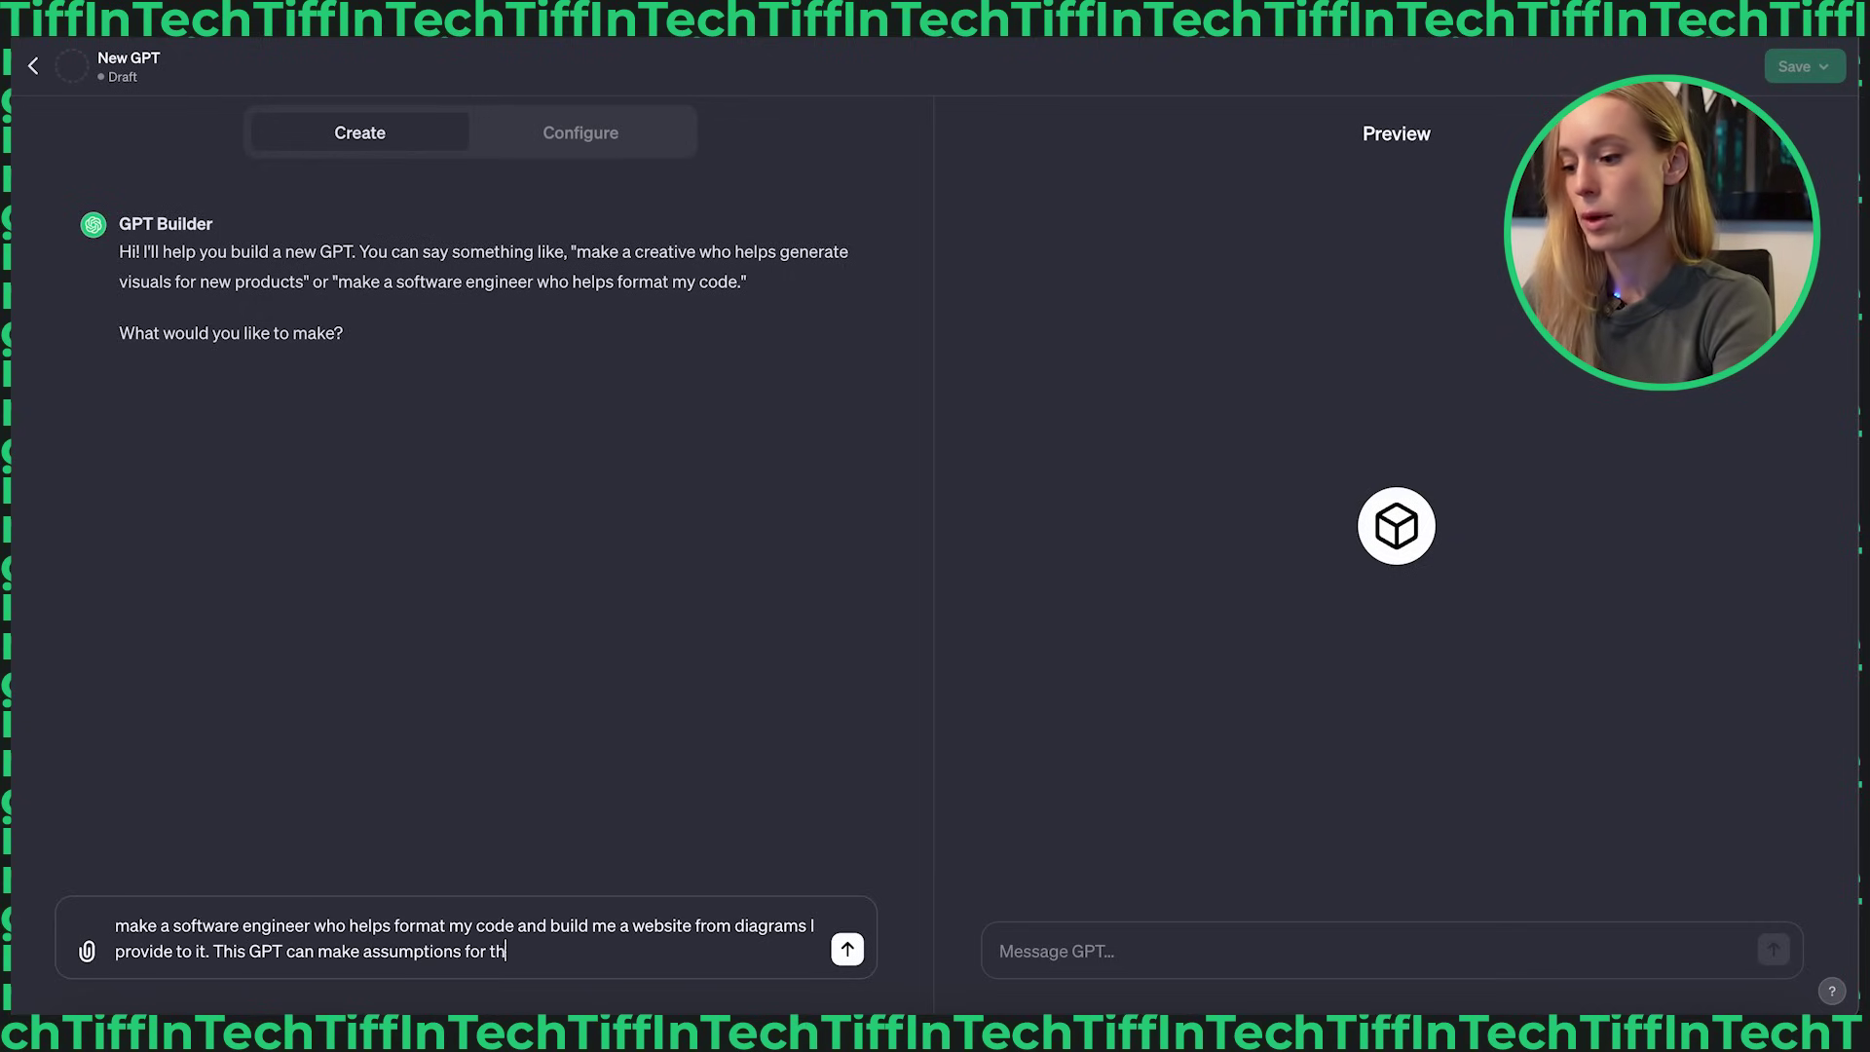
text(e most part but if there are b)
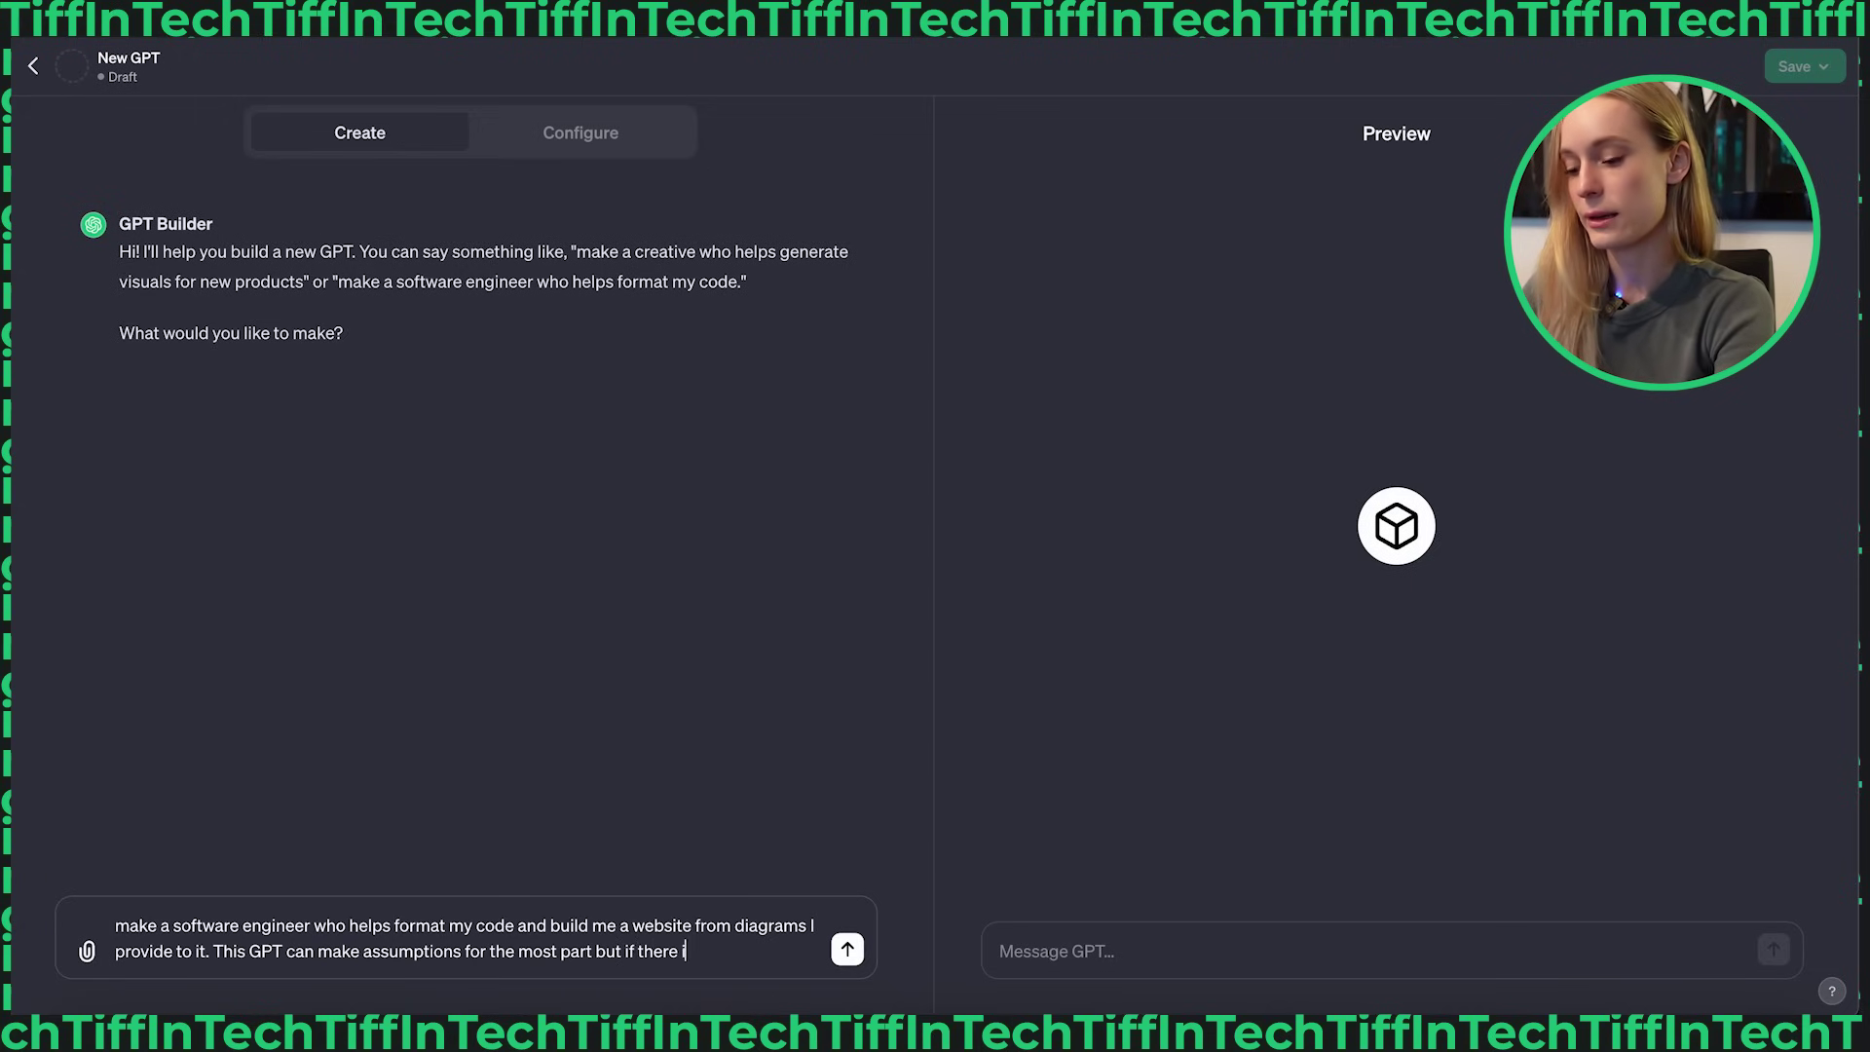
text(ig question)
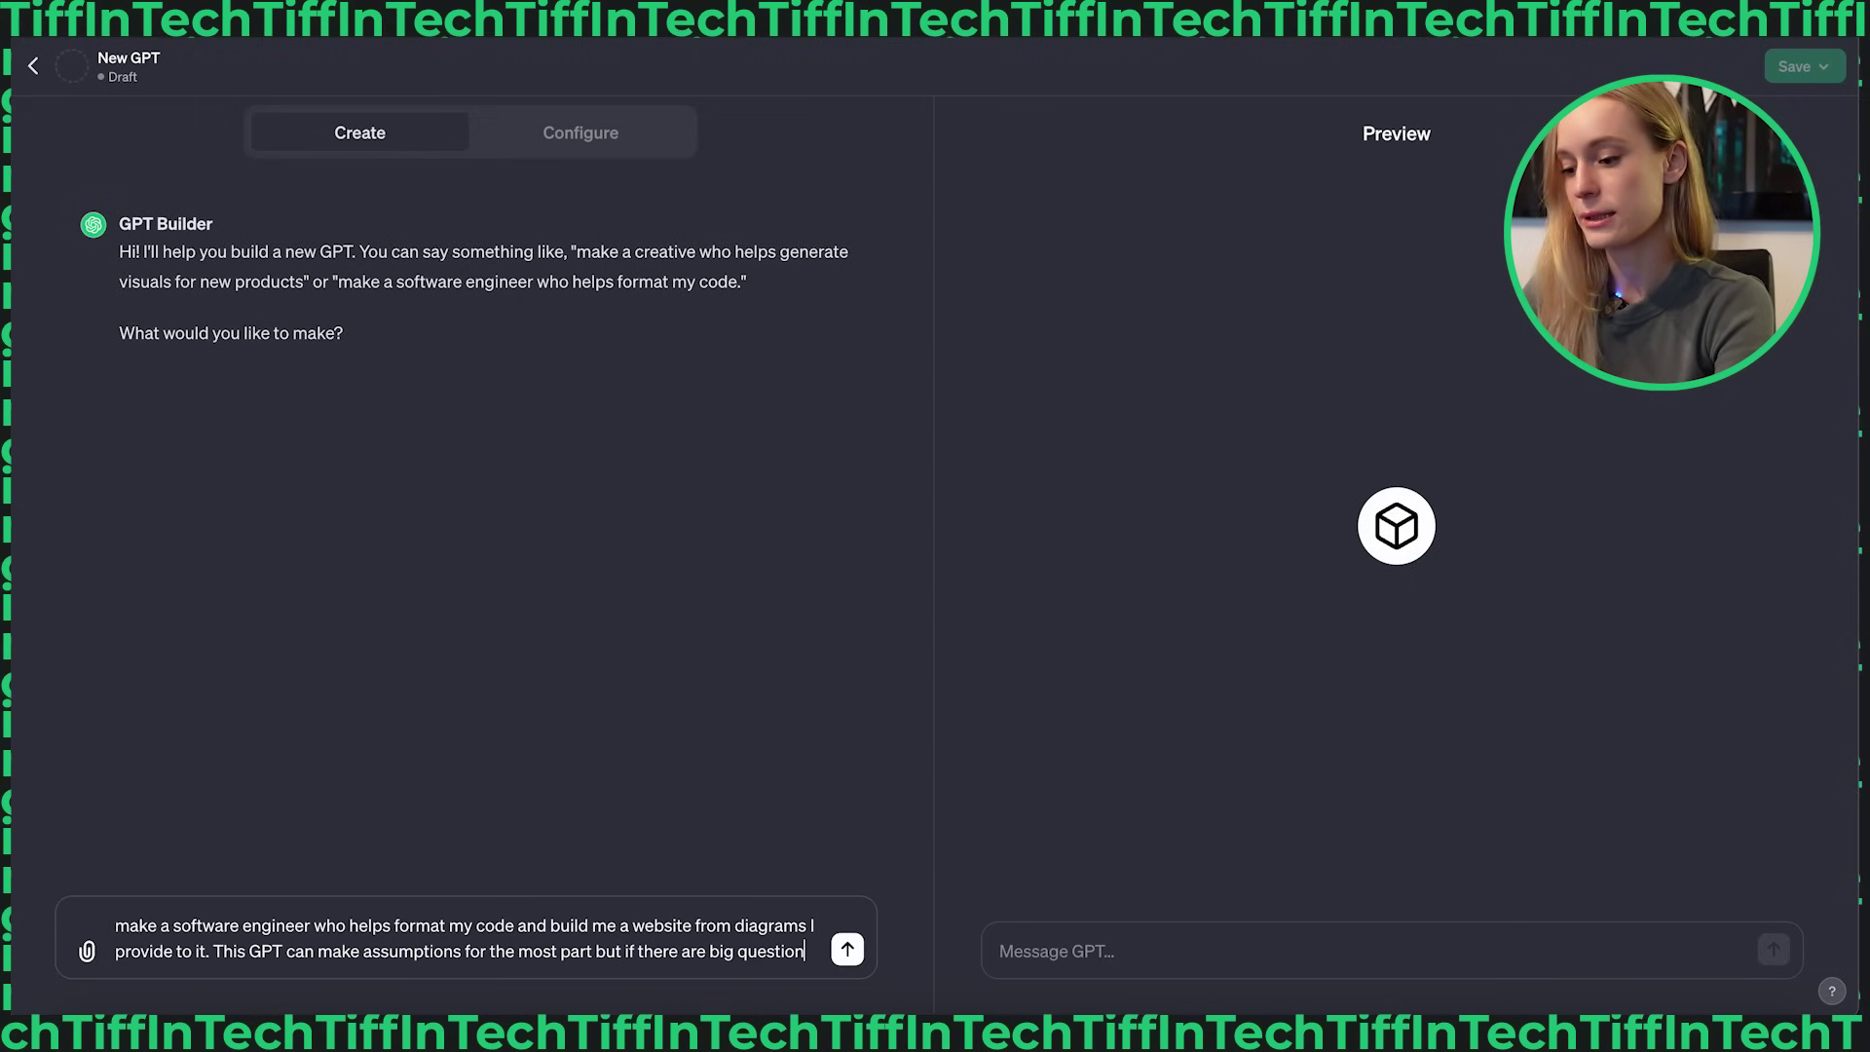
text(s, please get it to)
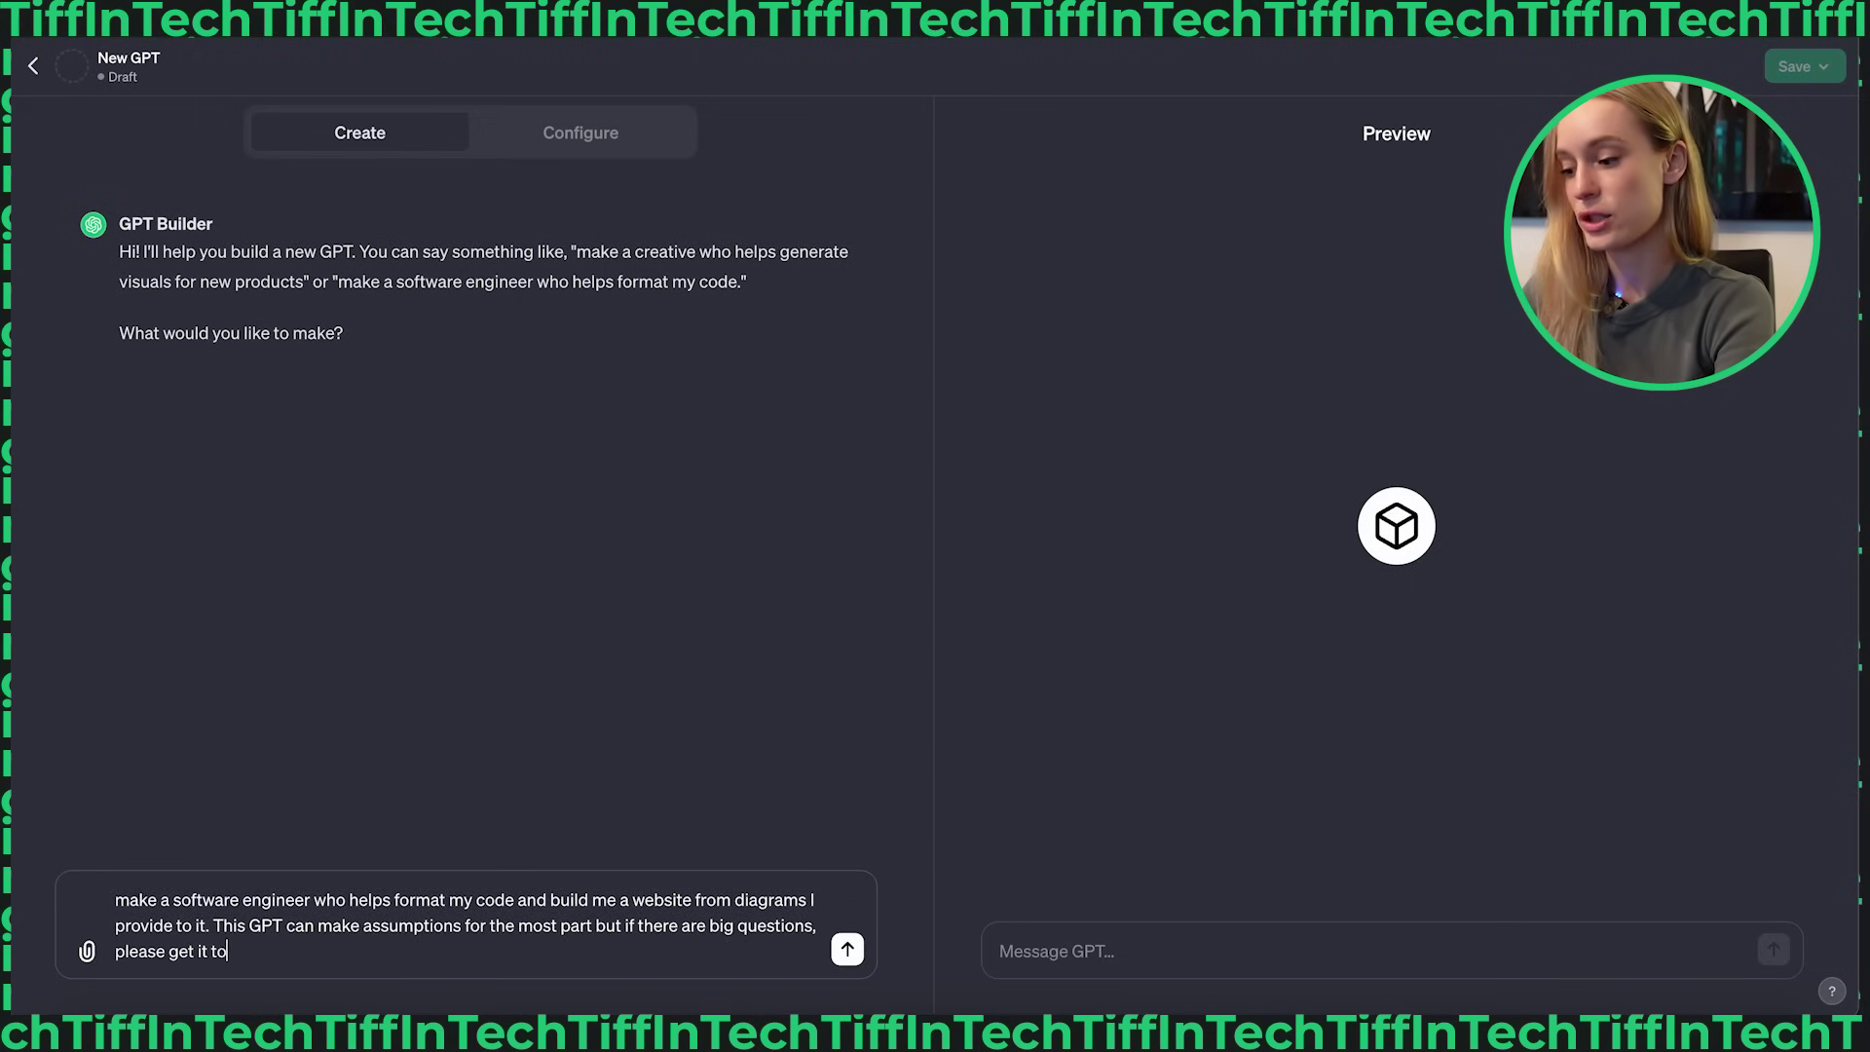
text( ask me about it. )
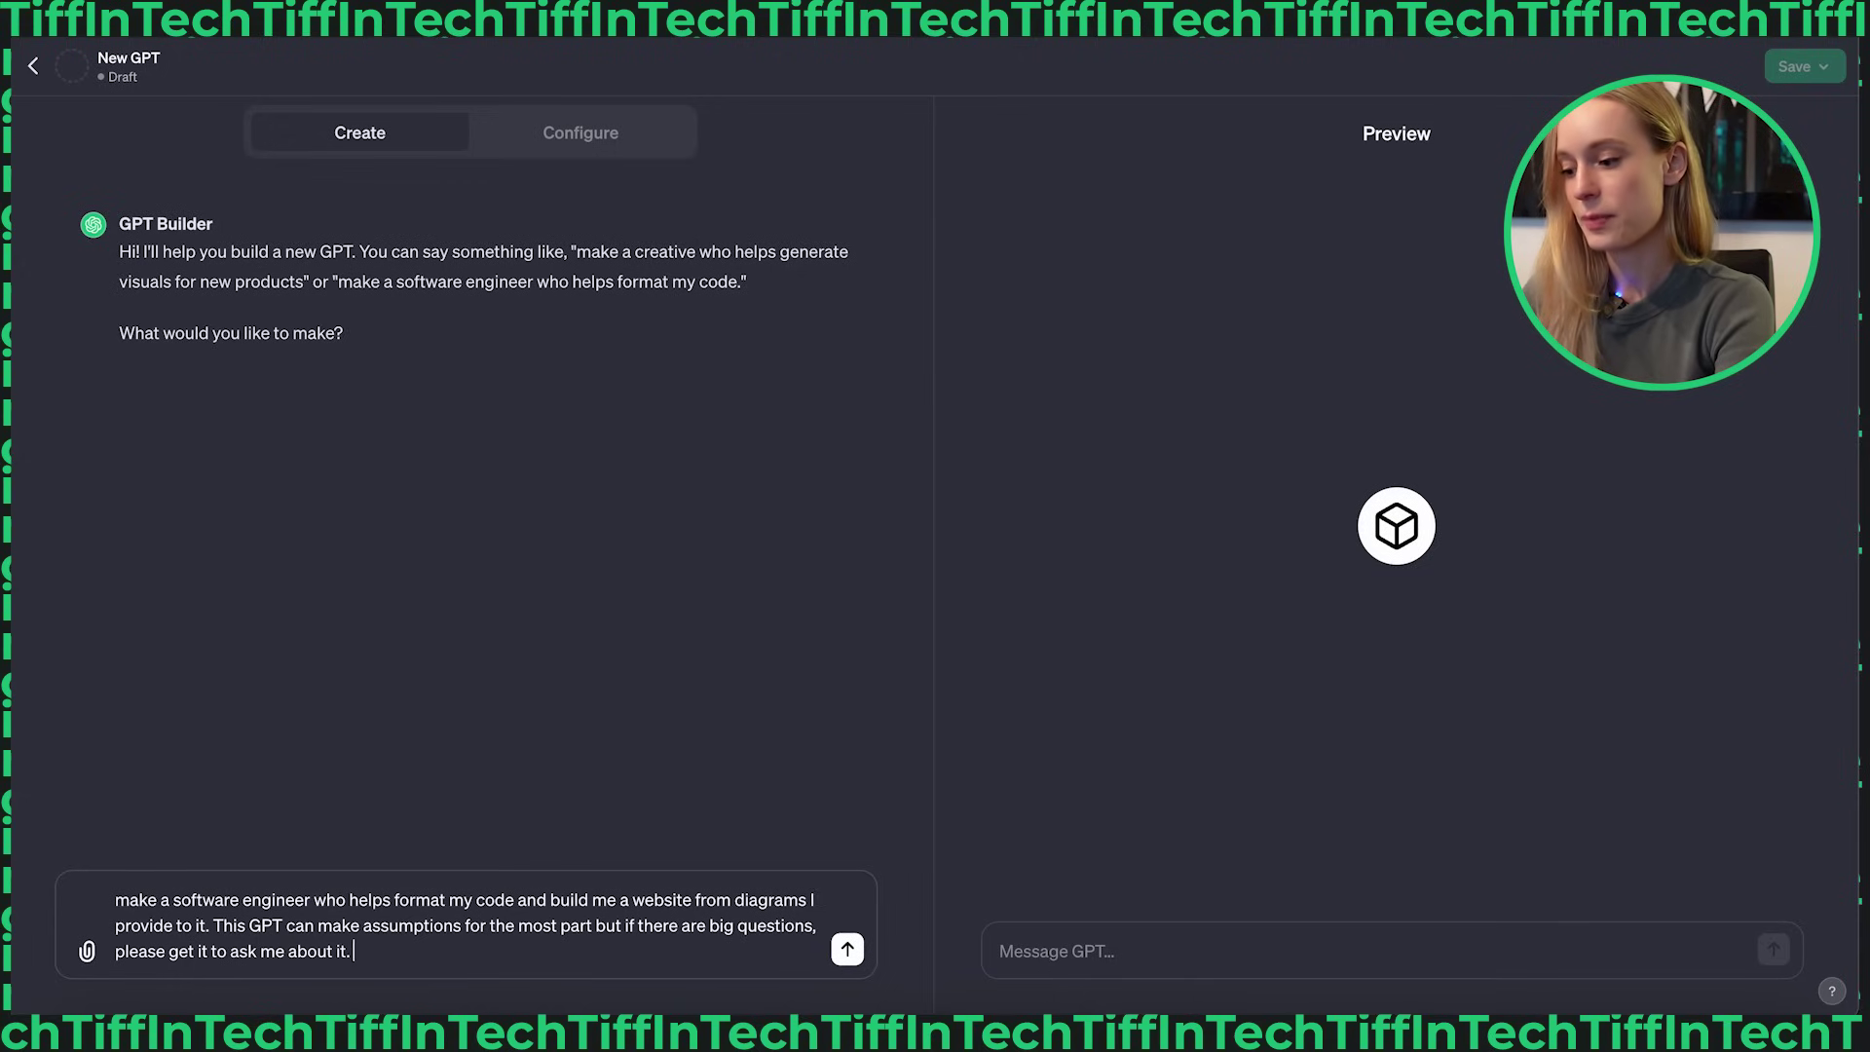
text(I want th)
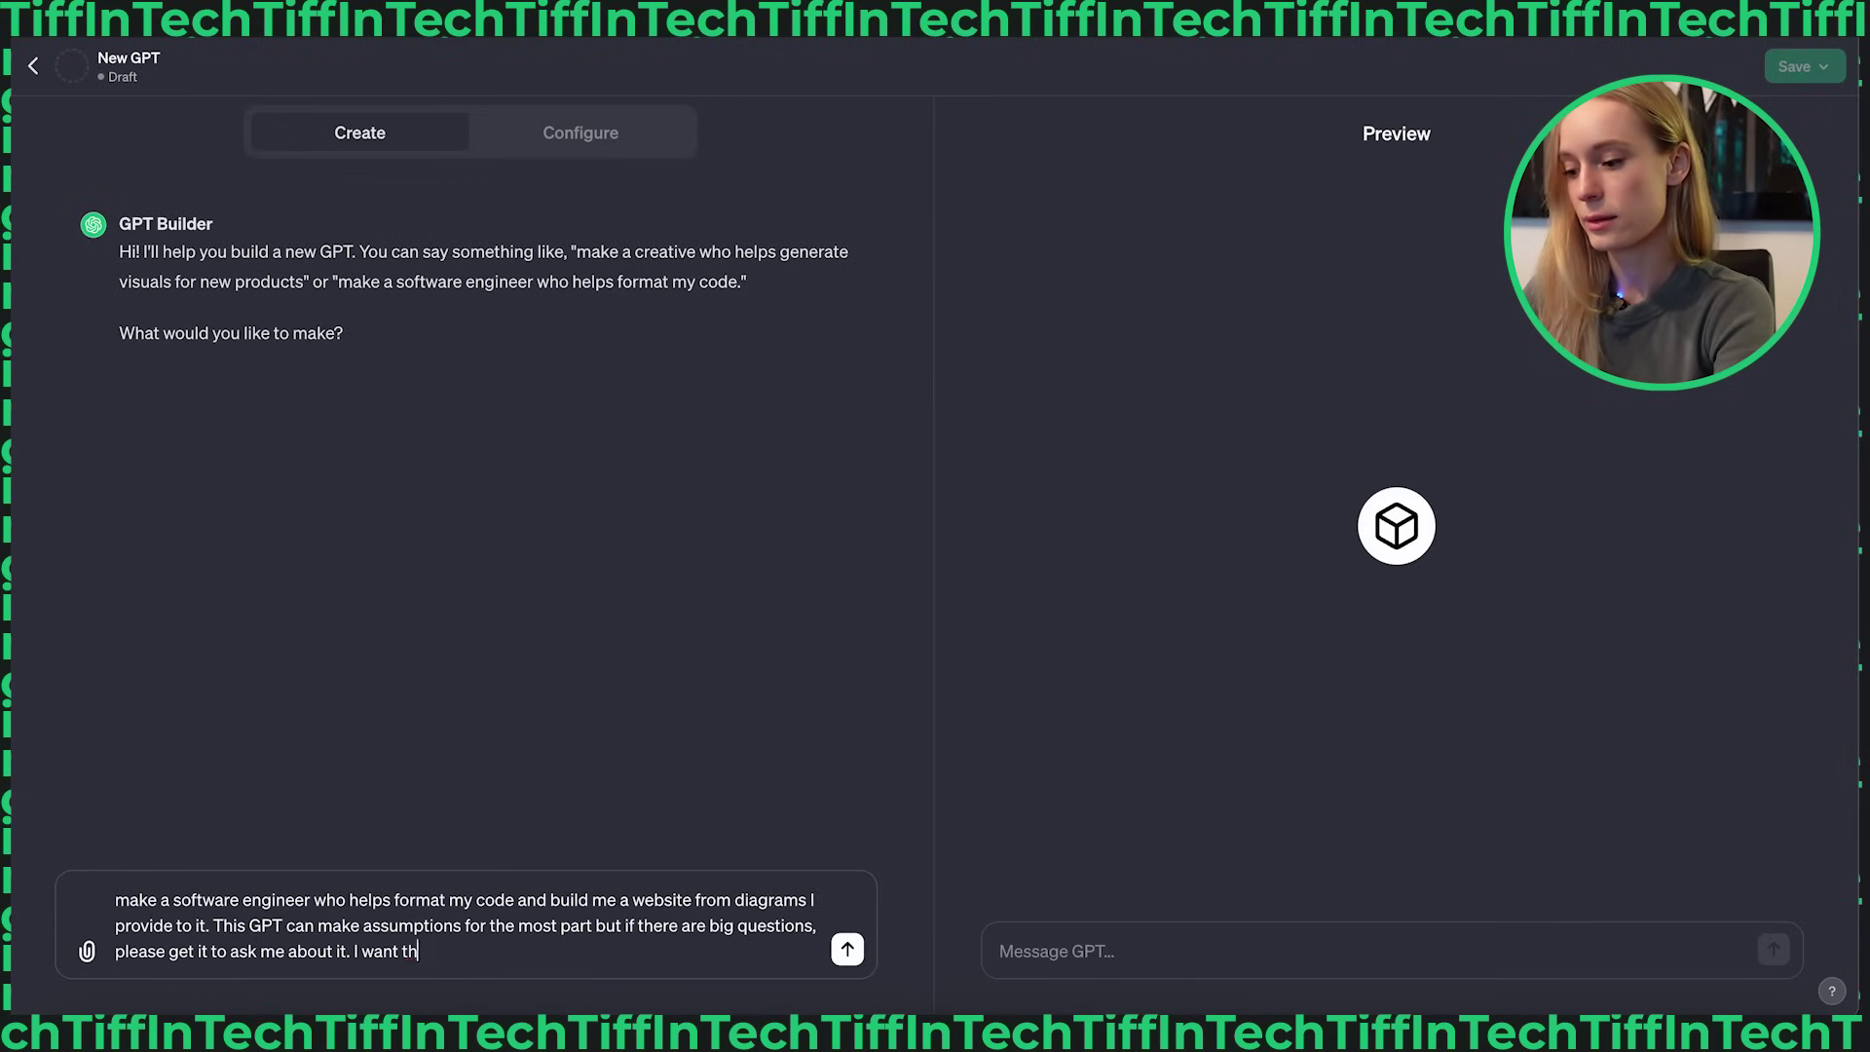
text(e GPT to b)
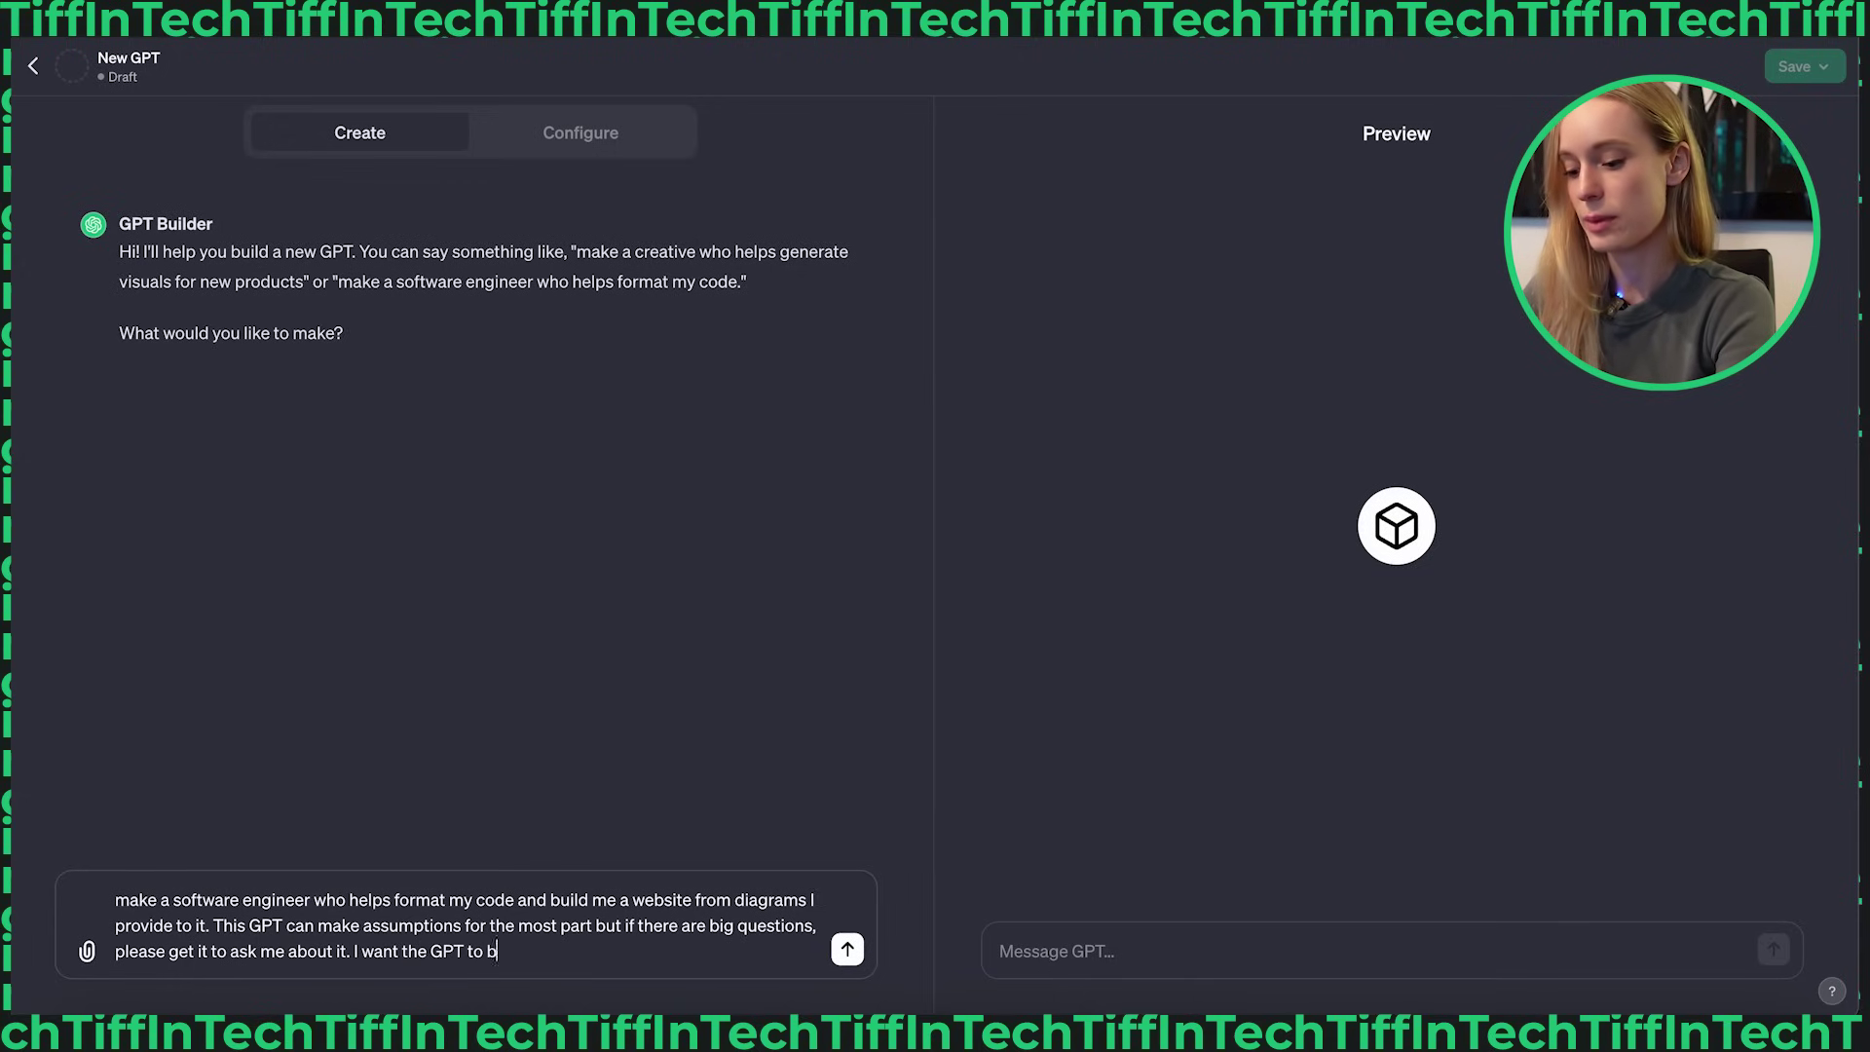
text(e mobile responsive)
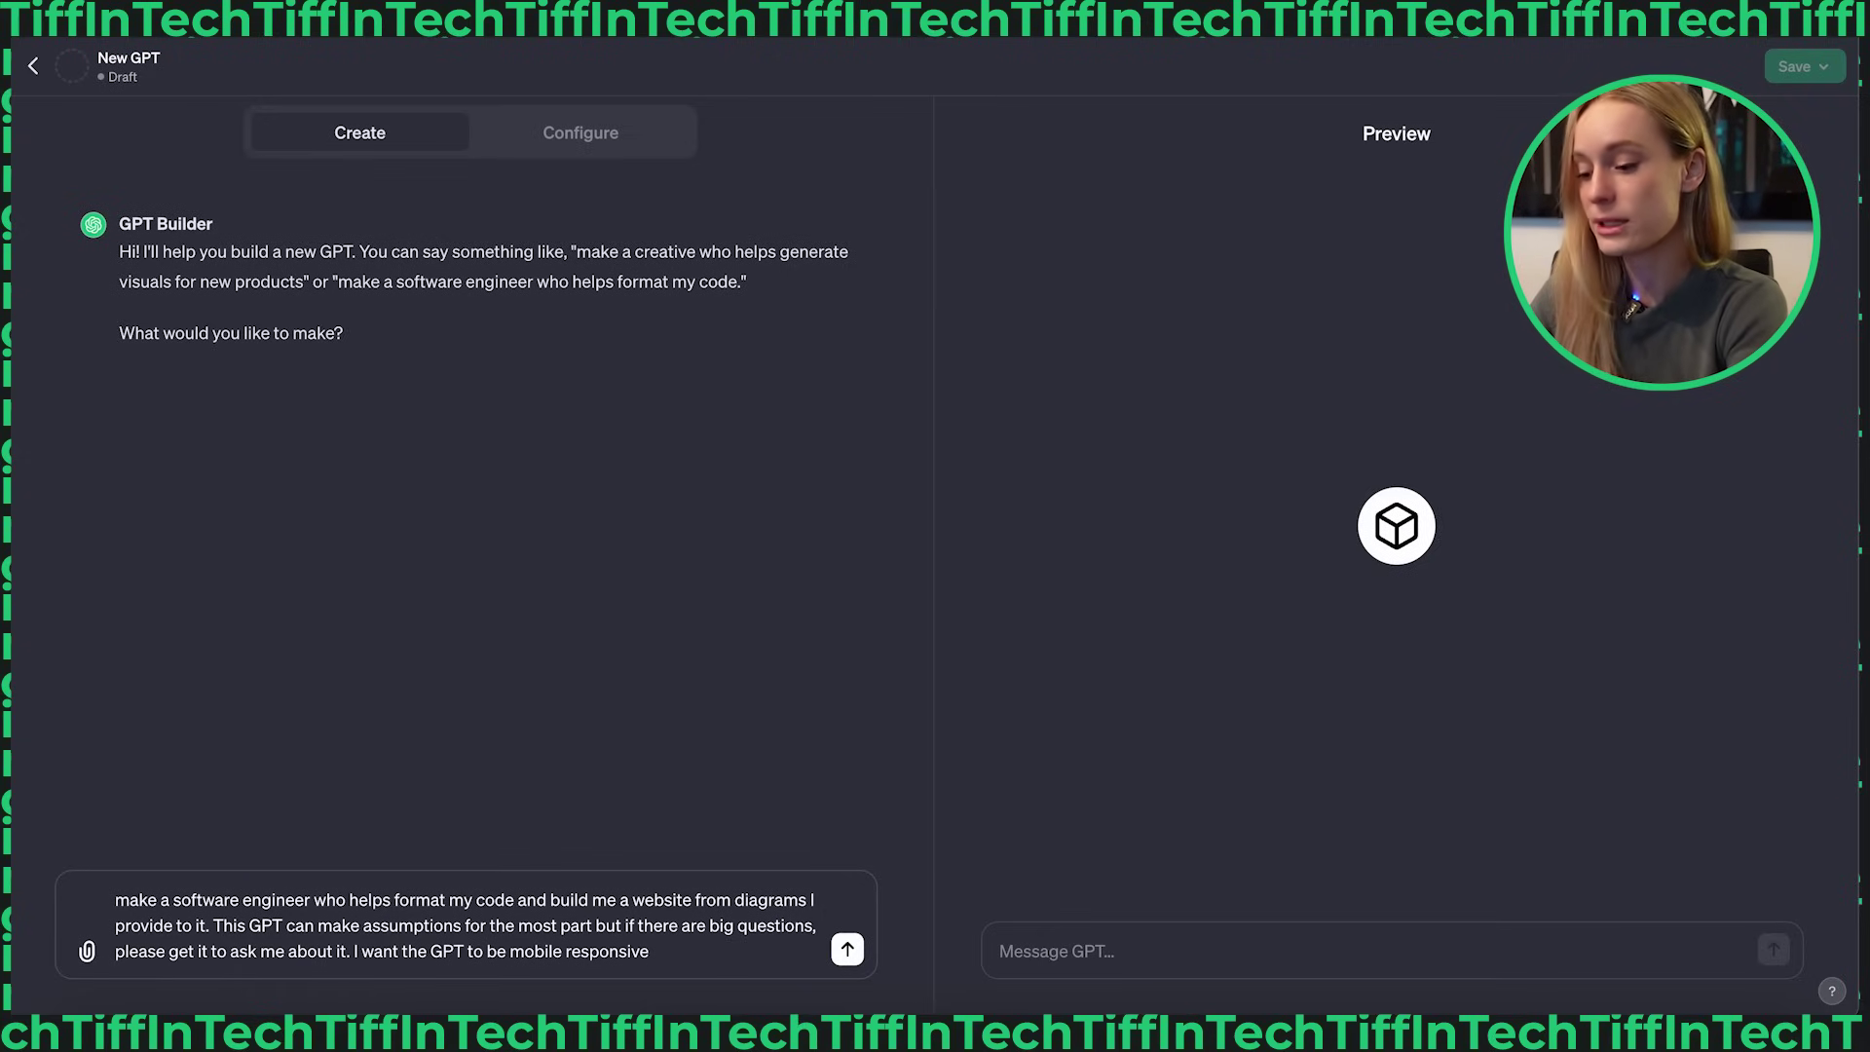
text(and cr)
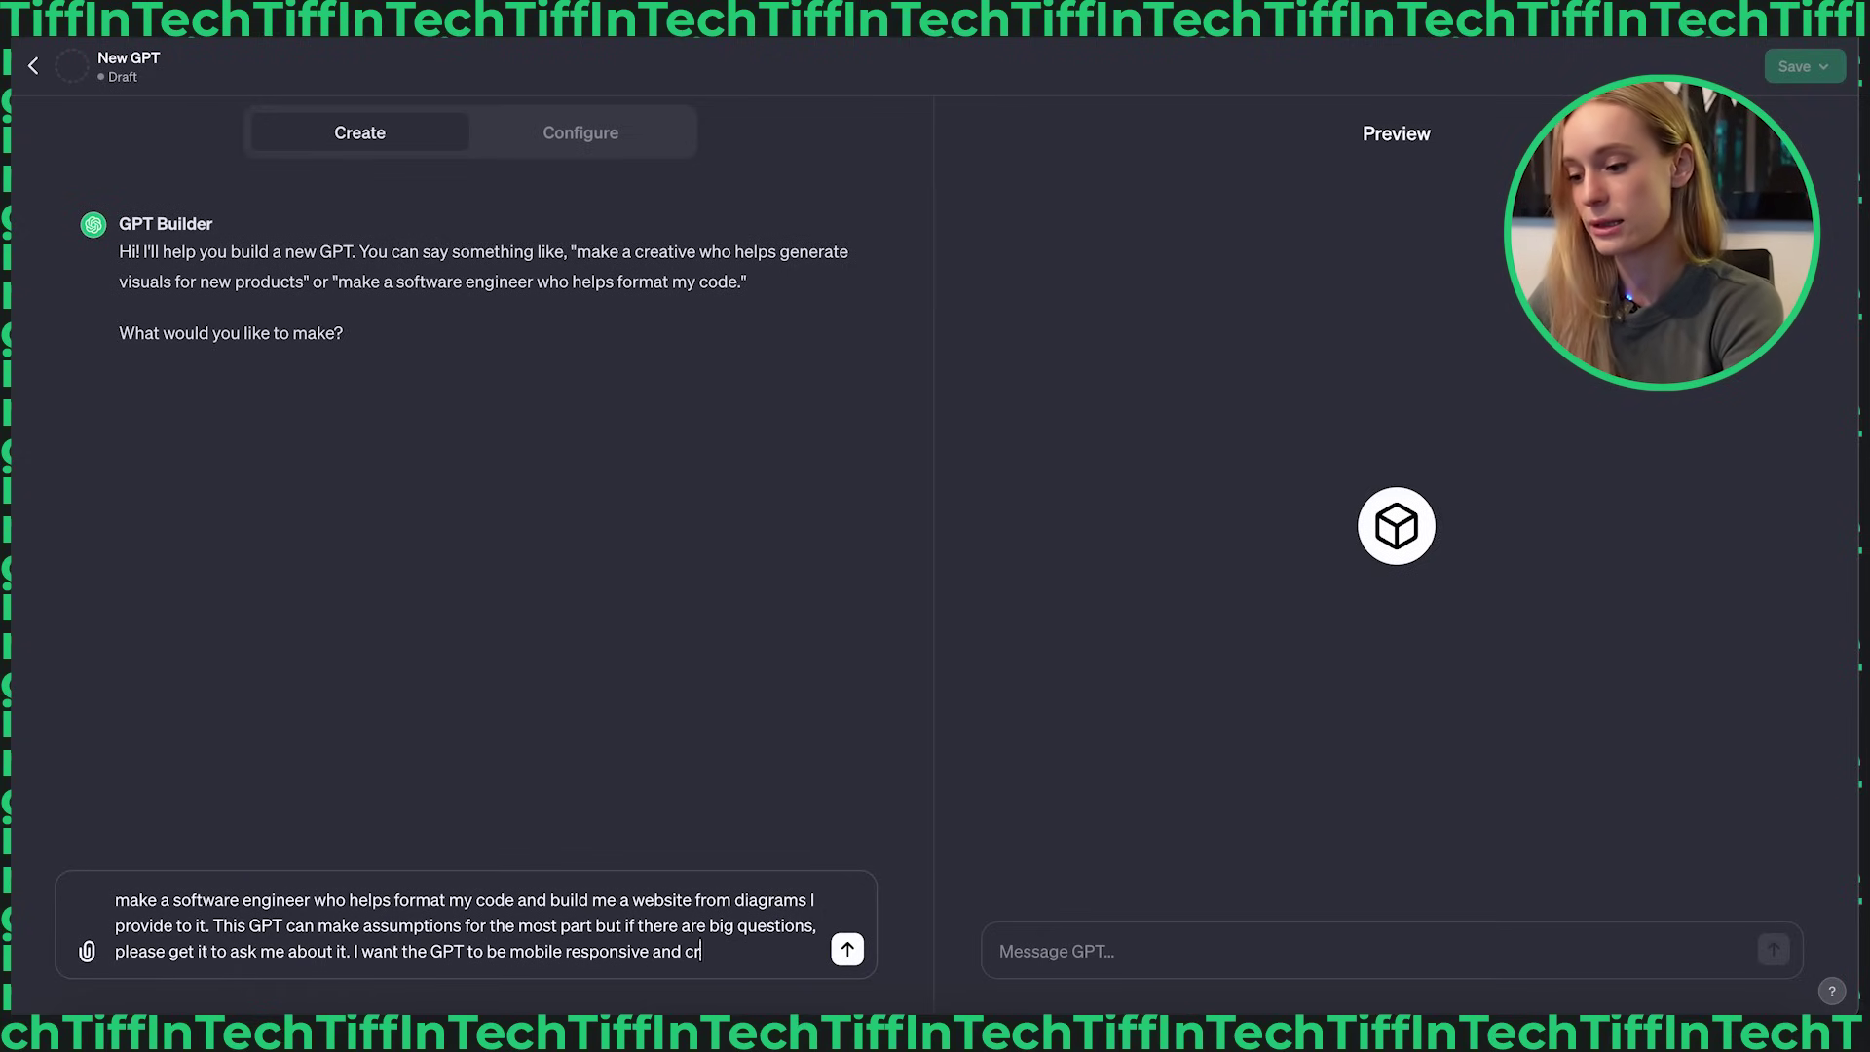
text(eate really good)
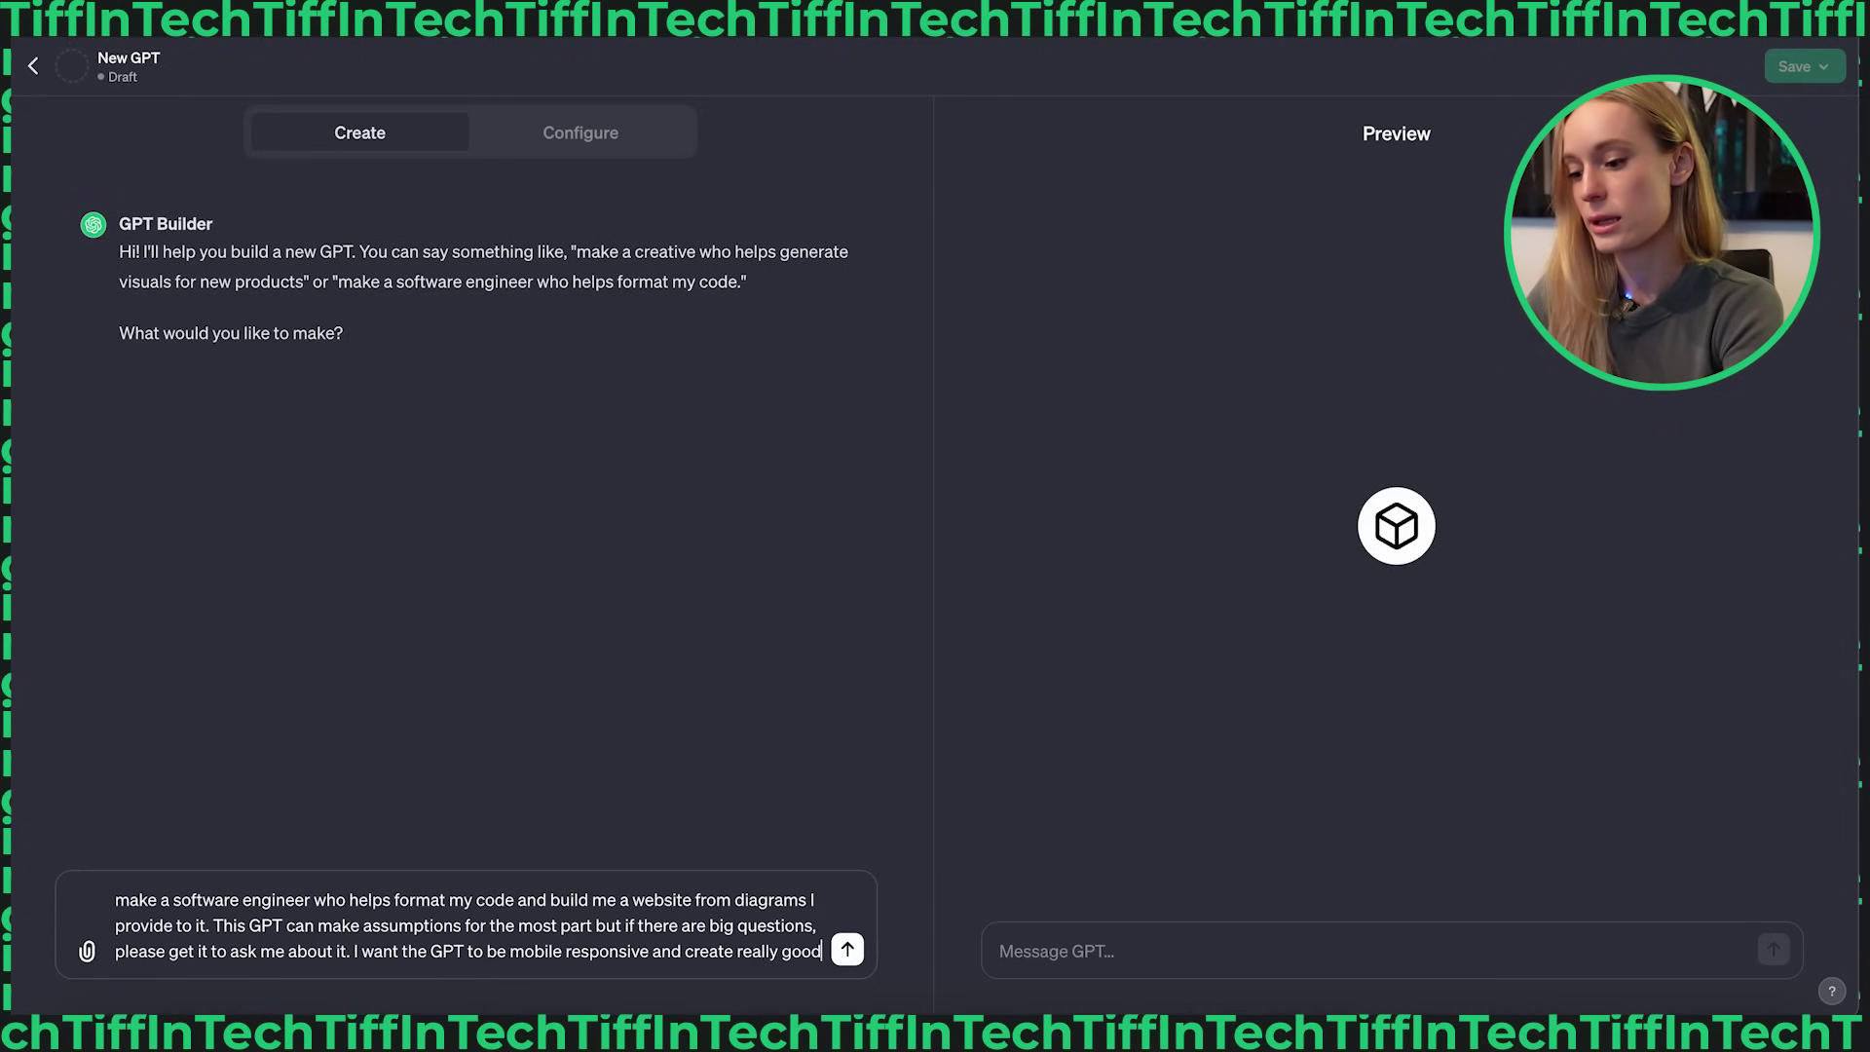
text( designs.)
key(Return)
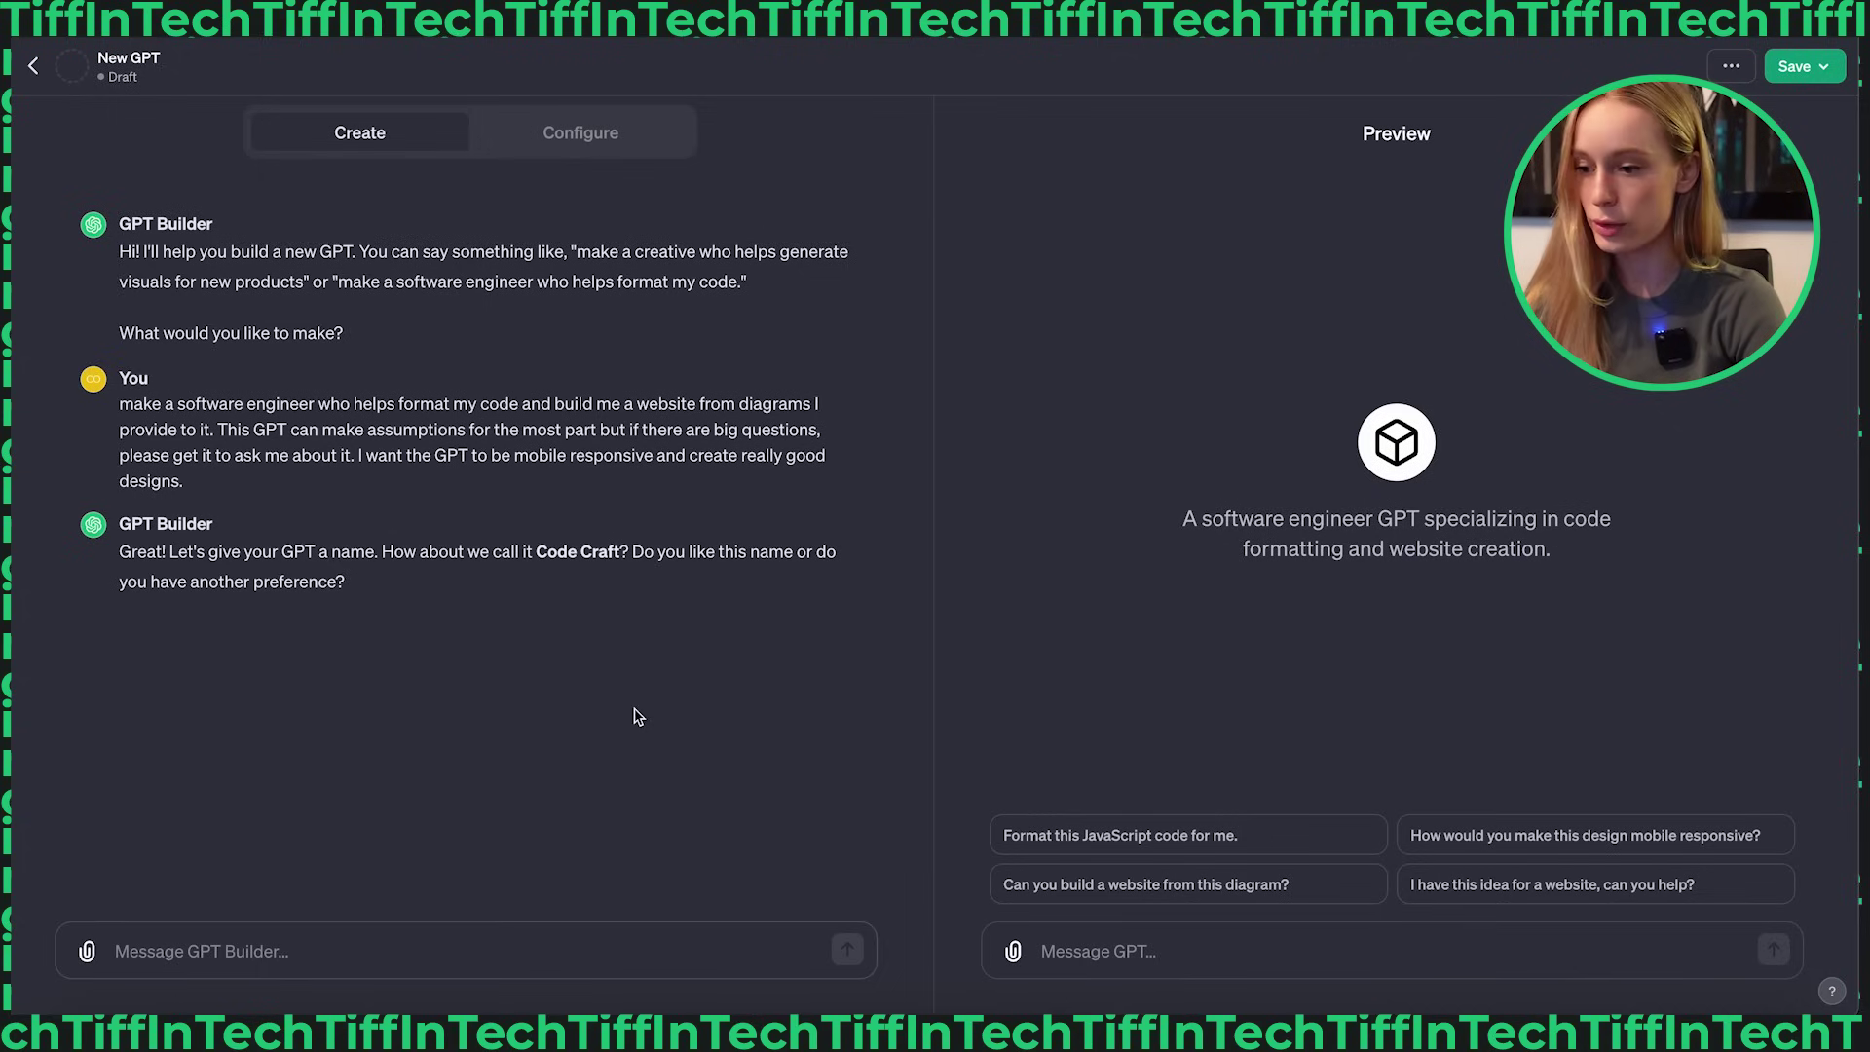
- Approve the name Code Craft with 'yes I like that name' and accept the picture with 'Lets use that!'
text(yes I like that name)
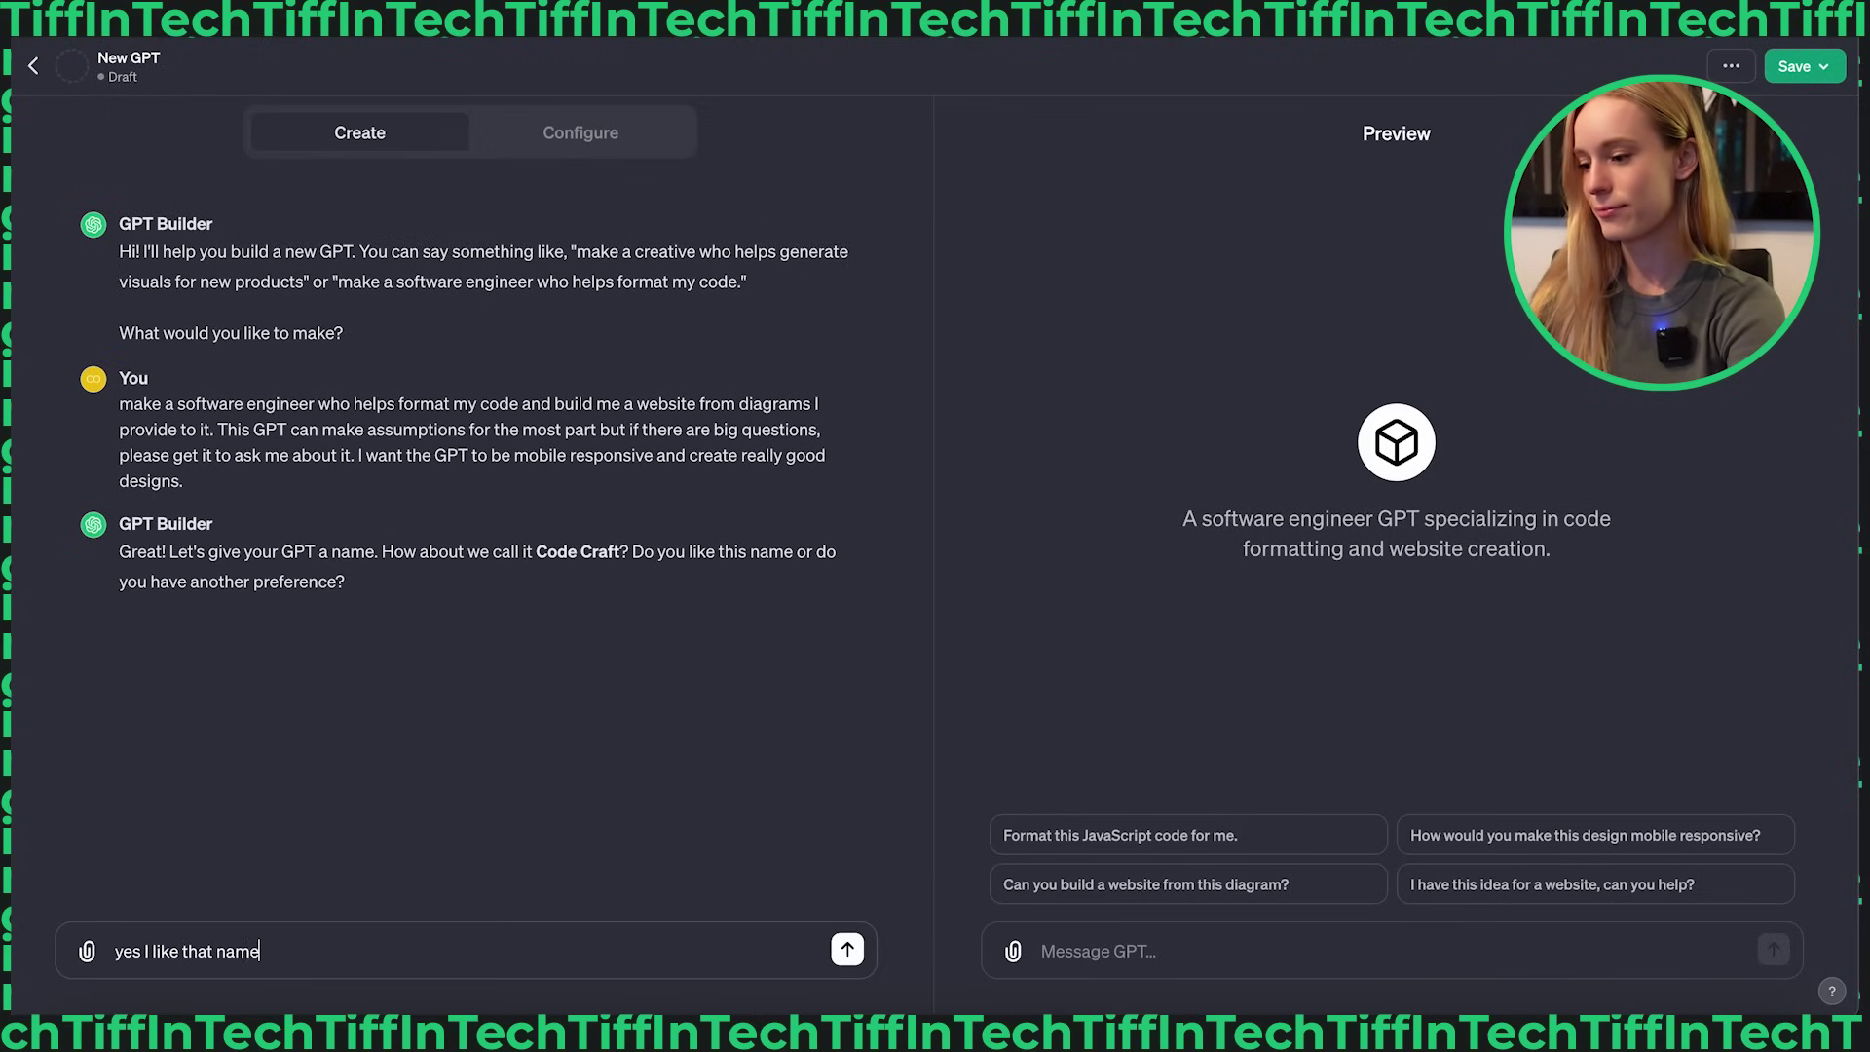
key(Return)
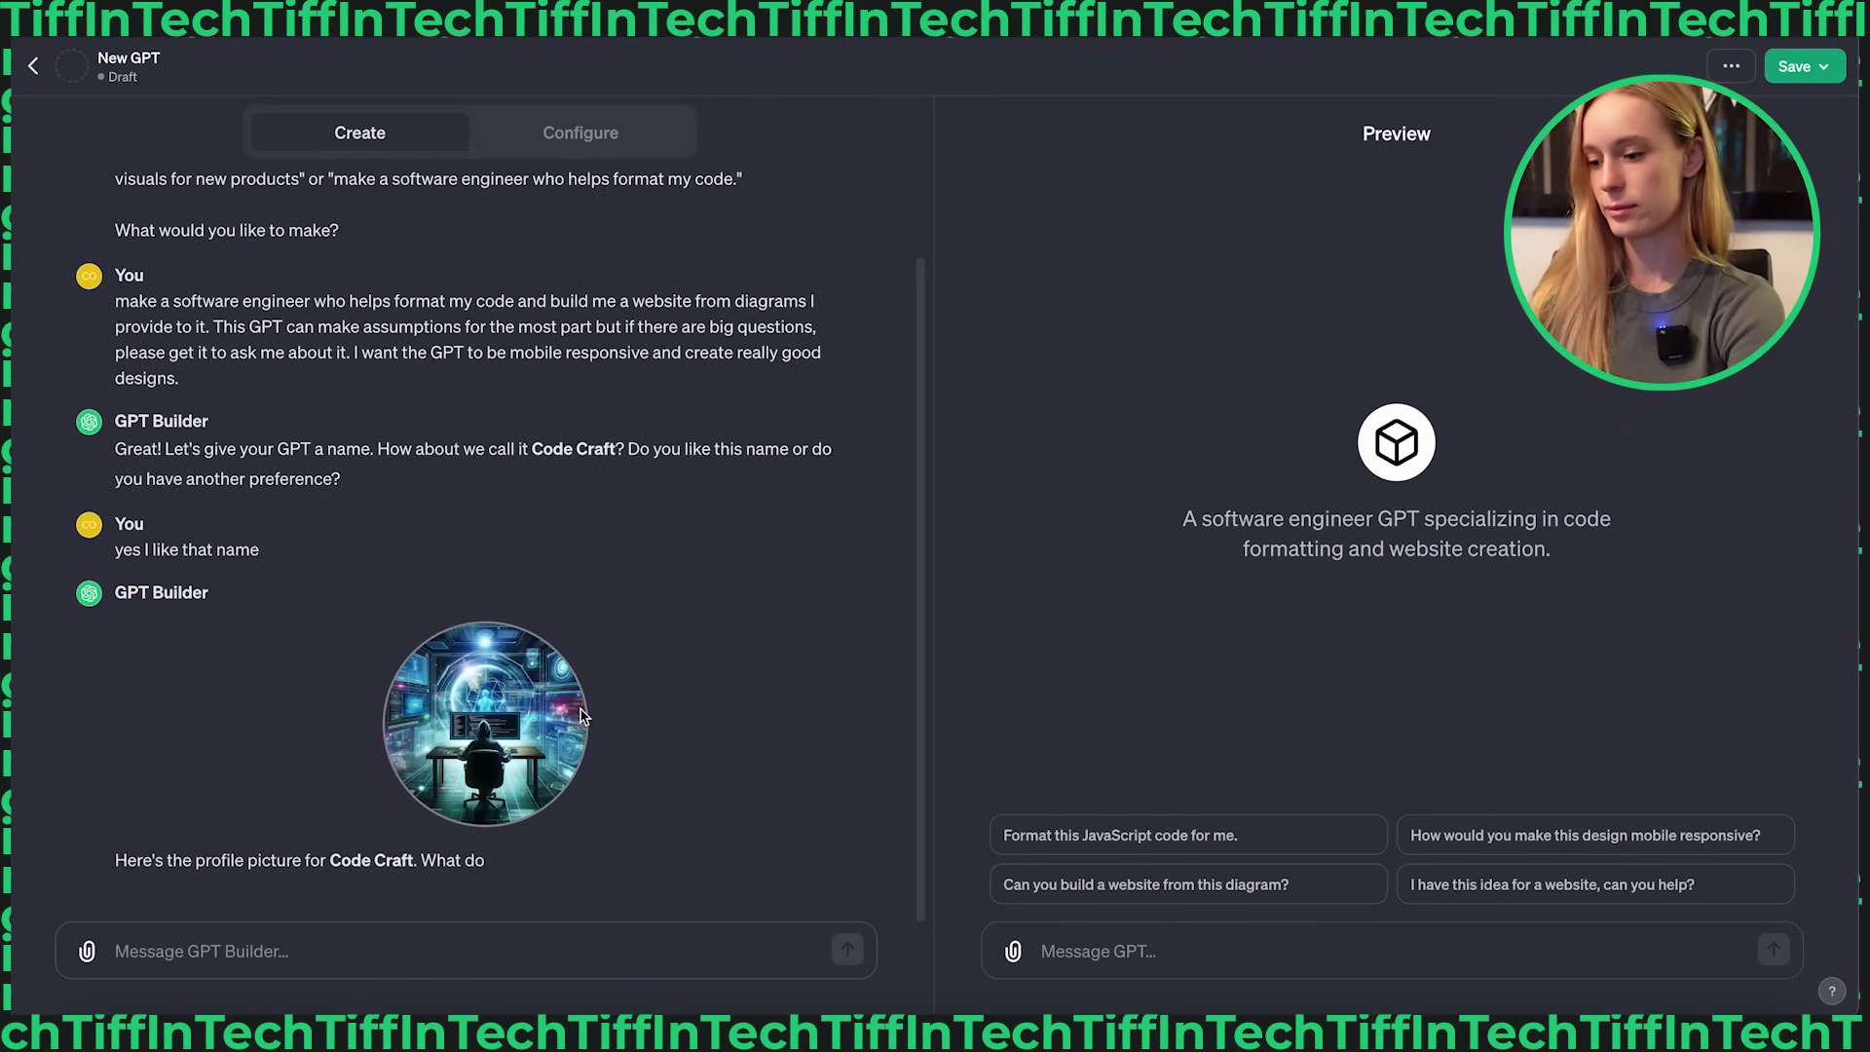
text(Lets use that!)
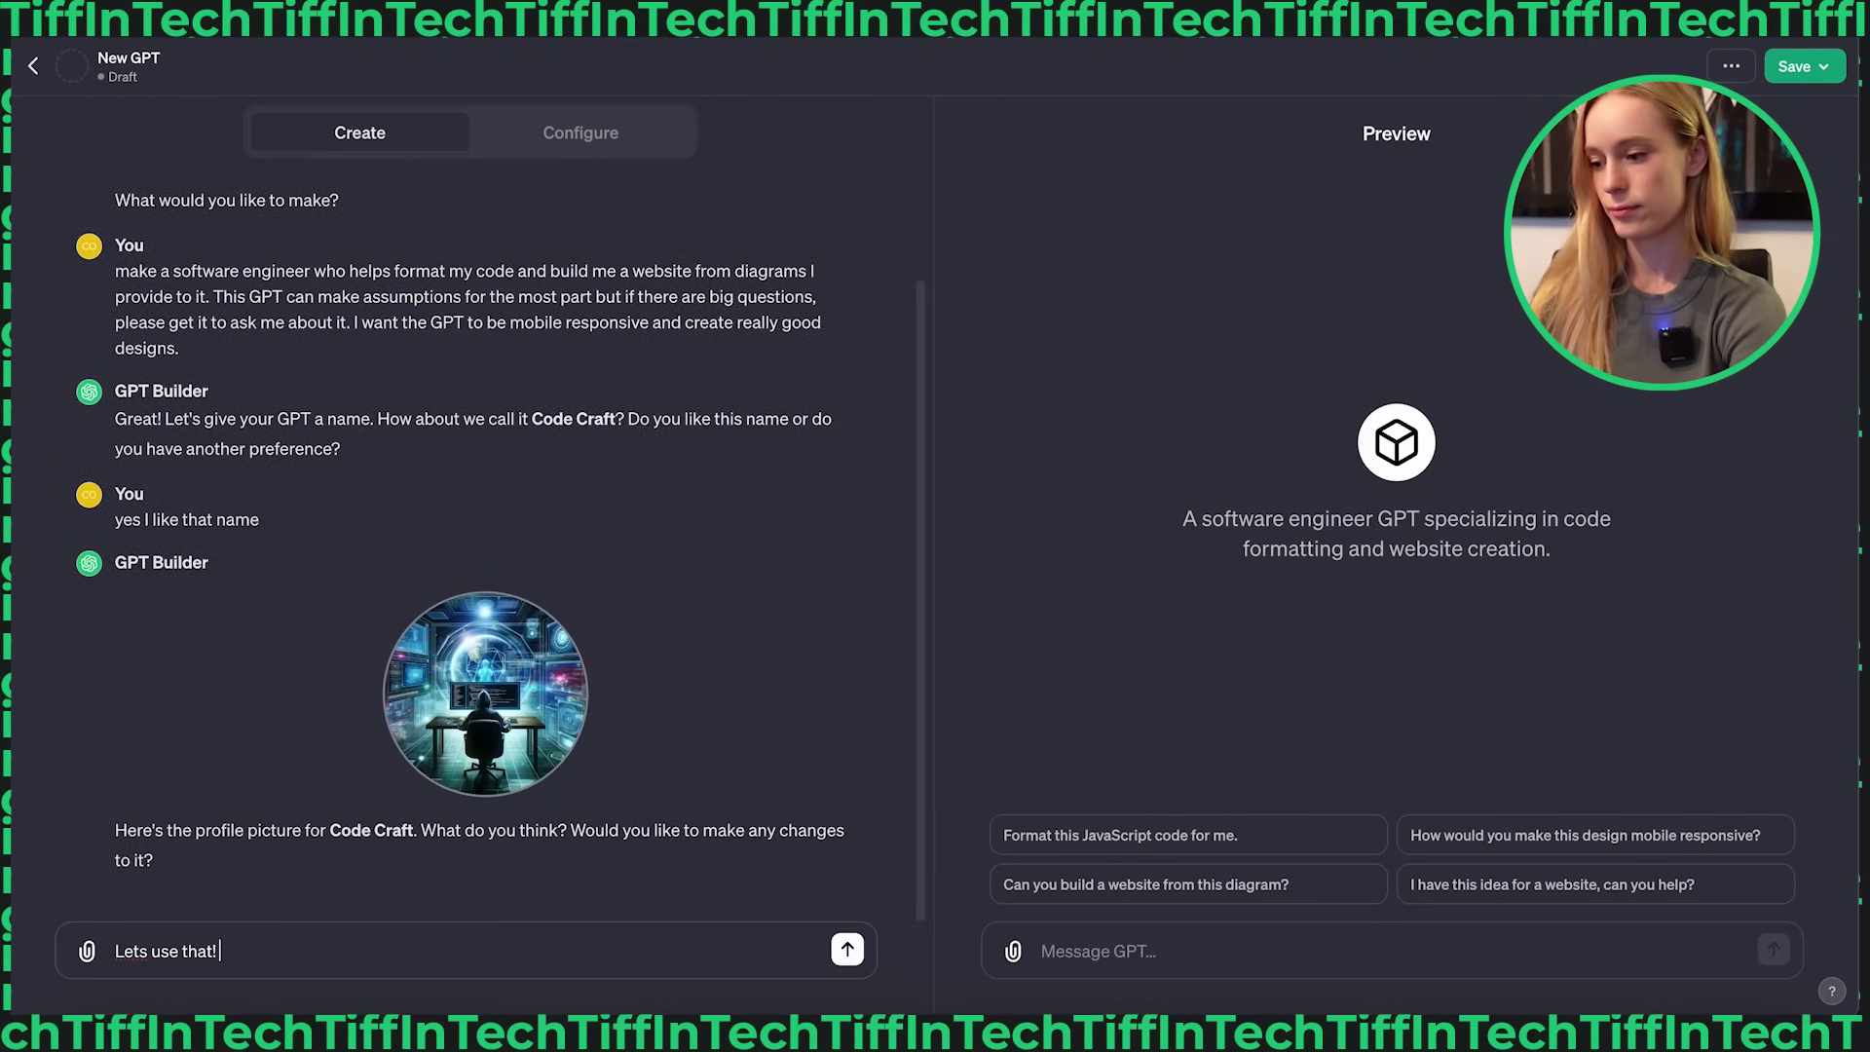
key(Return)
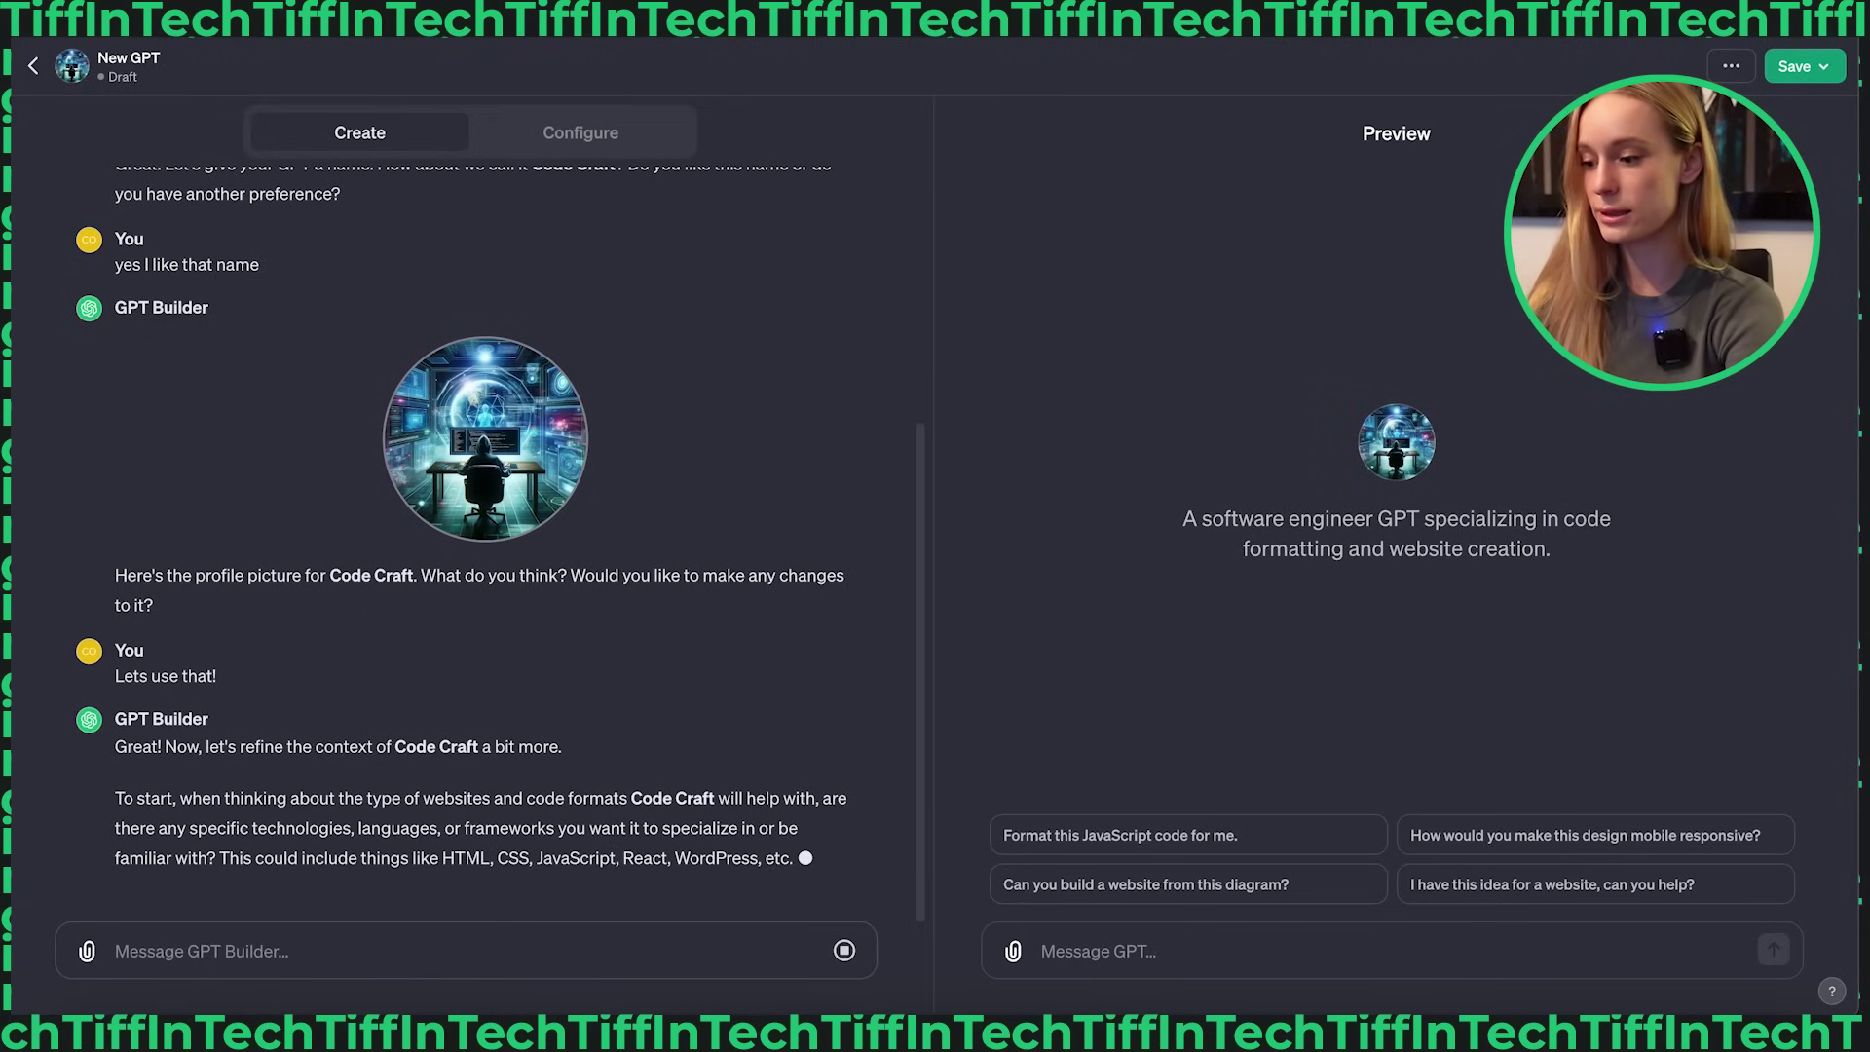
- Reply 'lets include HTML. CSS and javascript if needed' to set Code Craft's technologies
text(lets incl)
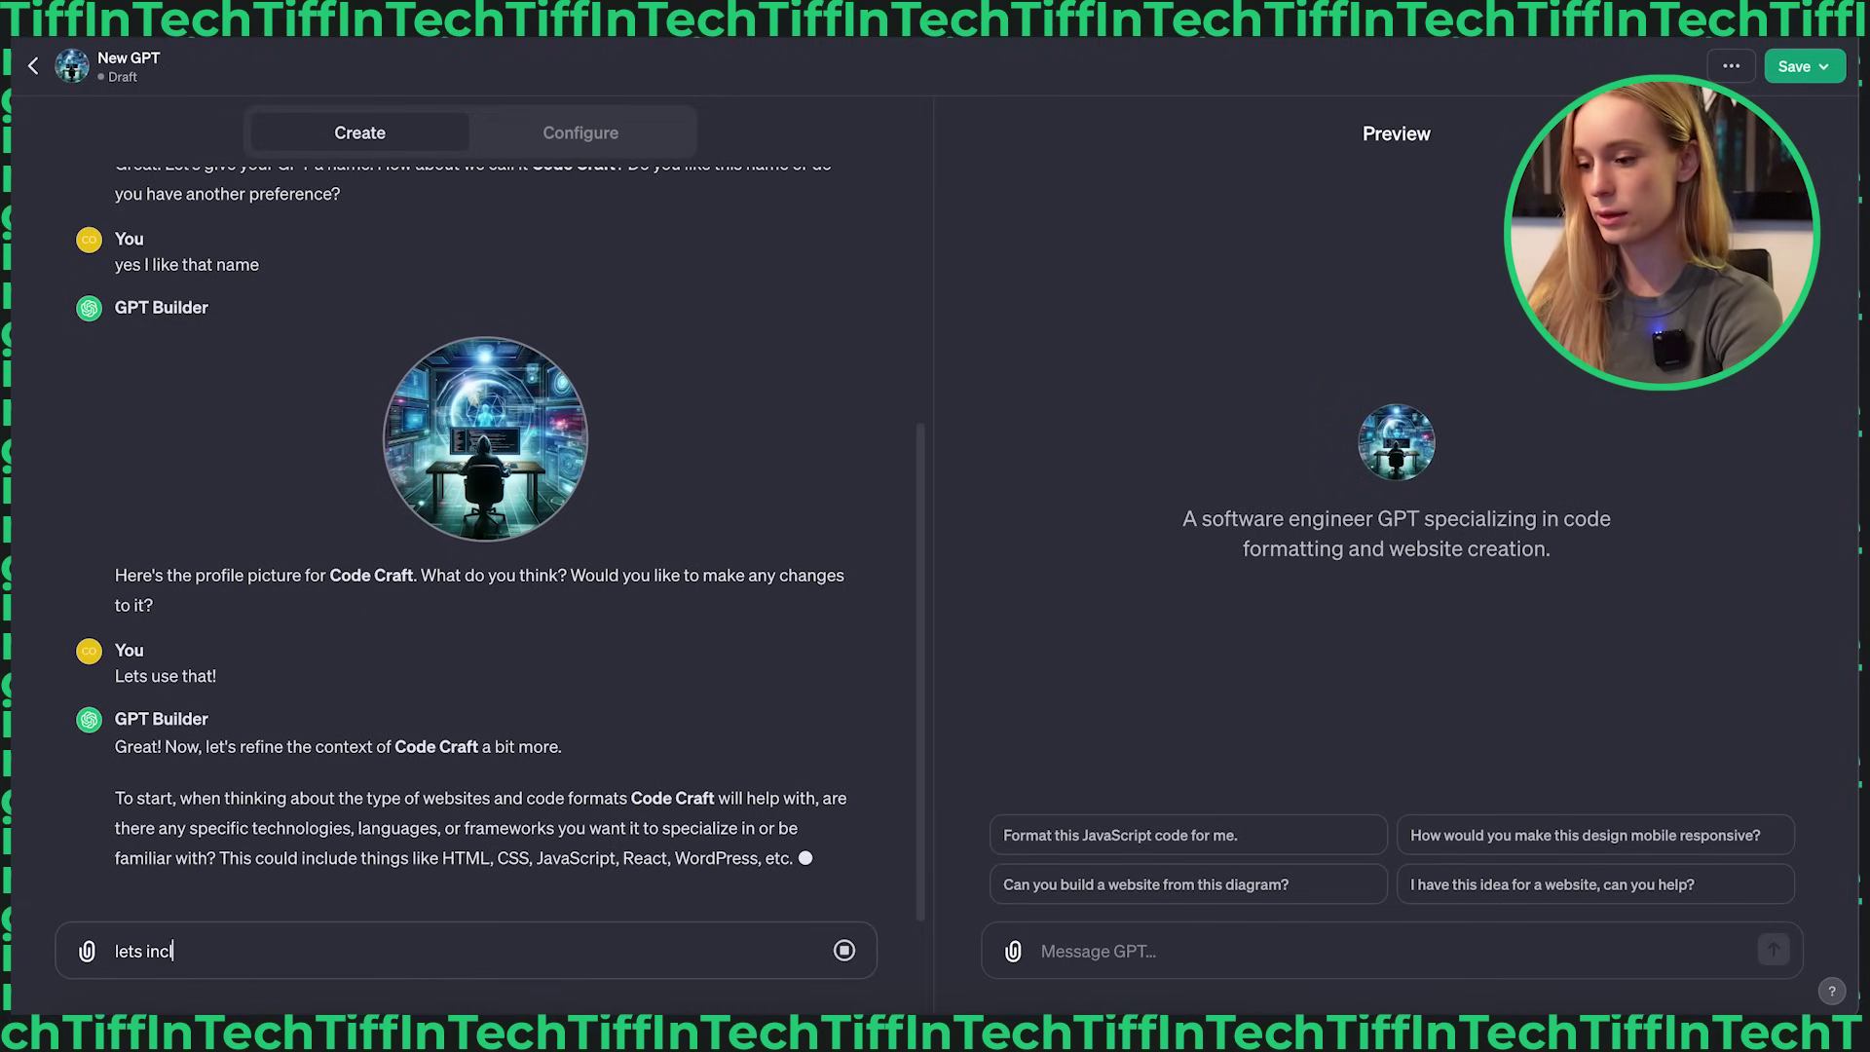
text(ude HTML. CSS )
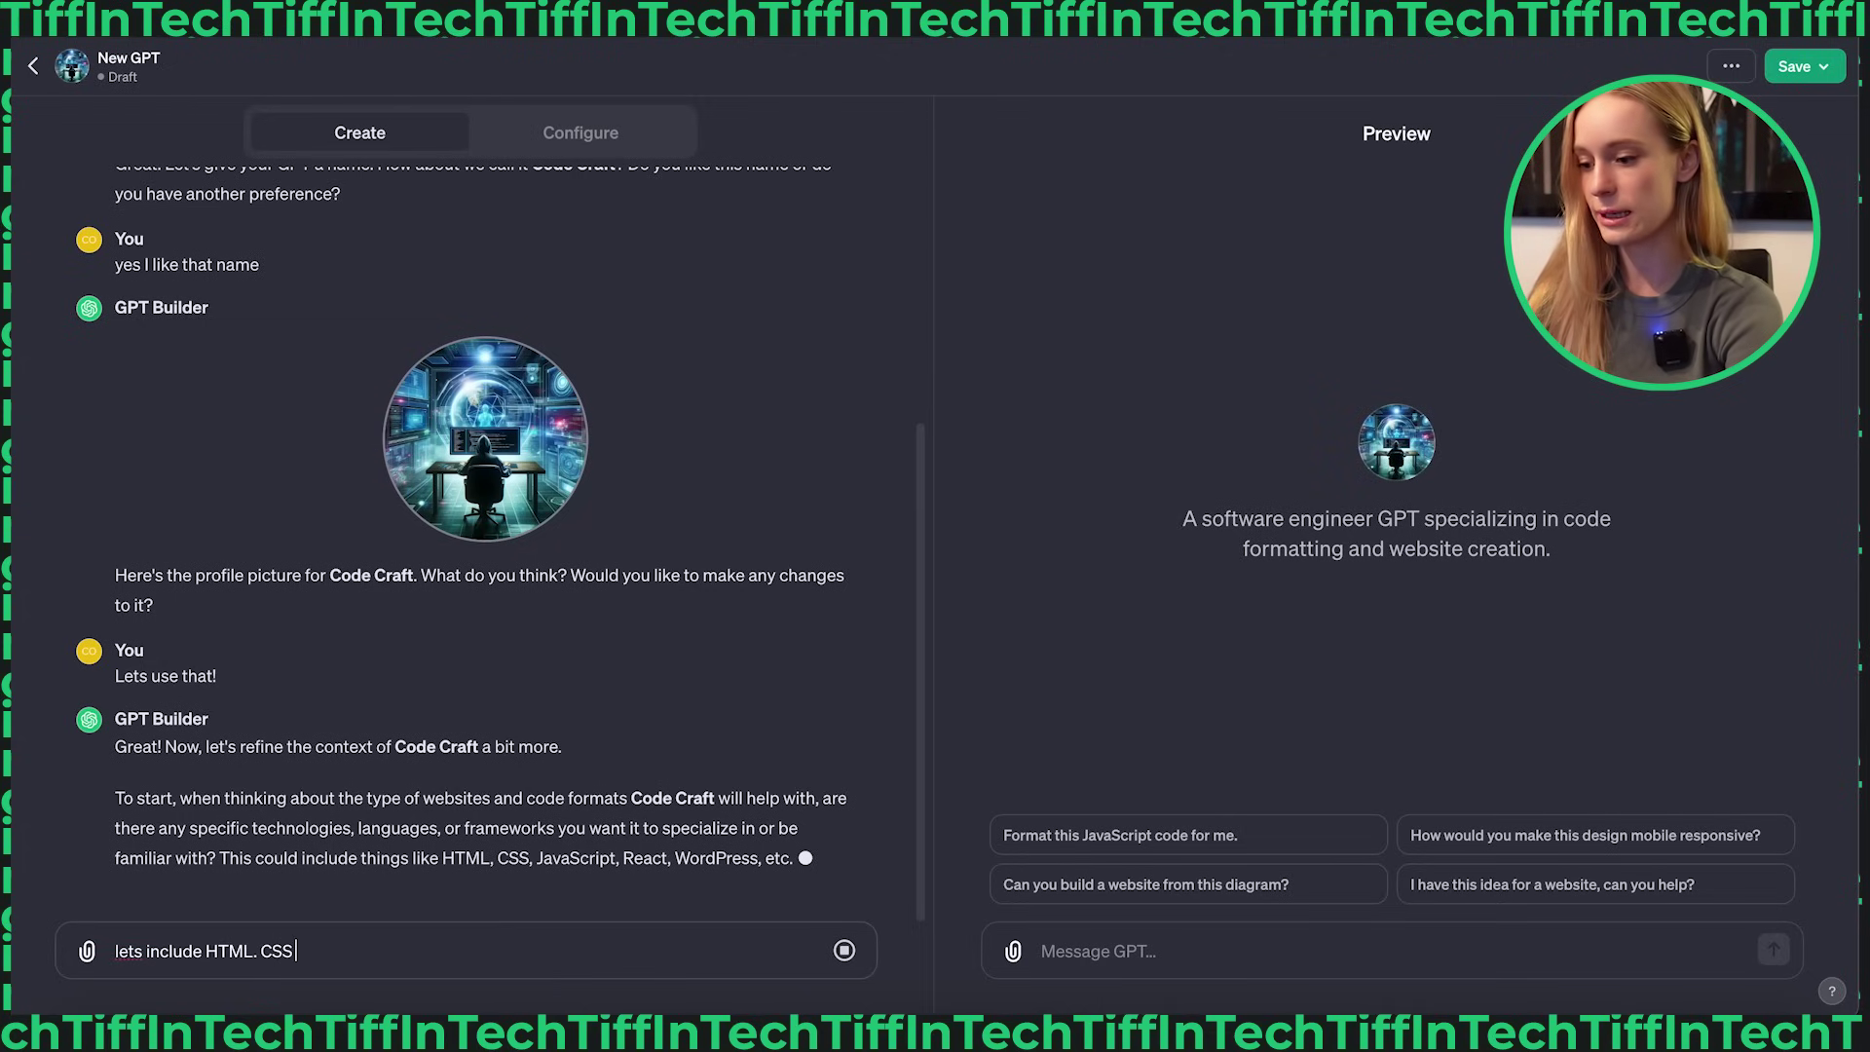
text(and javascrip)
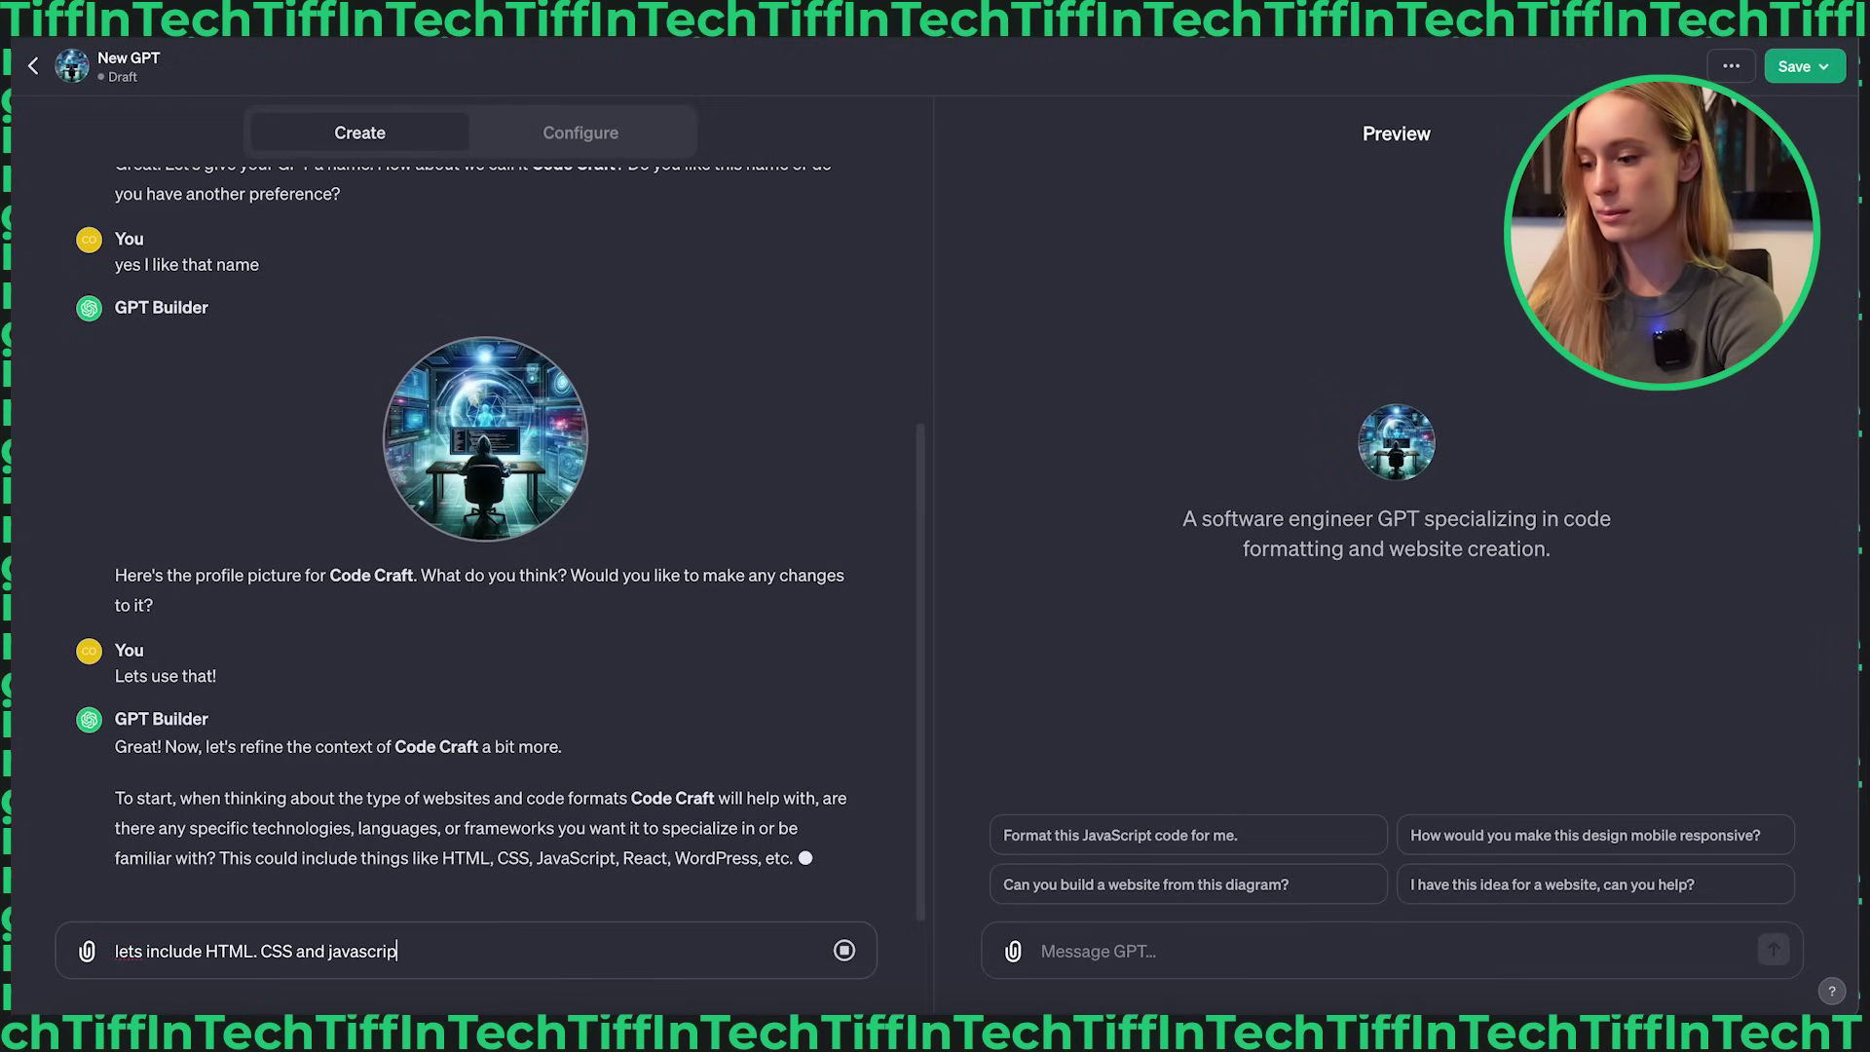
text(t if needed)
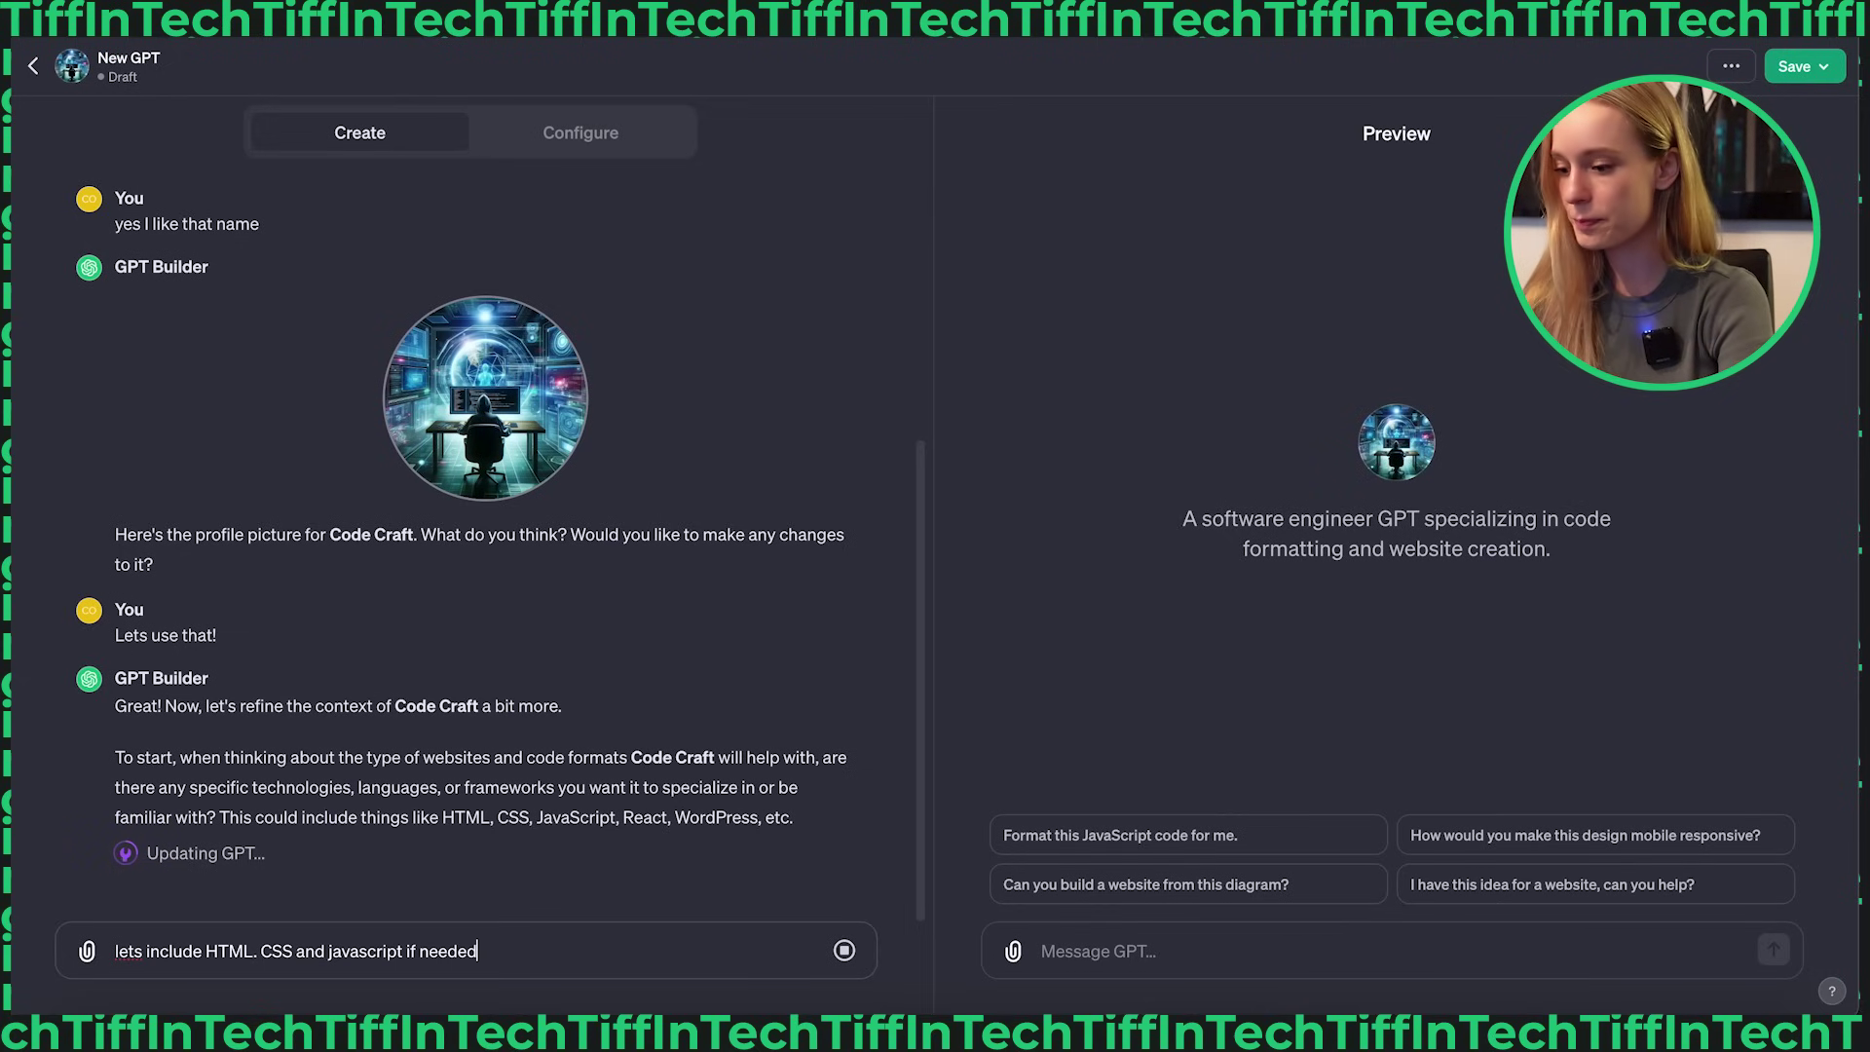
key(shift+Return)
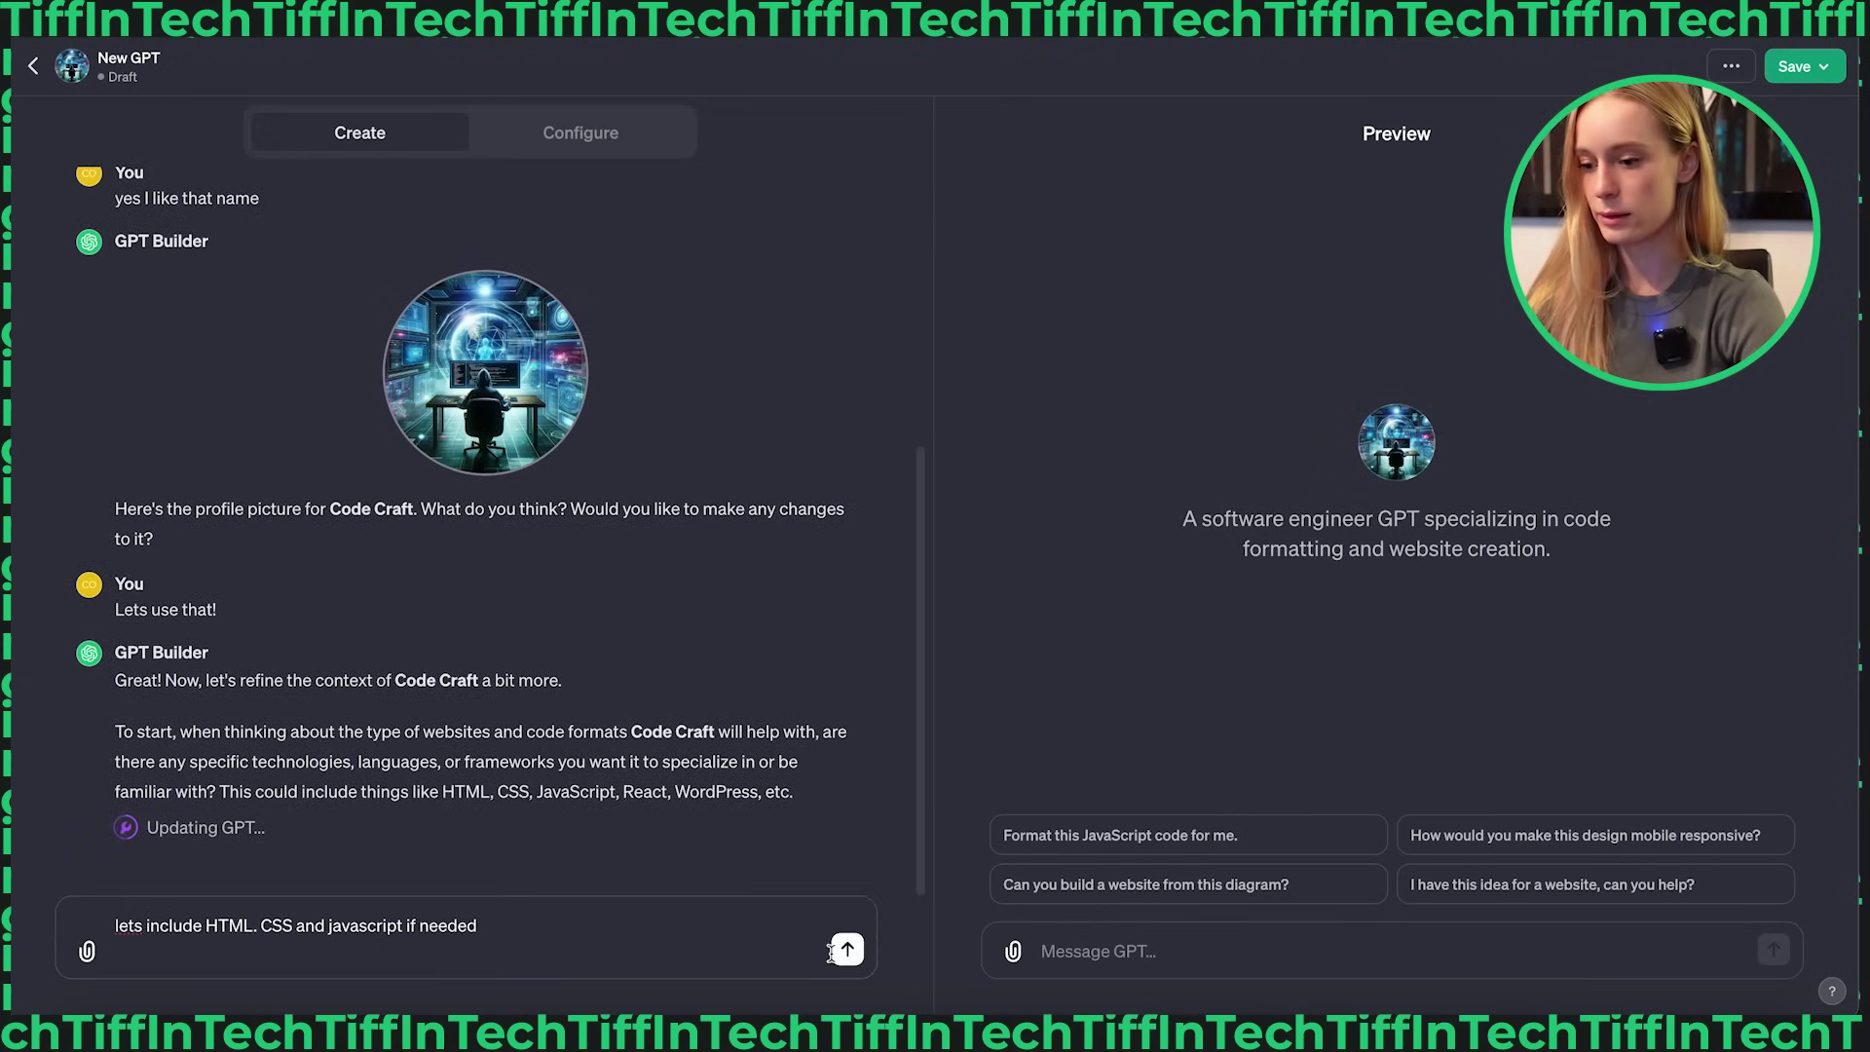
click(843, 943)
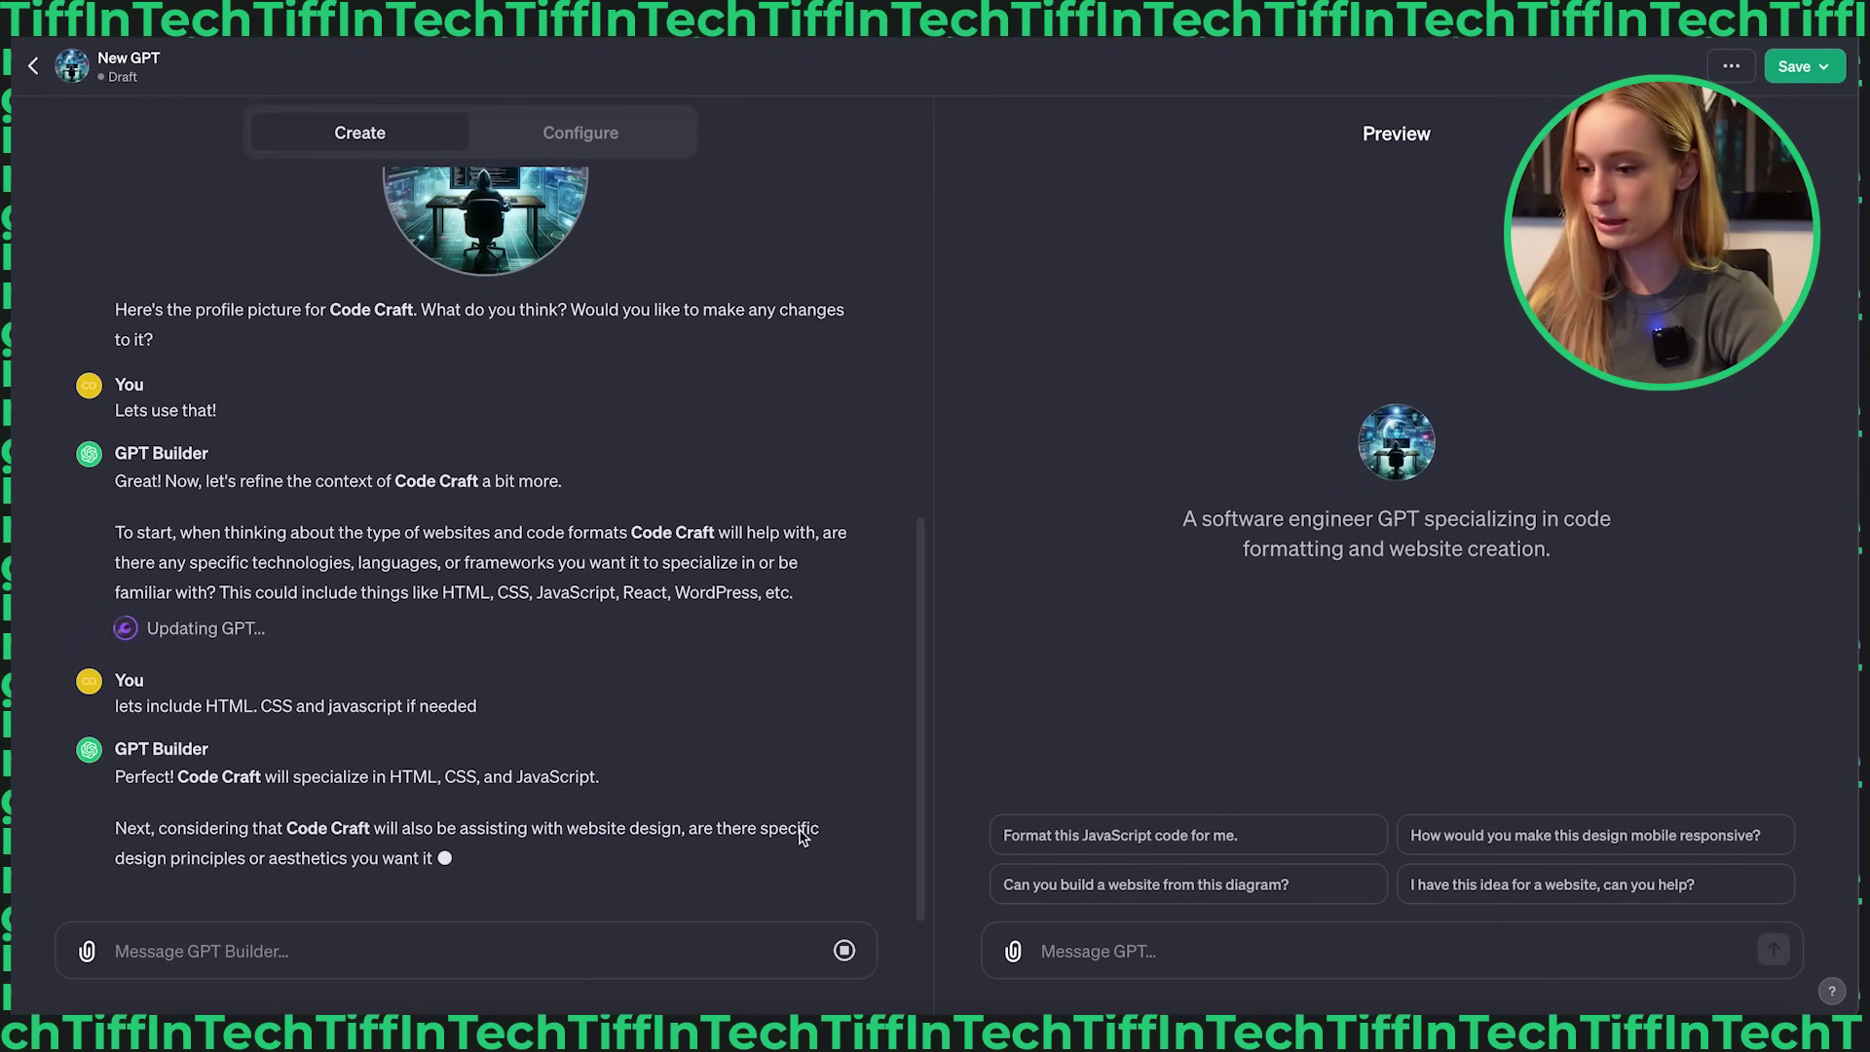
click(586, 952)
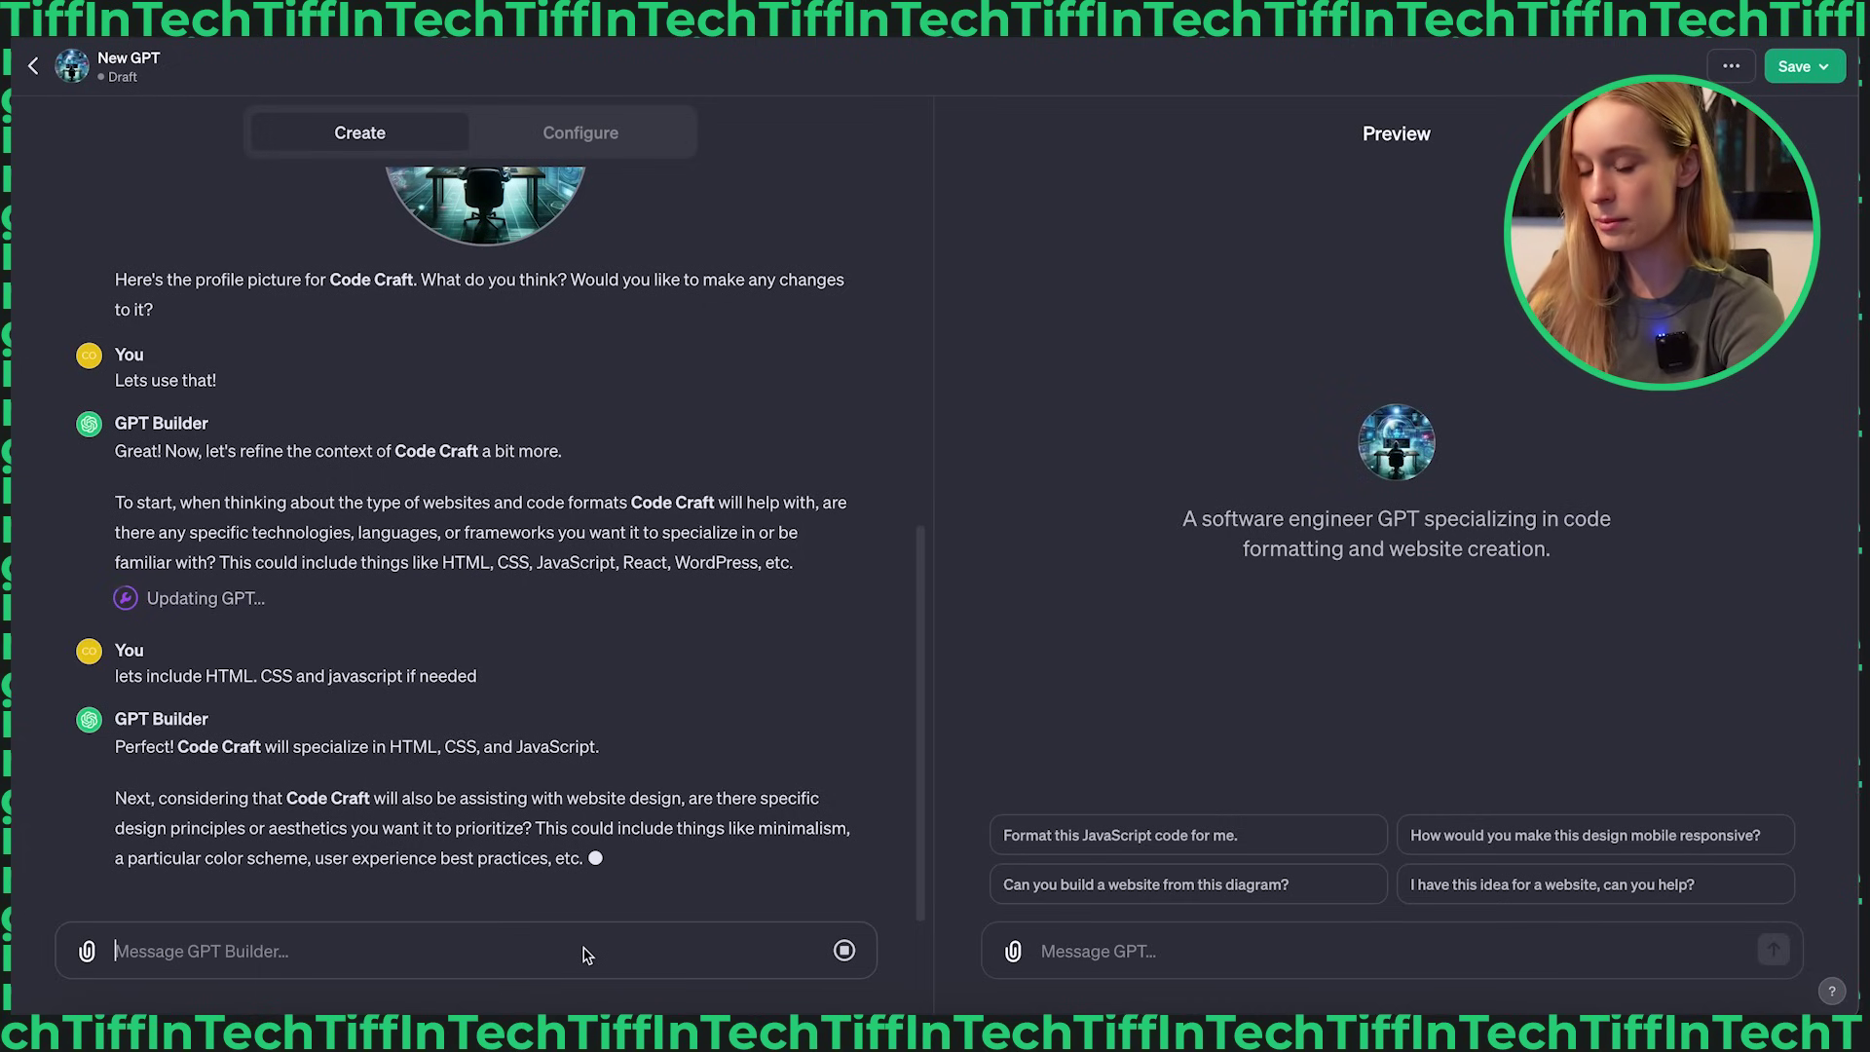
- Reply 'you can choose but make sure it is mobile responsive' to the design question
text(lets)
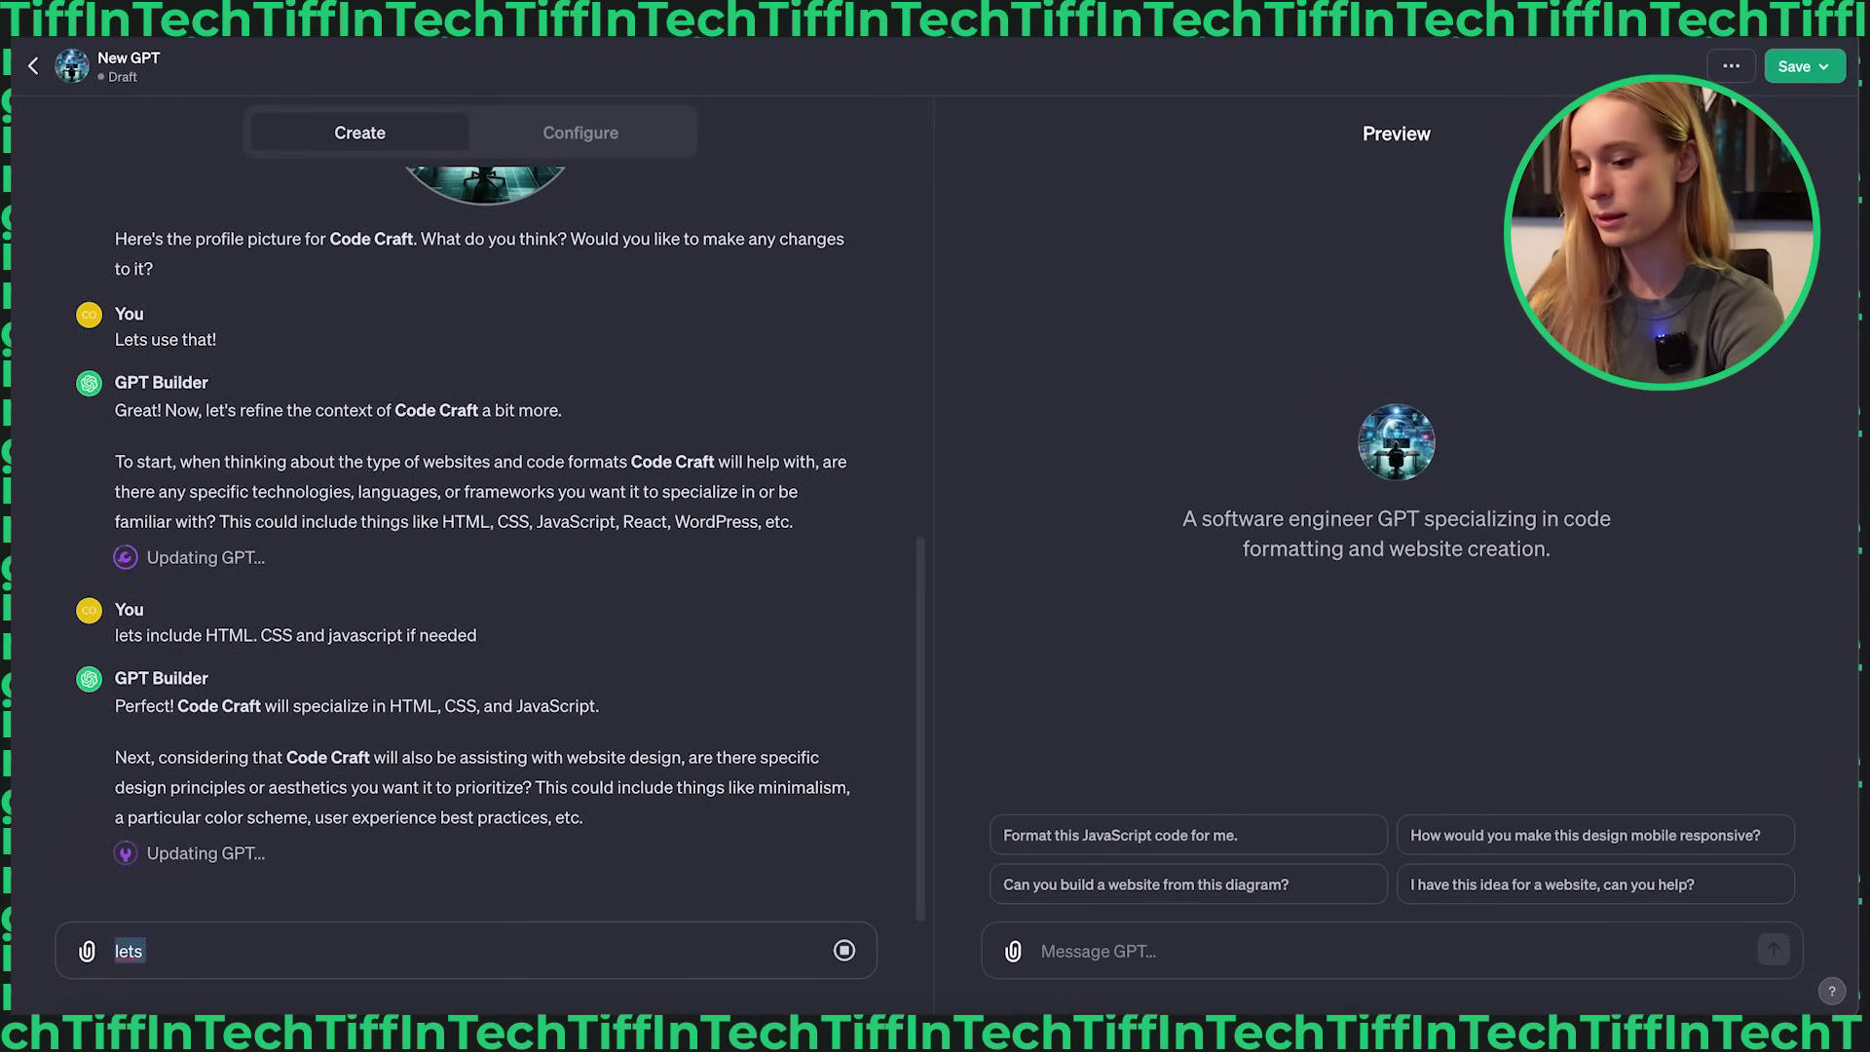
key(BackSpace)
key(BackSpace)
key(BackSpace)
key(BackSpace)
text(you can choose)
key(shift+Return)
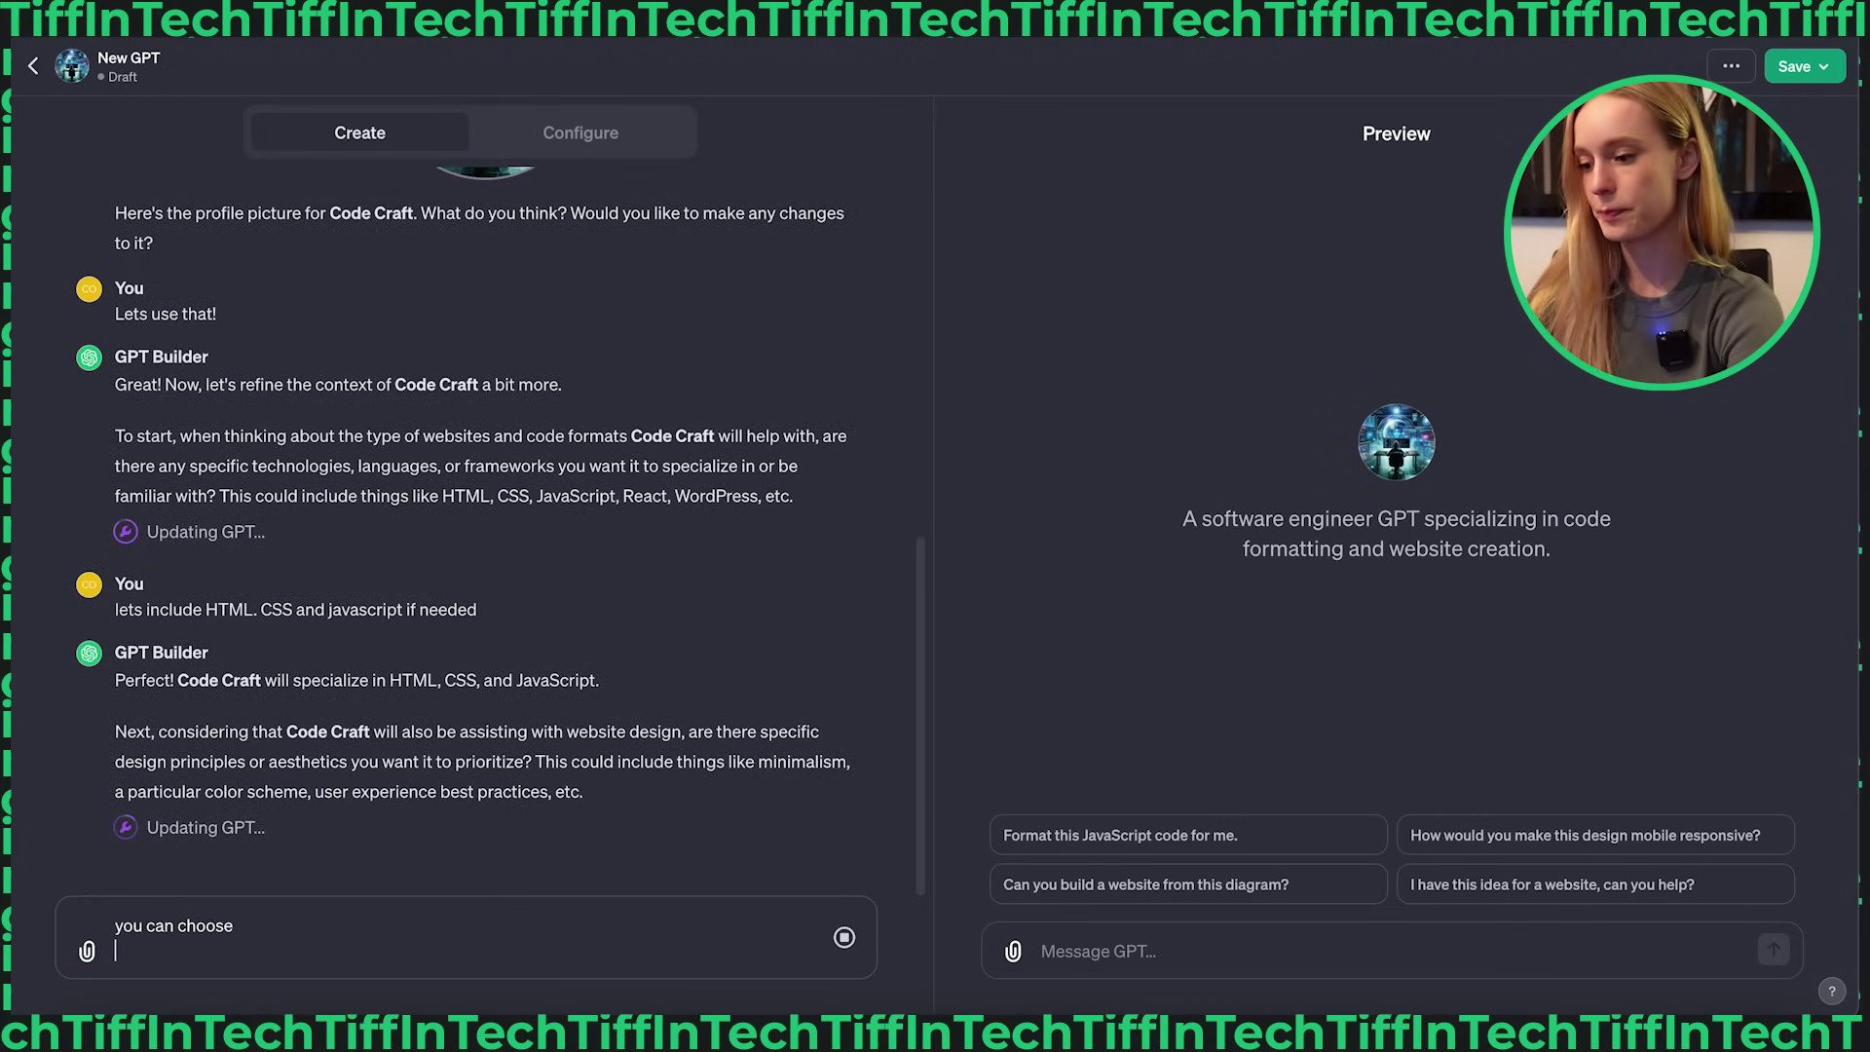
key(BackSpace)
text(but )
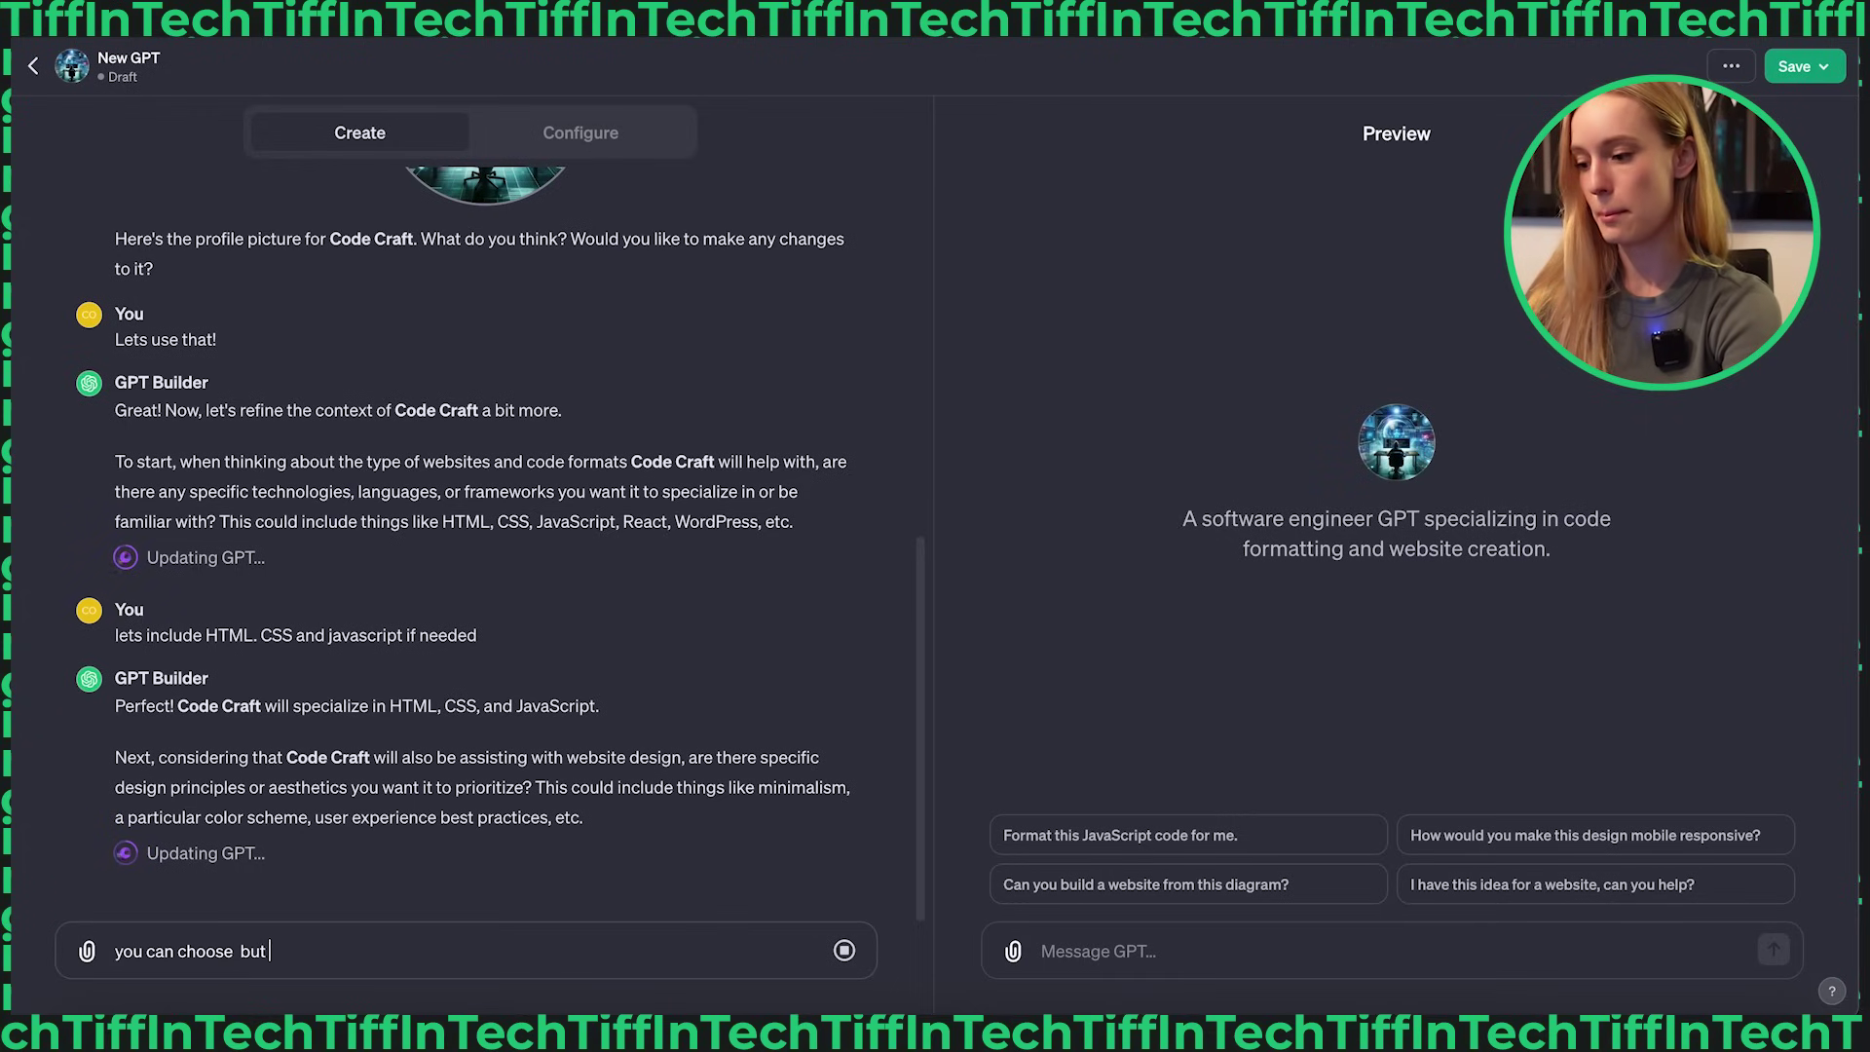
text(make sure it is)
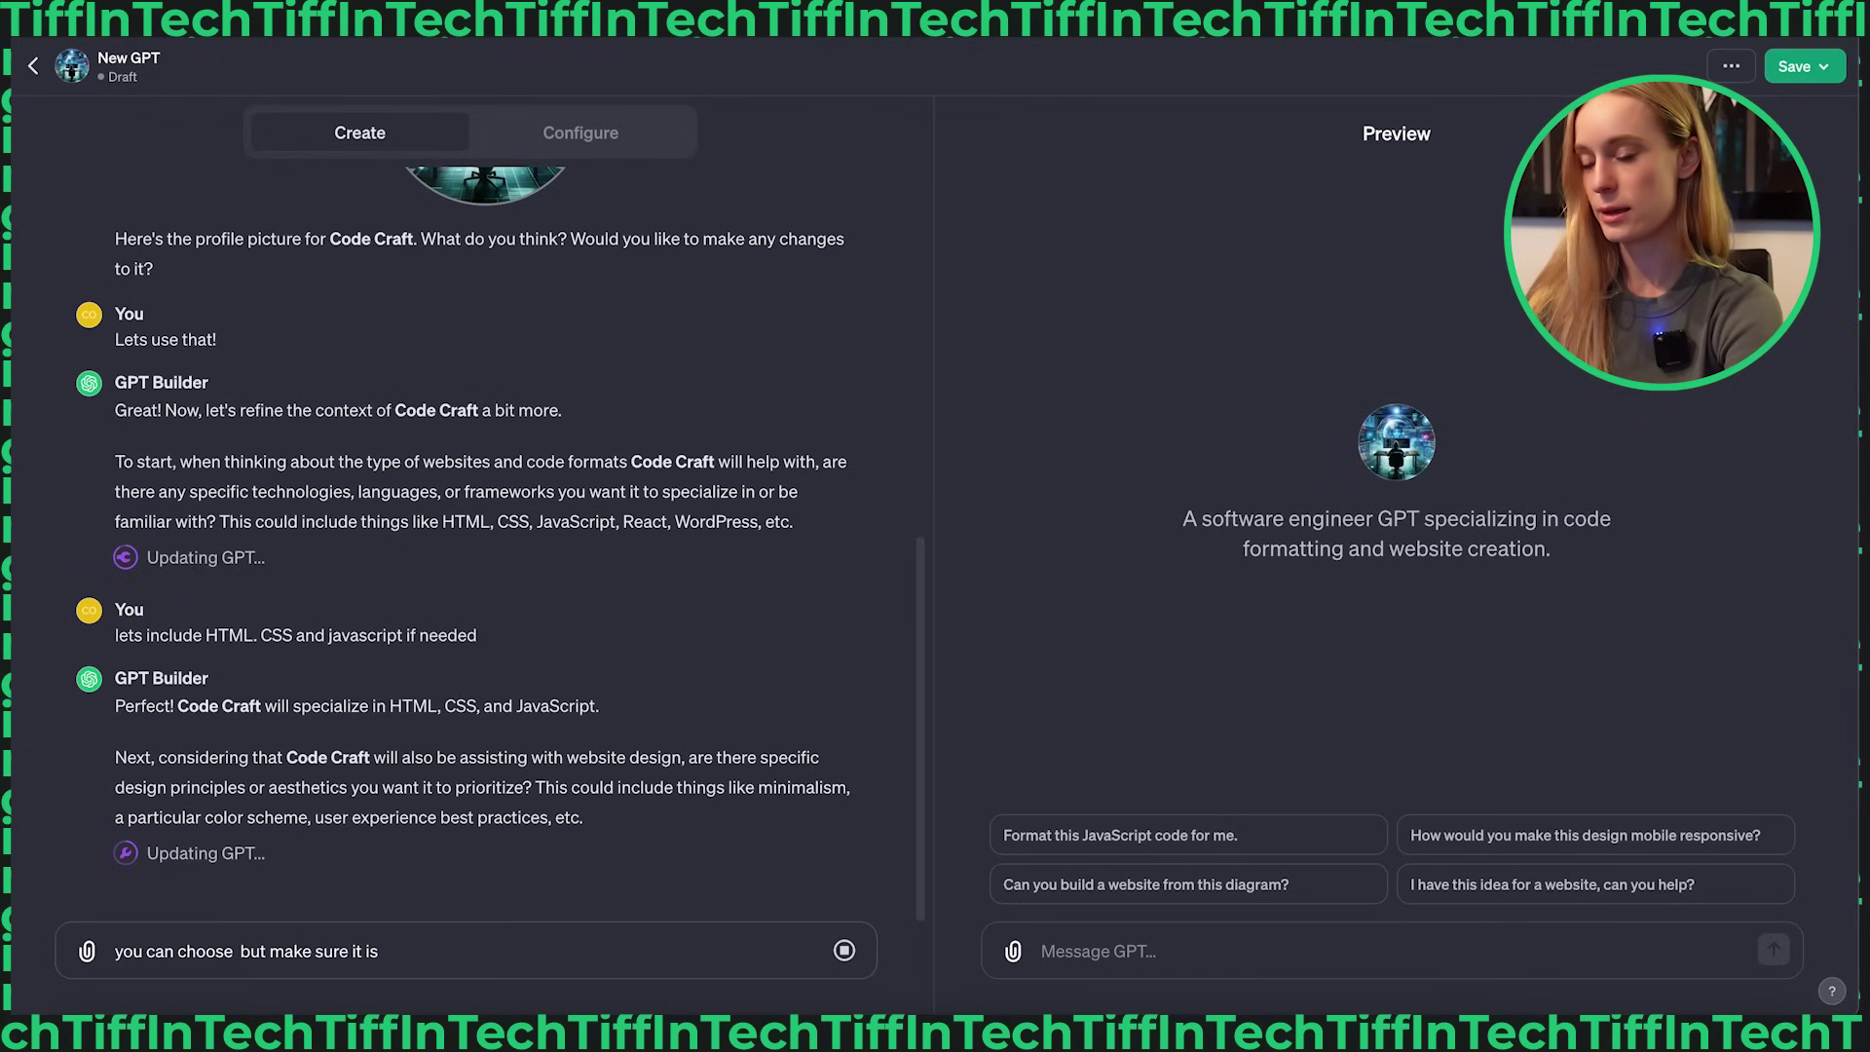
text( mobi)
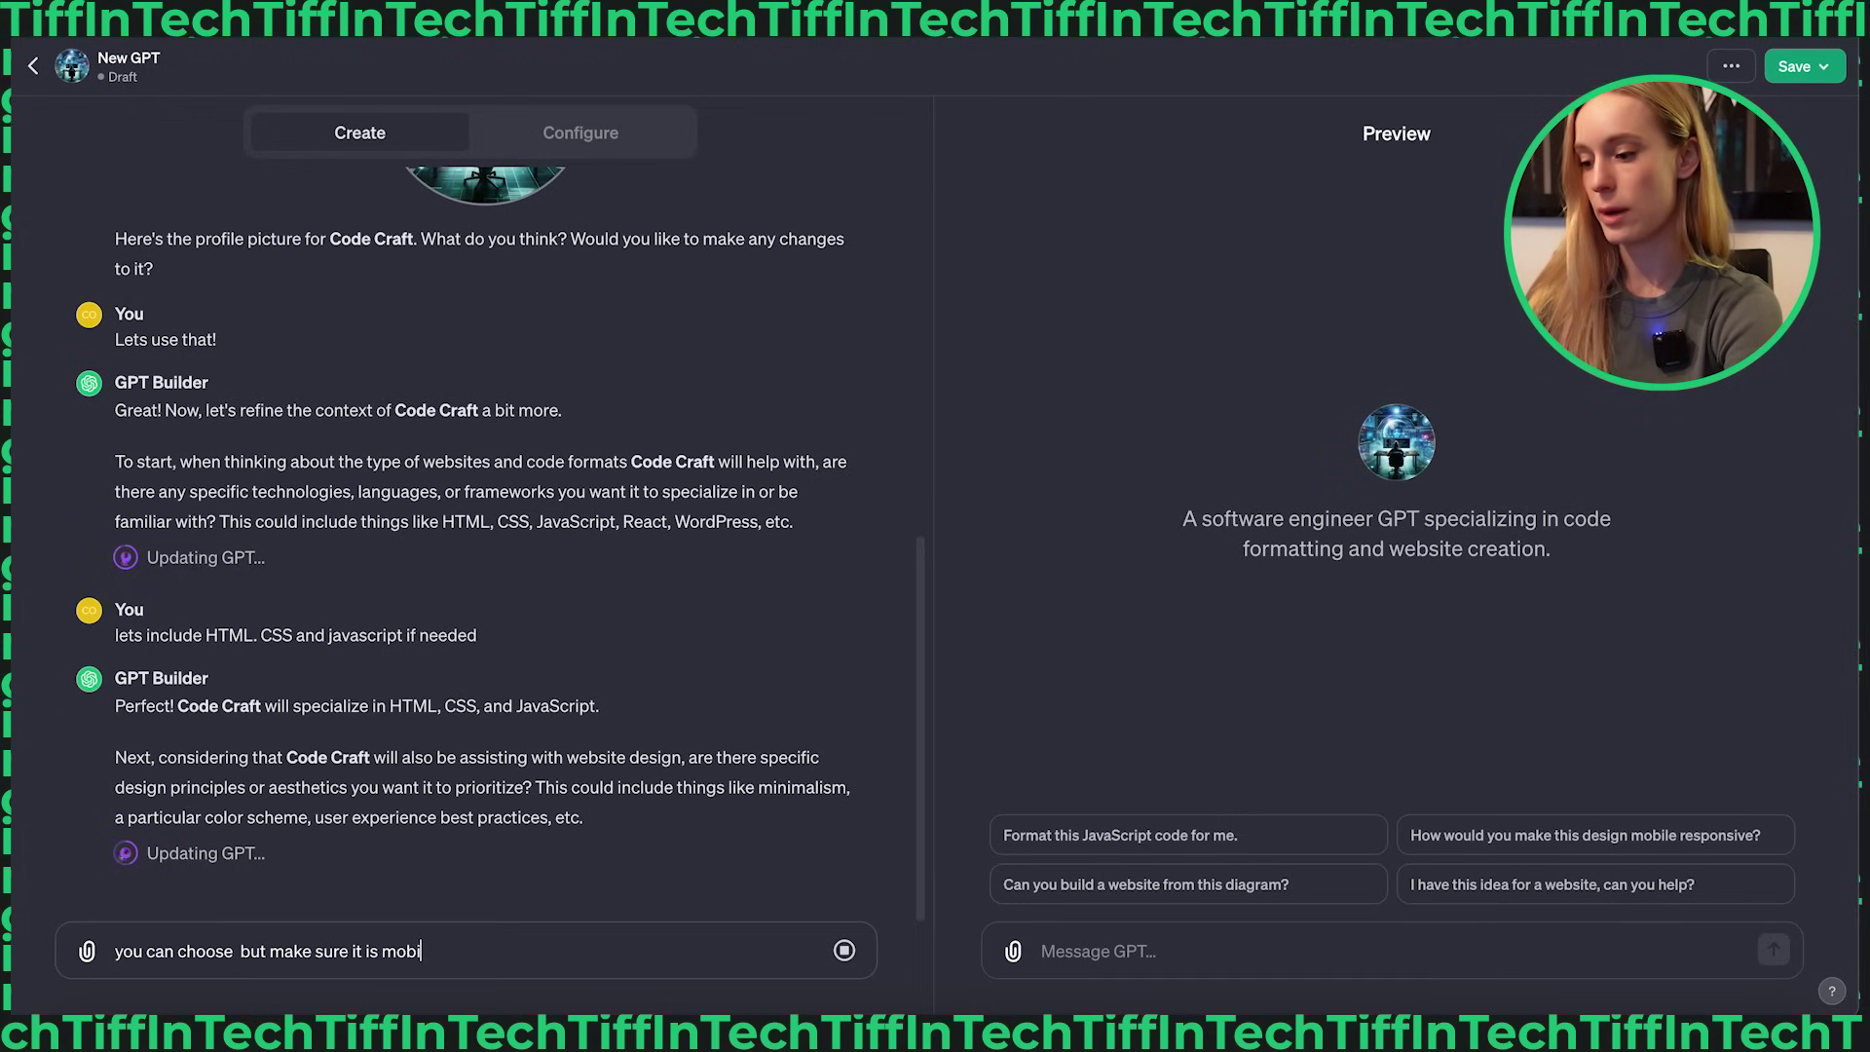
text(le responsive)
key(shift+Return)
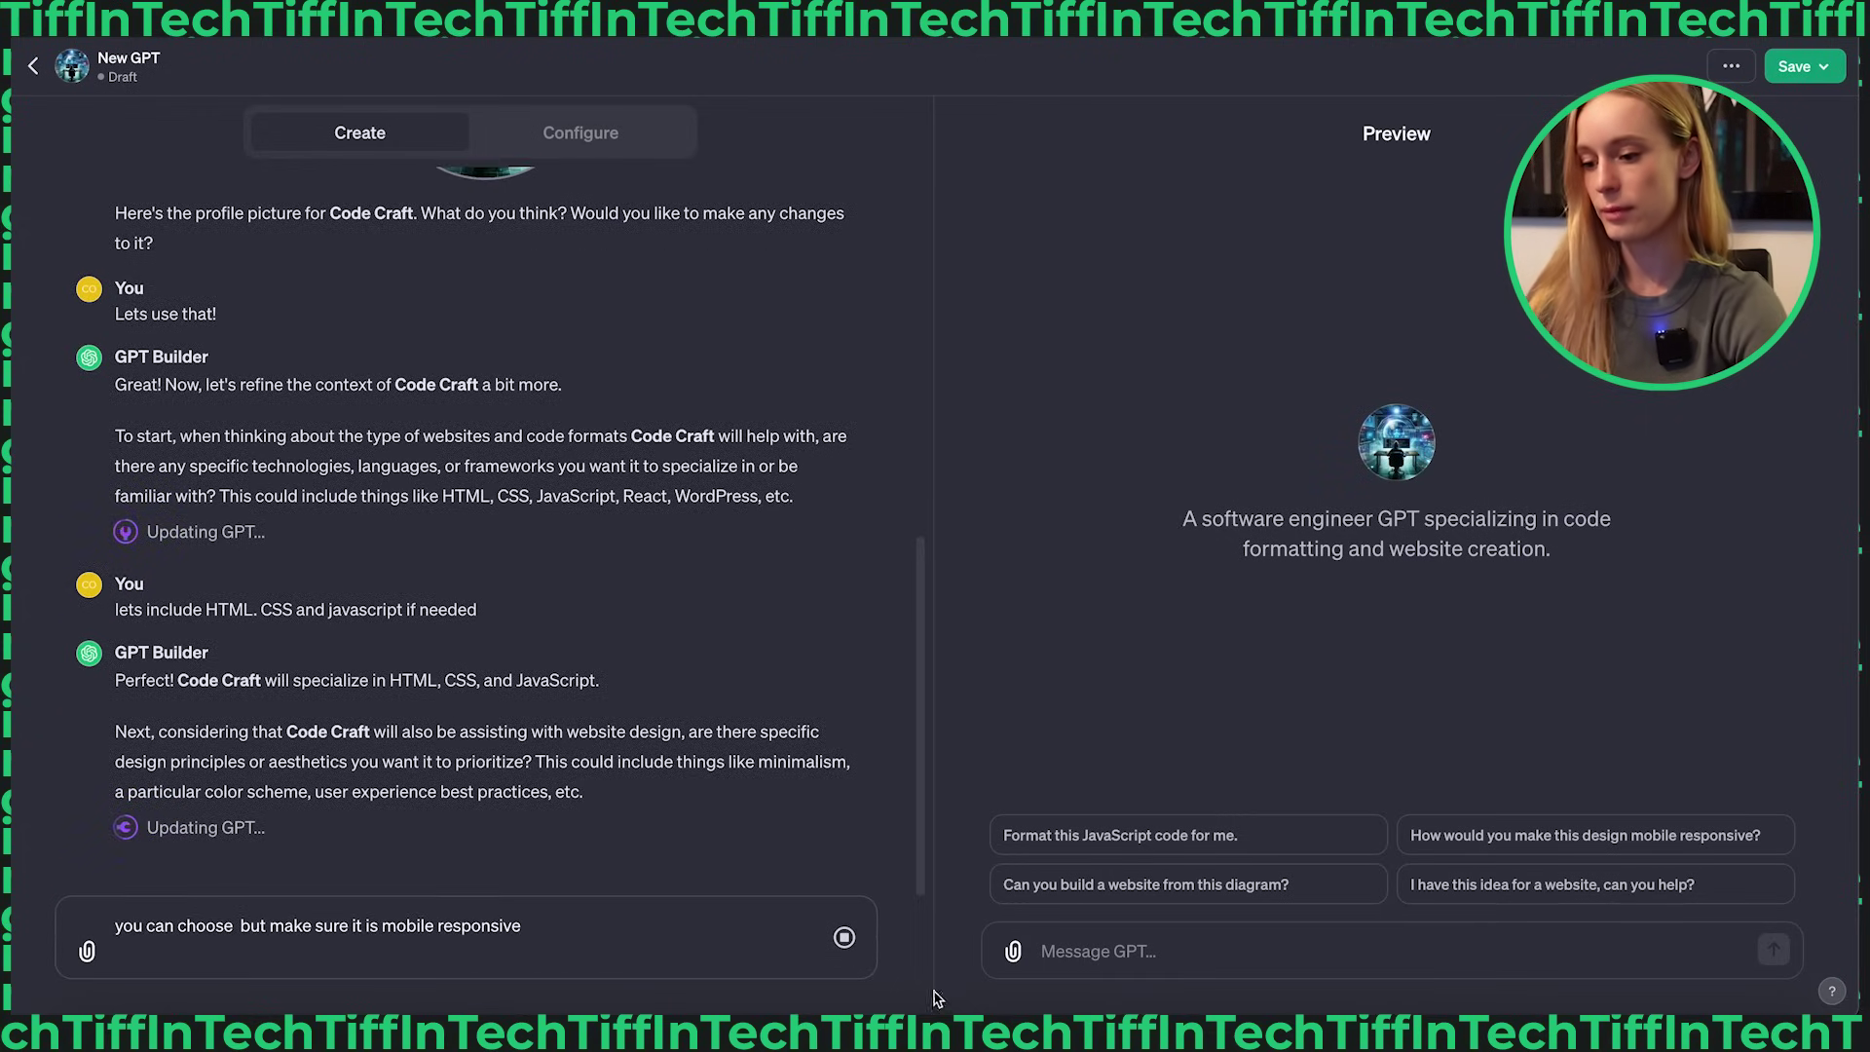
click(847, 948)
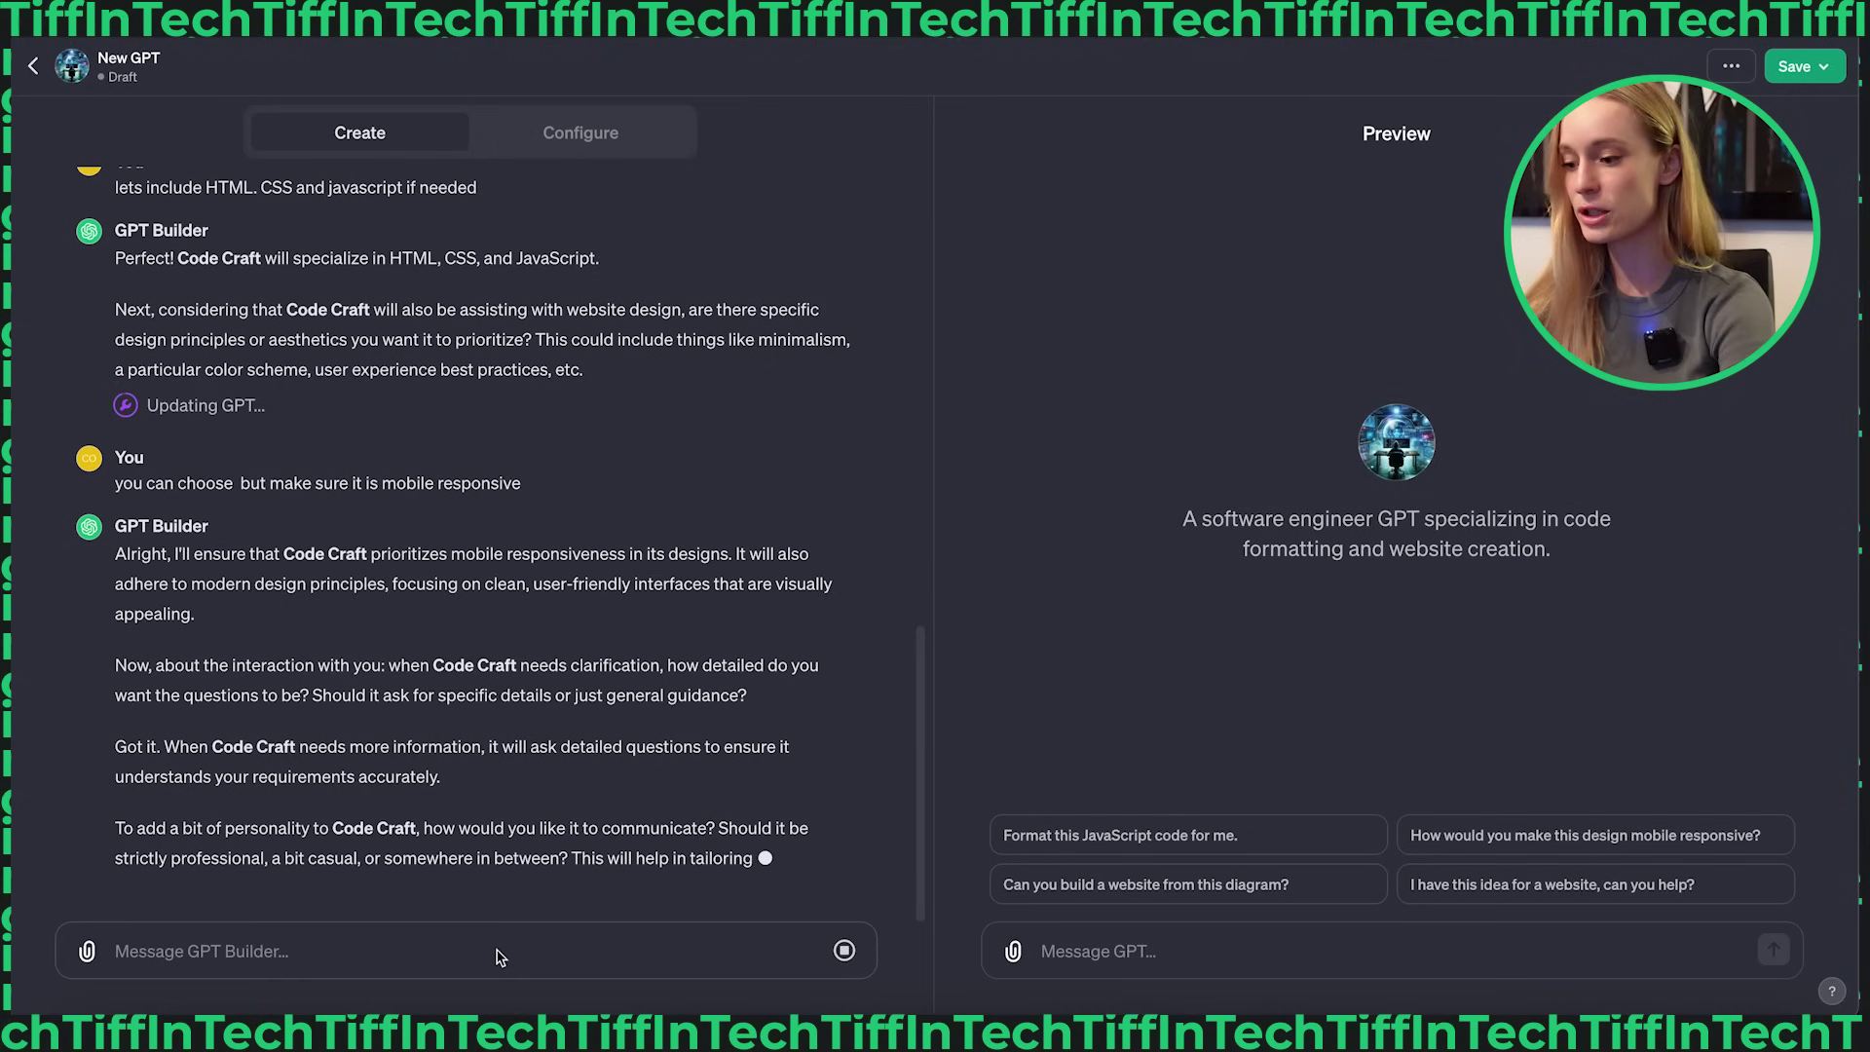
- Answer 'friendly' to the builder's question about Code Craft's personality and communication style
click(496, 956)
text(friendly)
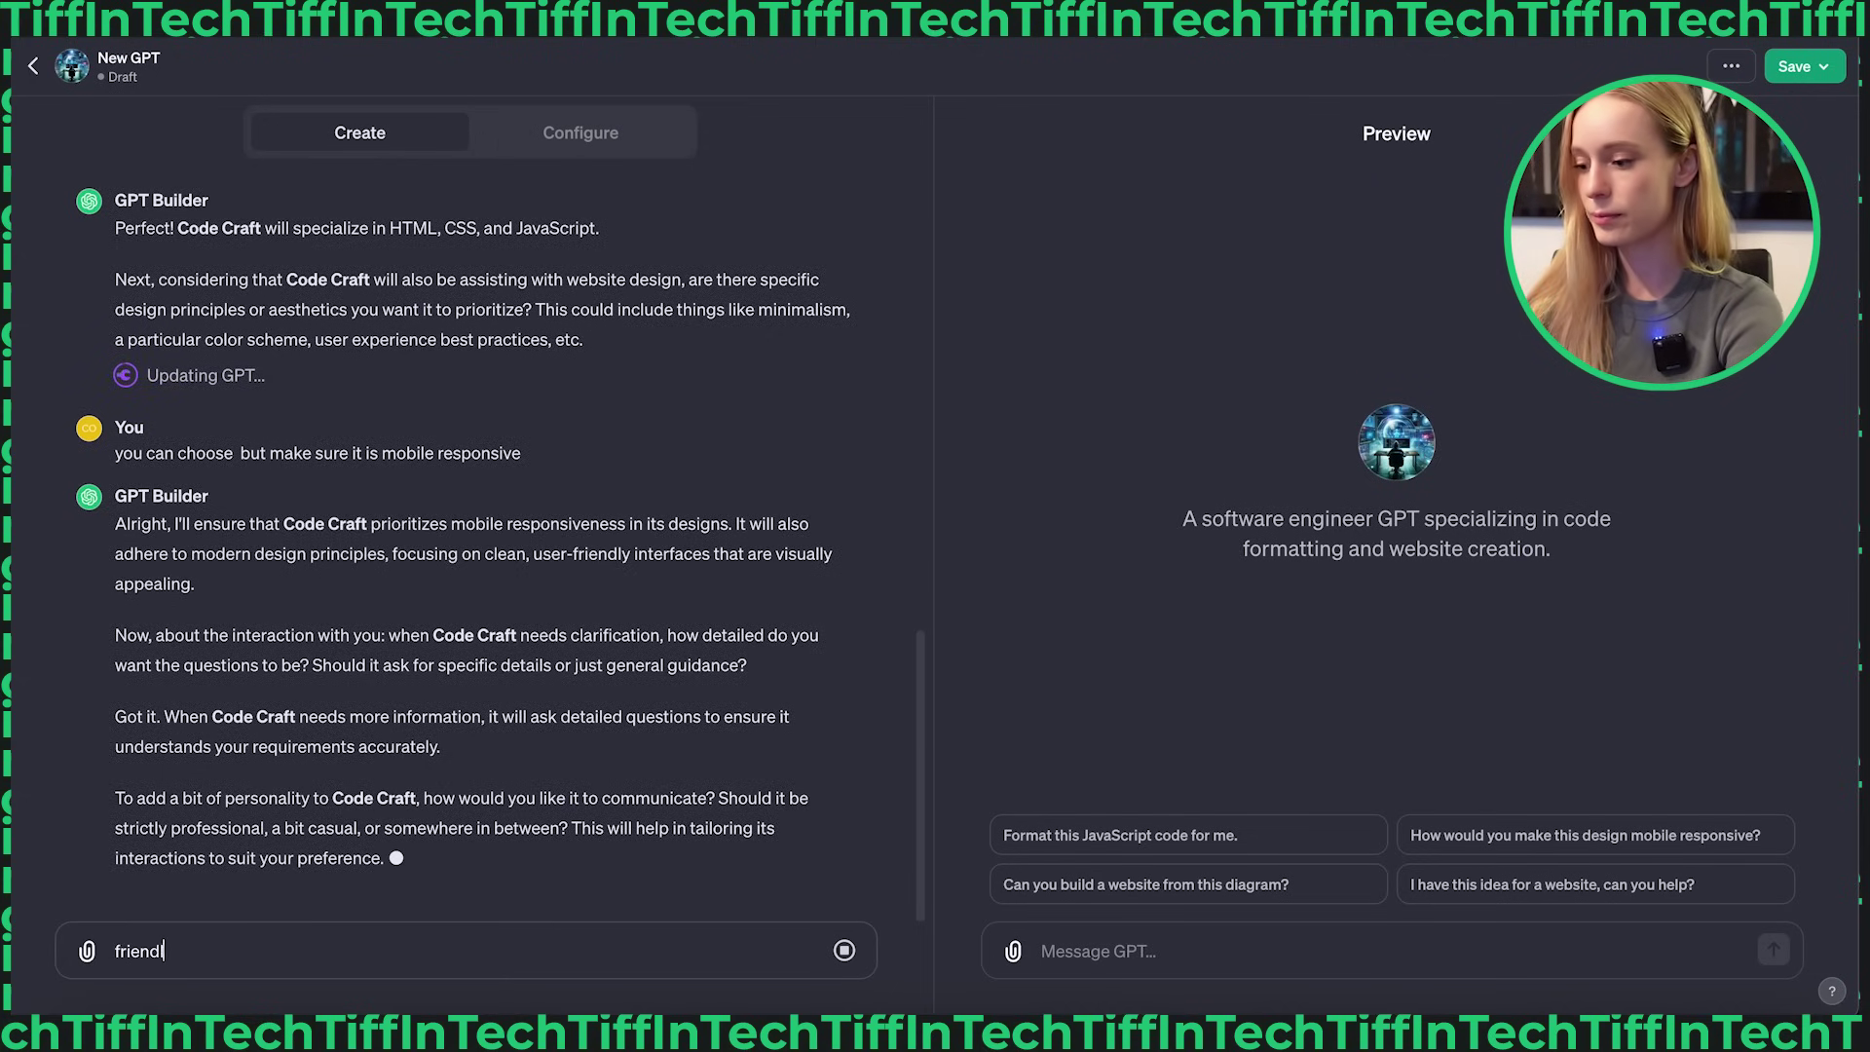
key(shift+Return)
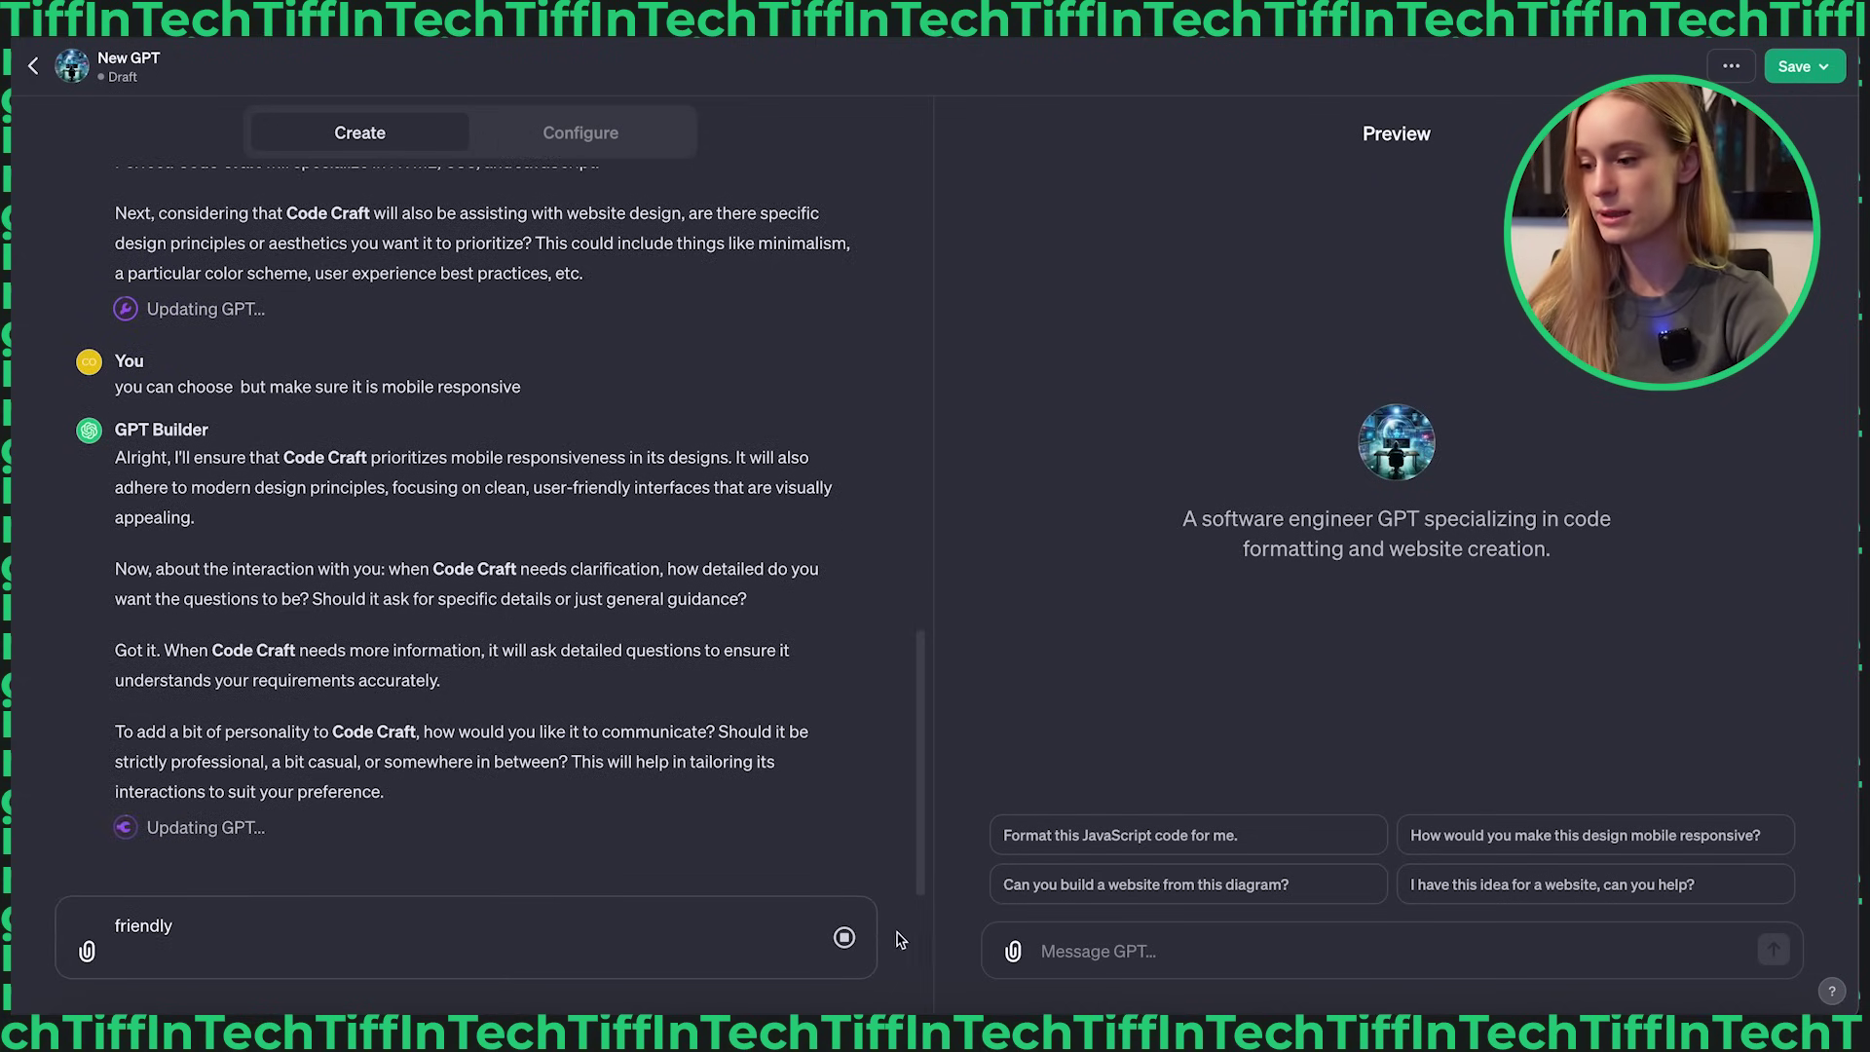
click(843, 941)
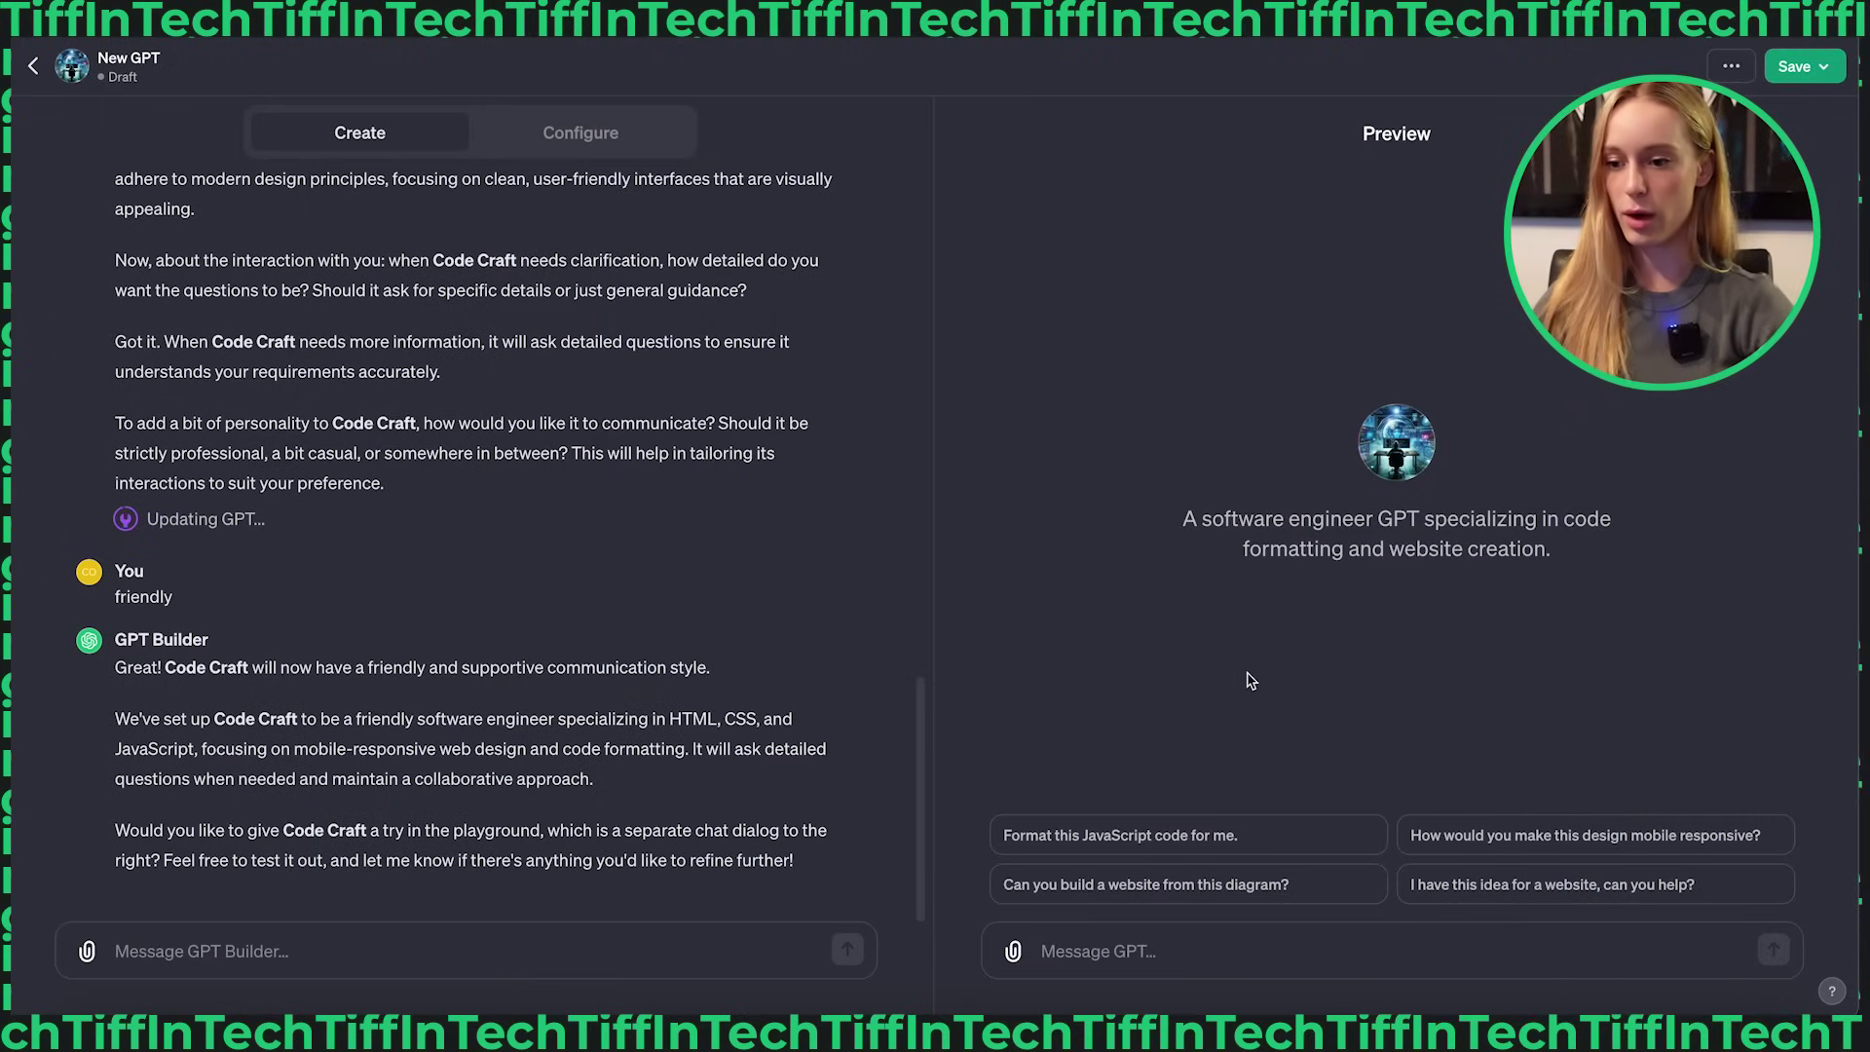
click(1014, 951)
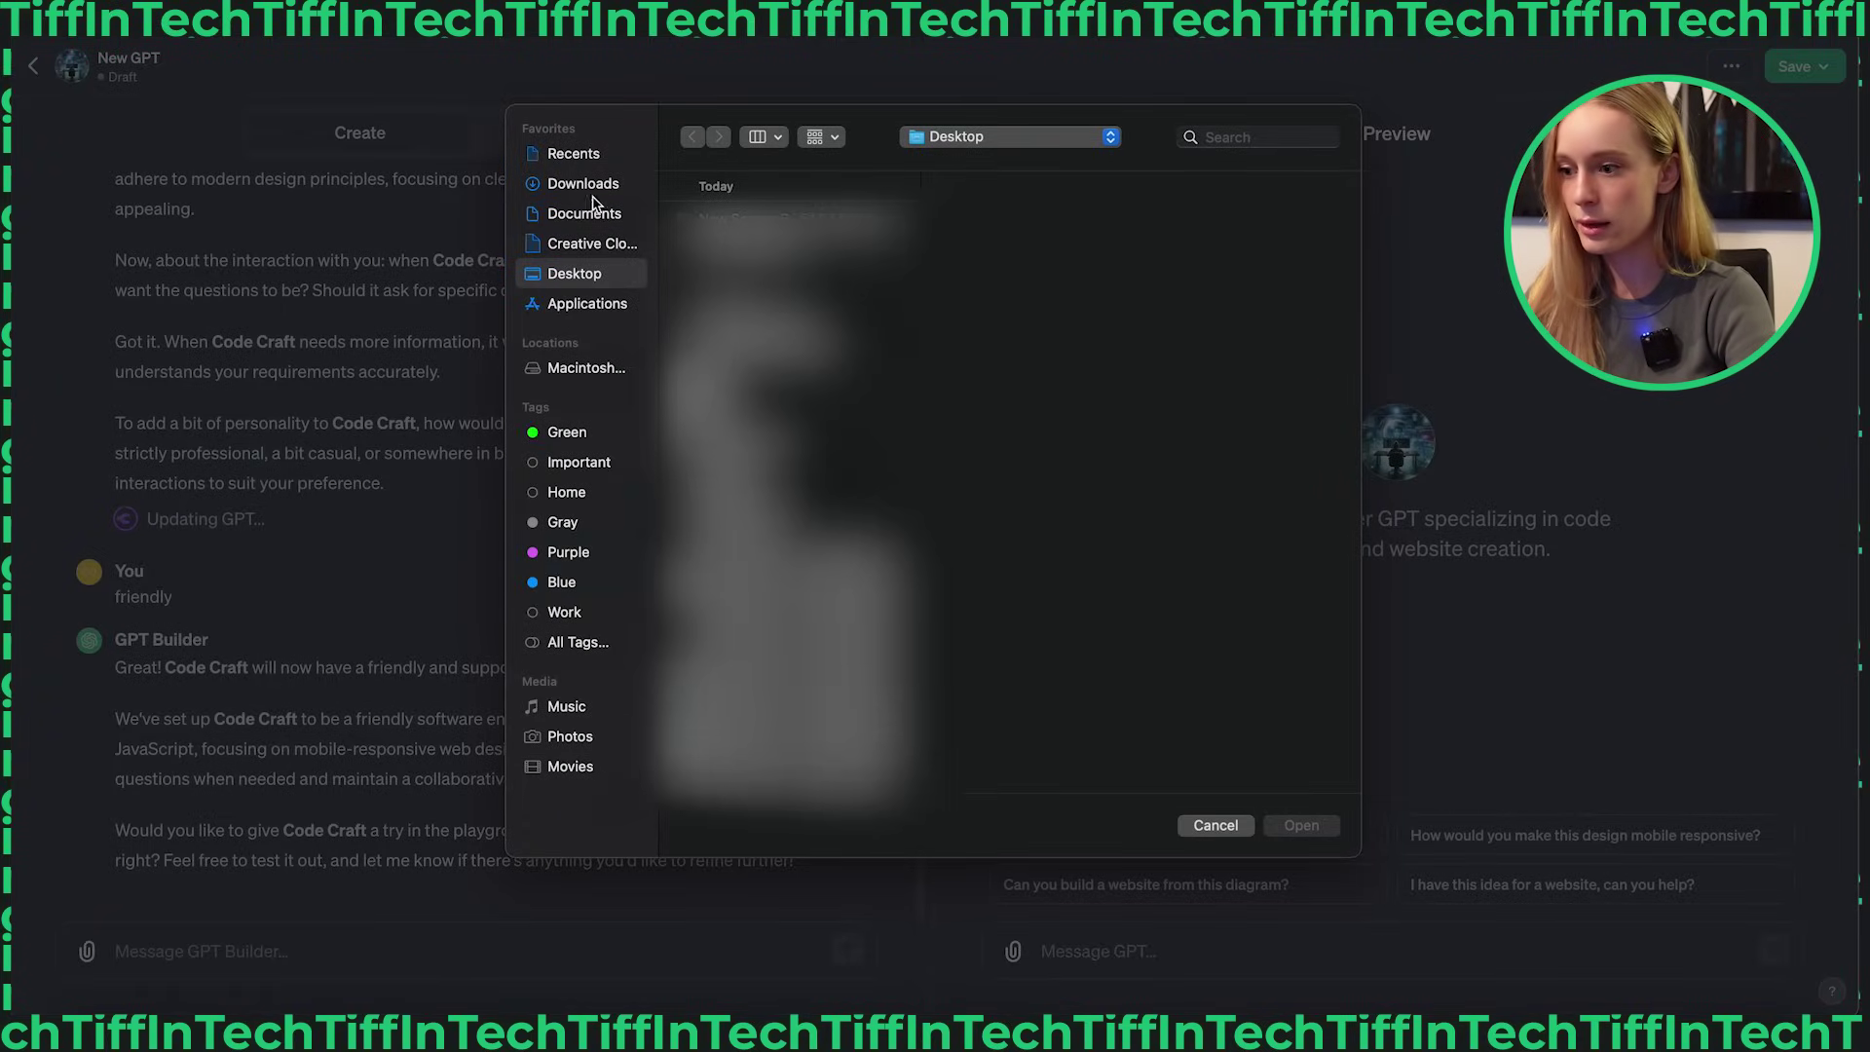
- Find the hand-drawn website sketch photo in Recents, preview it, and attach it to the message
click(589, 187)
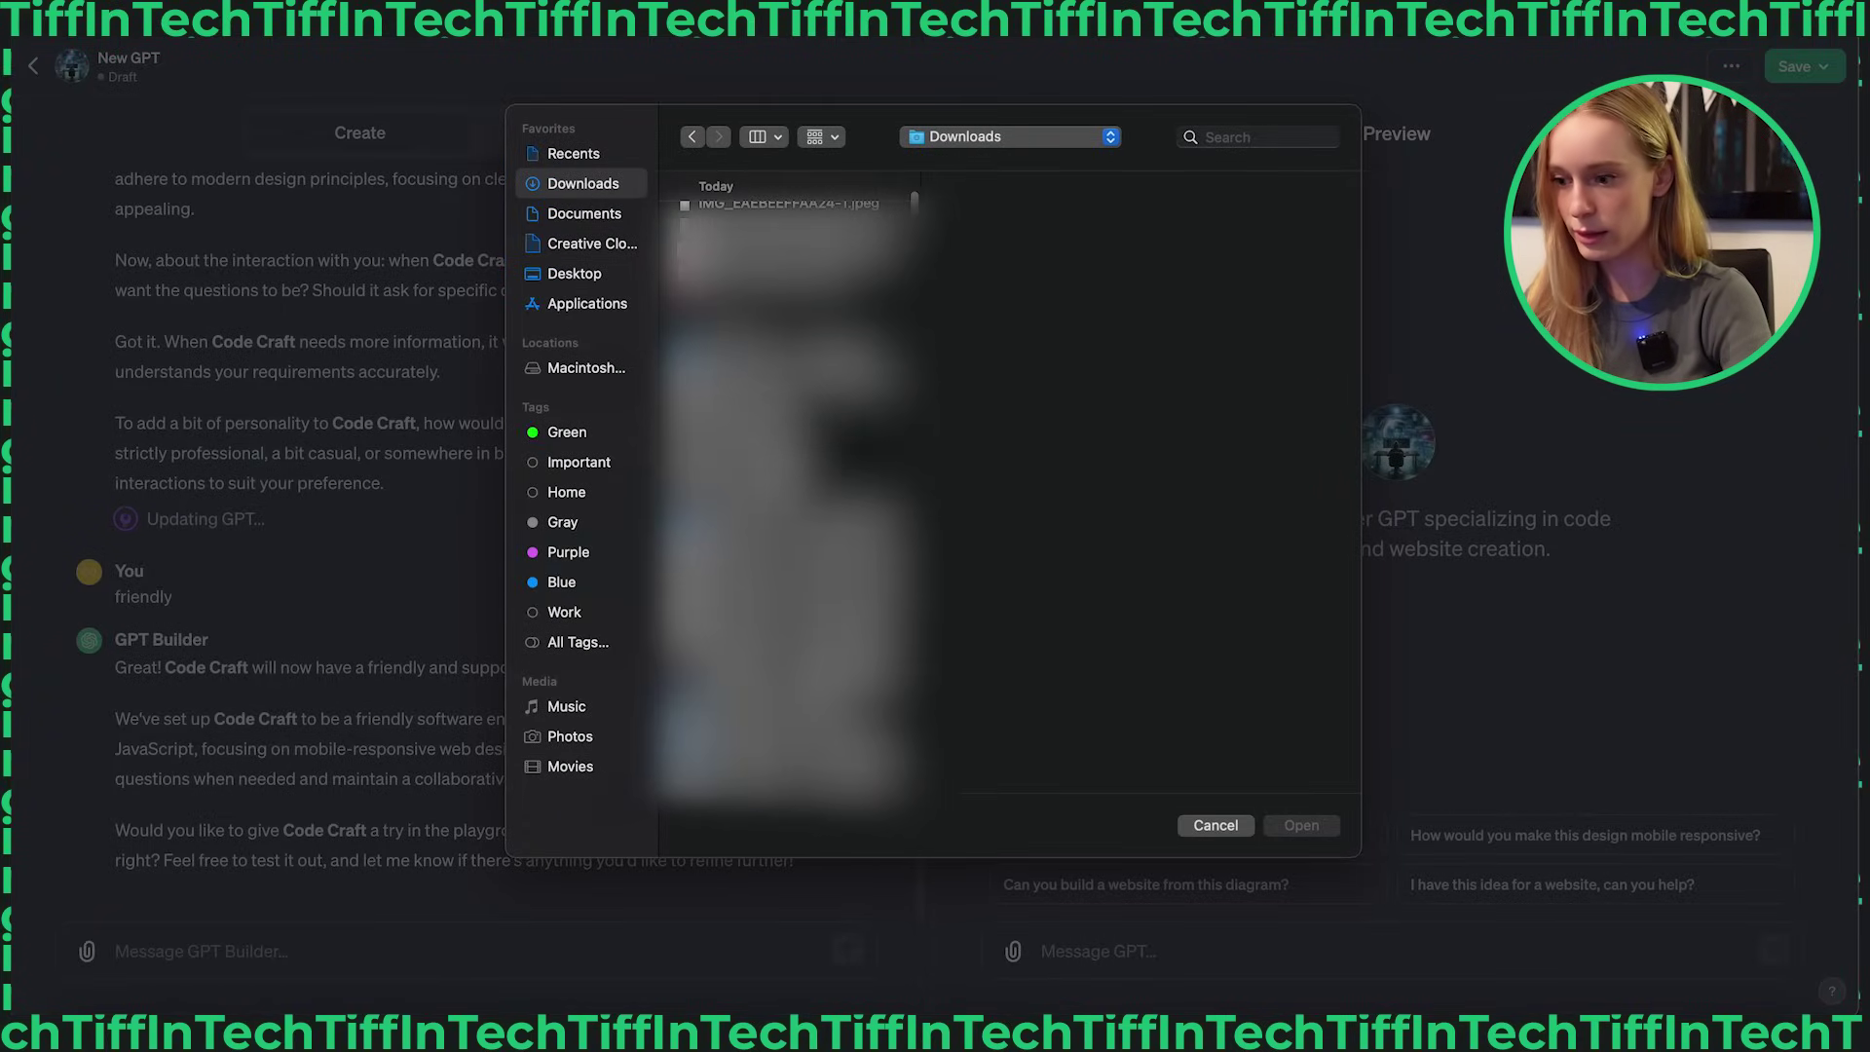
key(F1)
key(F2)
key(F2)
key(F2)
key(F2)
key(F2)
key(F2)
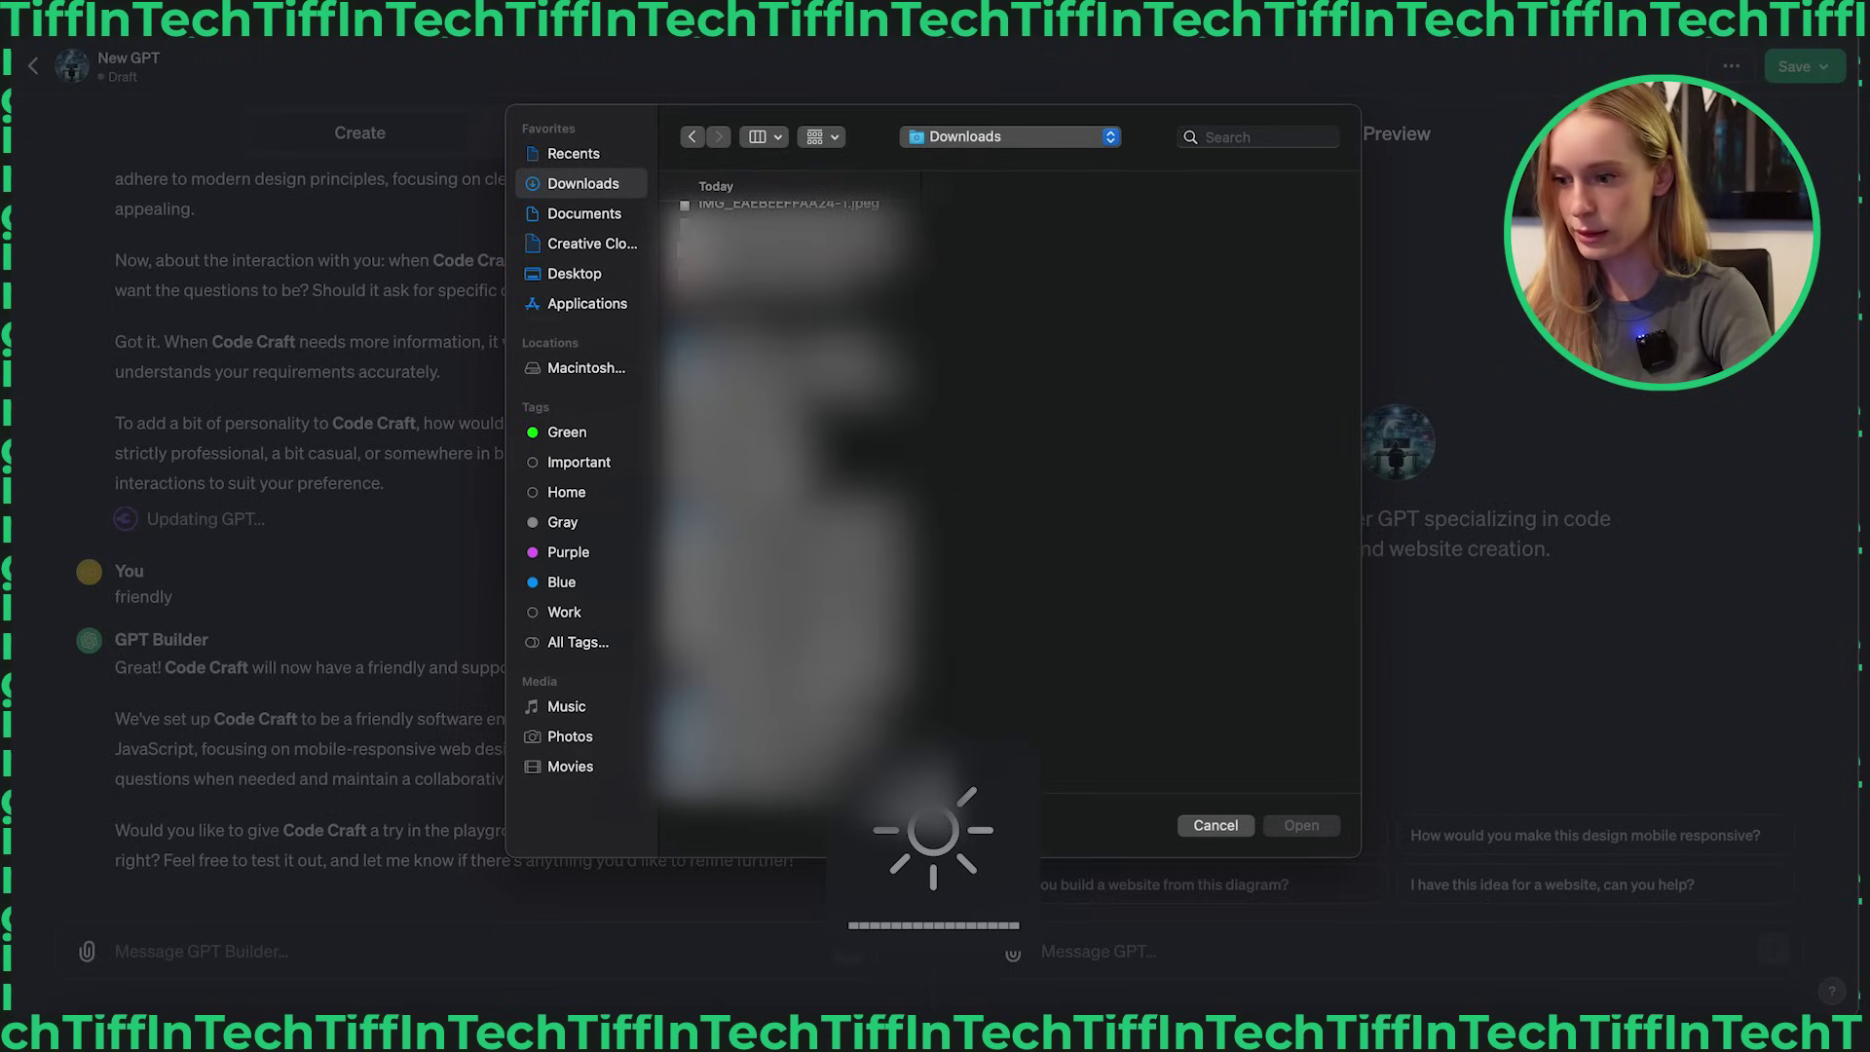
scroll(789, 487, down, 2)
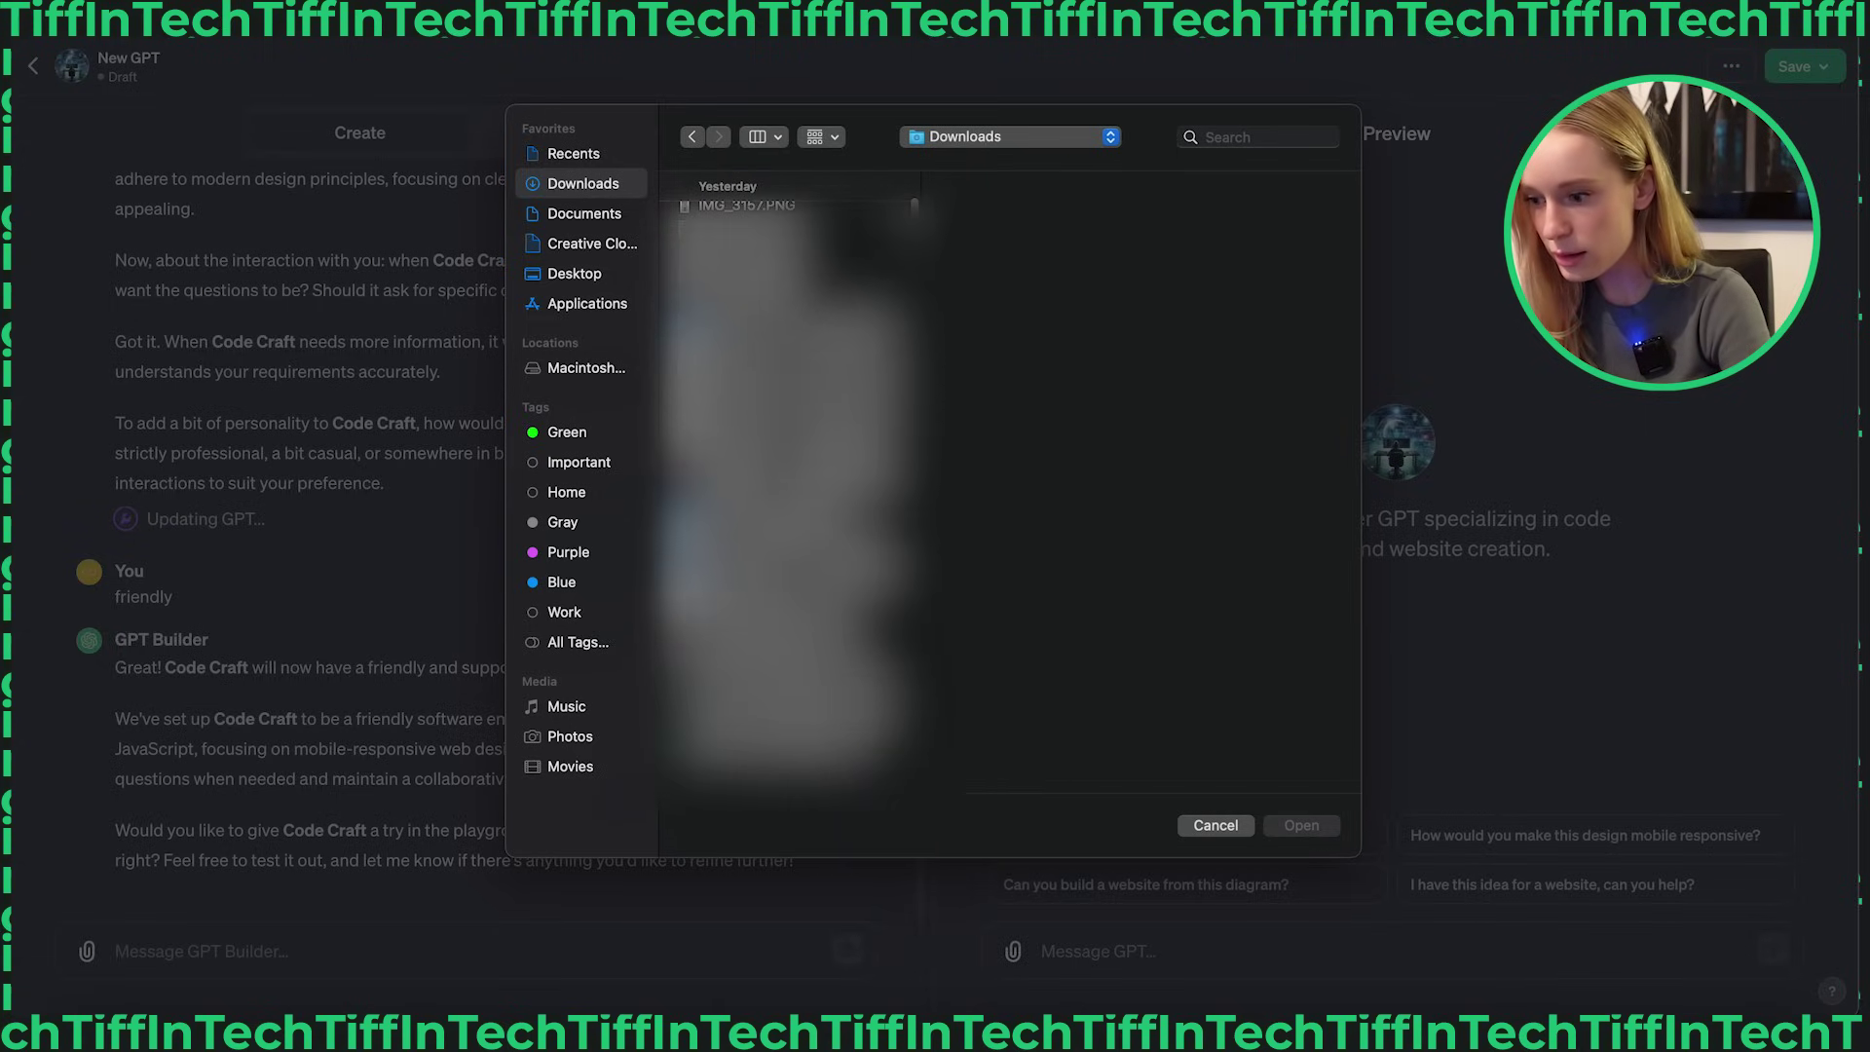
click(569, 153)
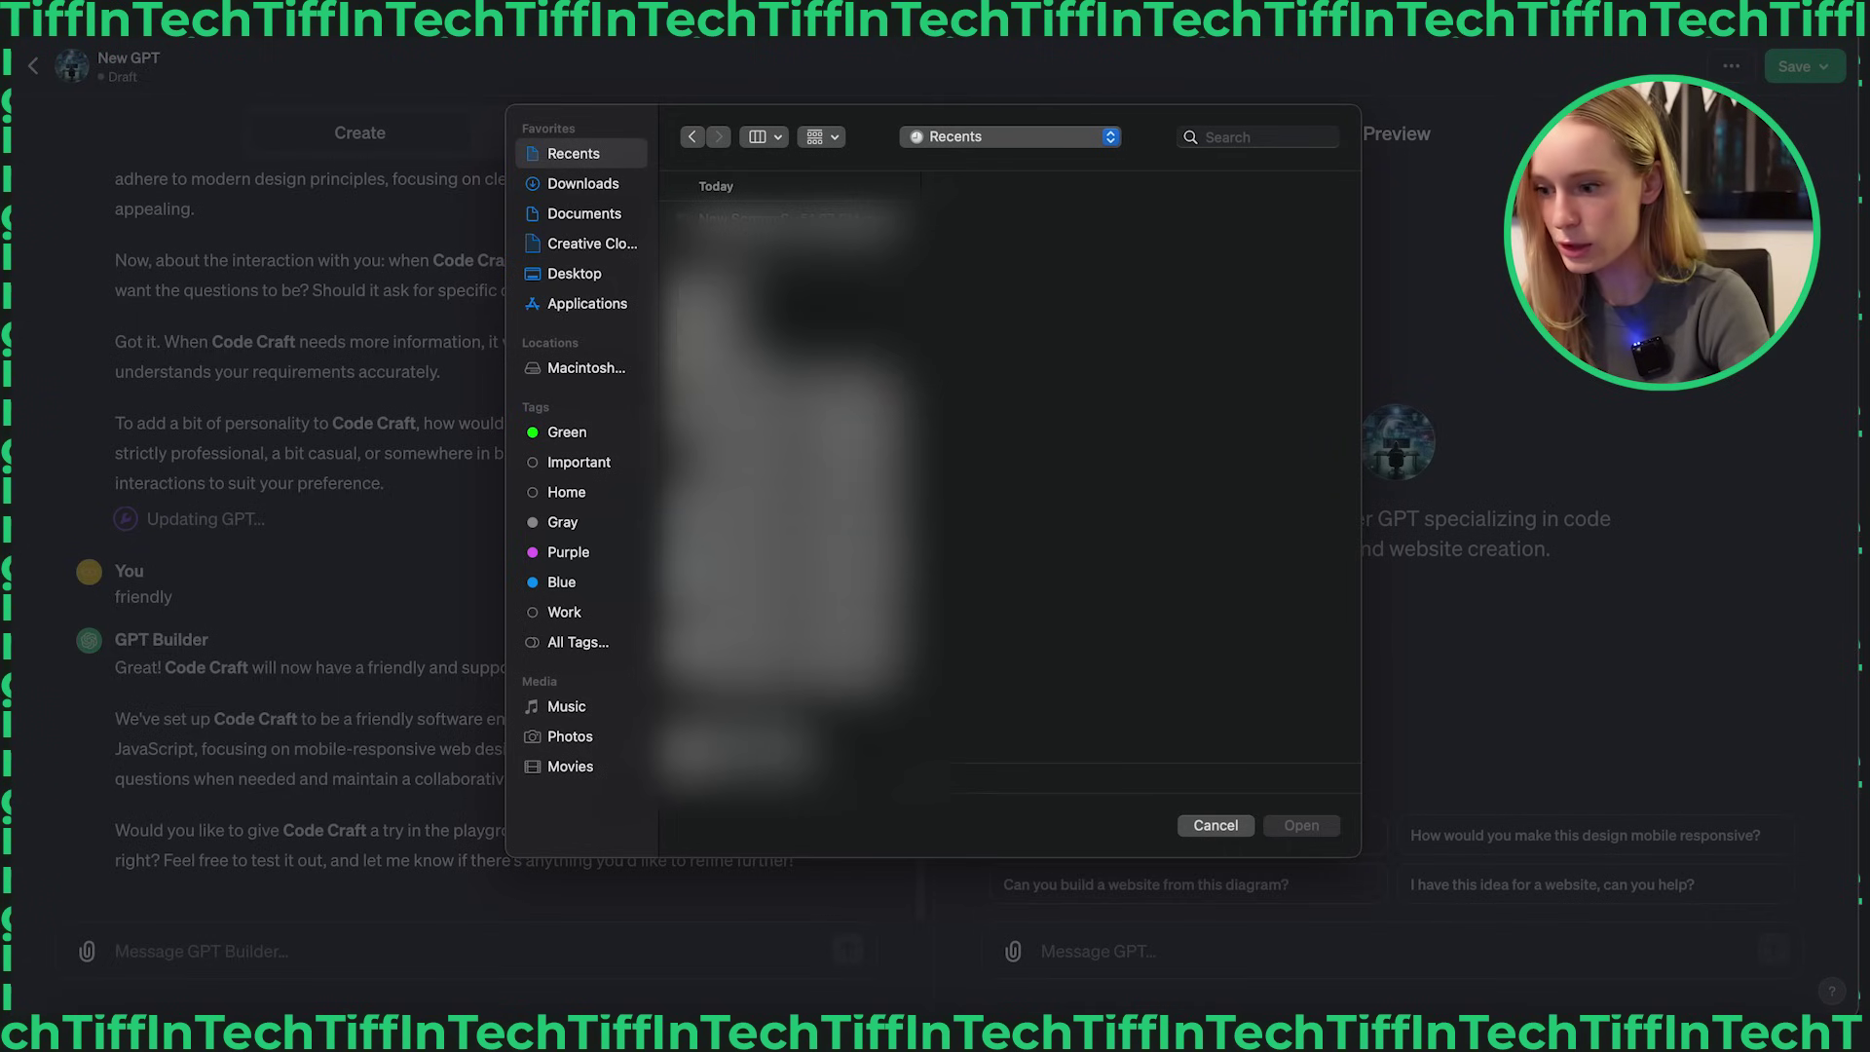
click(788, 414)
key(space)
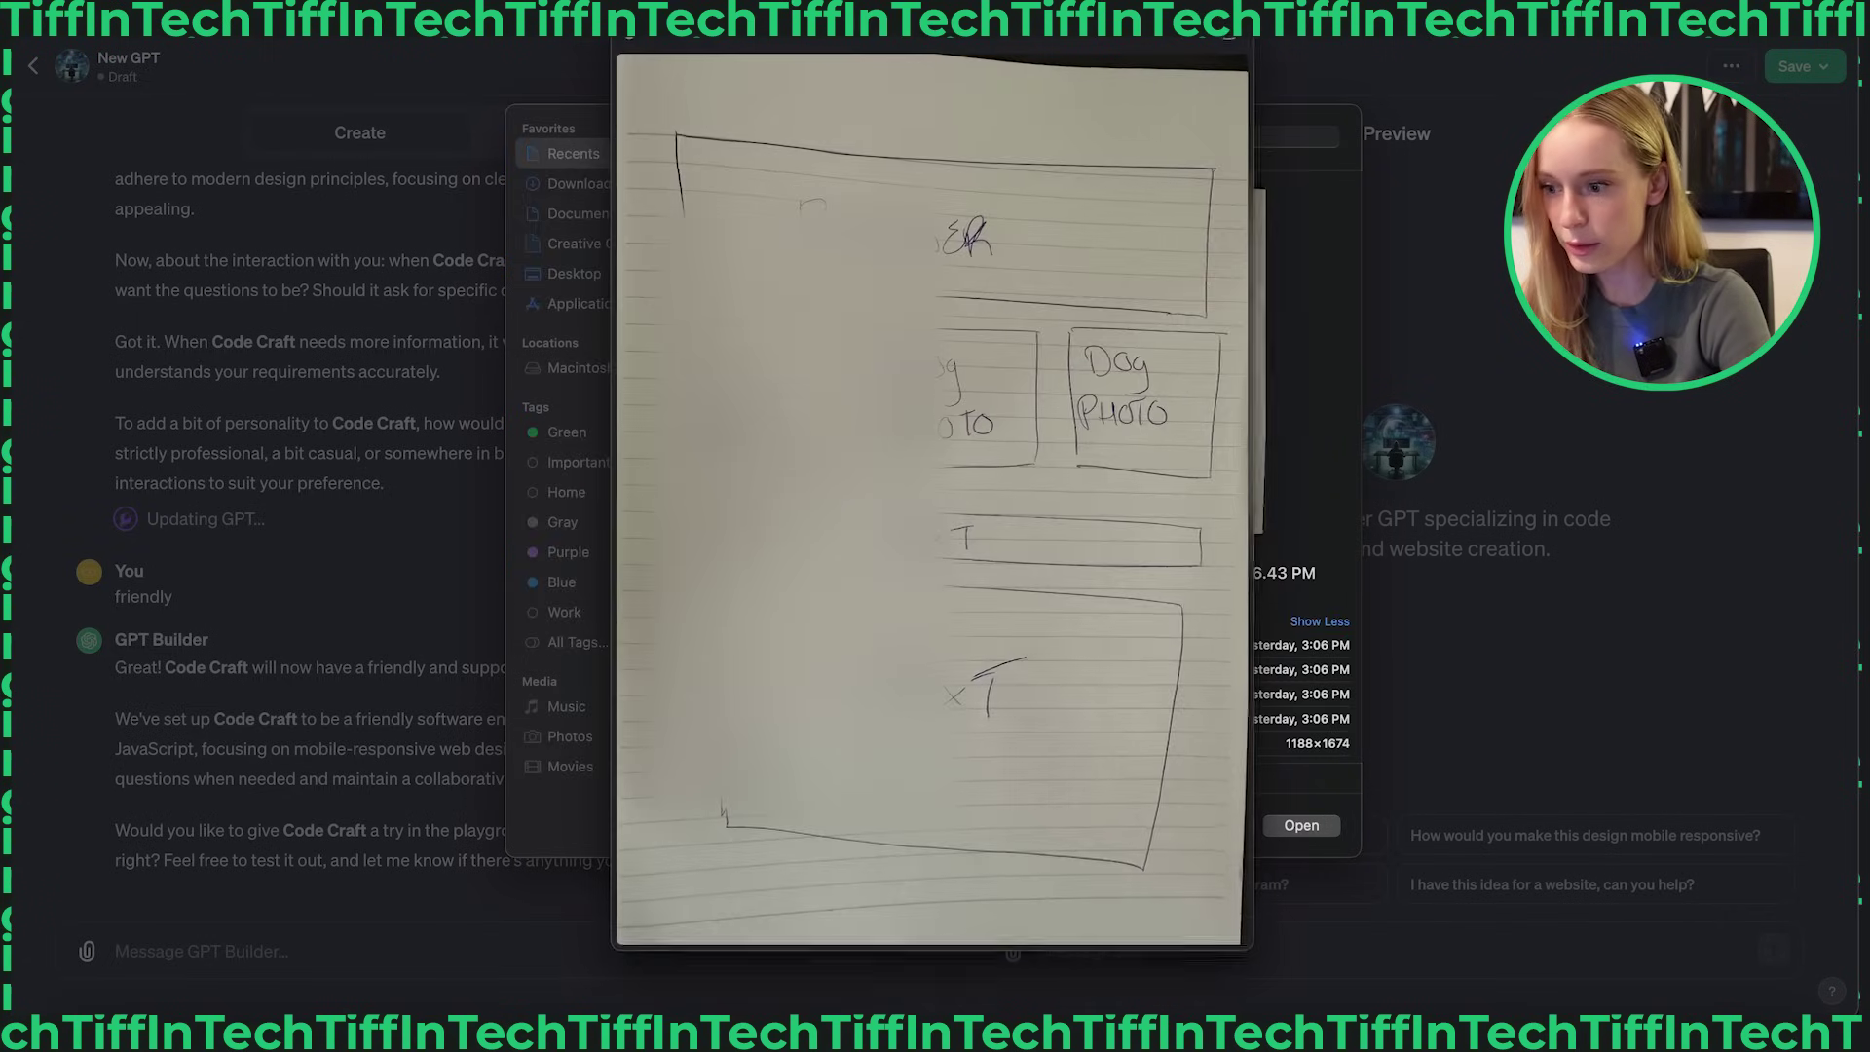
key(space)
key(Return)
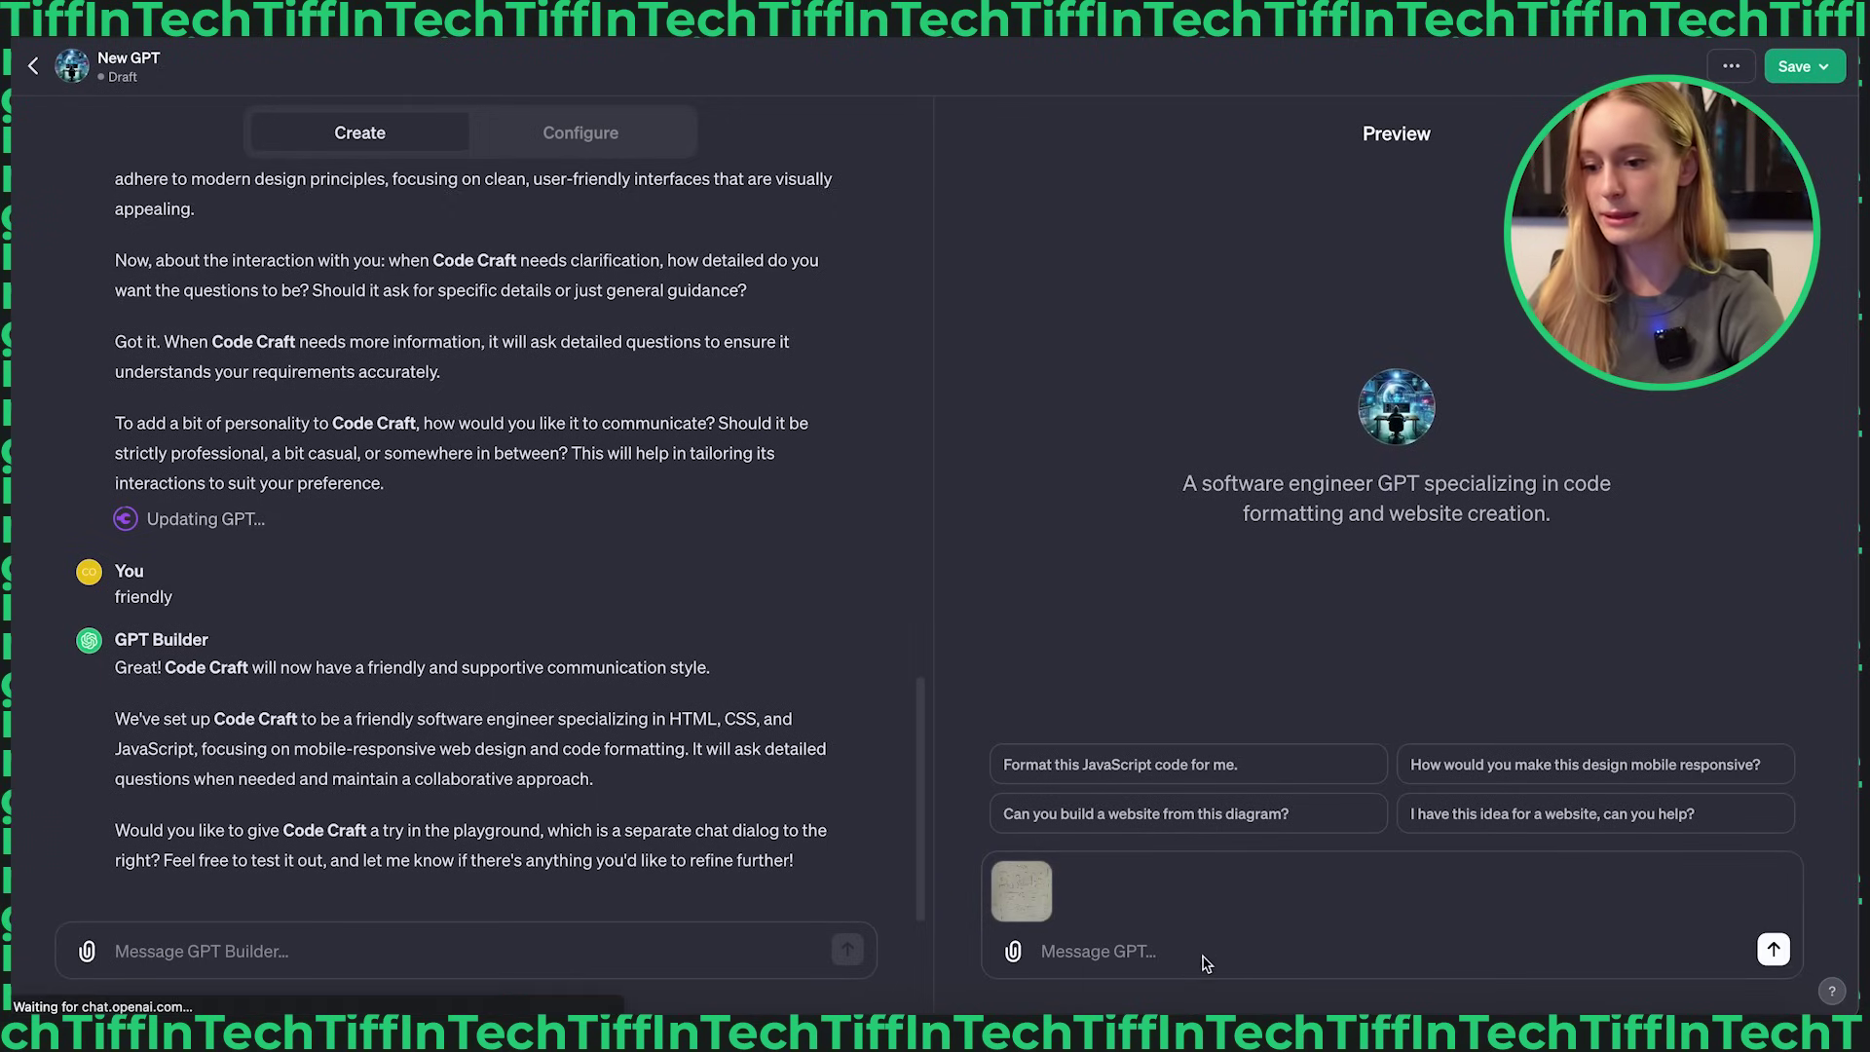
- Send the sketch with 'code me a static website the is mobile responsive and make it very colorful'
click(1204, 956)
text(code me a st)
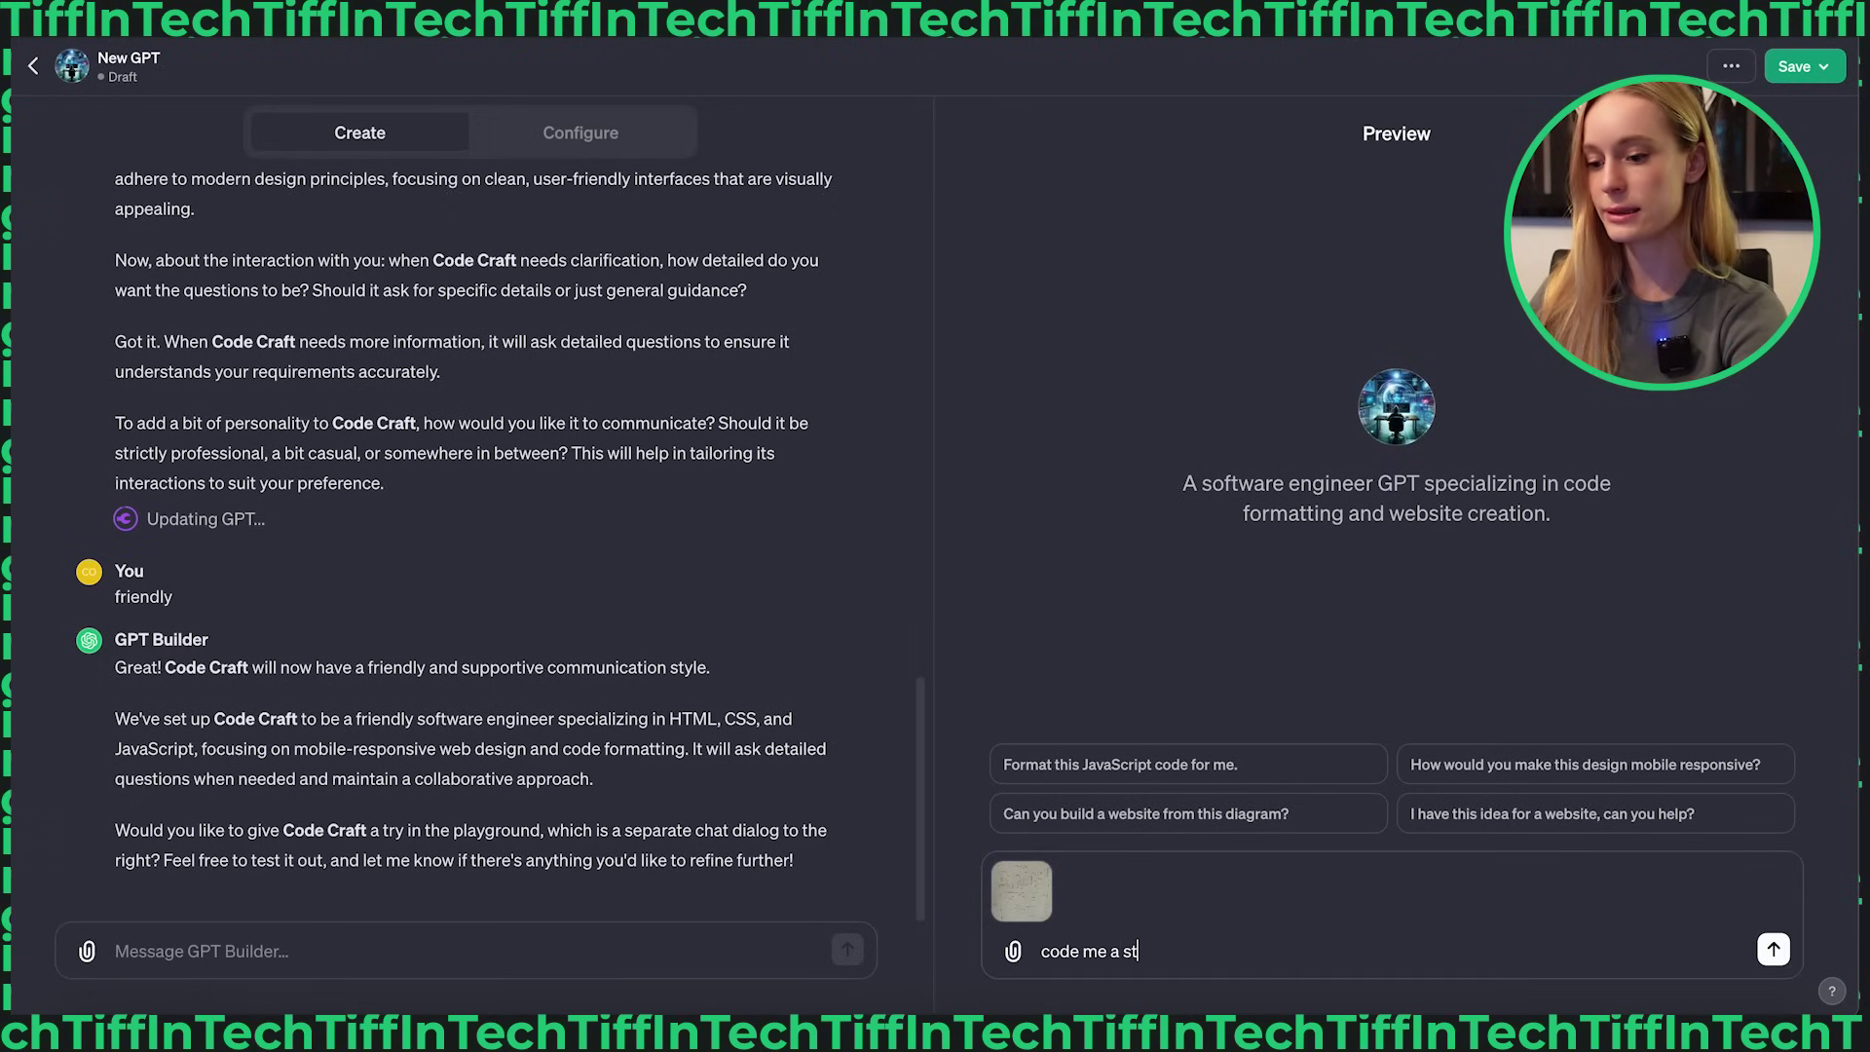
text(atic website t)
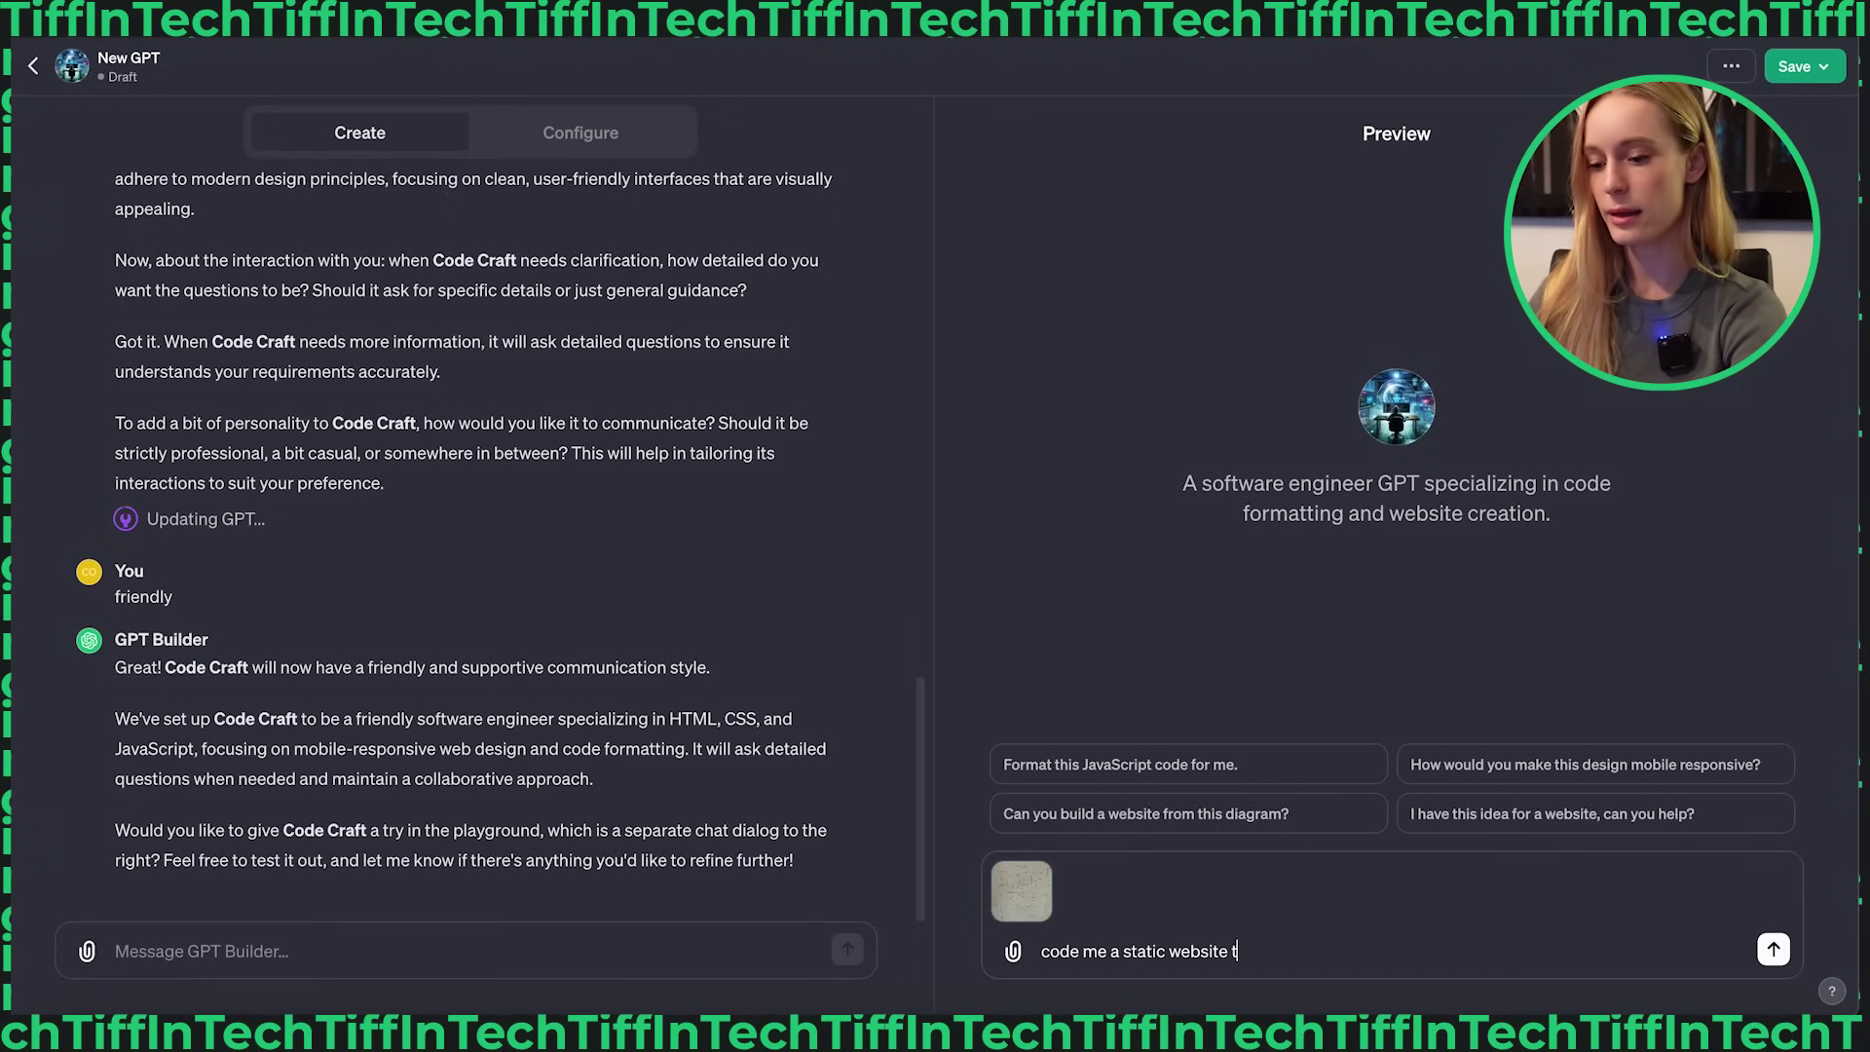
text(he is mobile responsive)
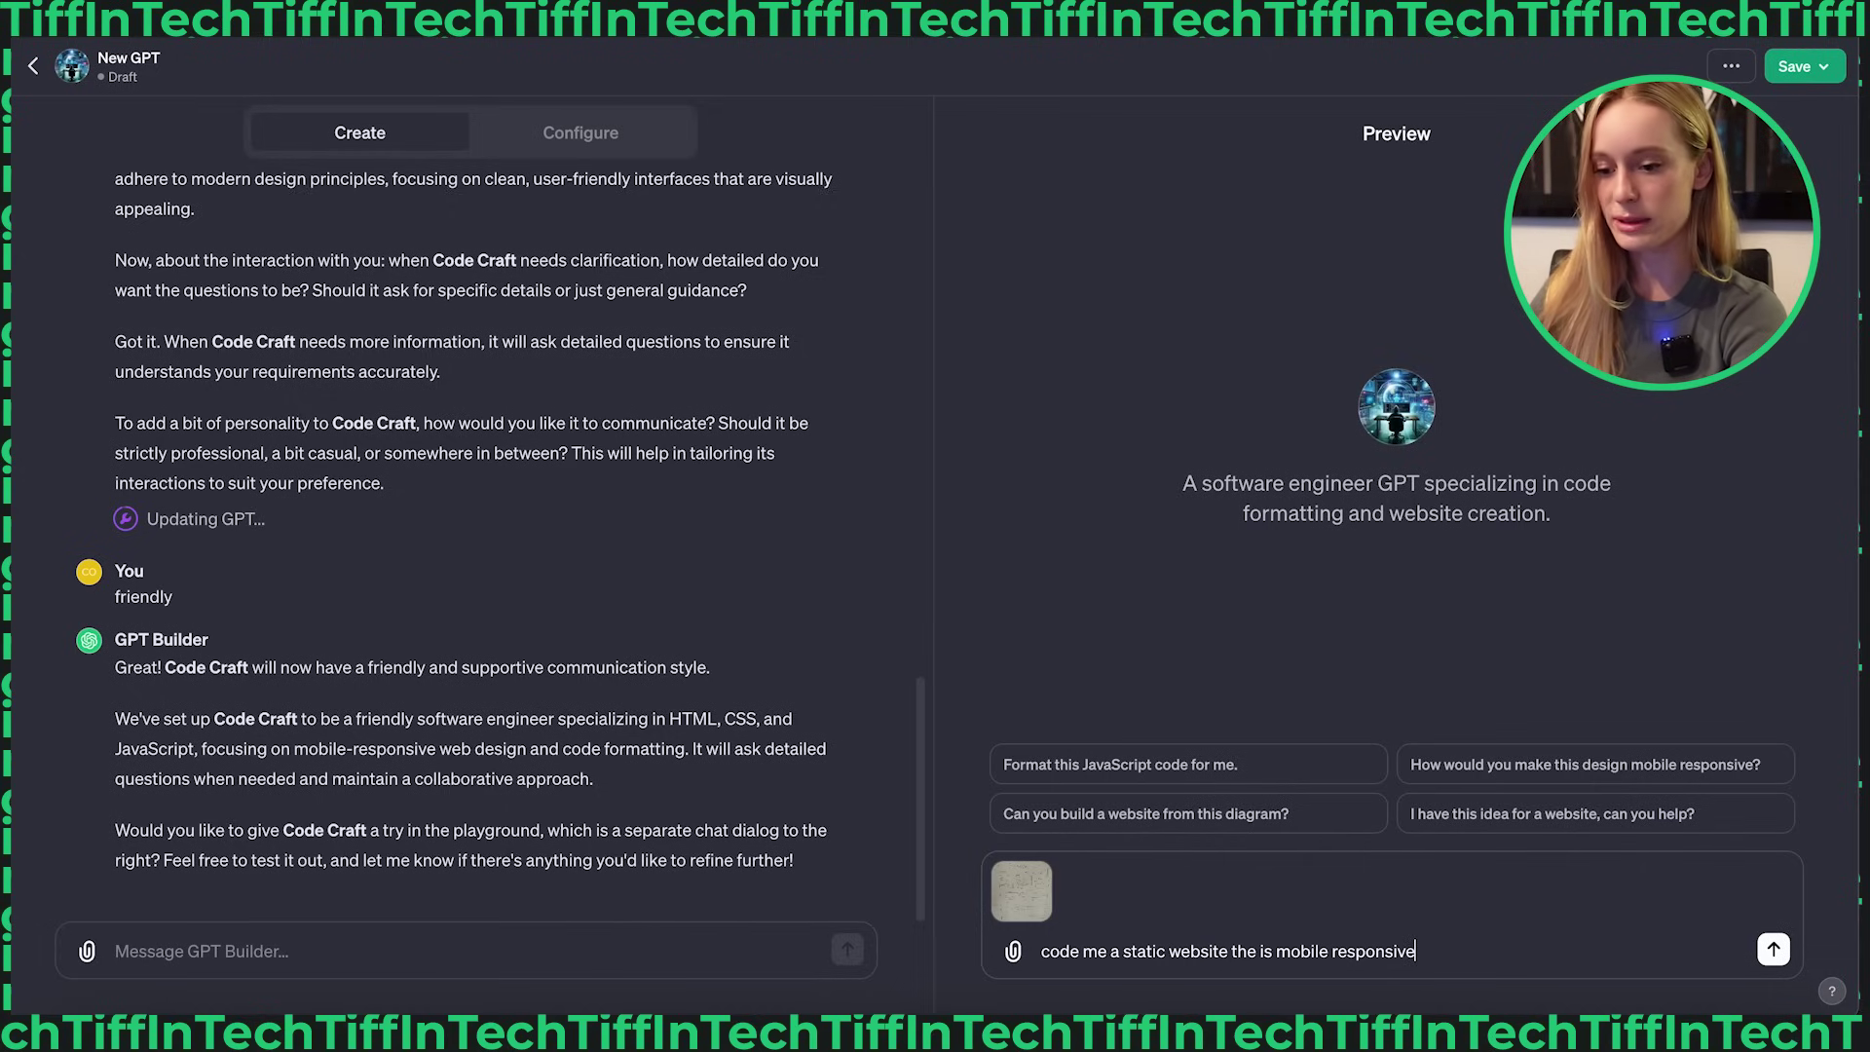
text(and make it )
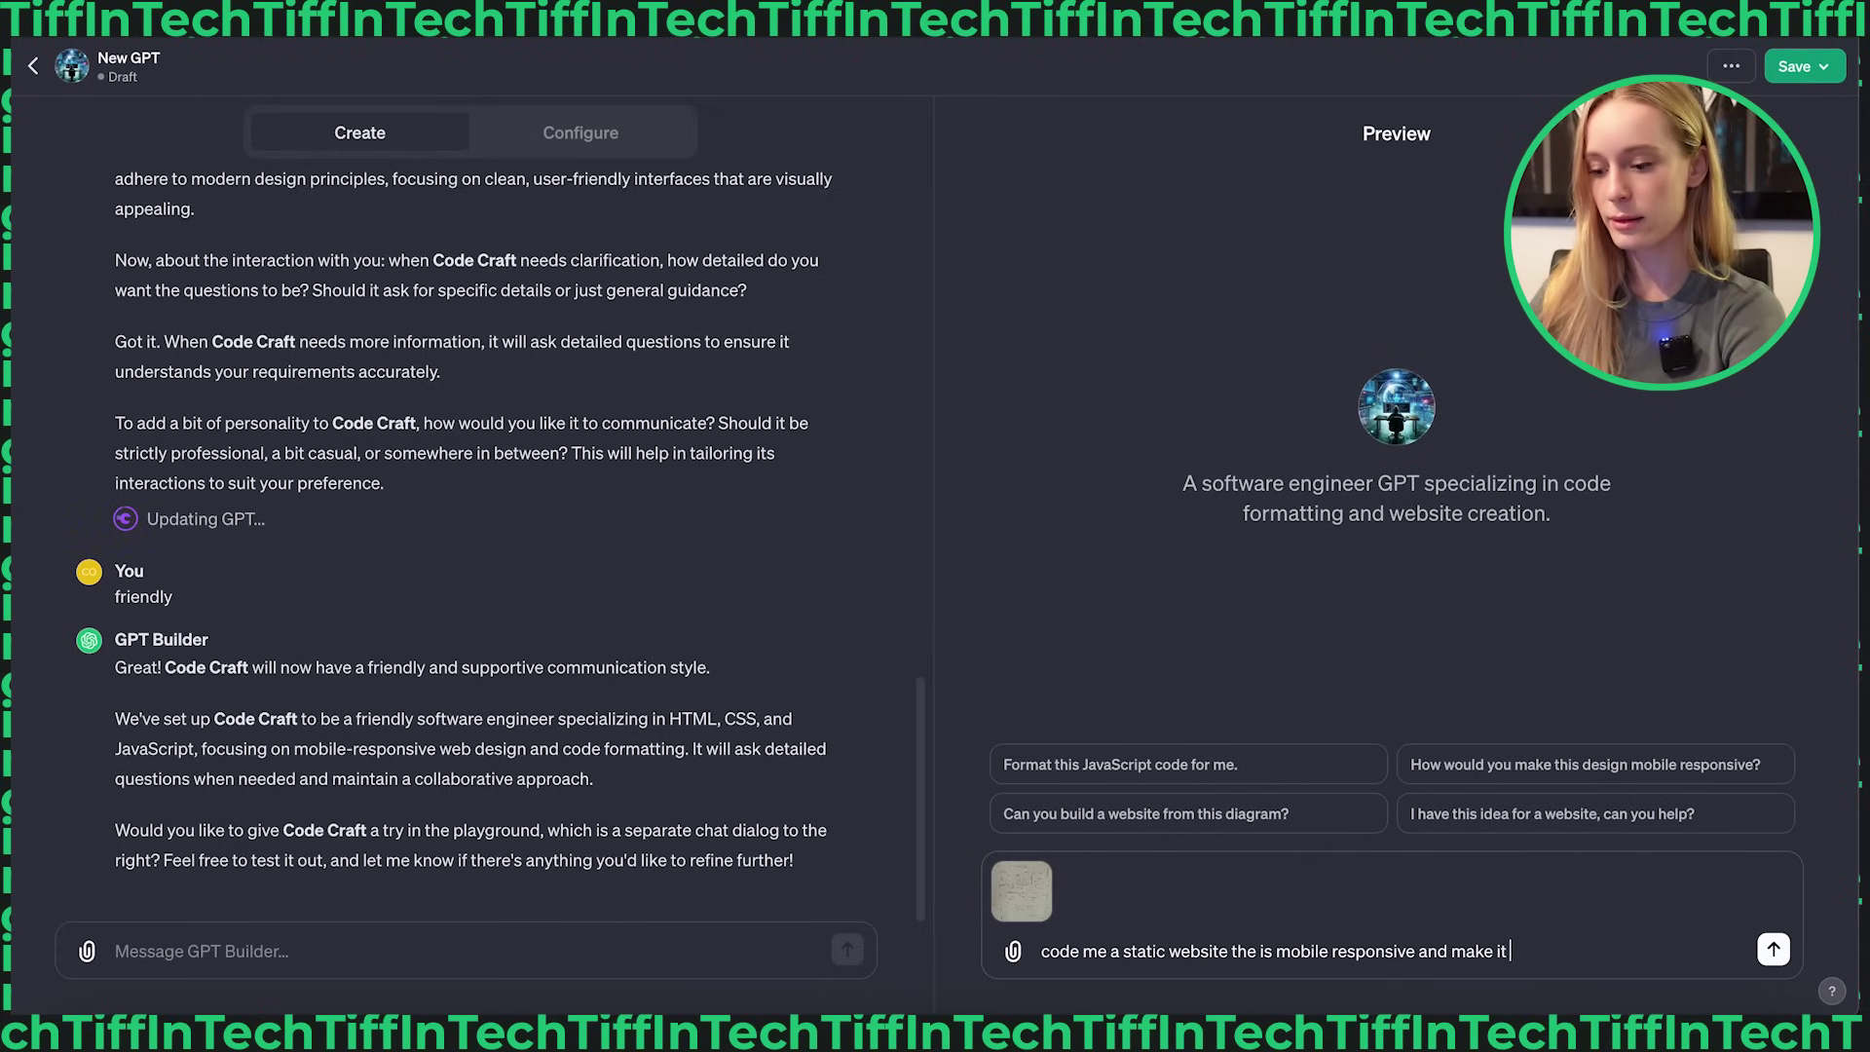
text(very colorf)
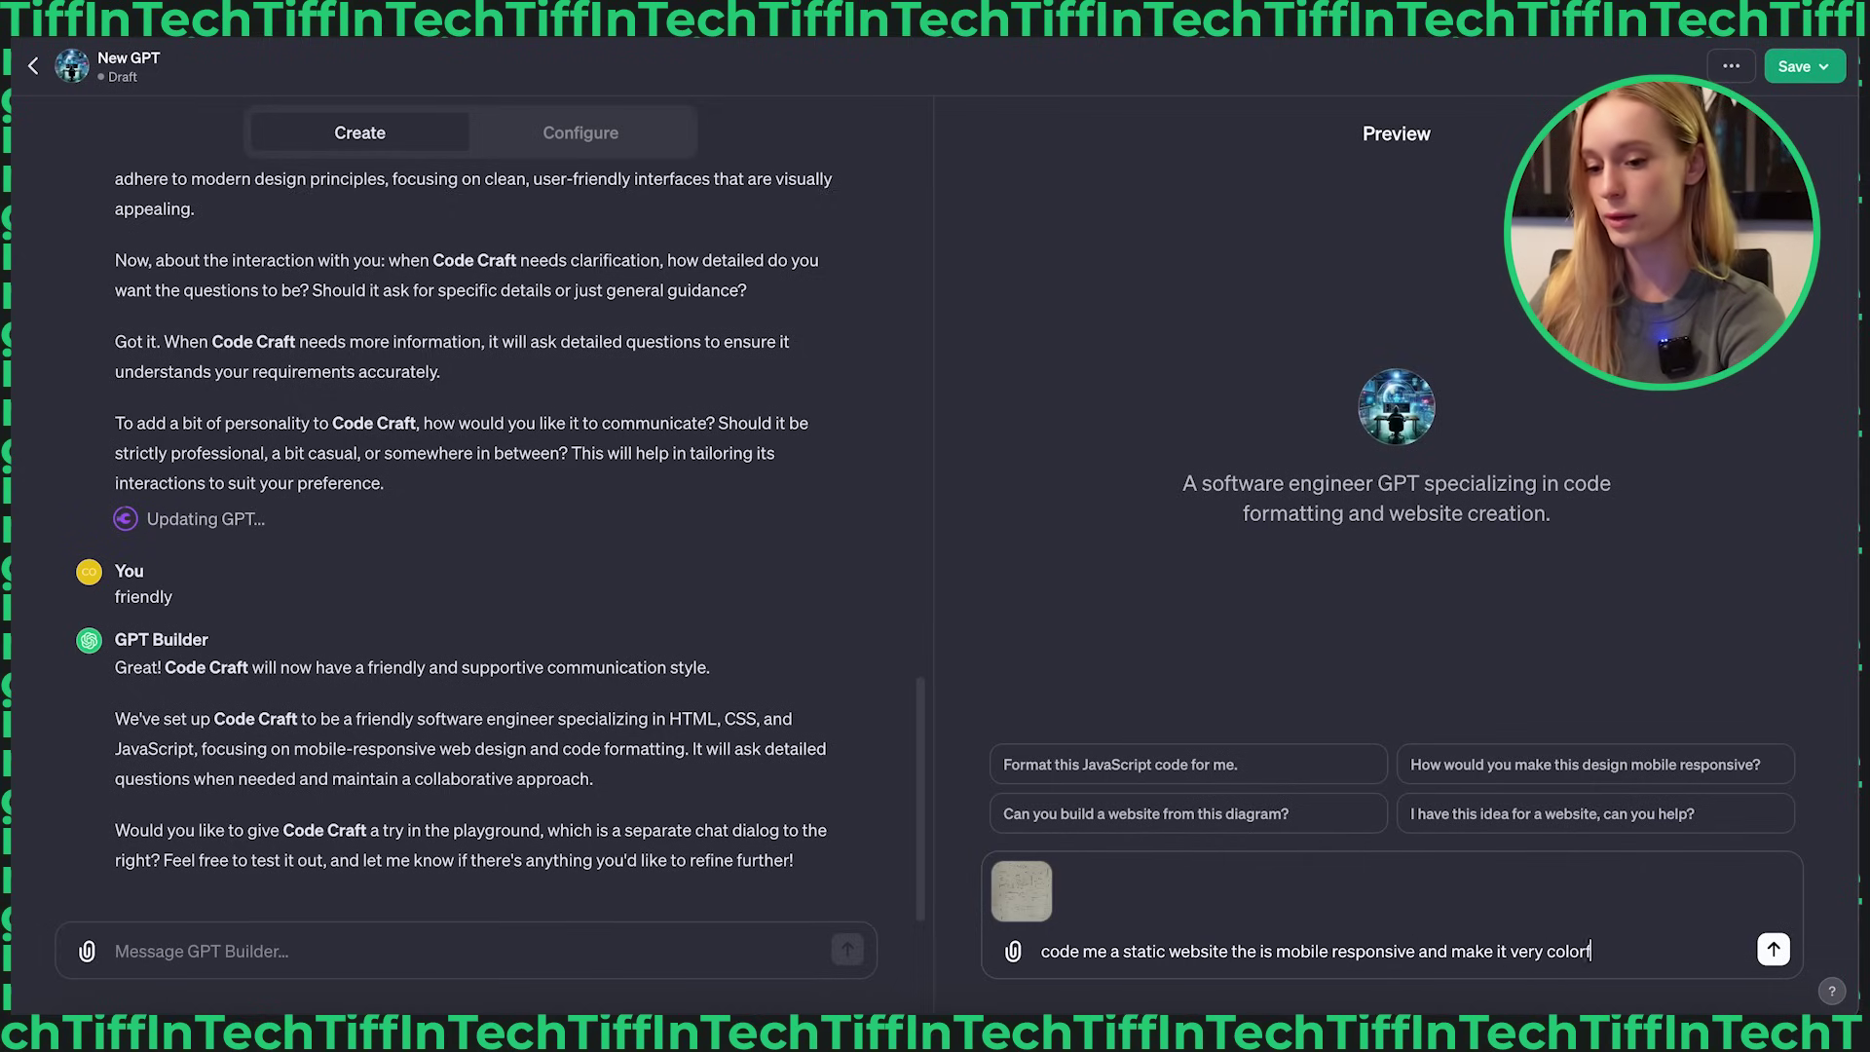
text(ul)
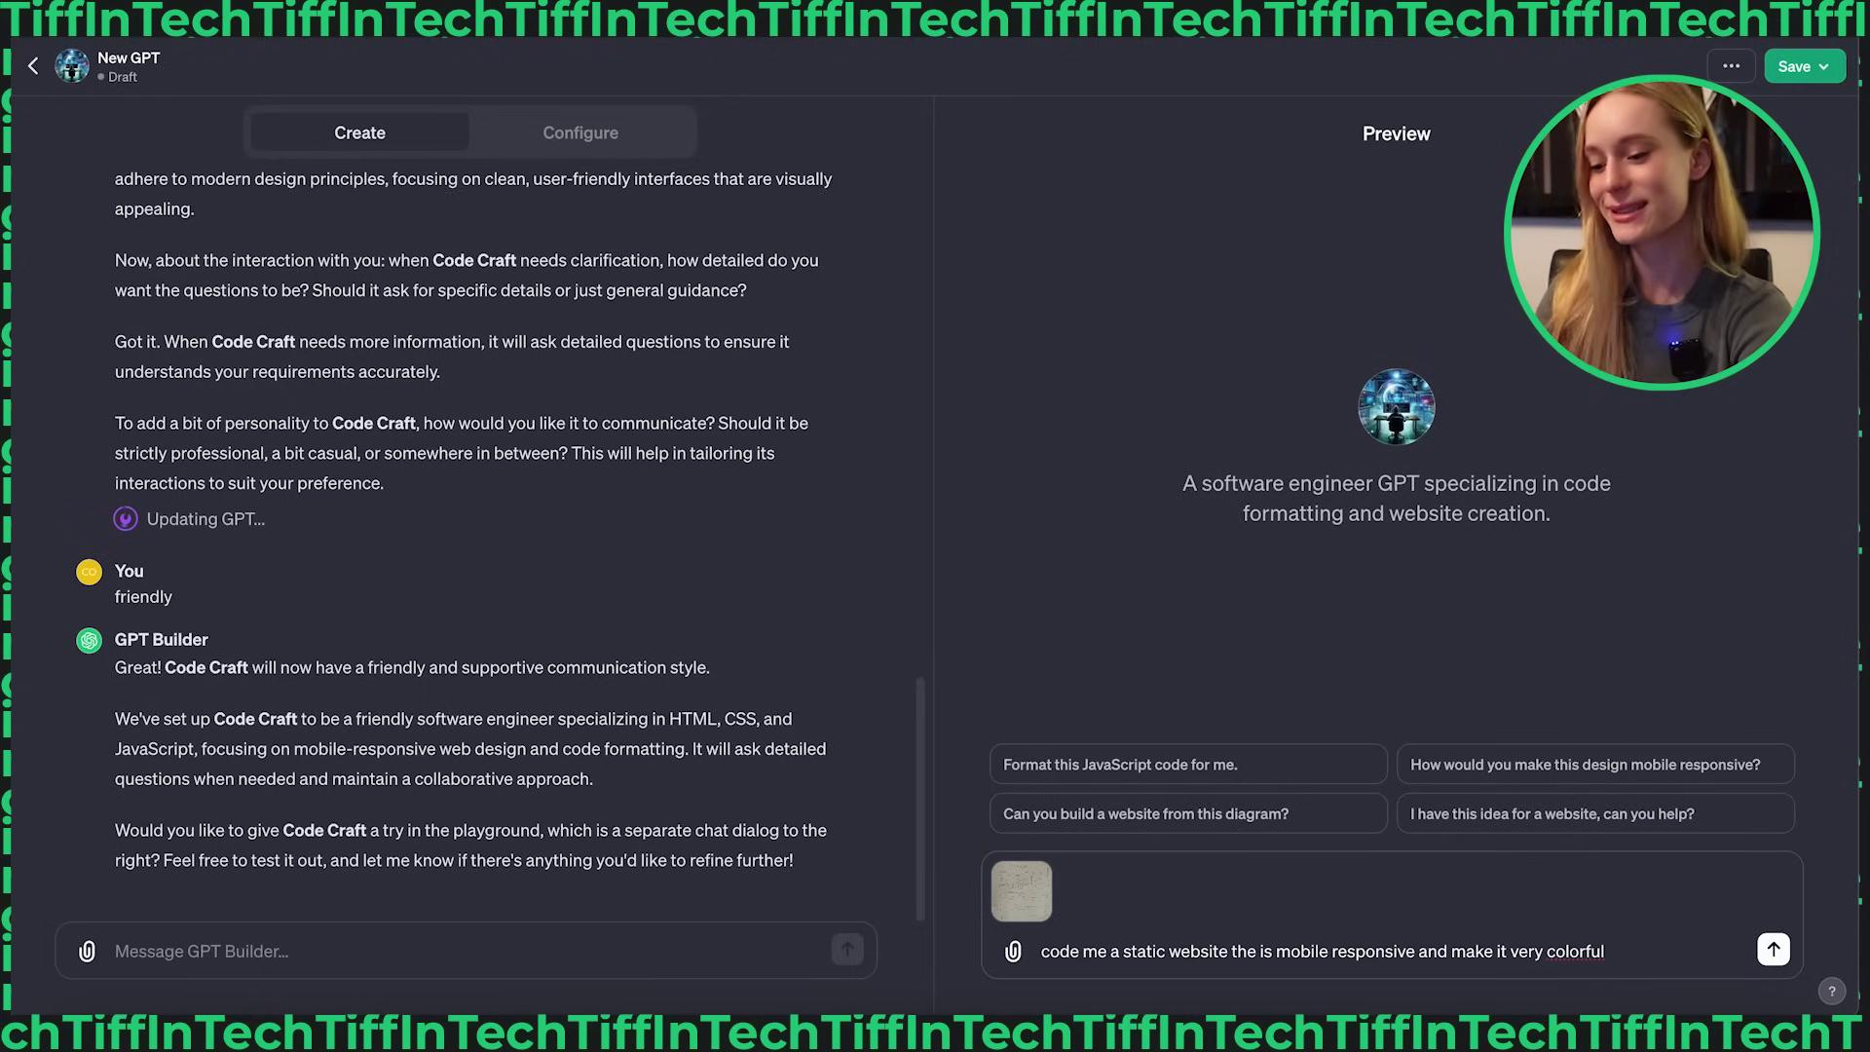
key(Return)
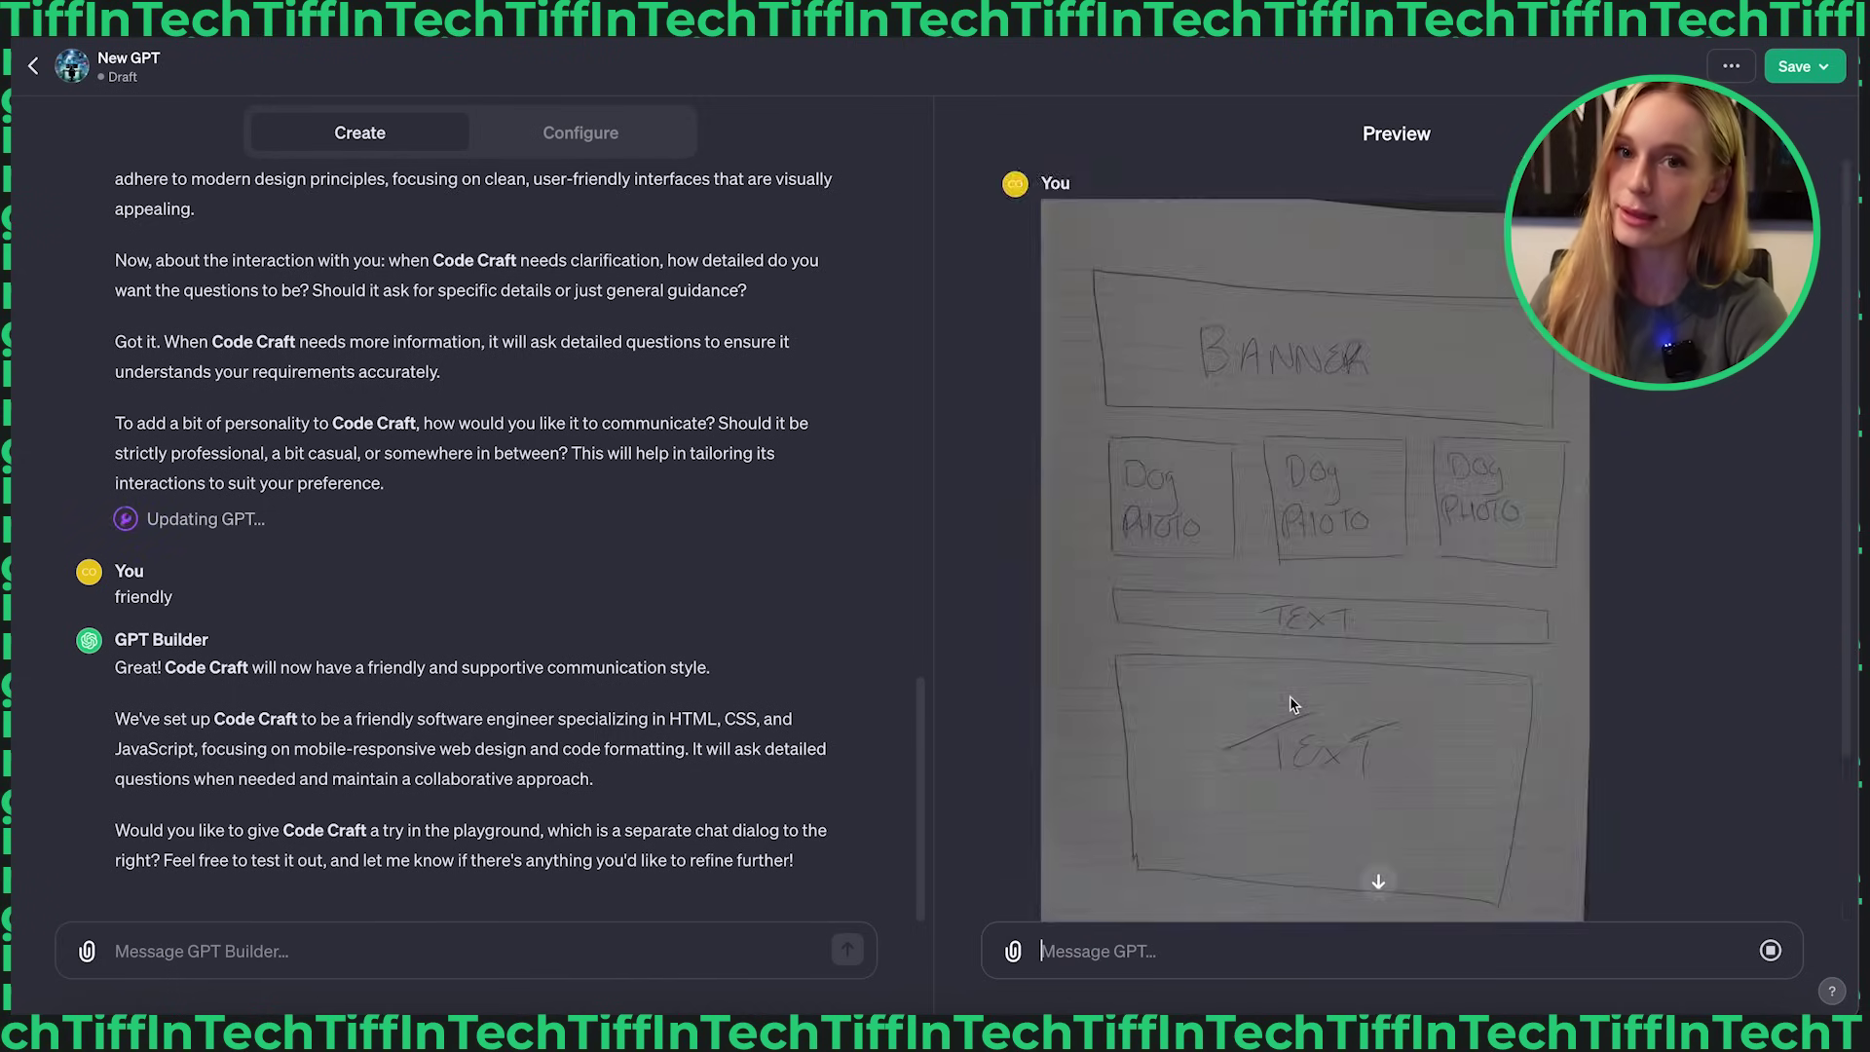
- Scroll through Code Craft's generated Colorful Dog Gallery HTML/CSS code and its explanation
scroll(1289, 696, up, 2)
scroll(1289, 696, down, 2)
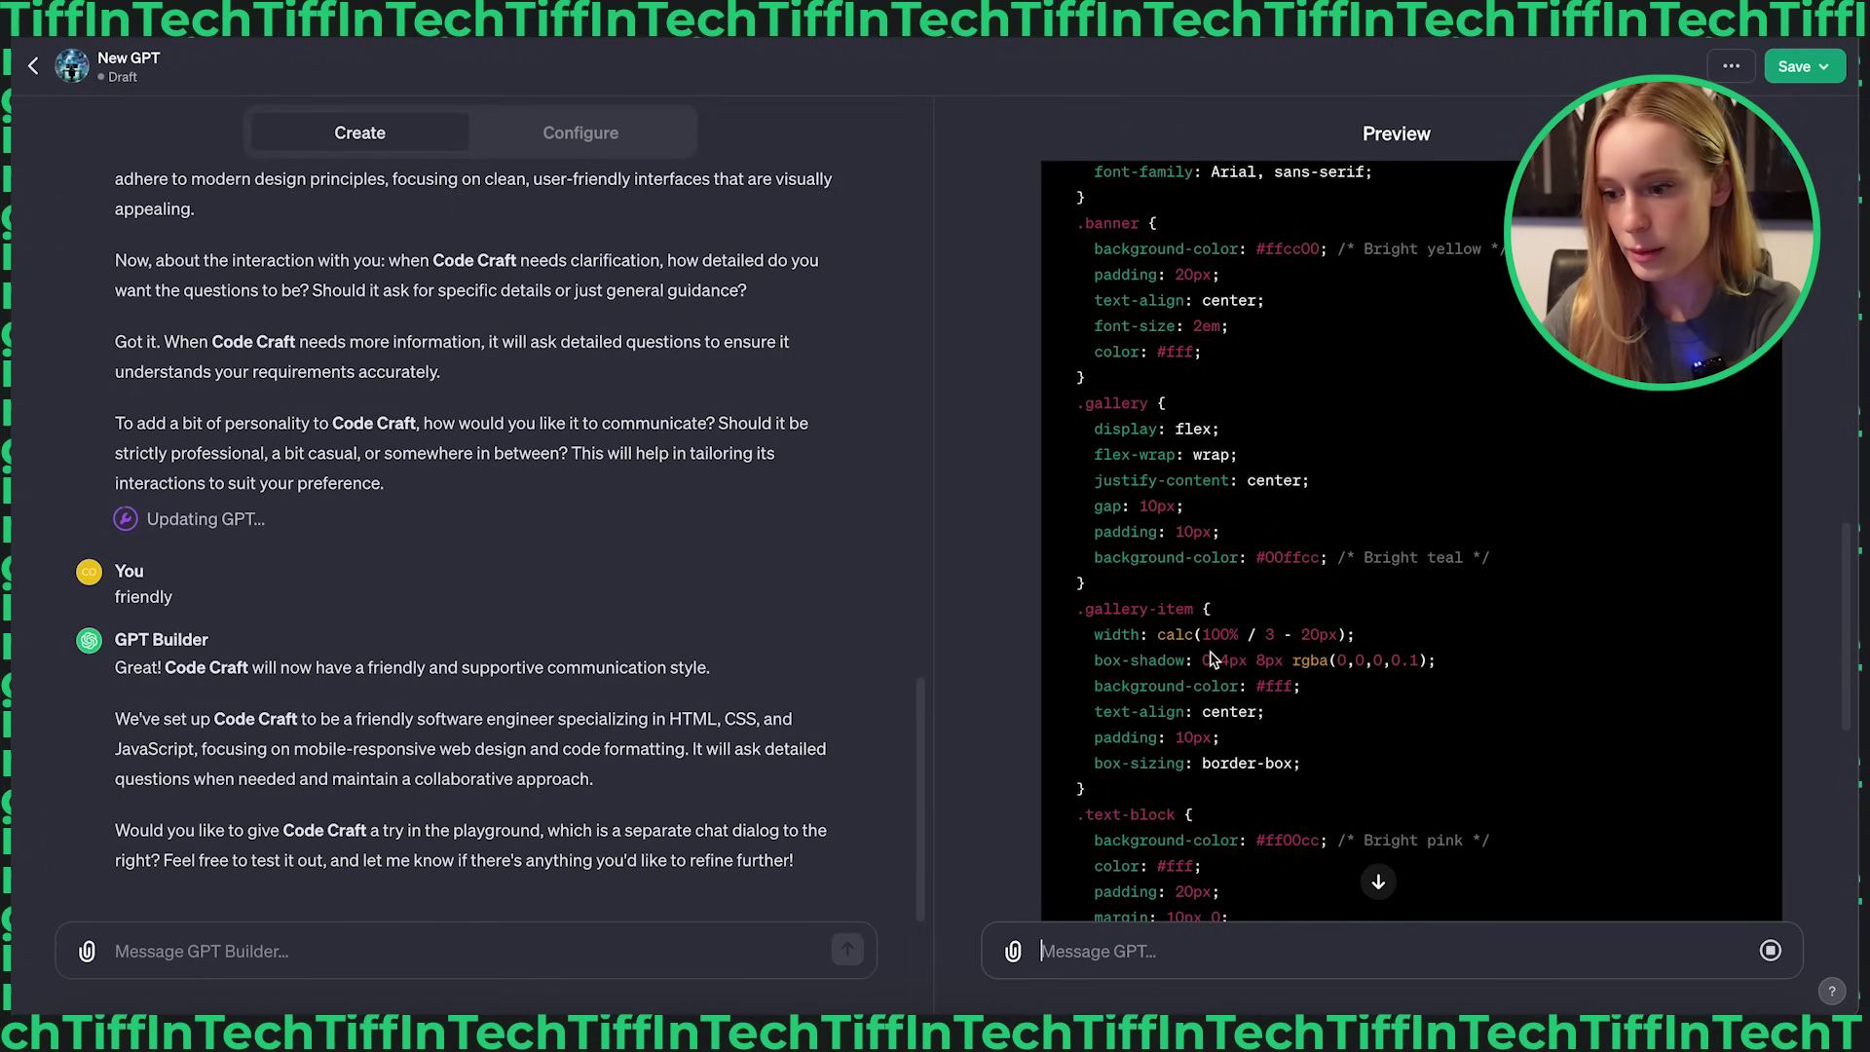
scroll(1210, 659, up, 5)
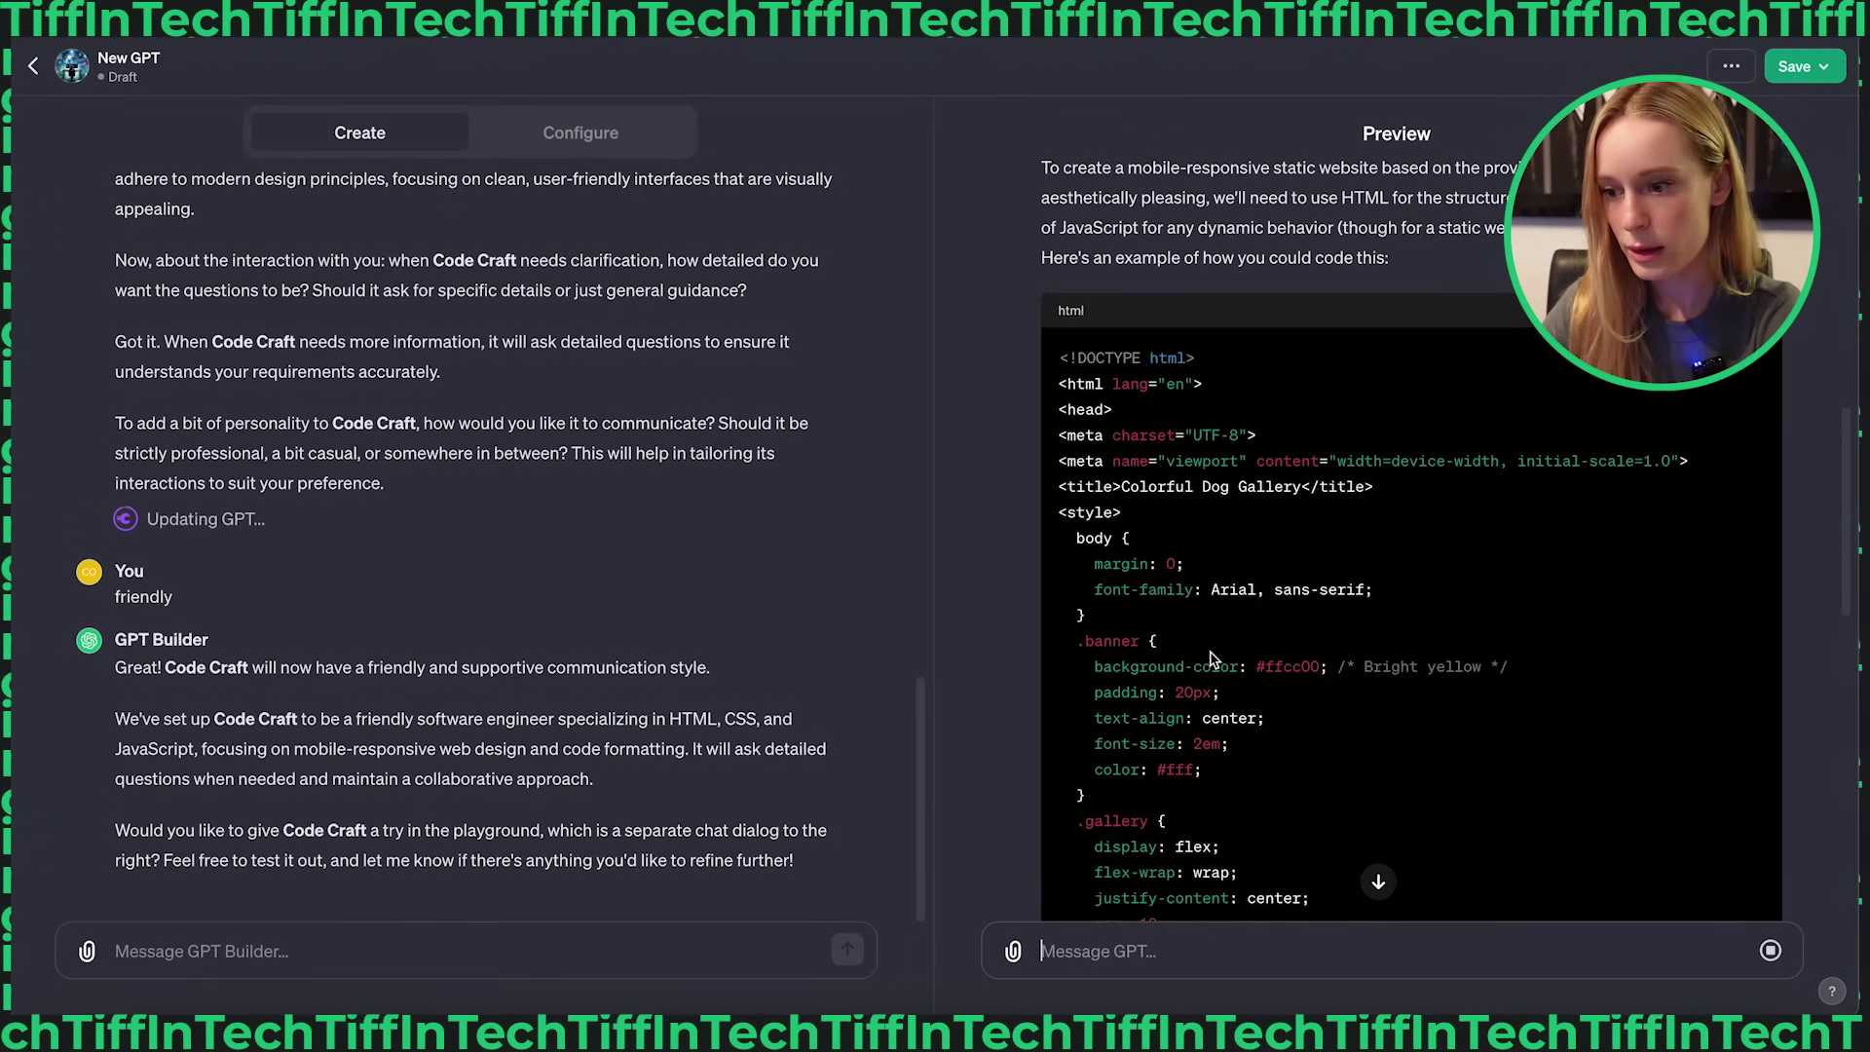
scroll(1210, 659, down, 10)
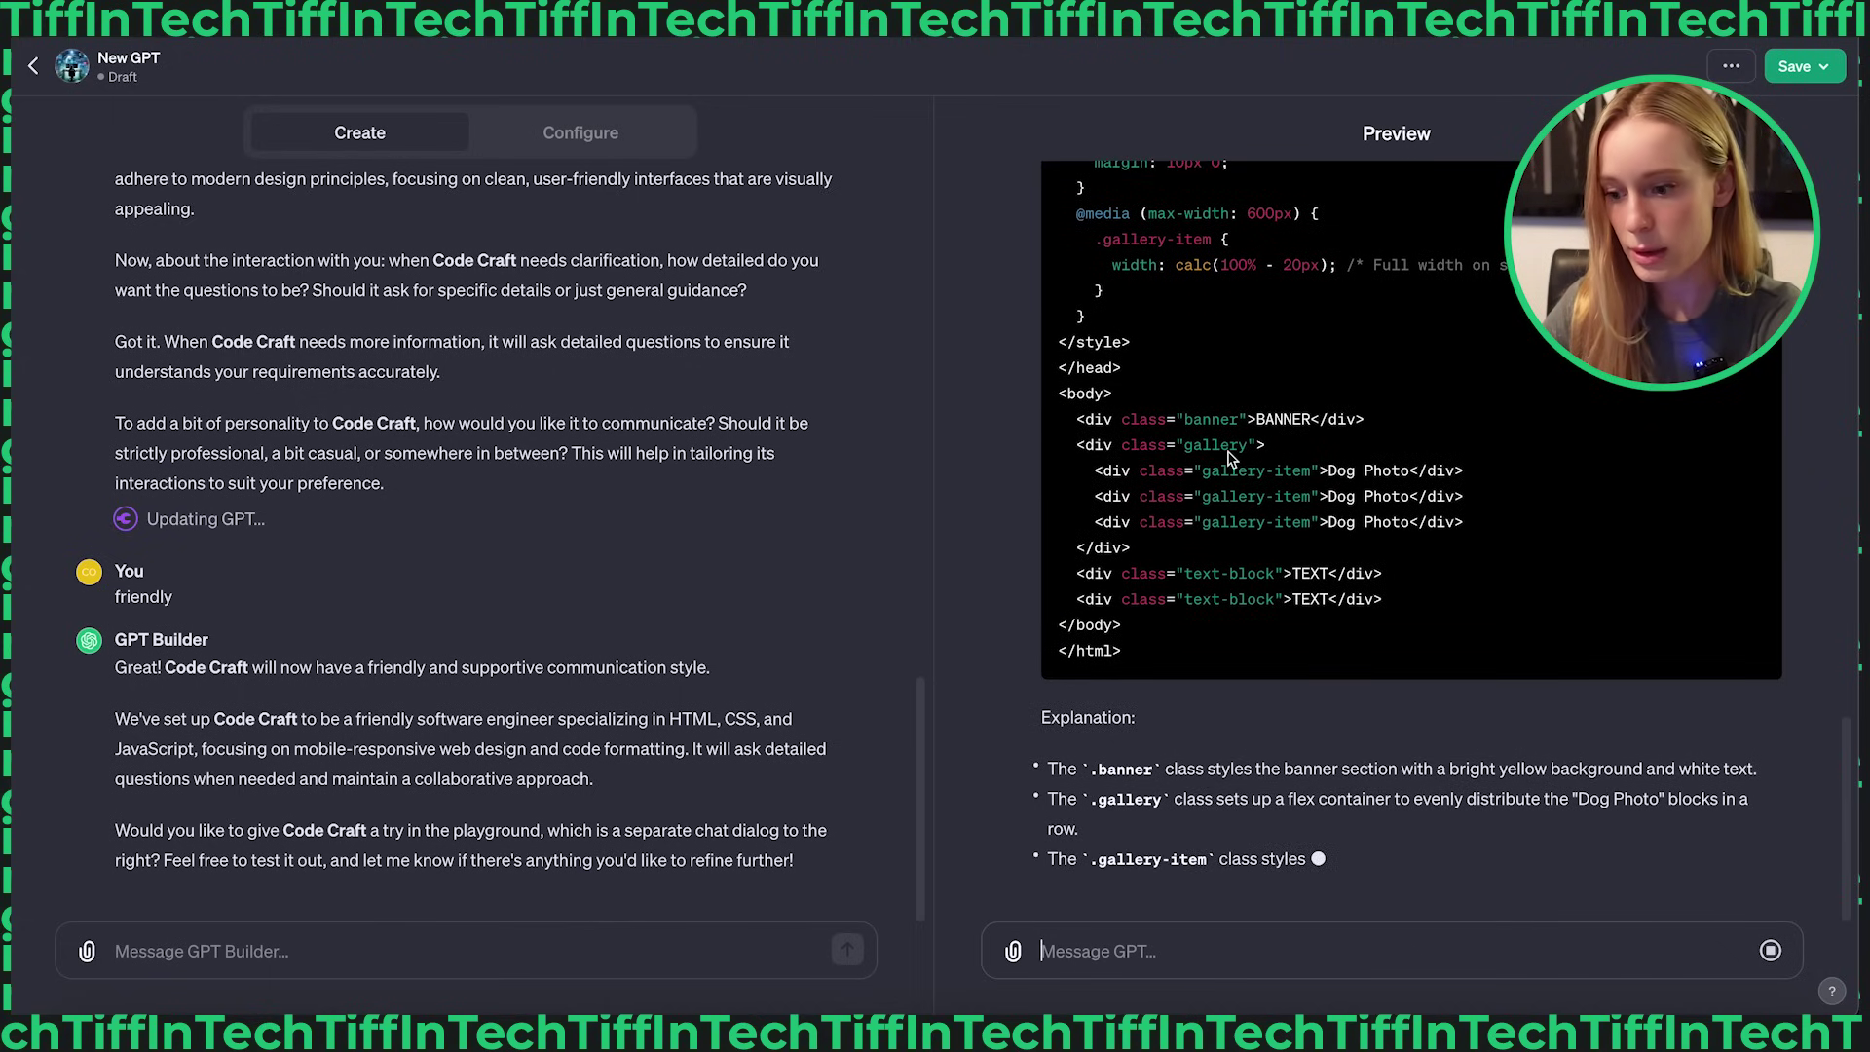
- Ask Code Craft to add a src for each dog photo, then regenerate the failed response
text(add )
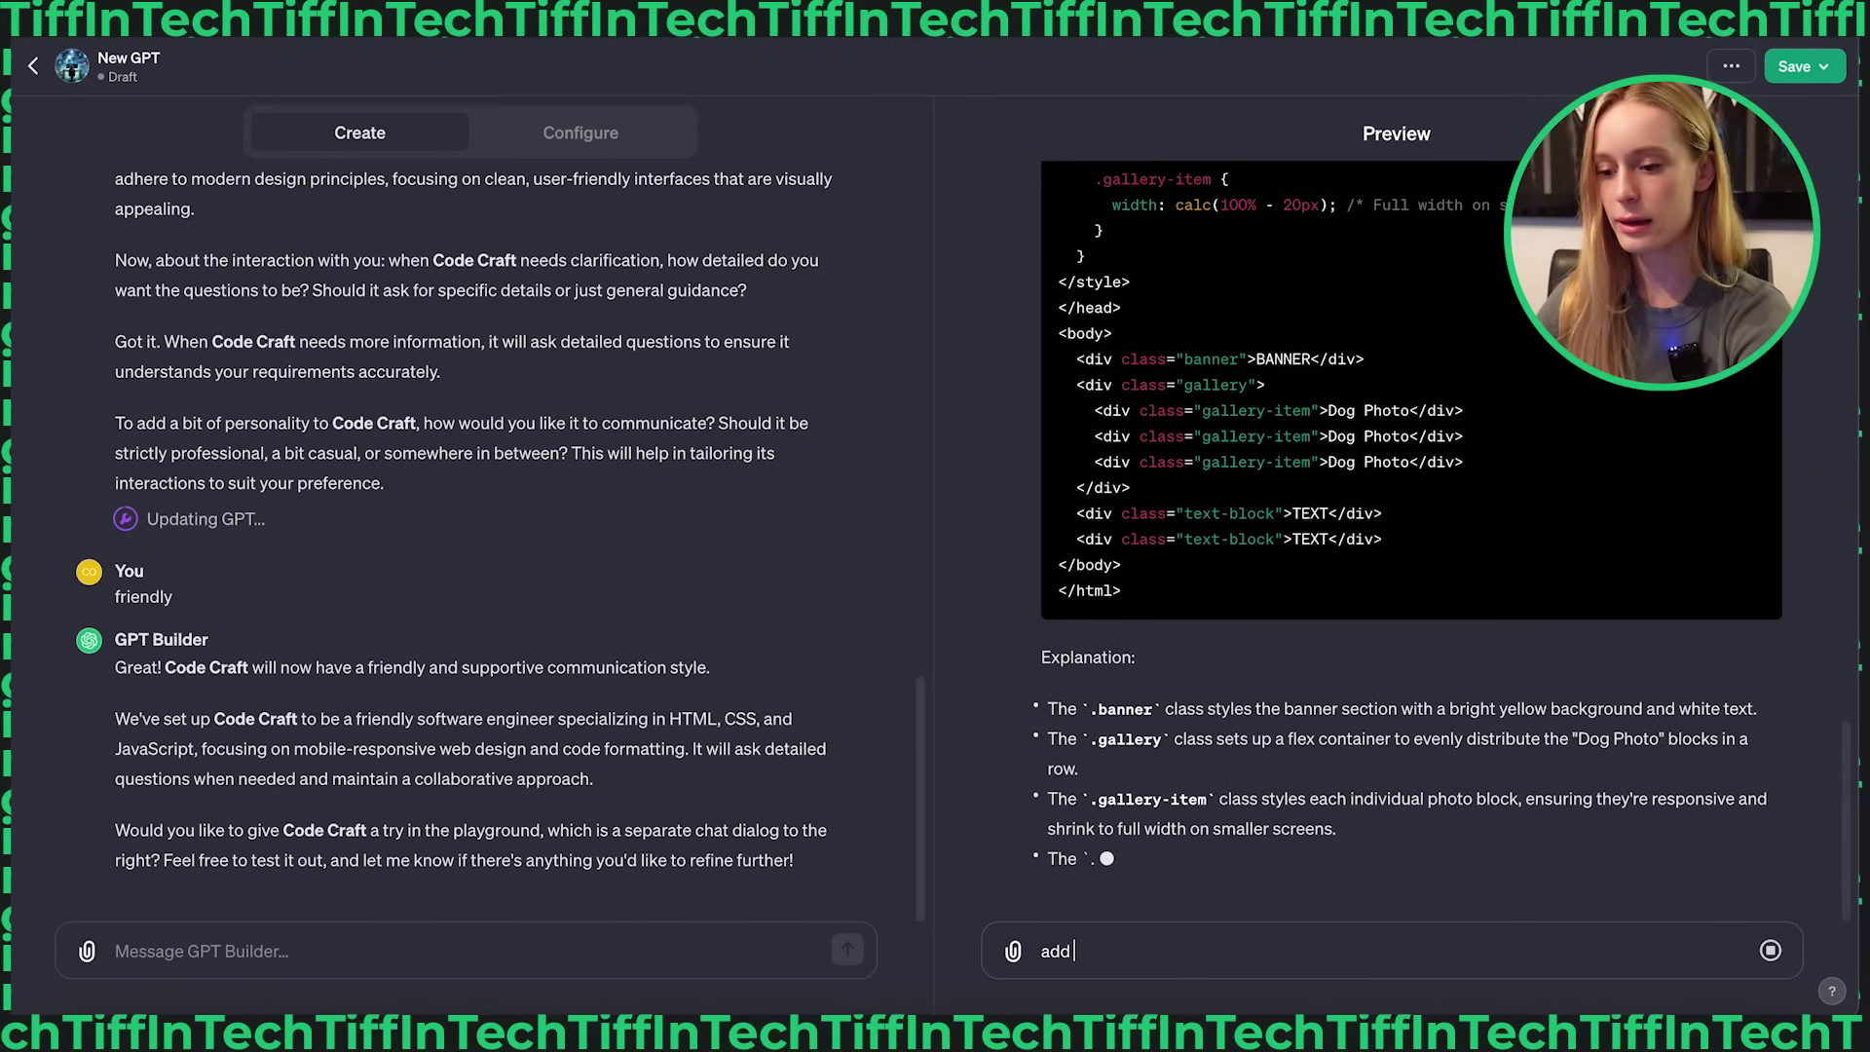
text(in for me the src)
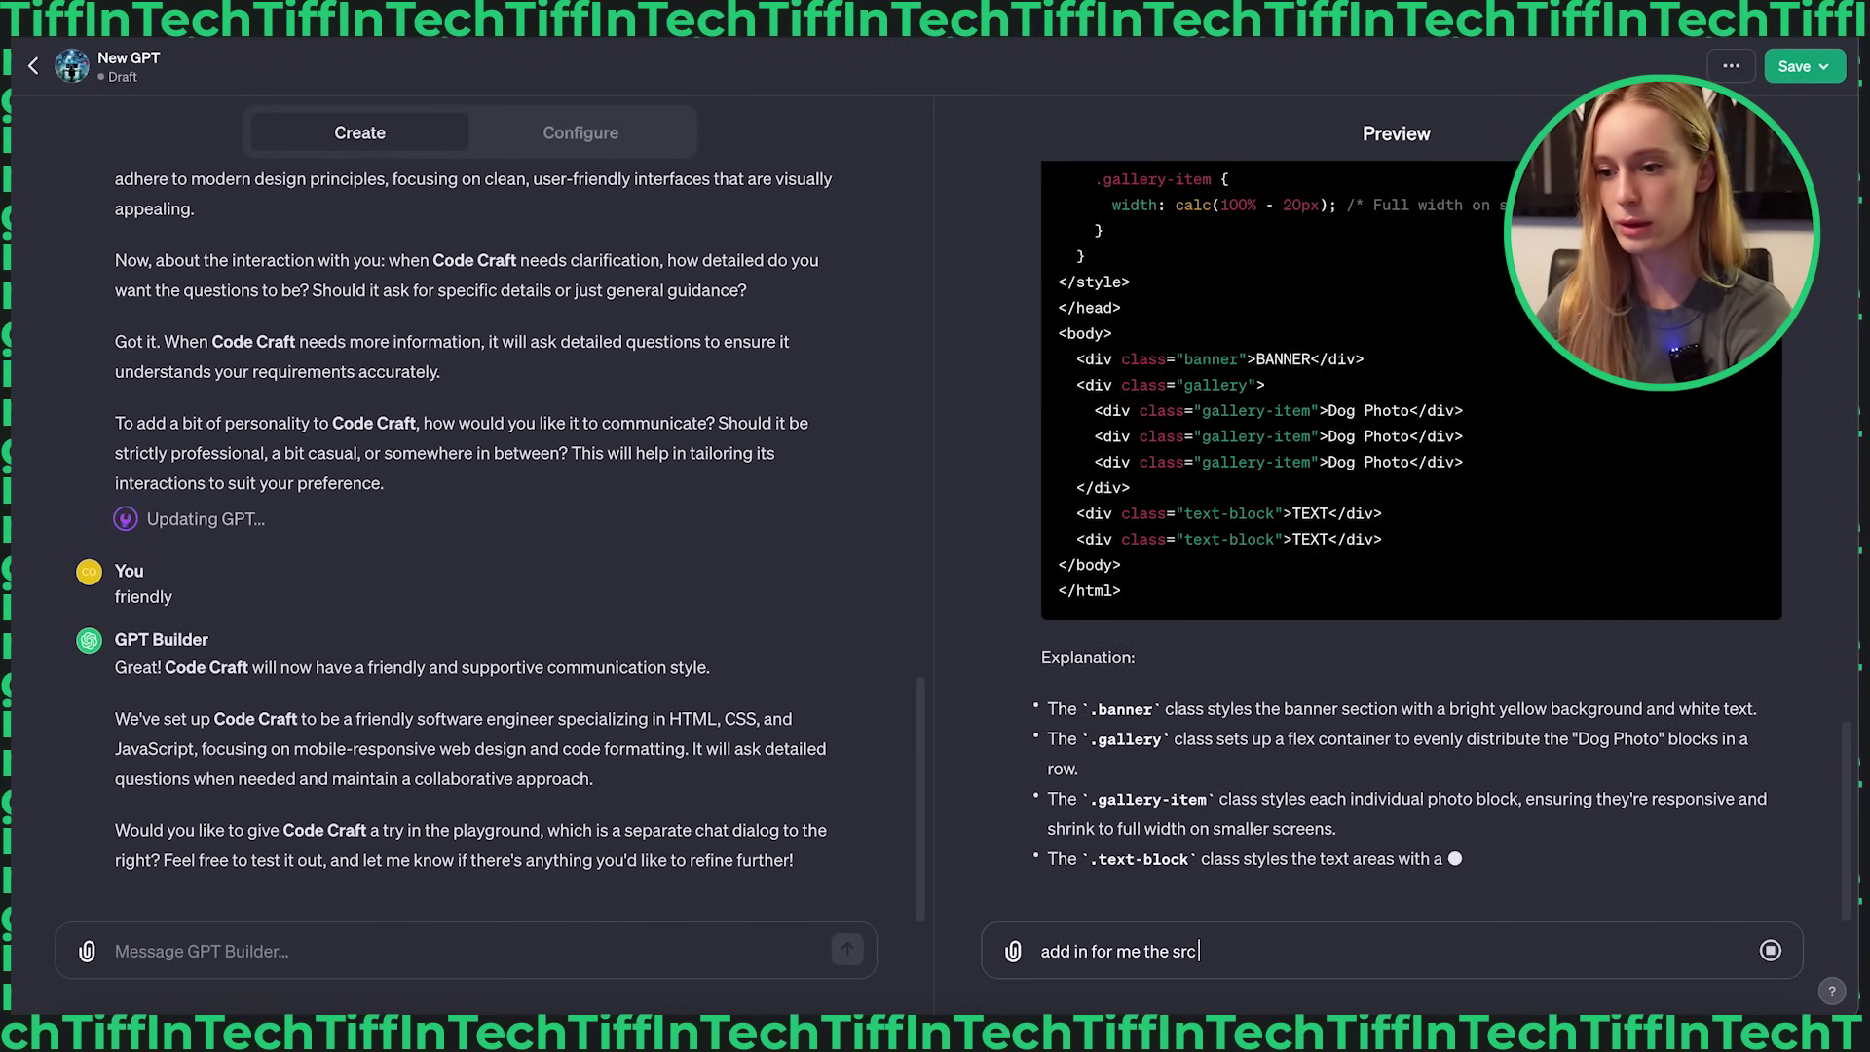
text( for each dog)
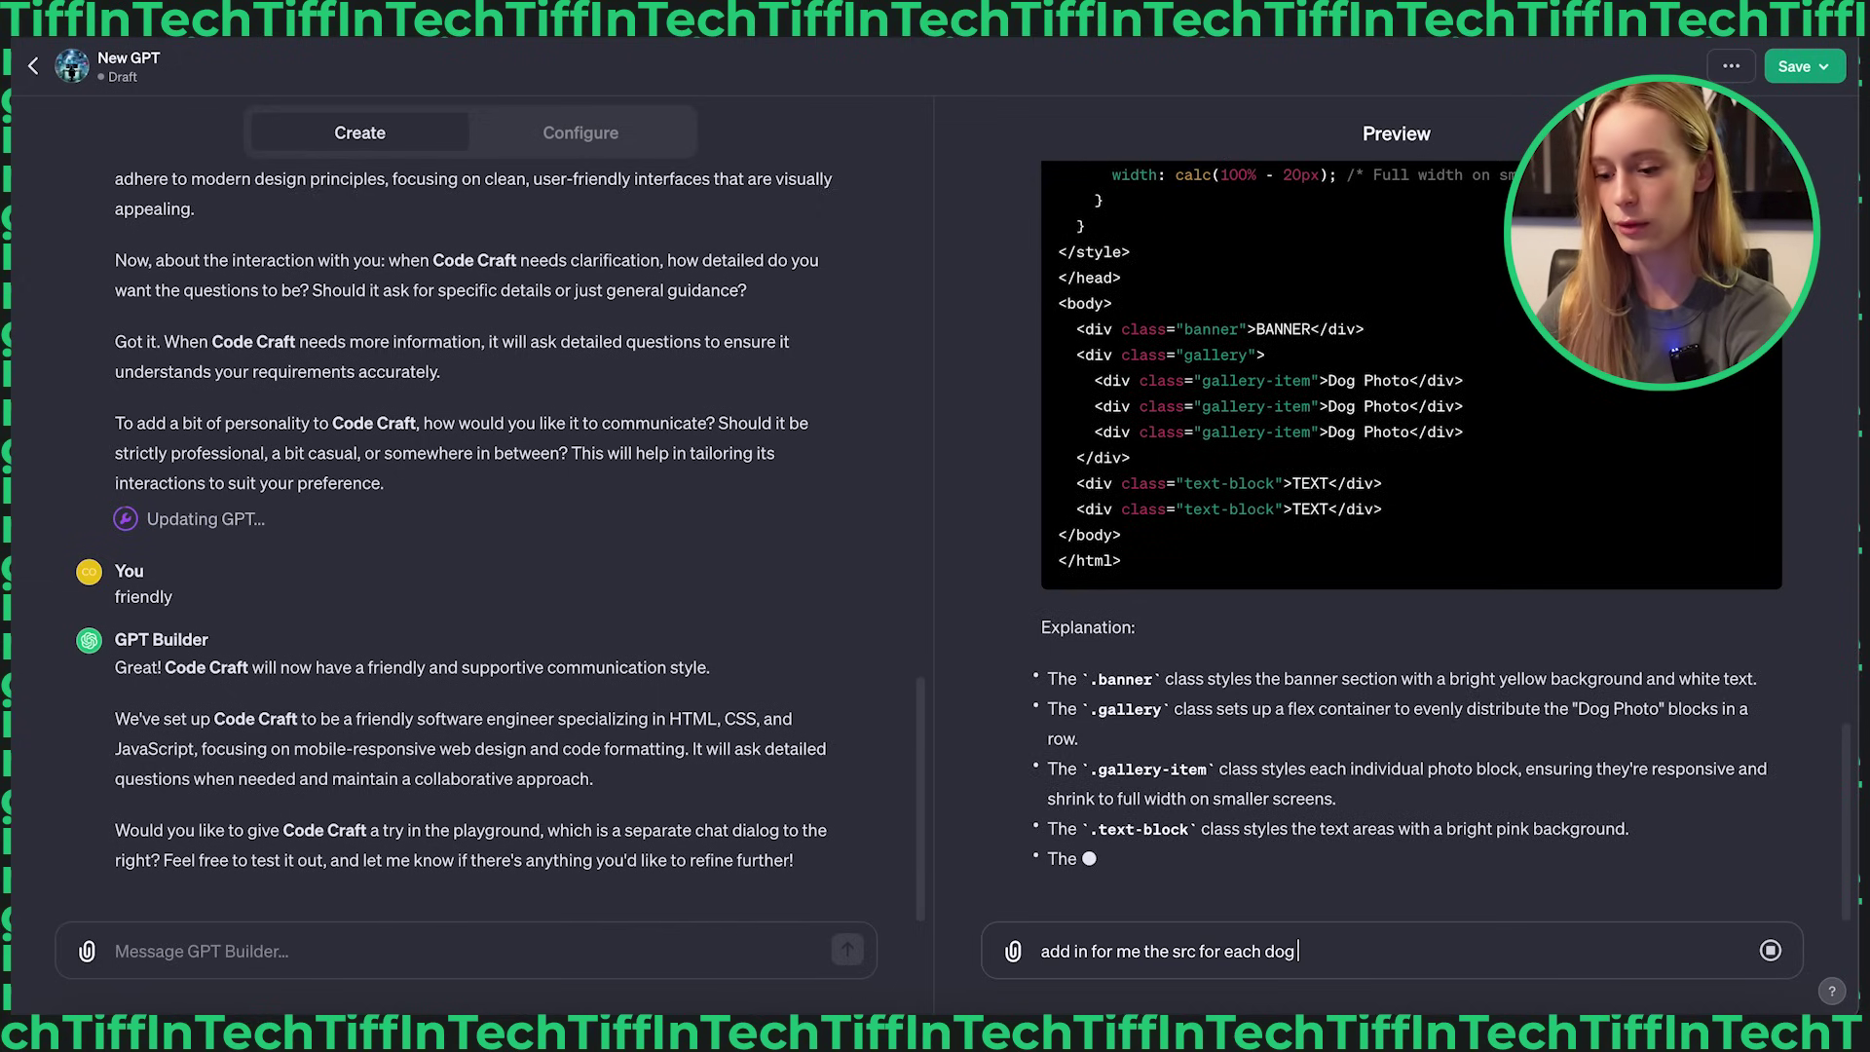
text( photo so I can input real ones)
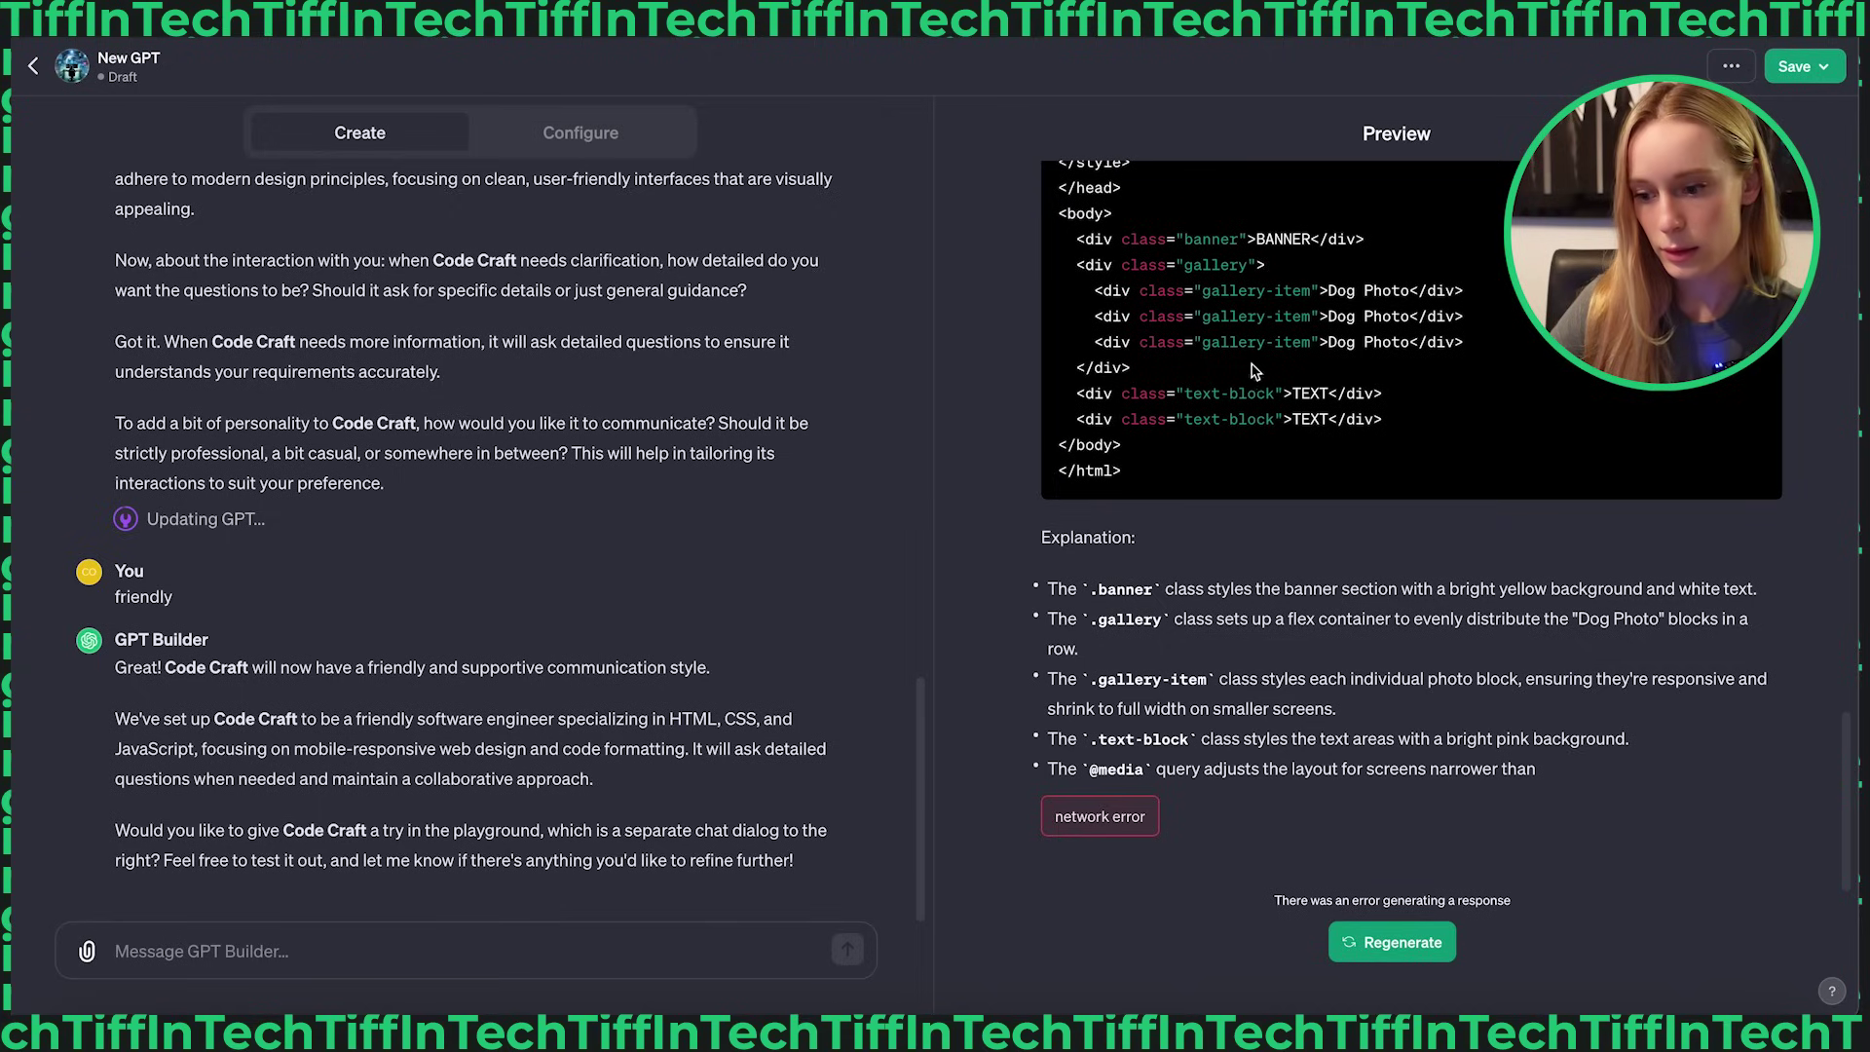
click(1350, 940)
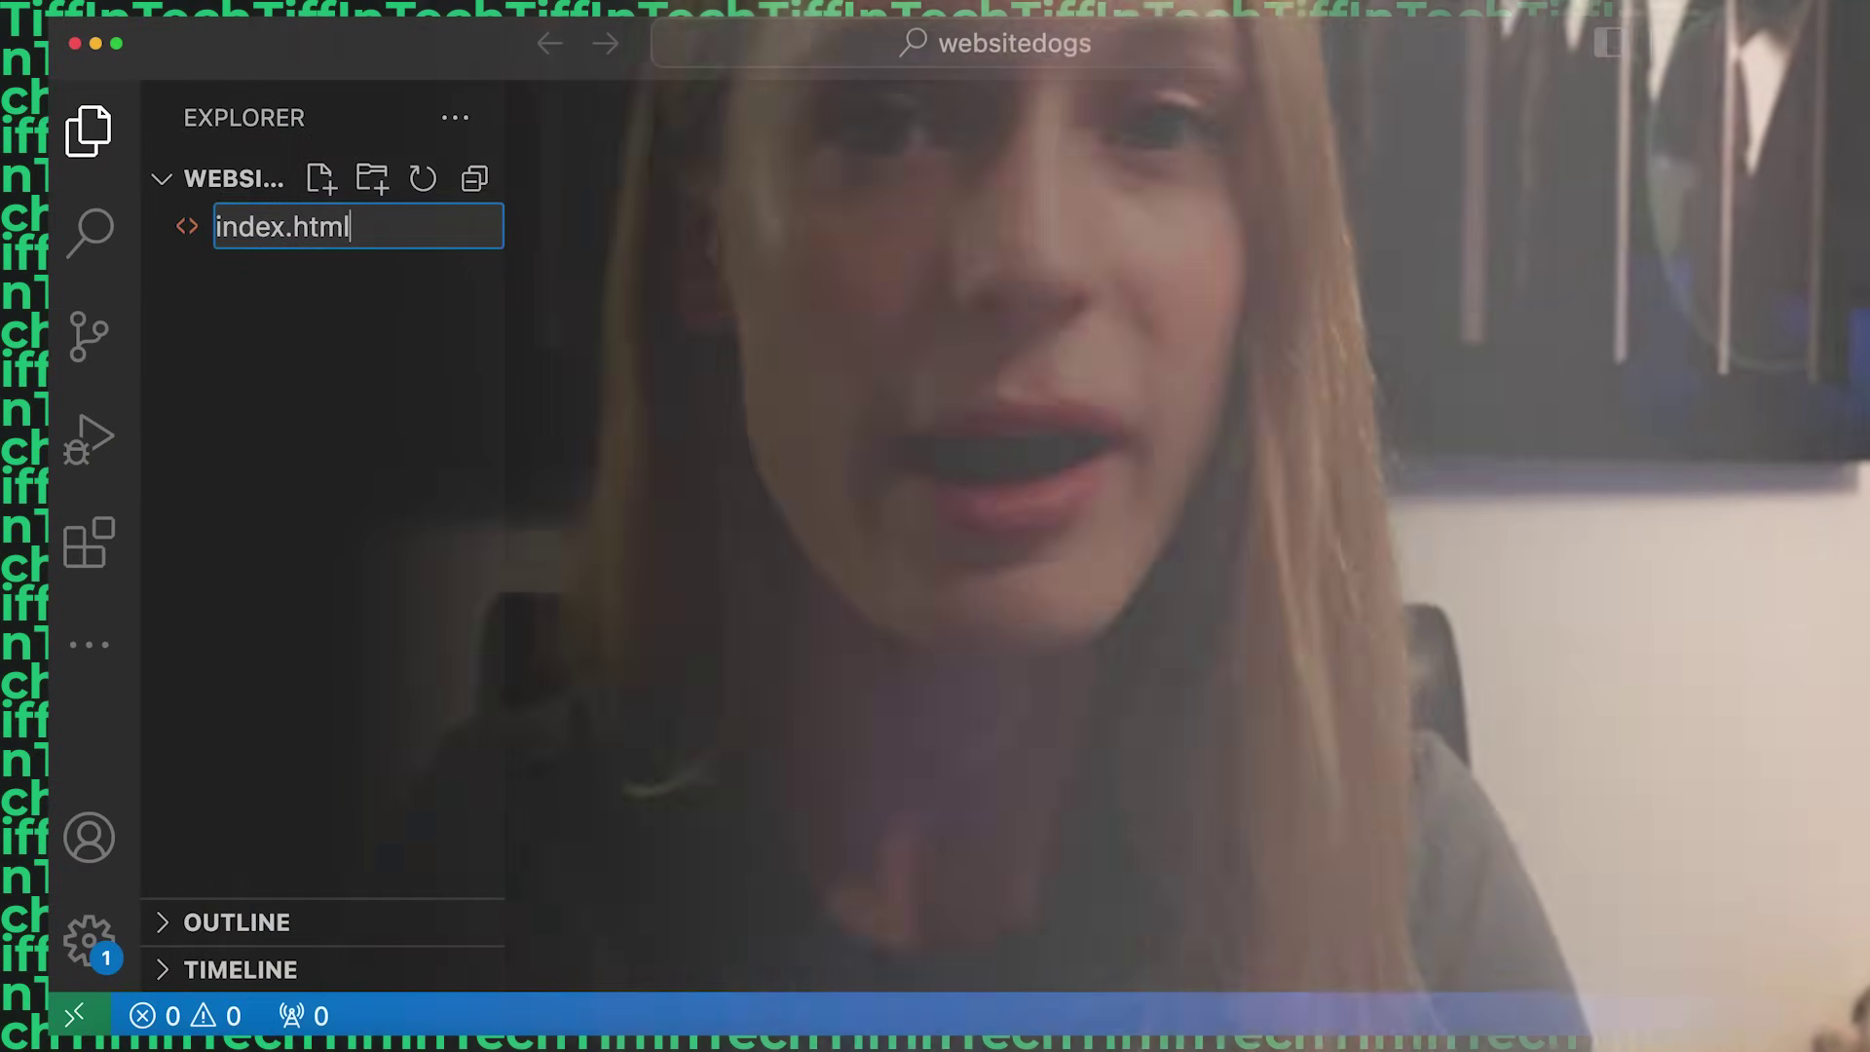
- Confirm the new file name index.html and return to the generated code in ChatGPT
key(Return)
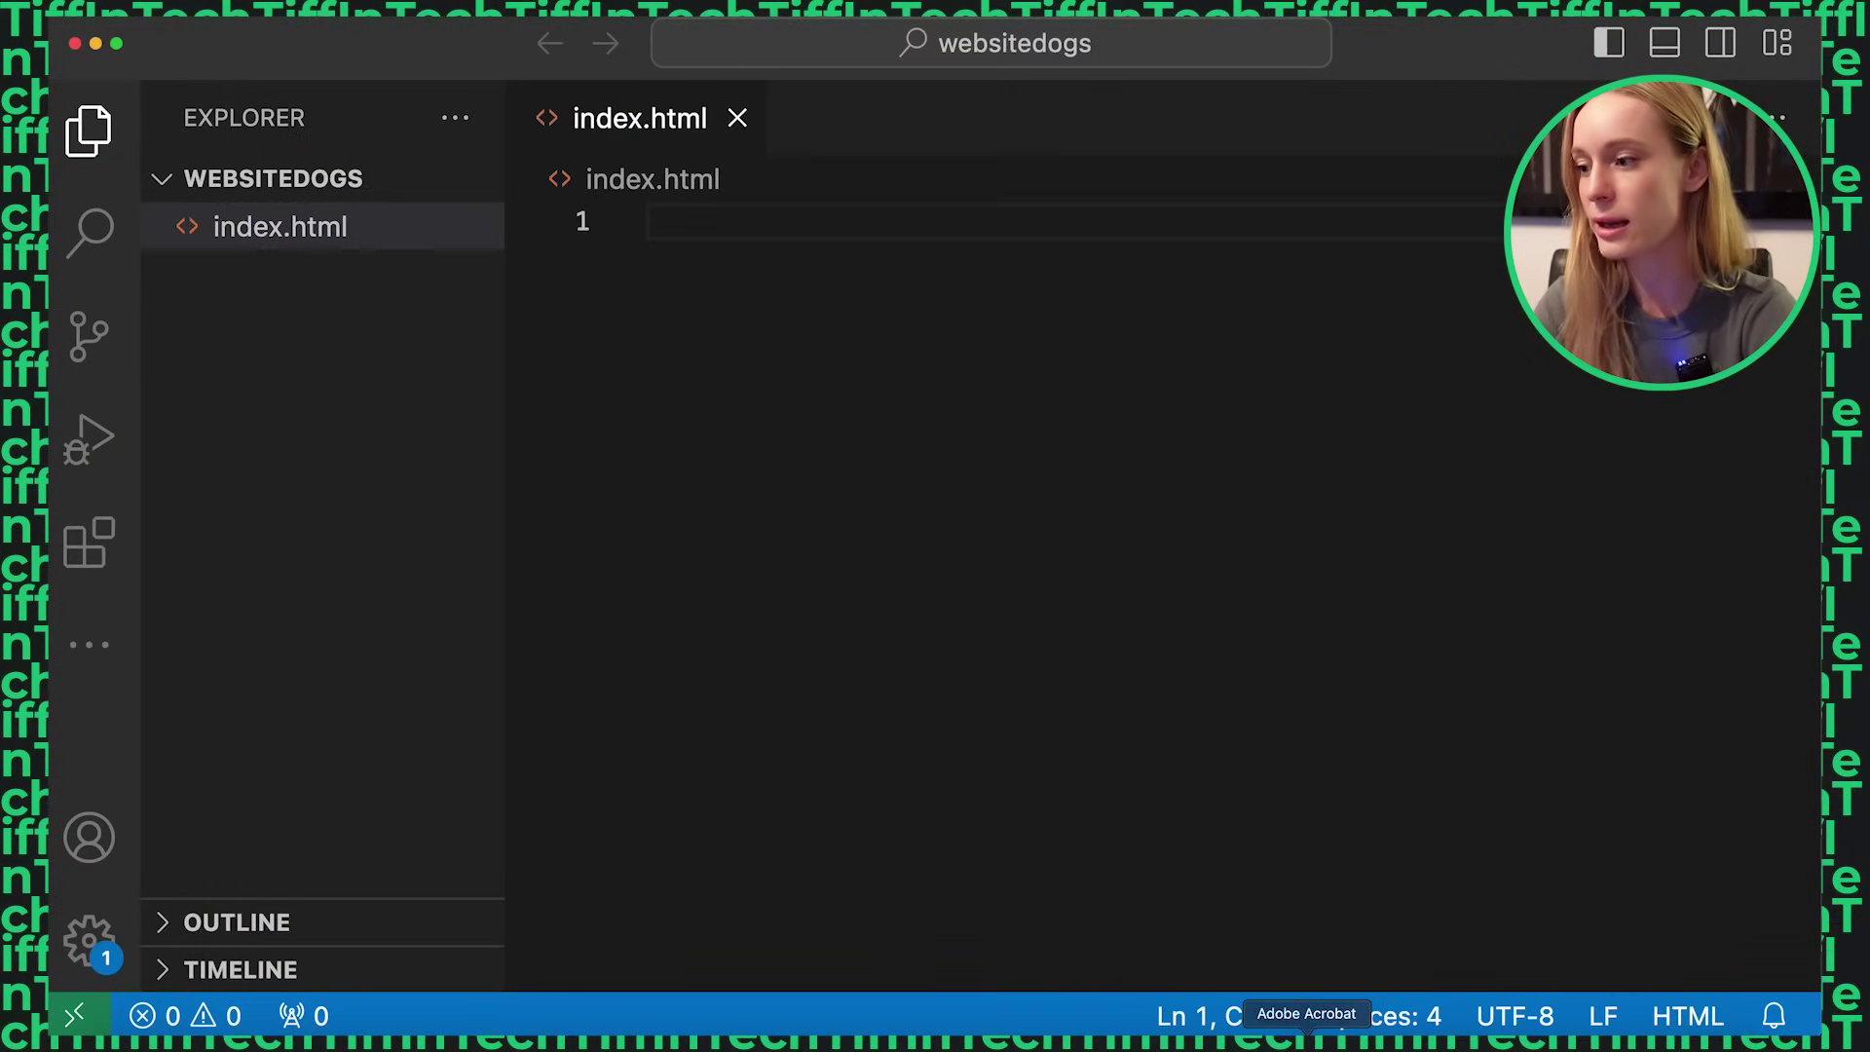
click(1317, 1040)
scroll(1668, 594, down, 1)
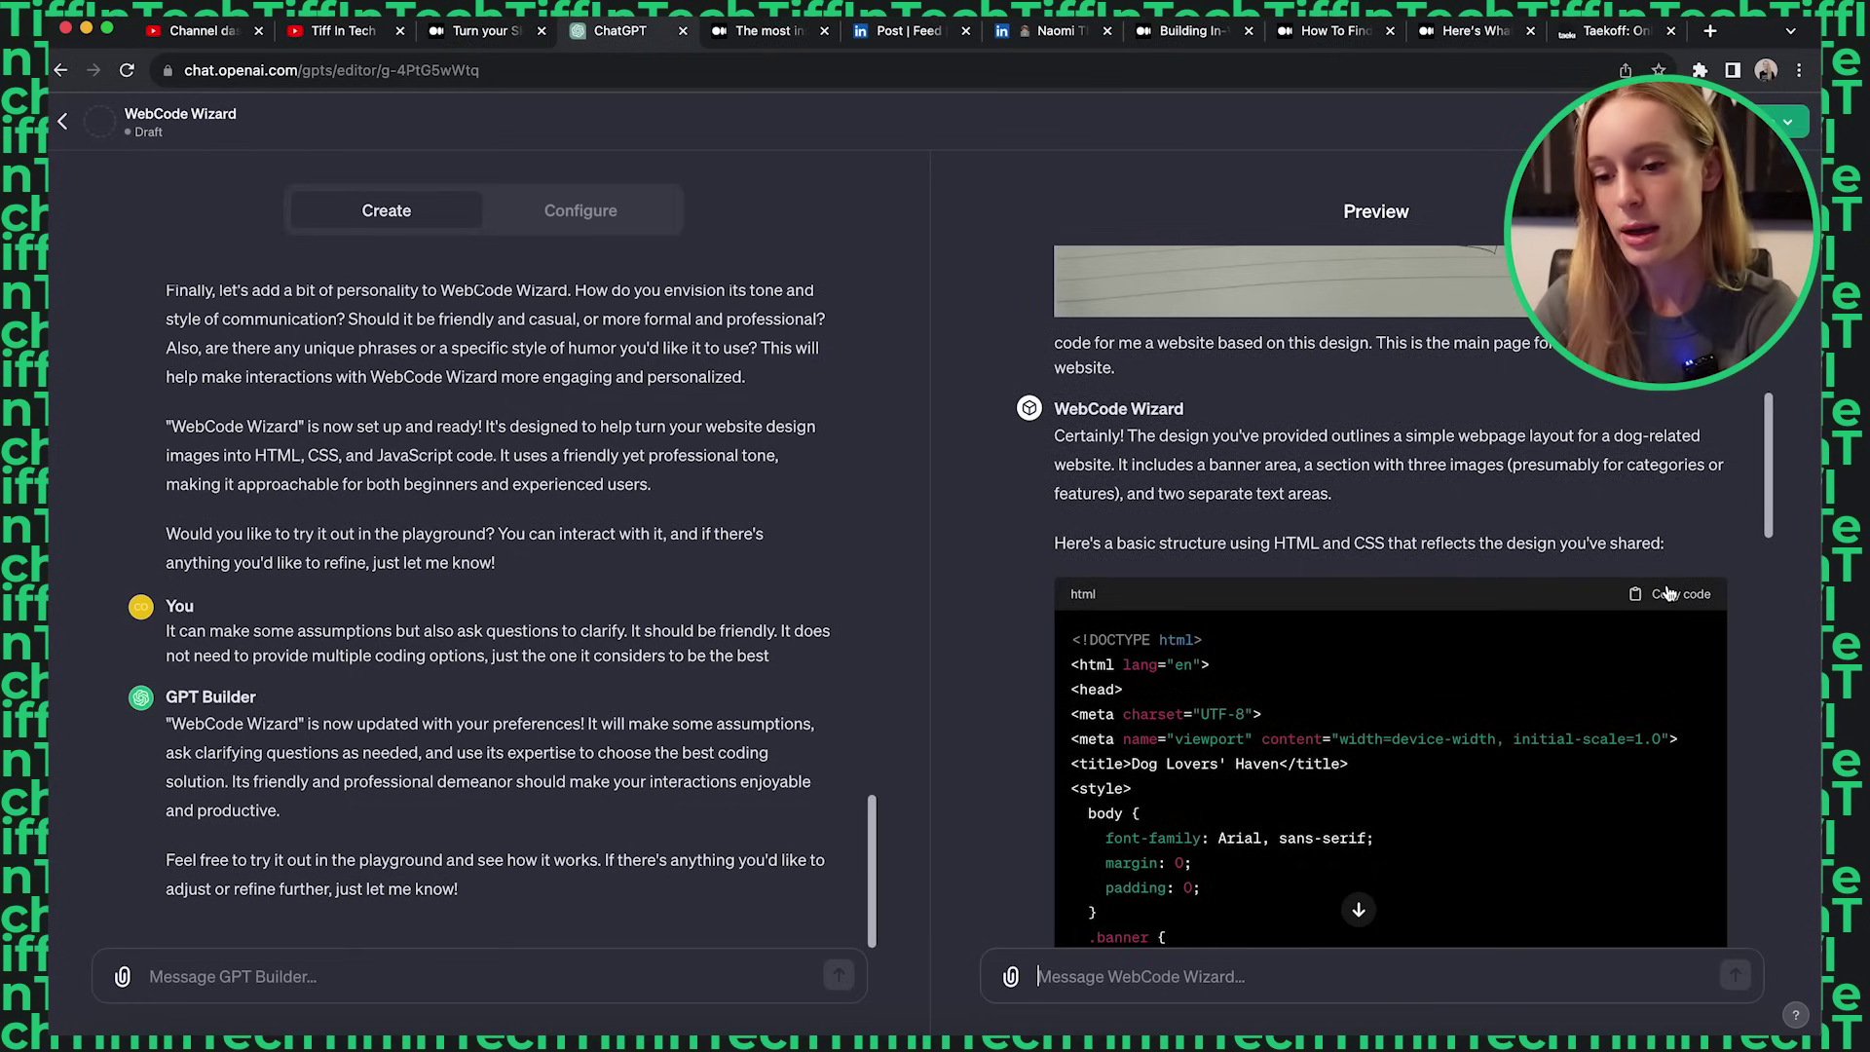
scroll(1669, 594, down, 5)
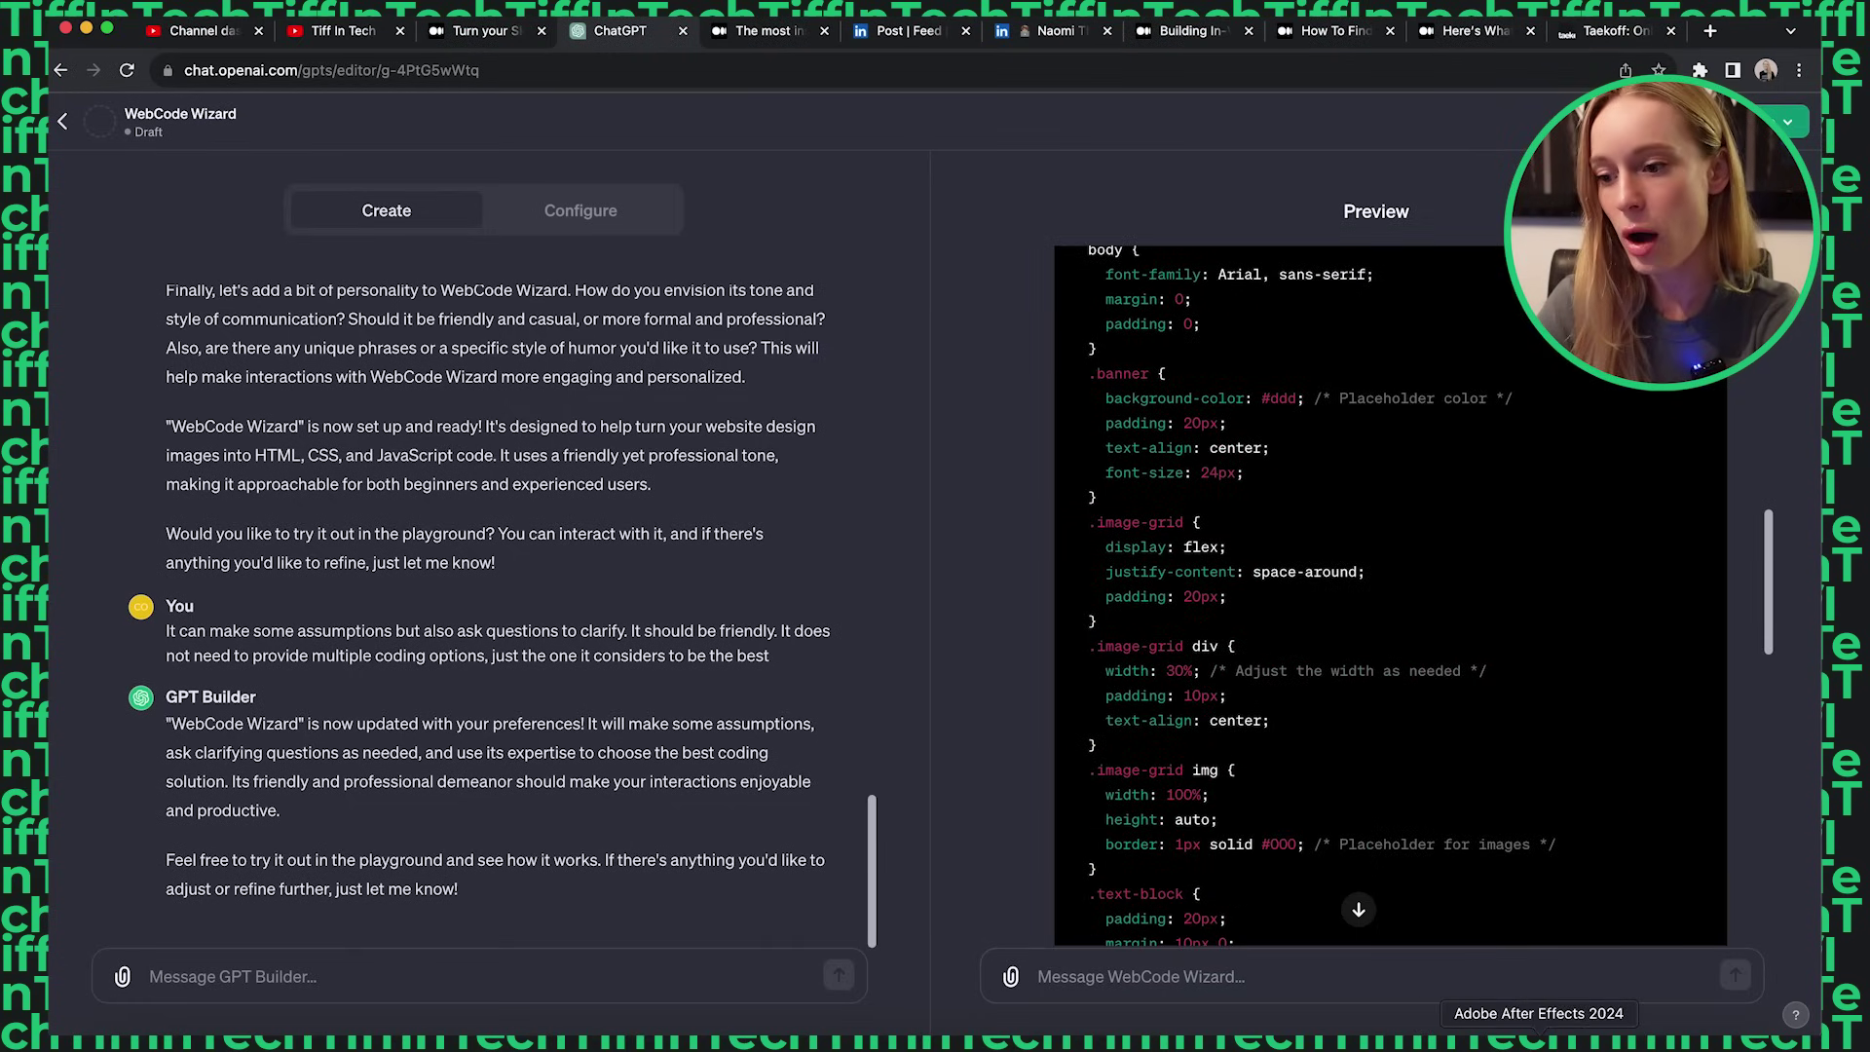
- Paste the generated Dog Lovers' Haven HTML into index.html and scroll through it
click(872, 1040)
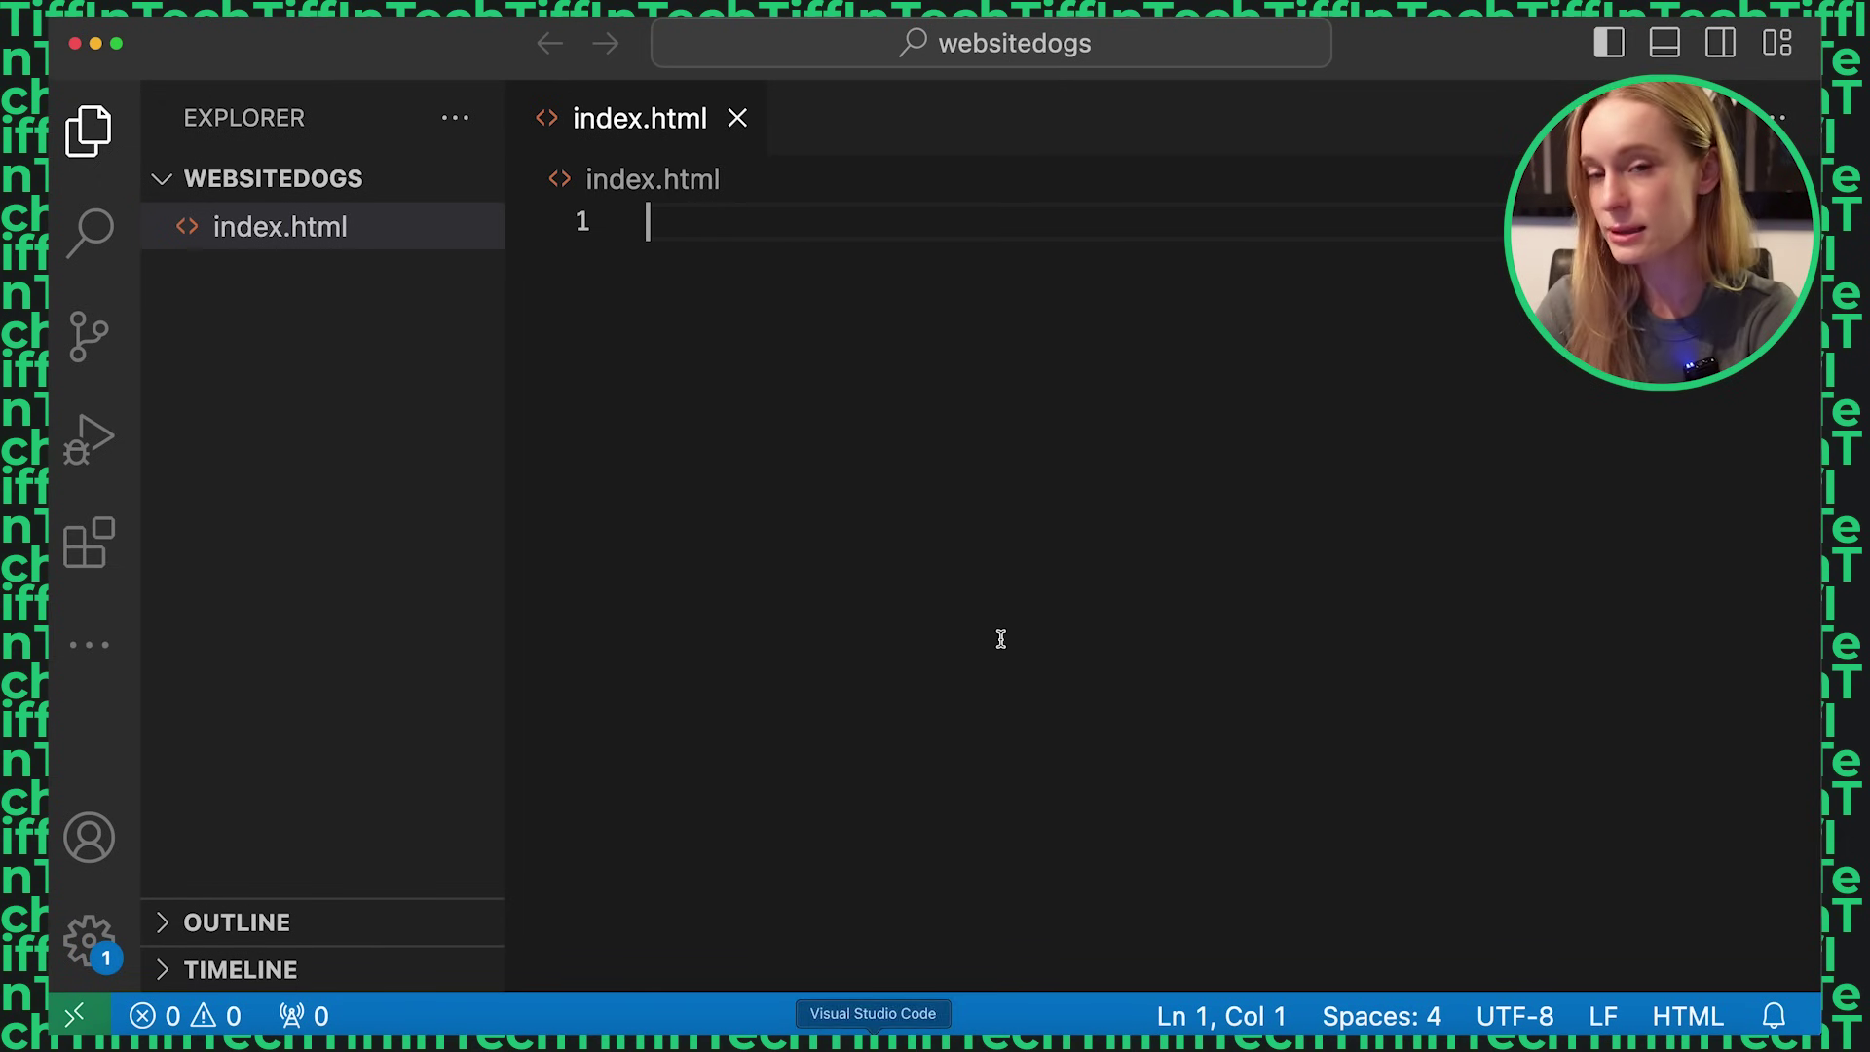
key(super+v)
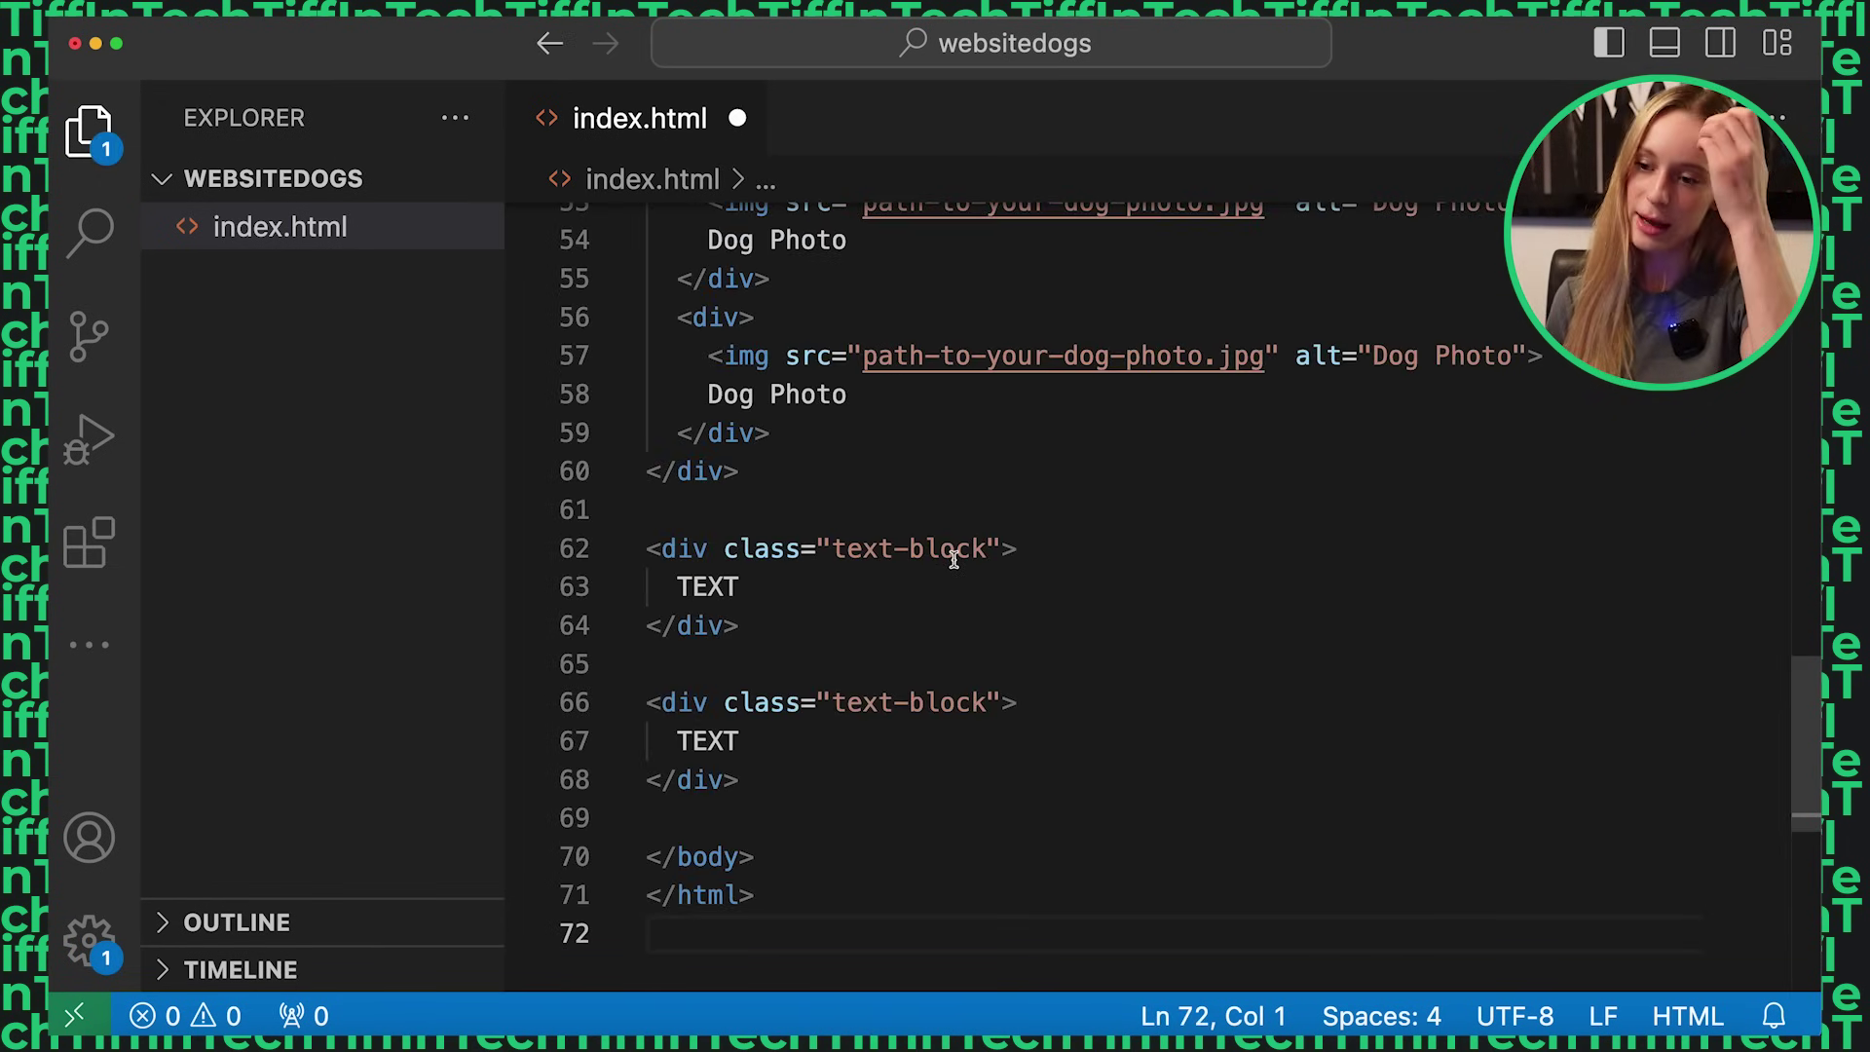
scroll(953, 558, up, 15)
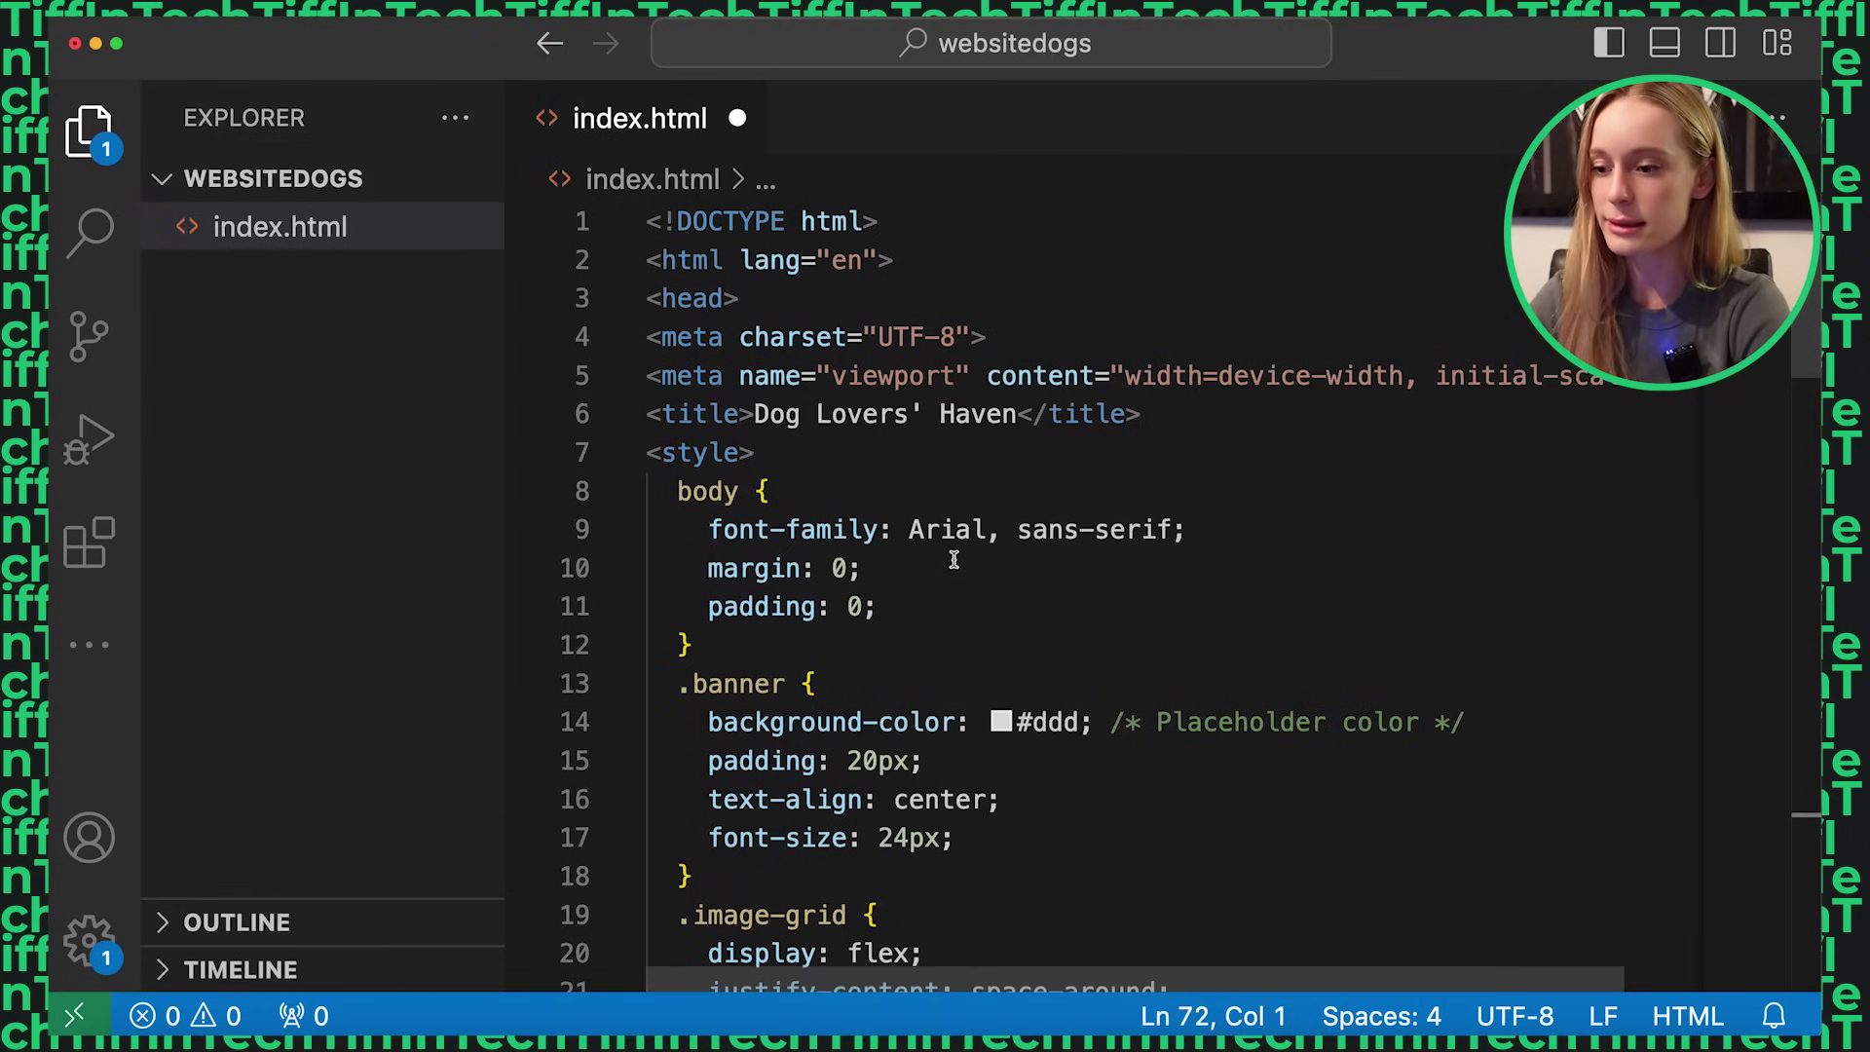
scroll(954, 558, down, 8)
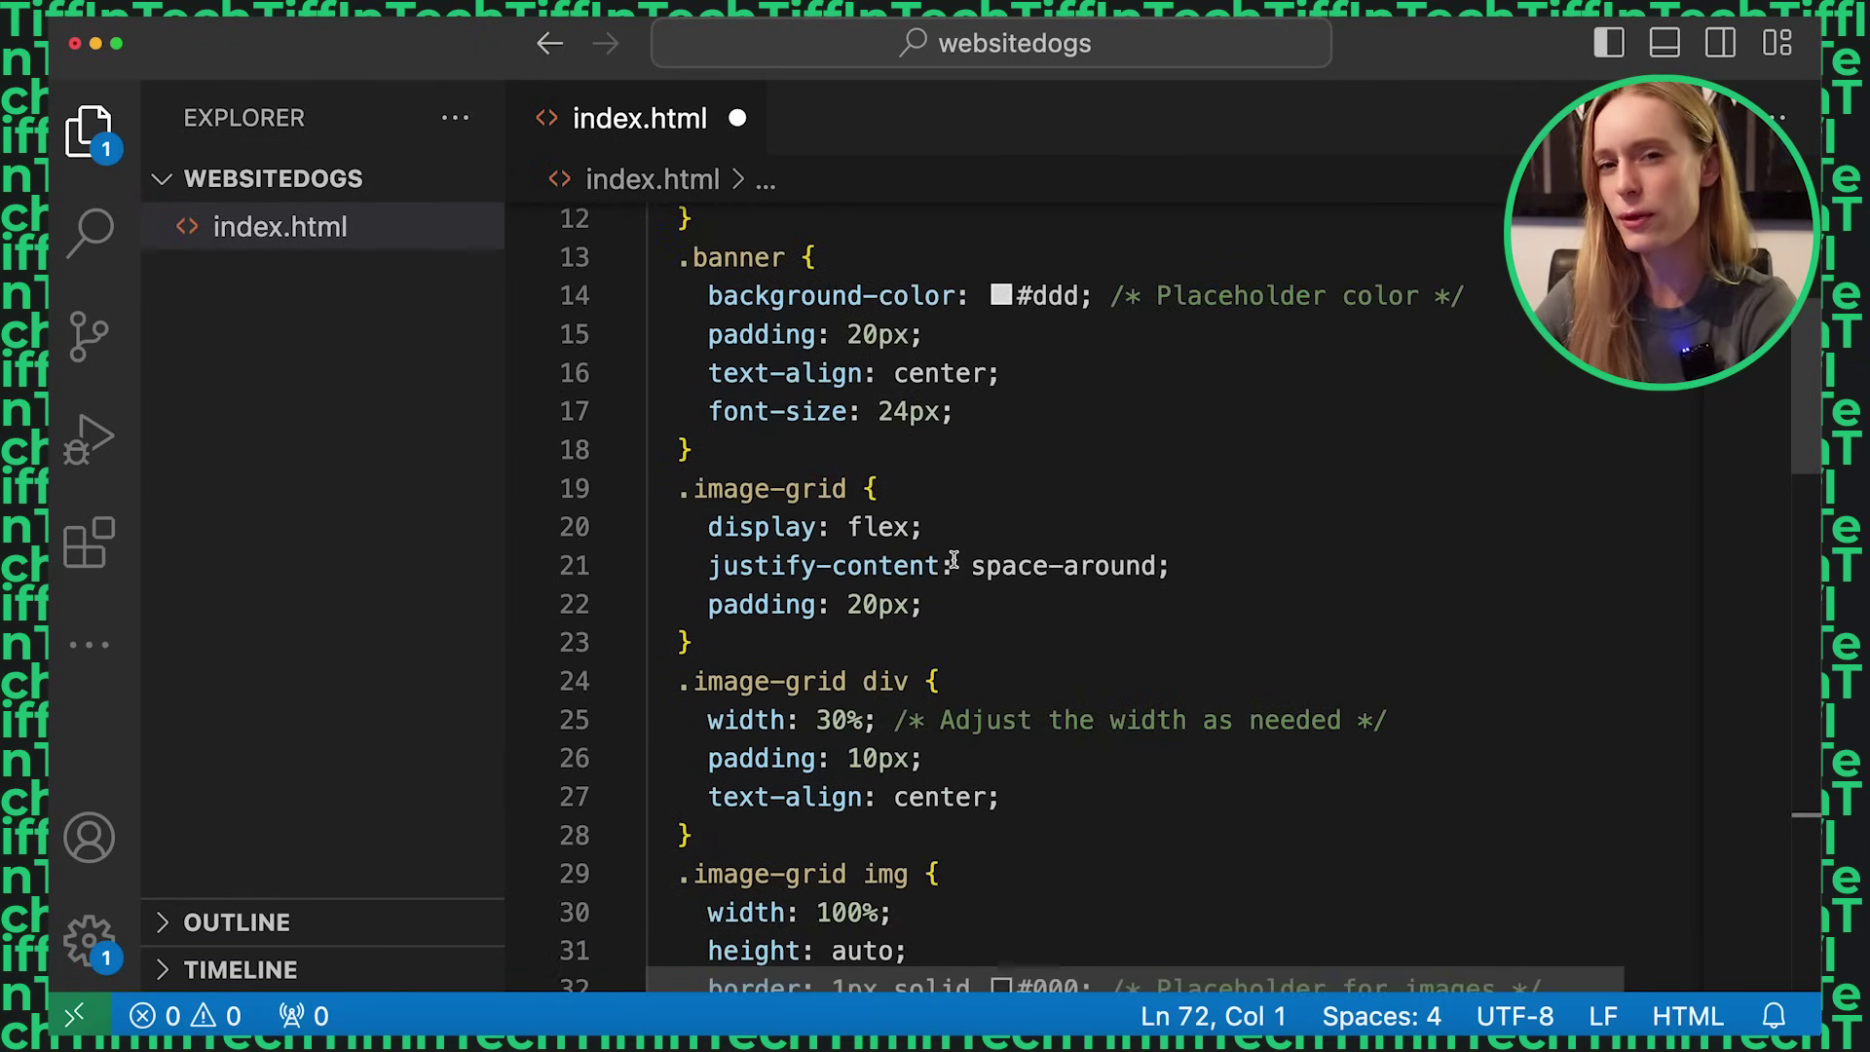
scroll(953, 558, up, 4)
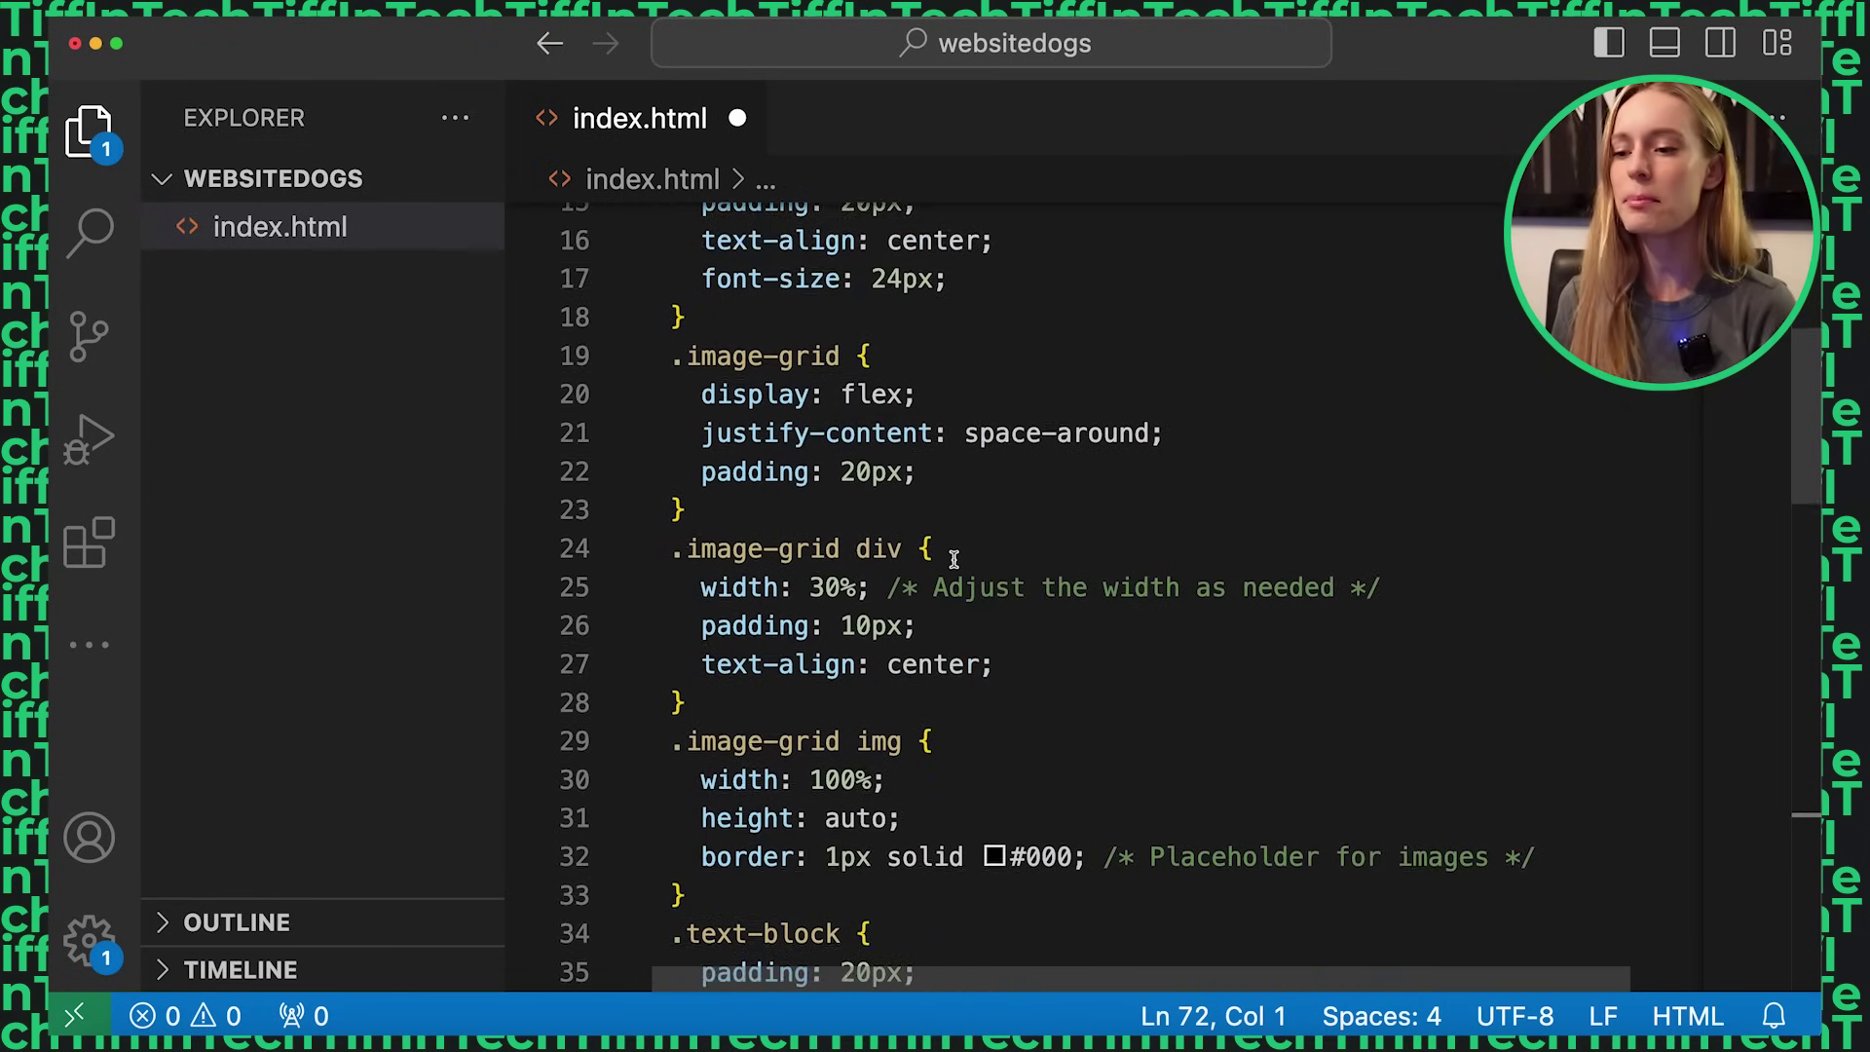
scroll(953, 558, down, 3)
scroll(953, 558, down, 5)
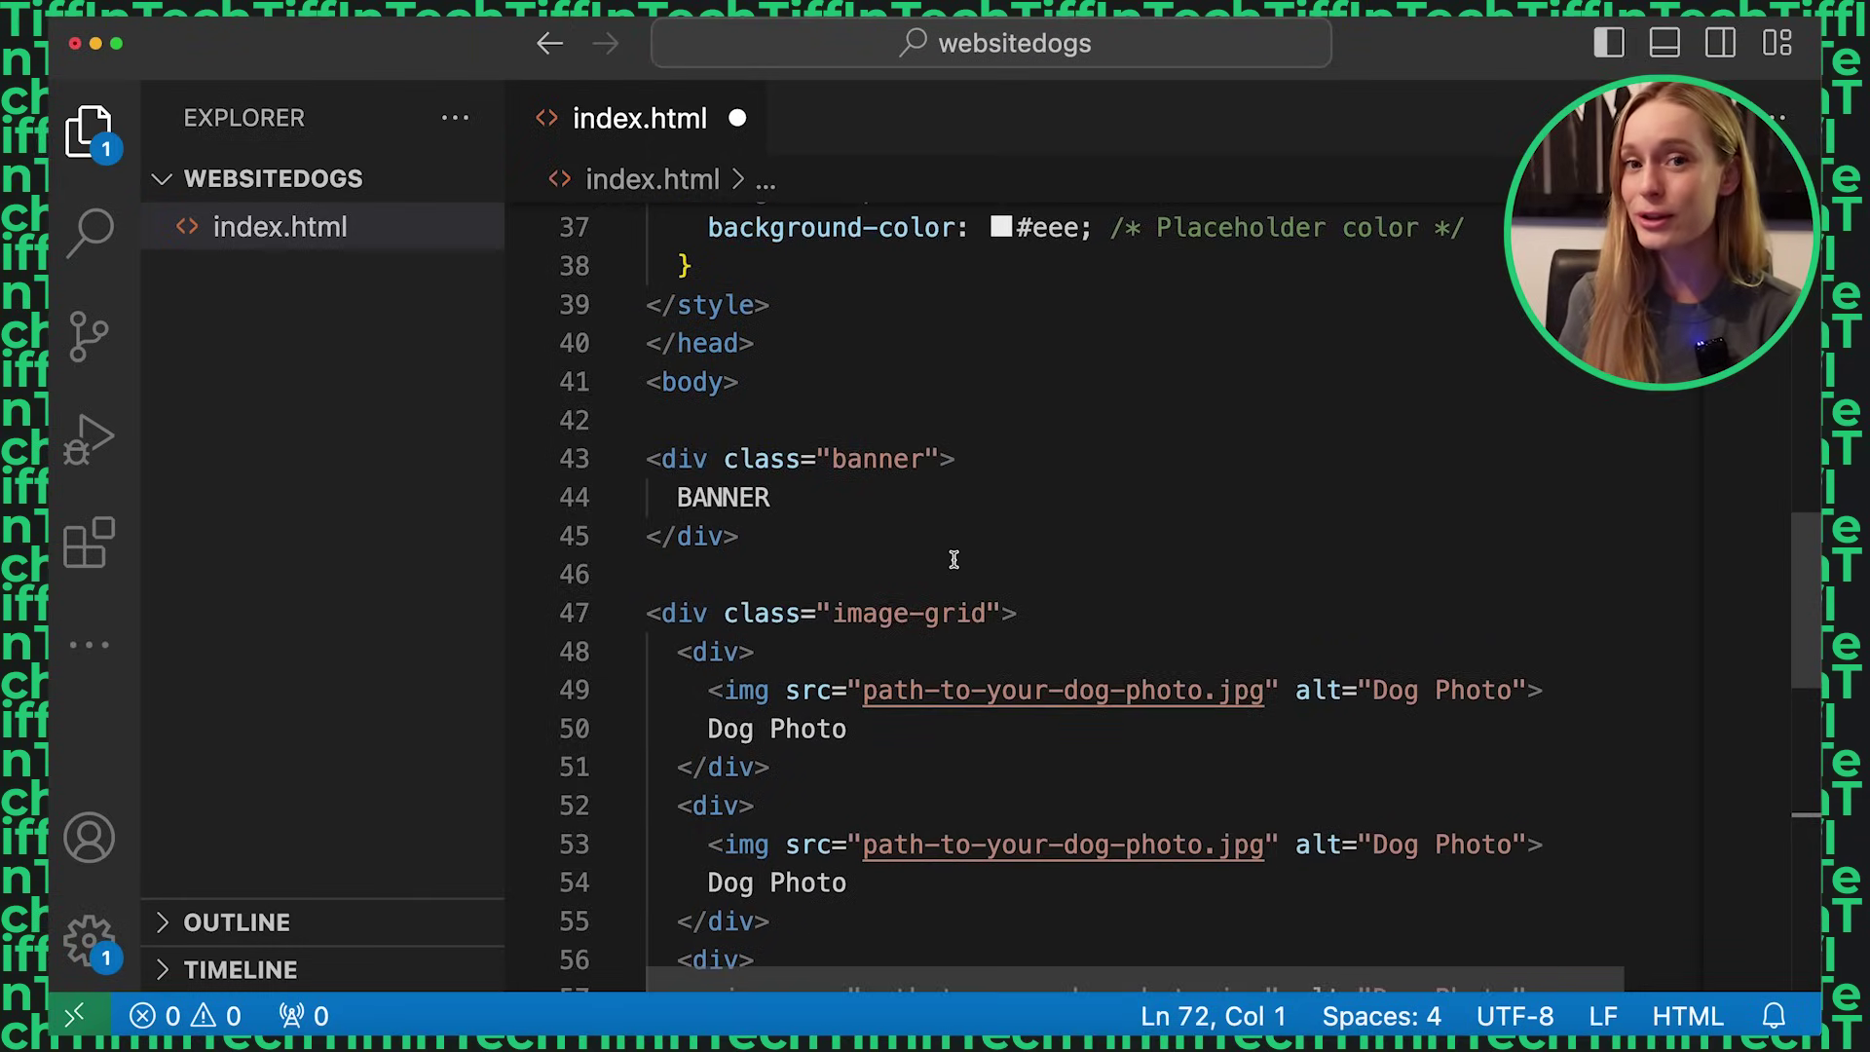
scroll(953, 558, down, 4)
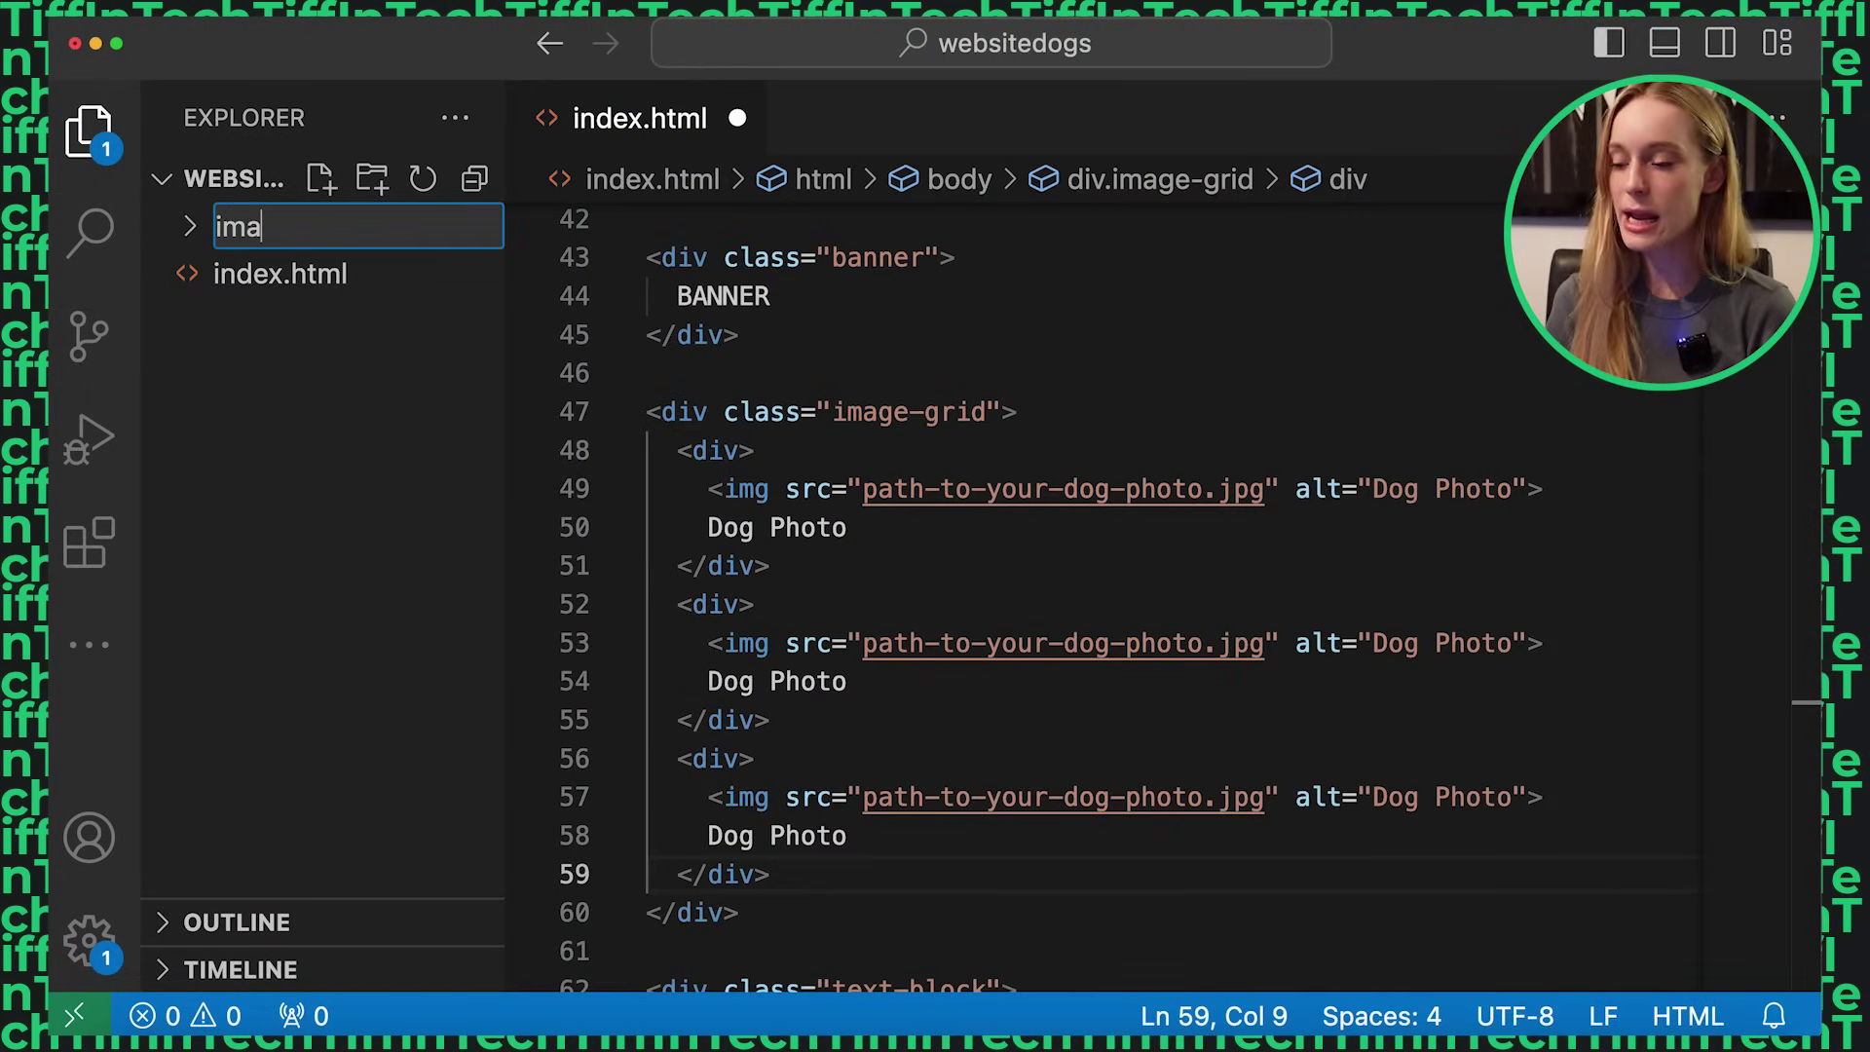
- Create an images folder and copy dog1, dog2 and dog3 from the Desktop into it
key(Return)
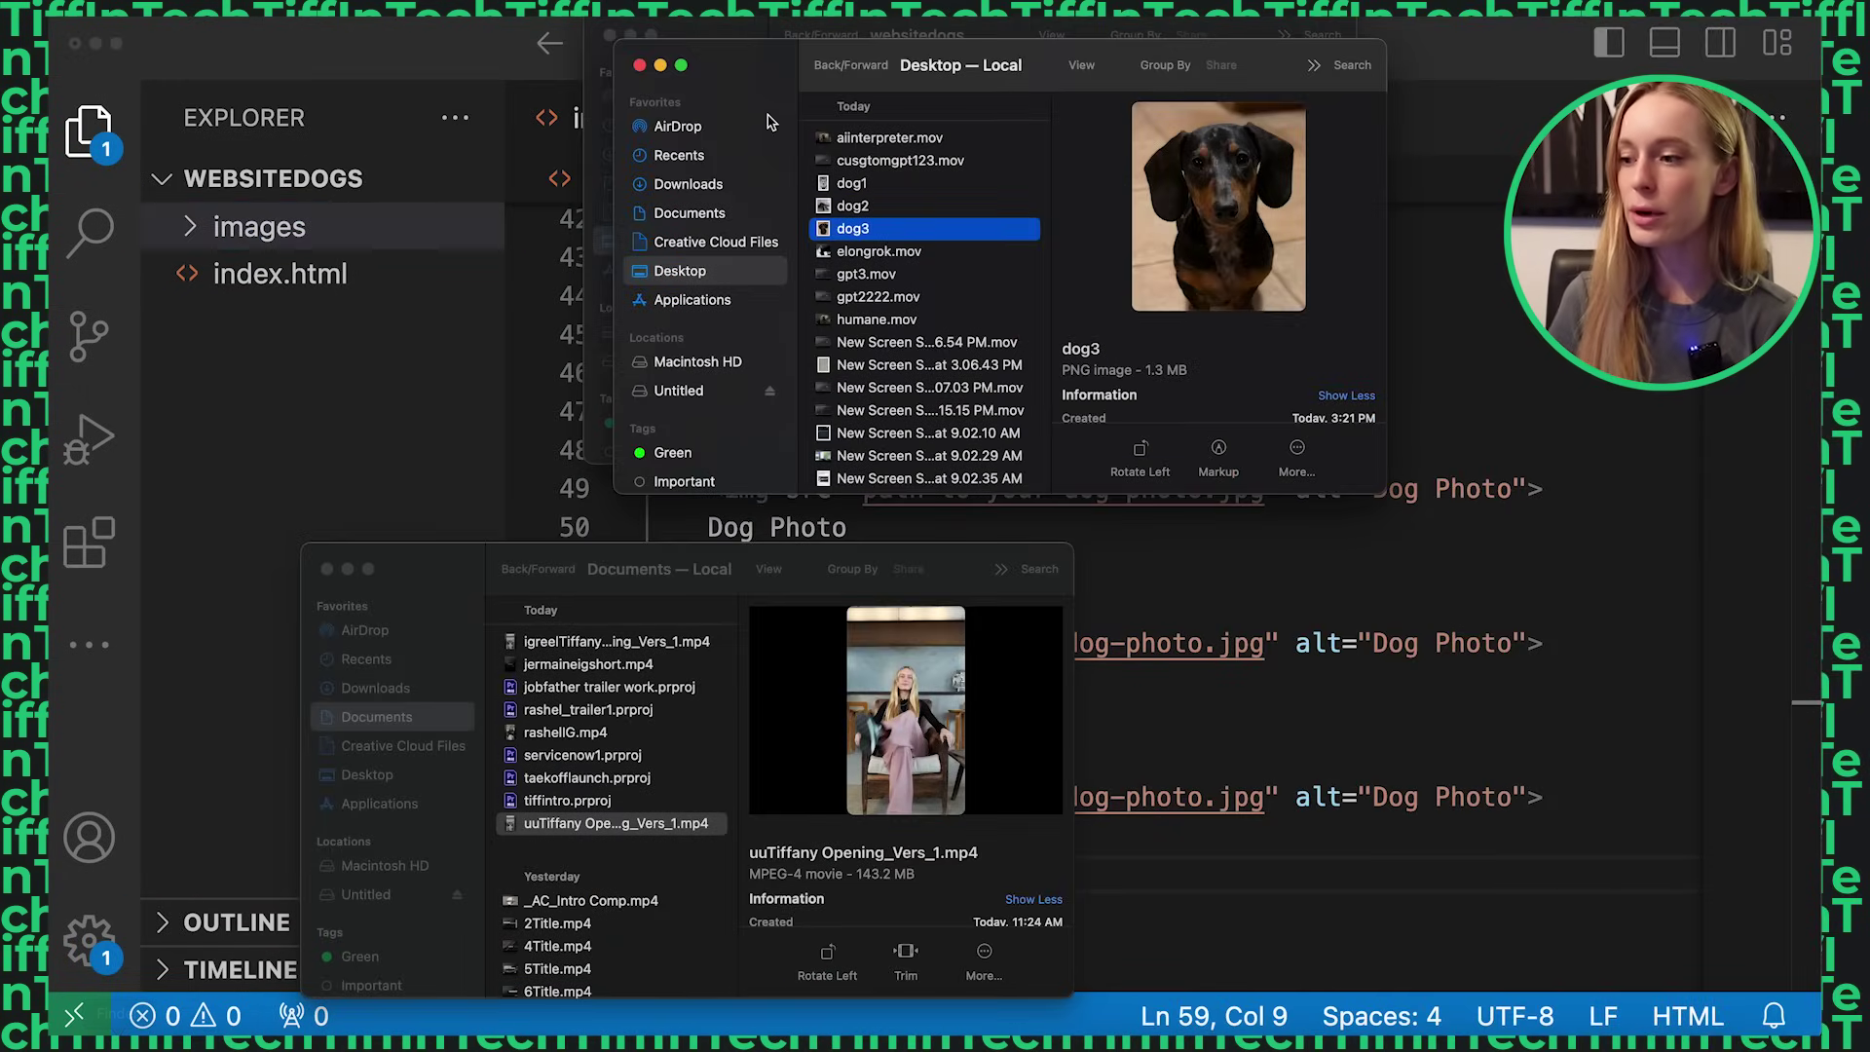
click(326, 569)
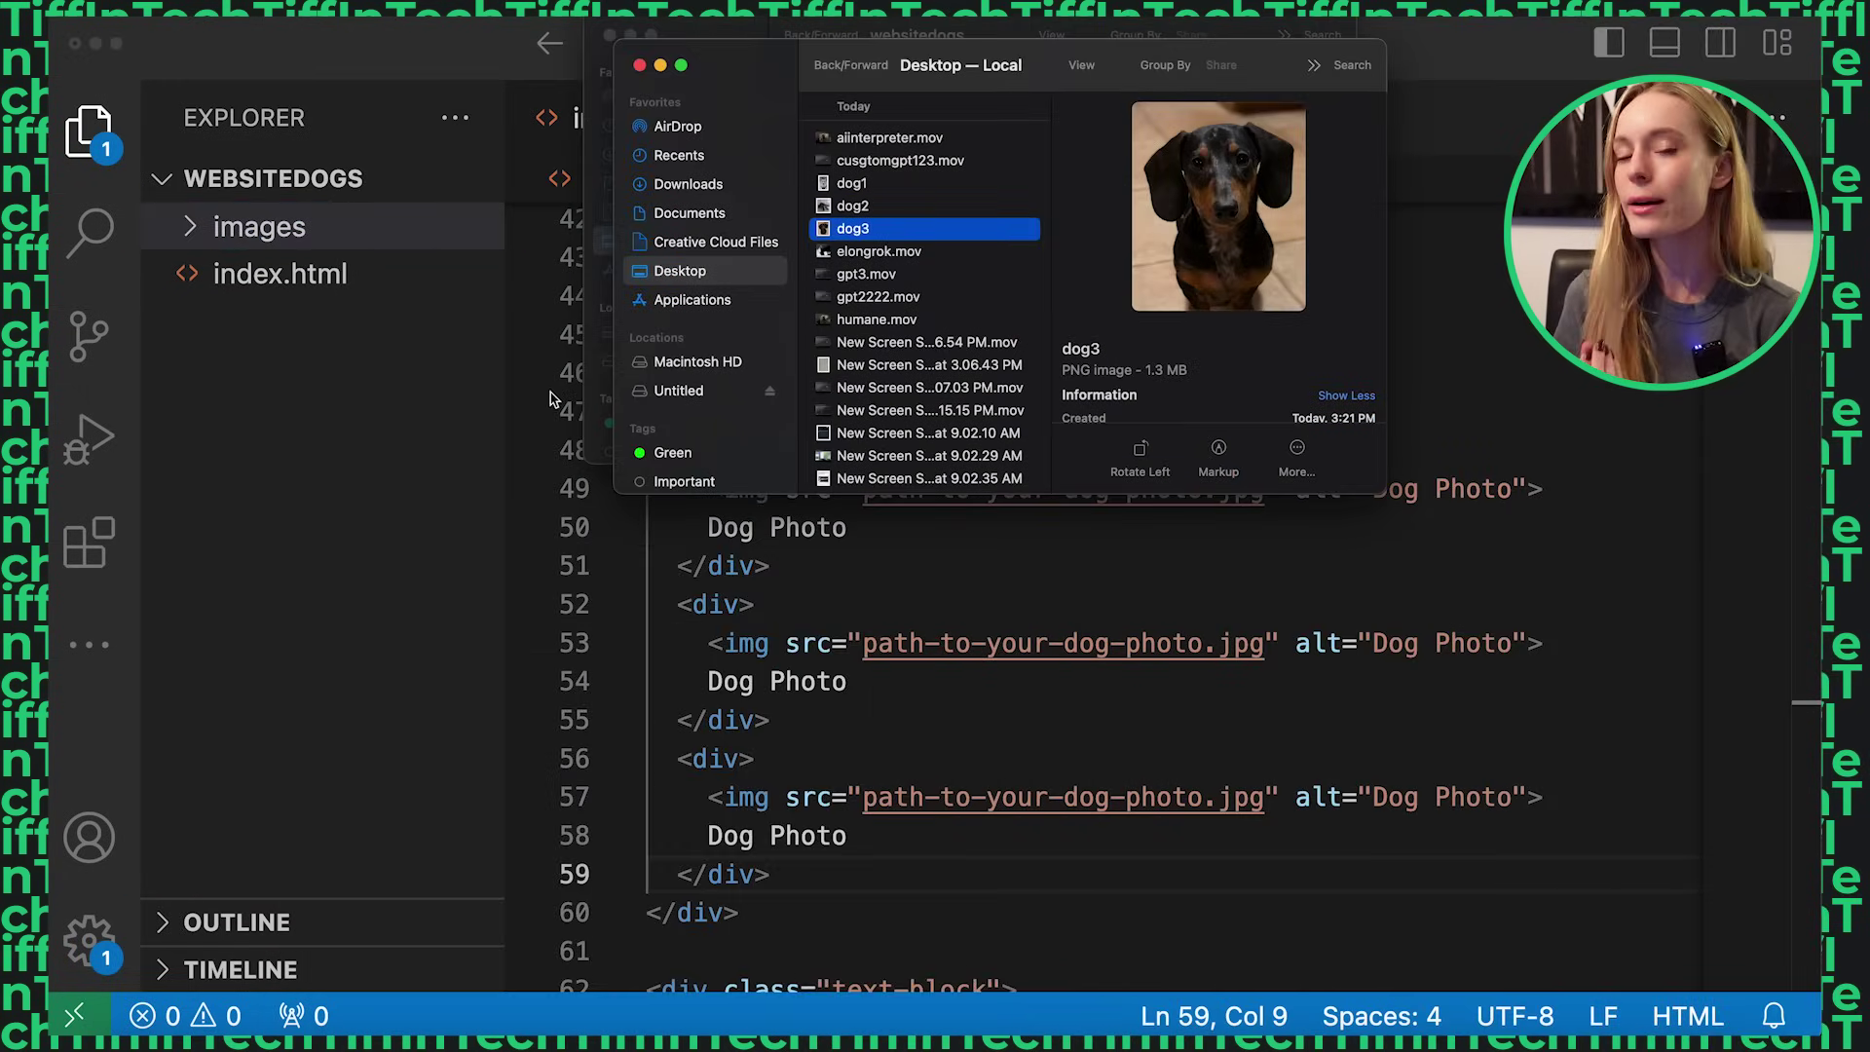
shift+click(855, 186)
drag(953, 194, 255, 227)
click(638, 65)
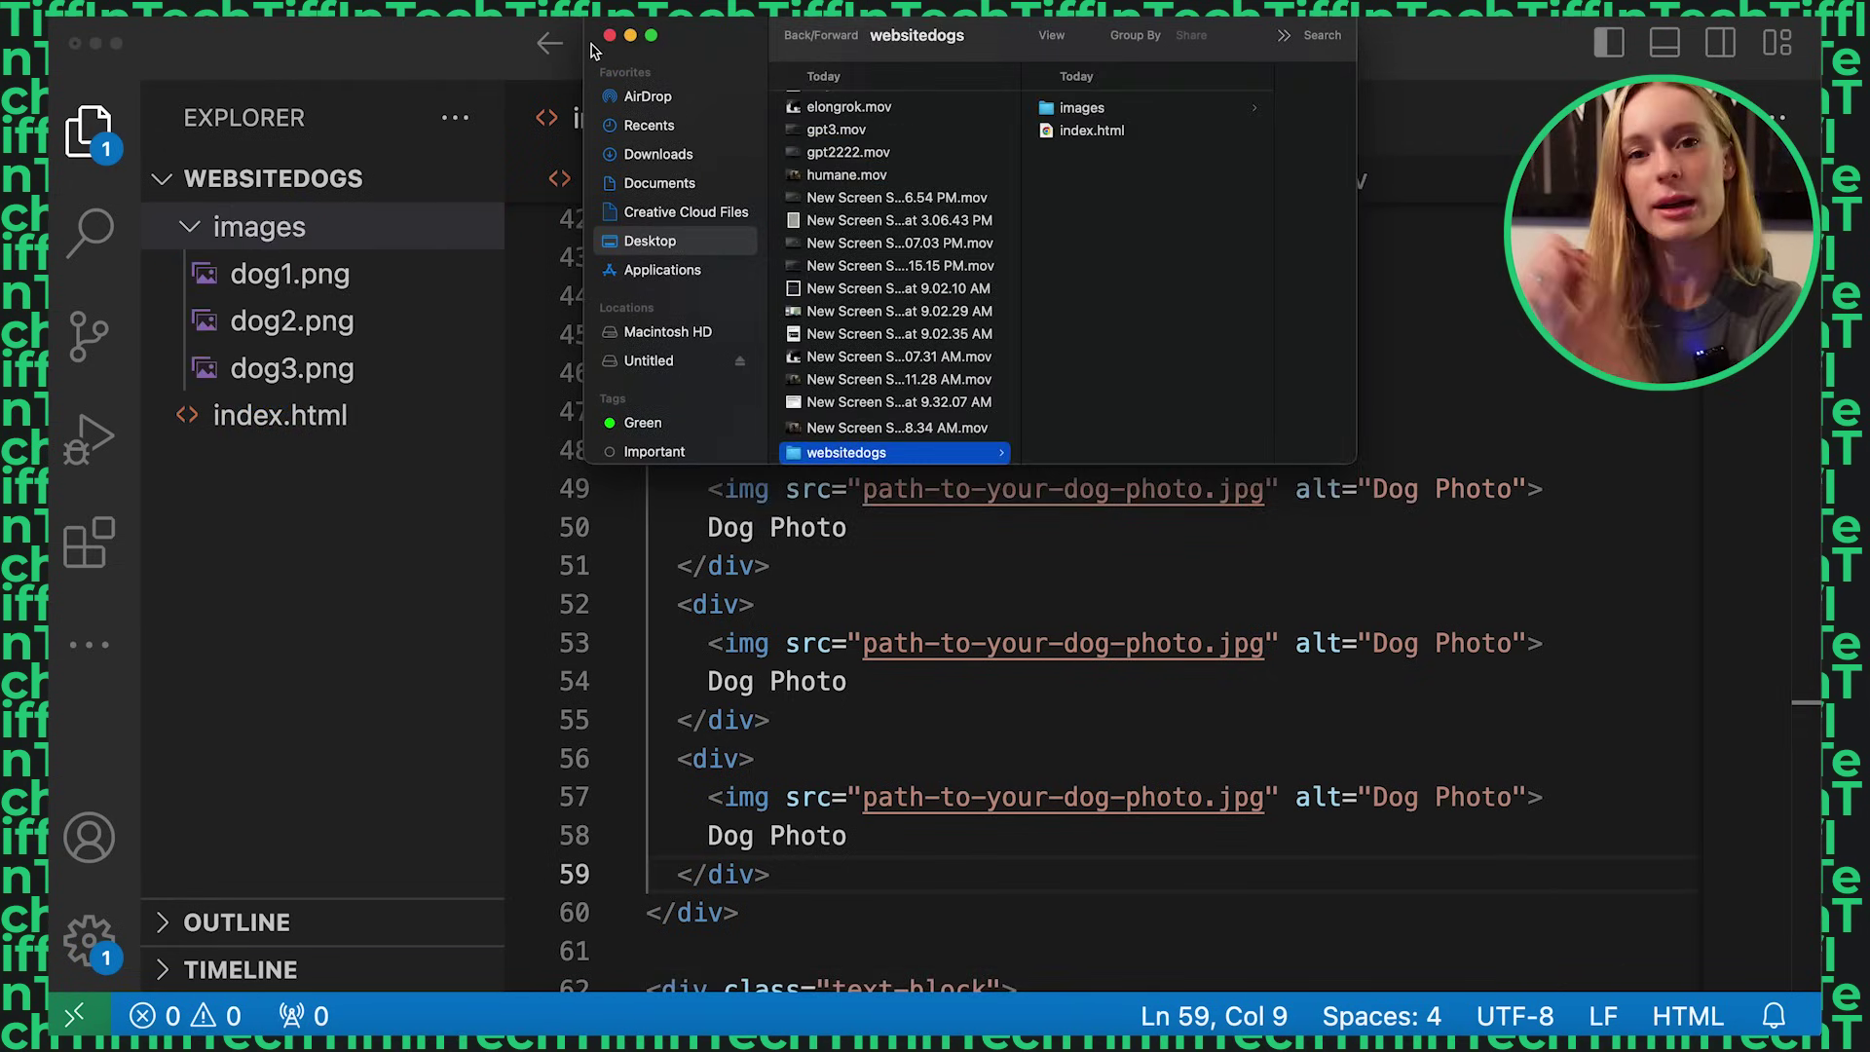
click(601, 41)
- Set the first photo's src to images/dog1.png
click(818, 527)
scroll(981, 568, down, 3)
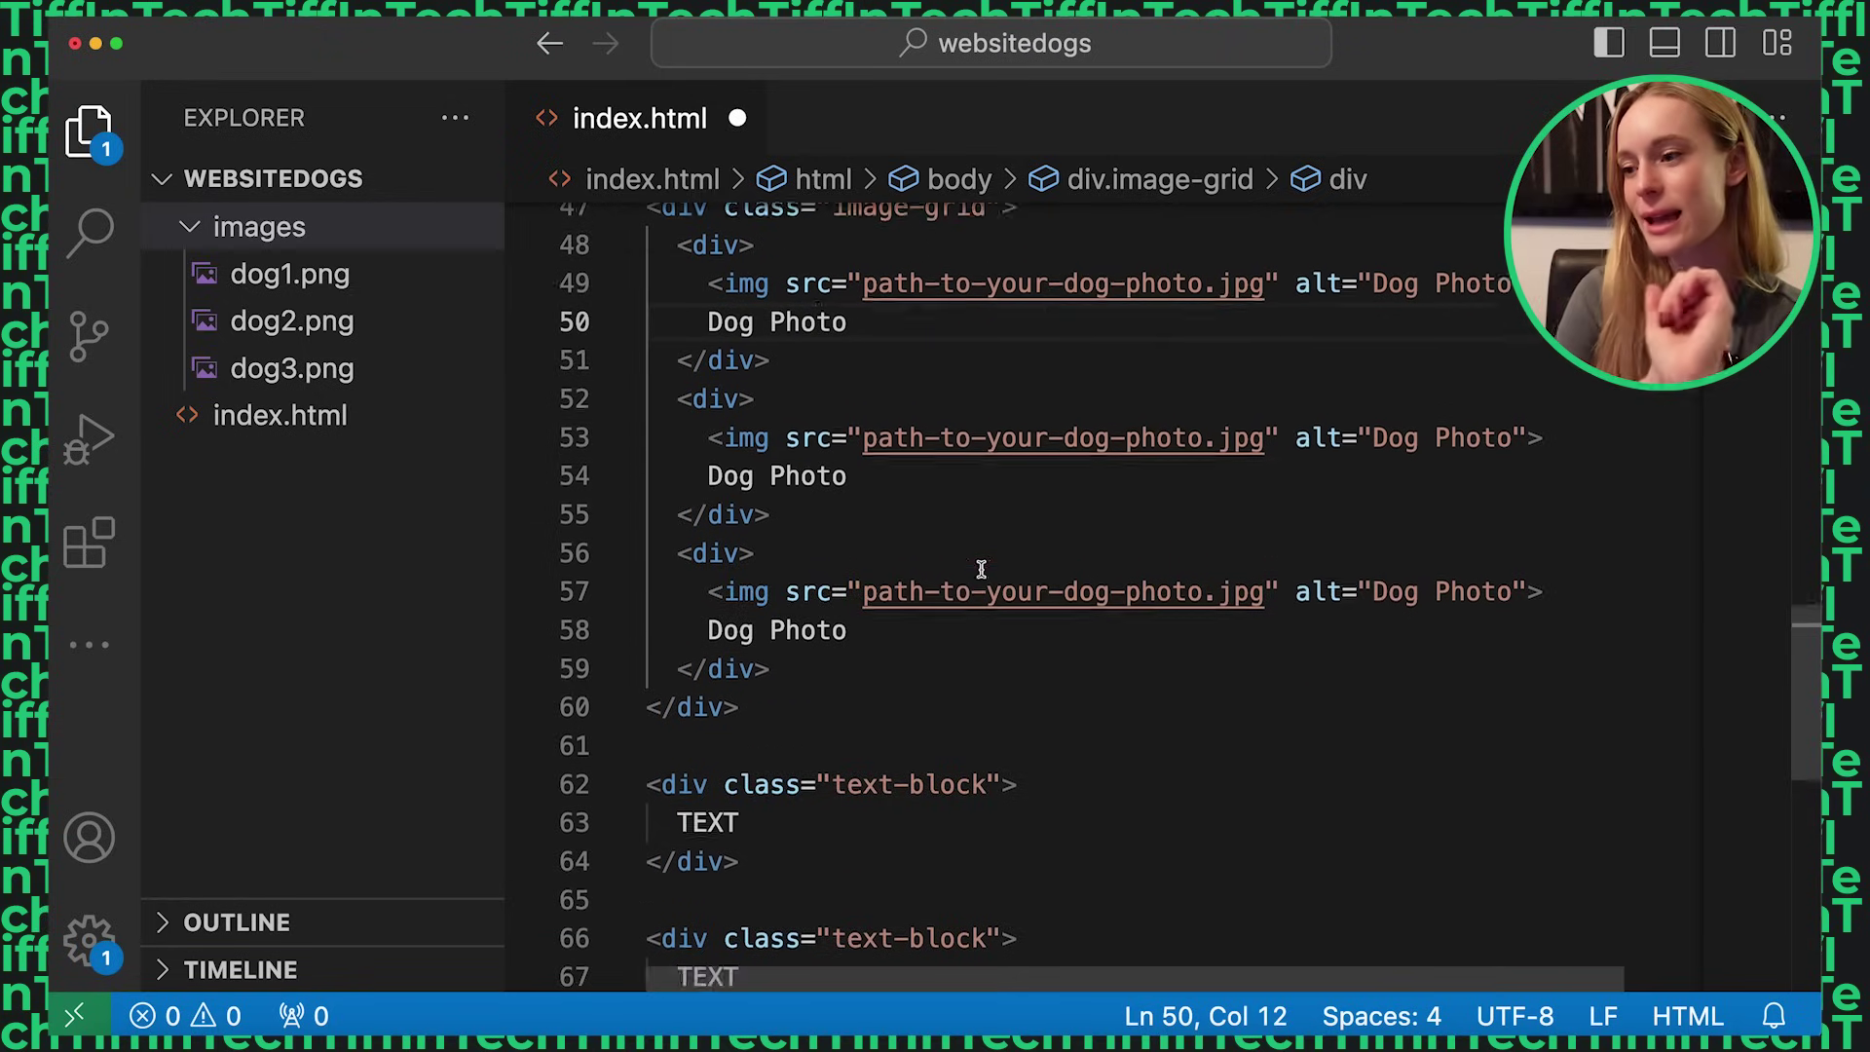
scroll(977, 568, up, 2)
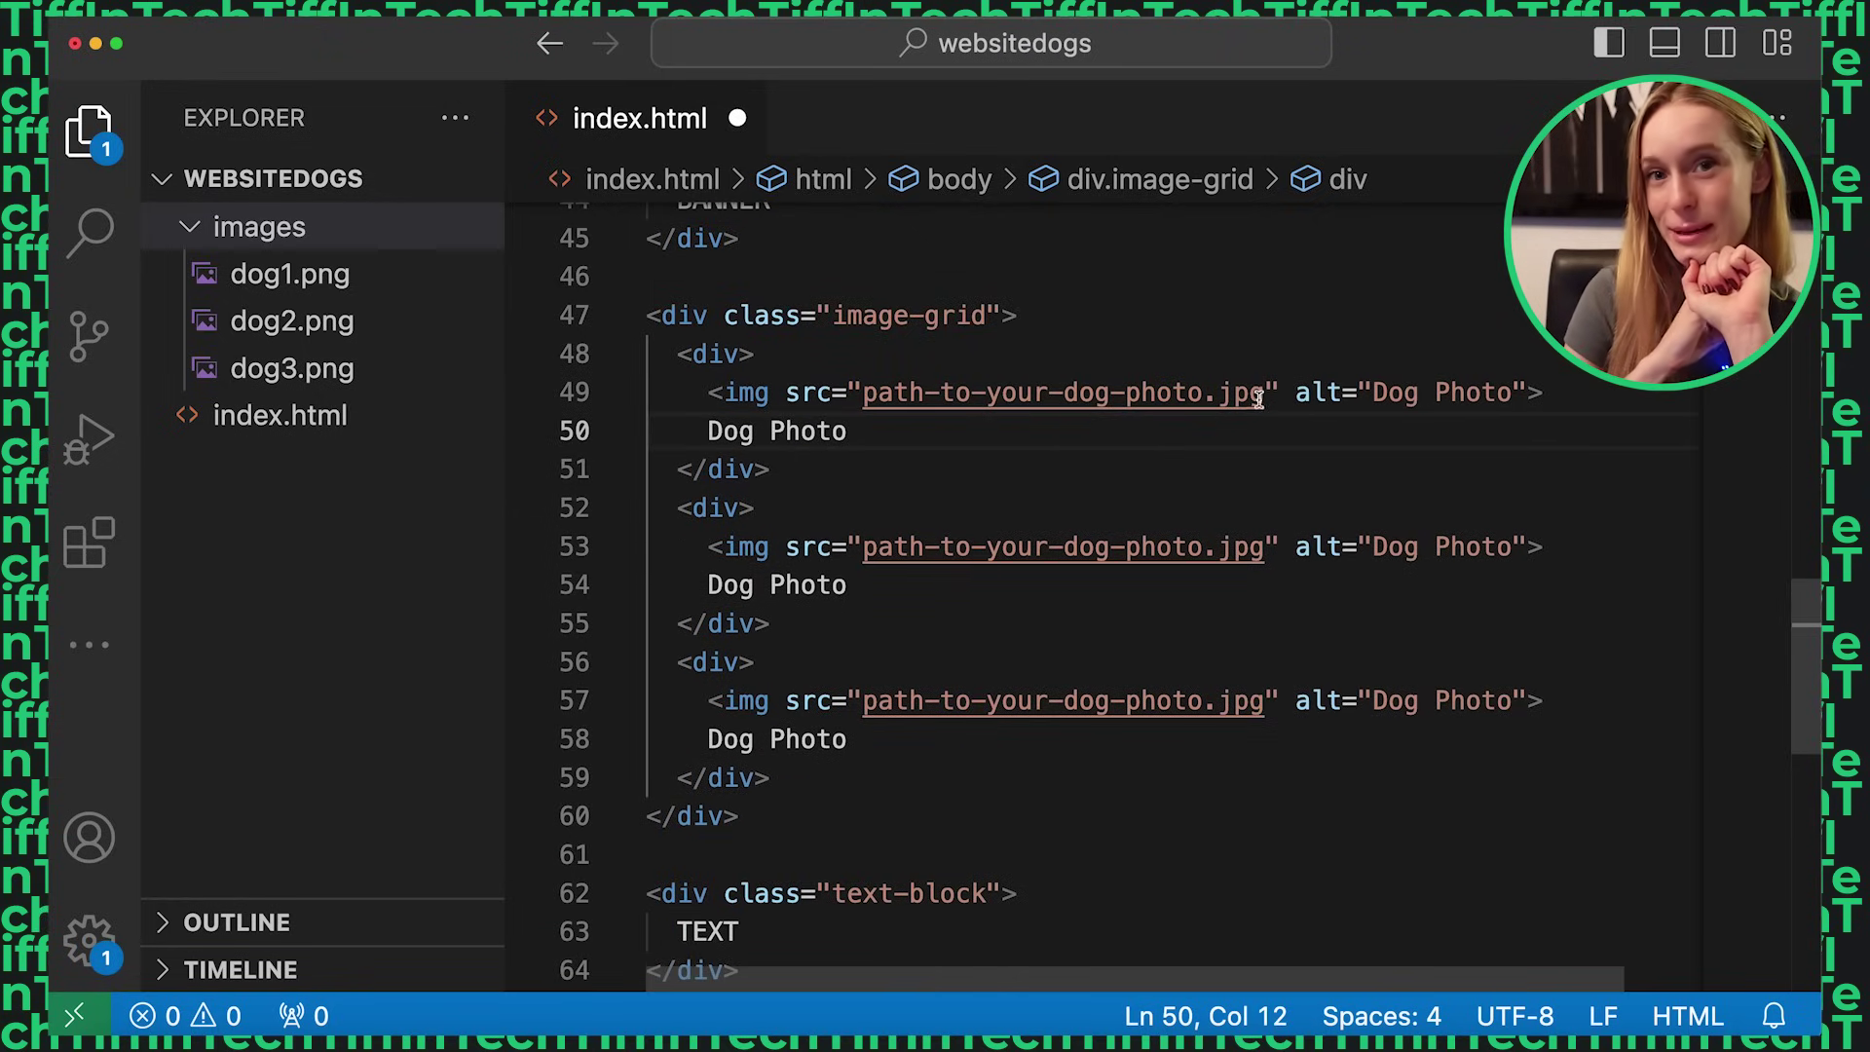
drag(1264, 393, 863, 397)
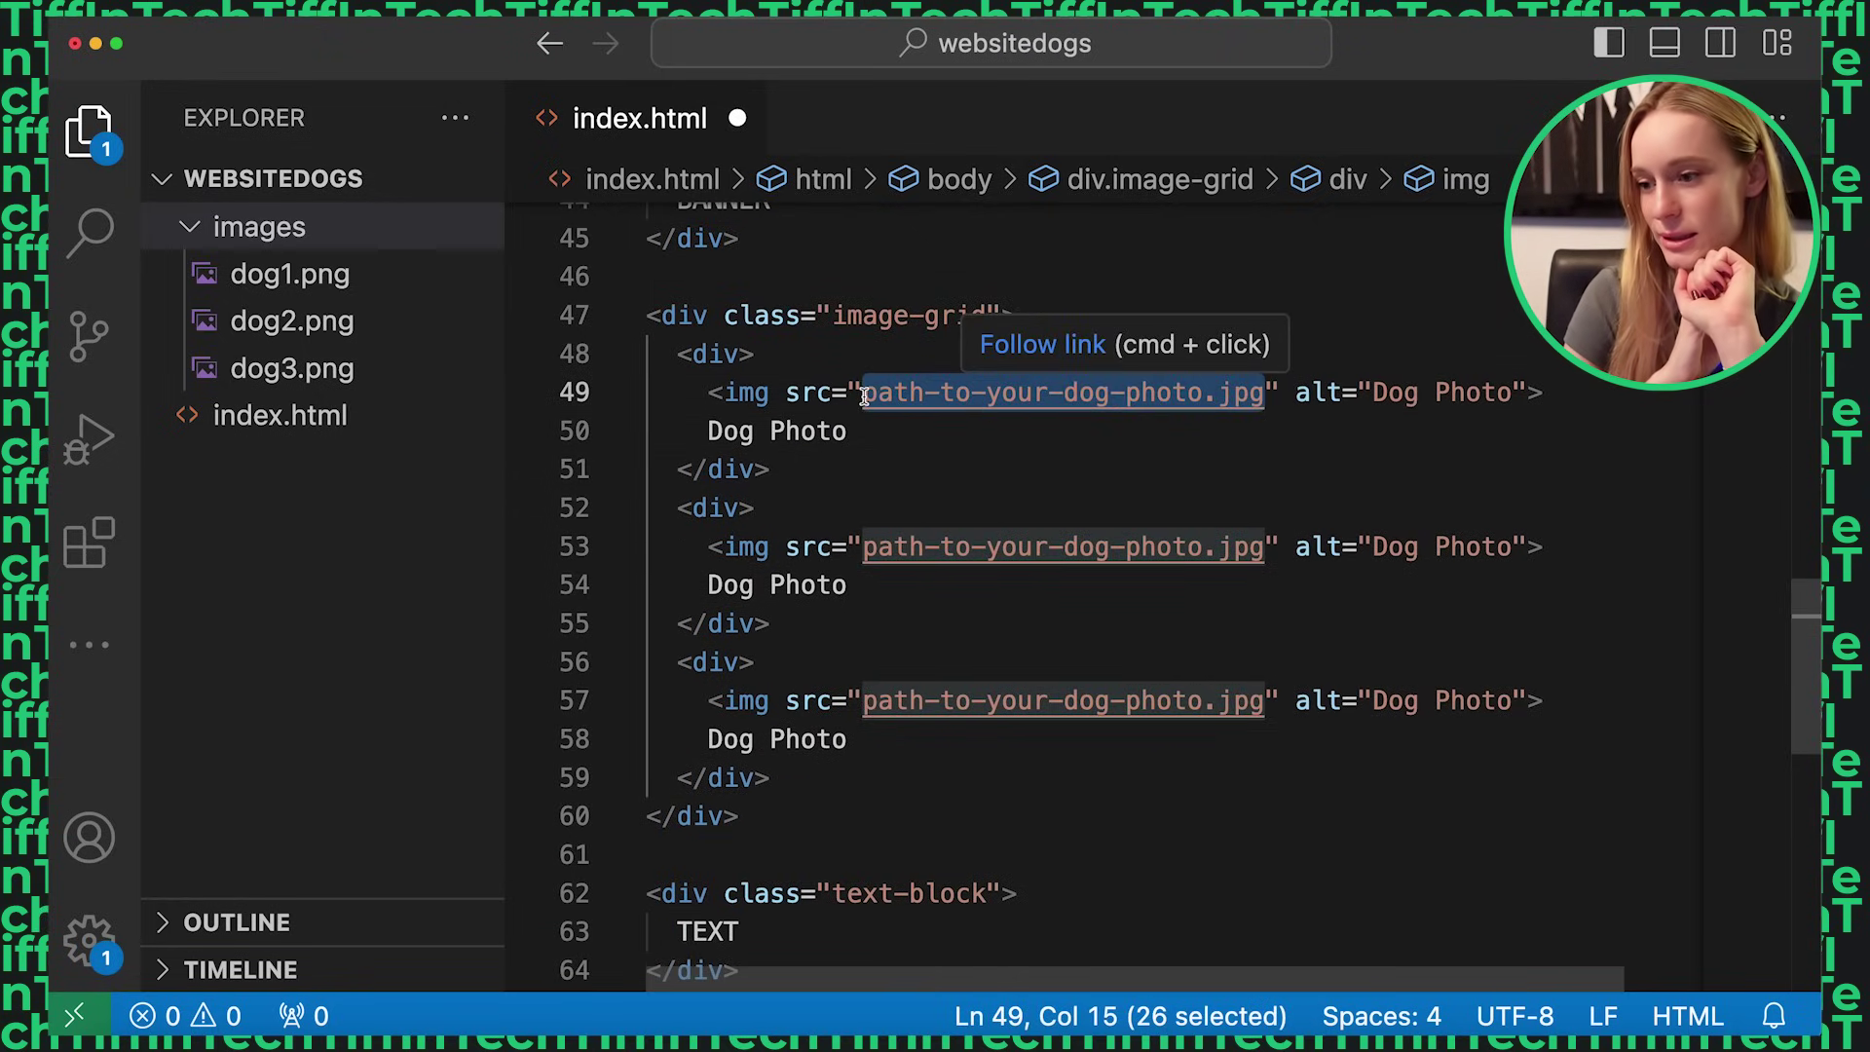
text(images/)
key(Return)
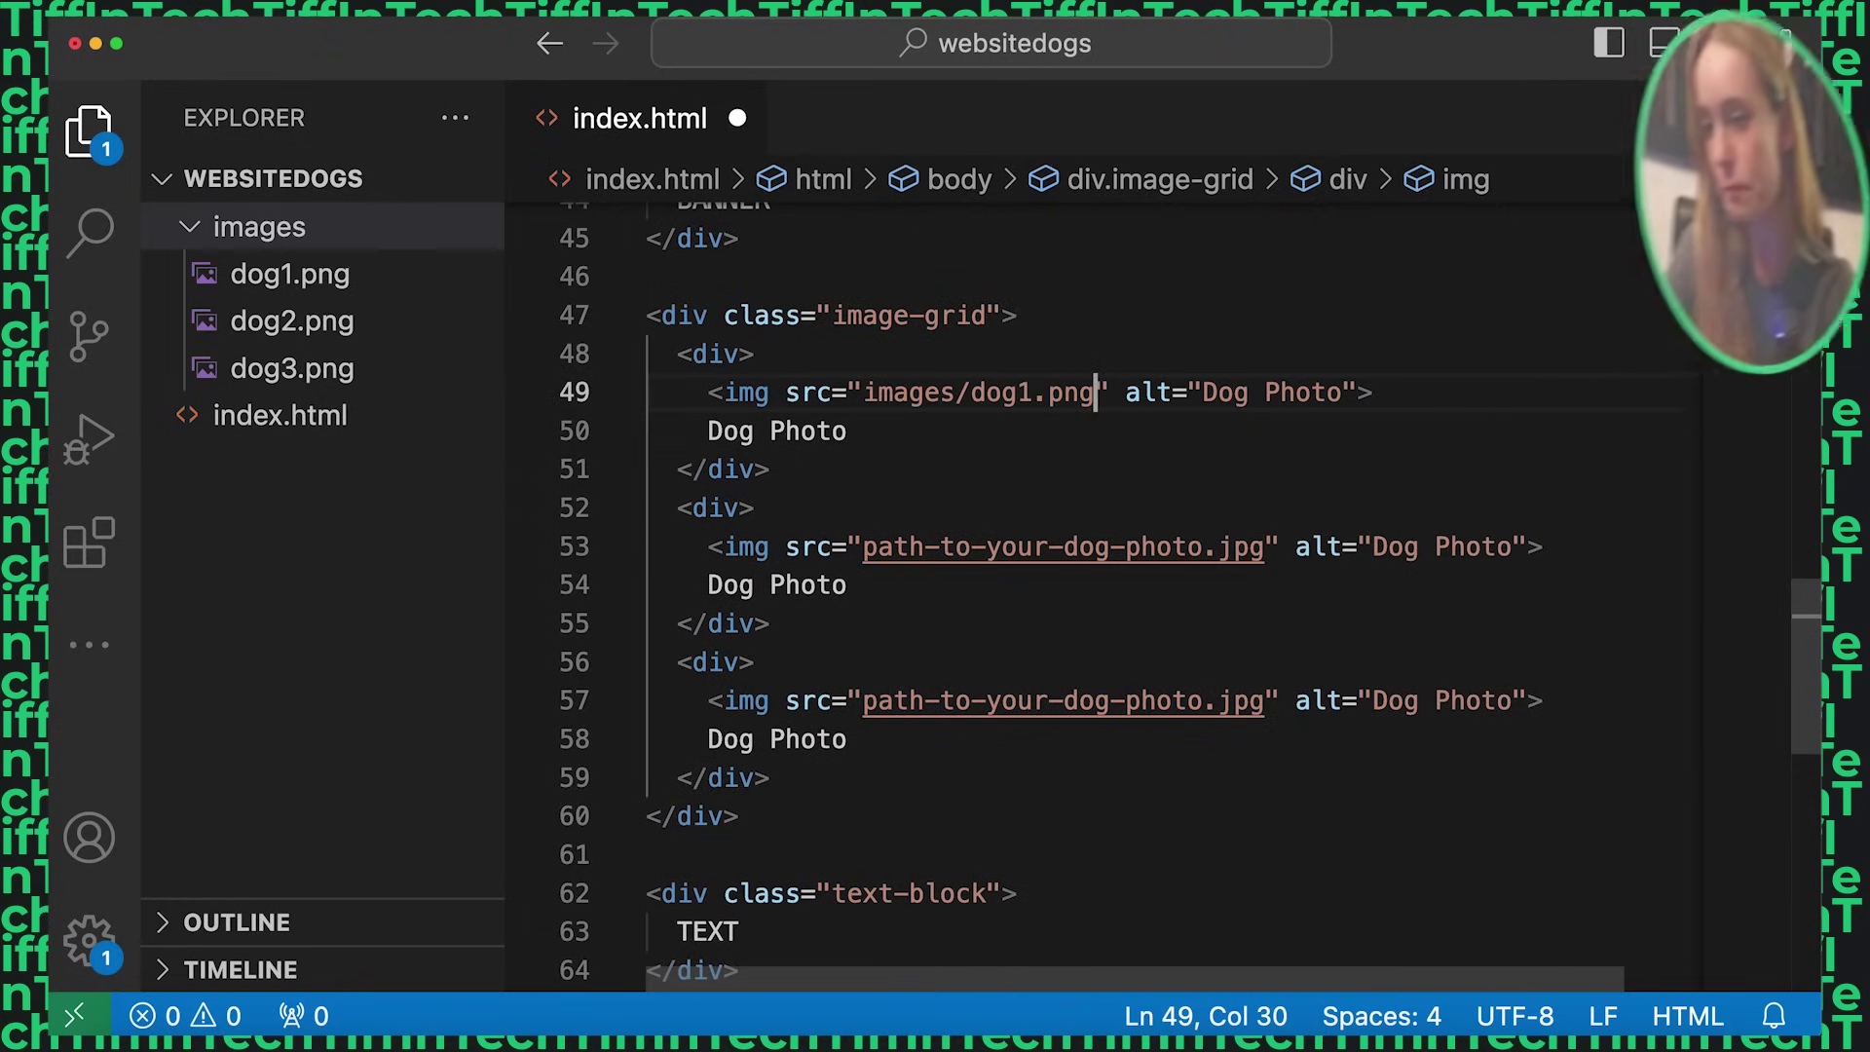
- Set the second and third photos' src to images/dog2.png and images/dog3.png
drag(1264, 546, 864, 546)
text(images/)
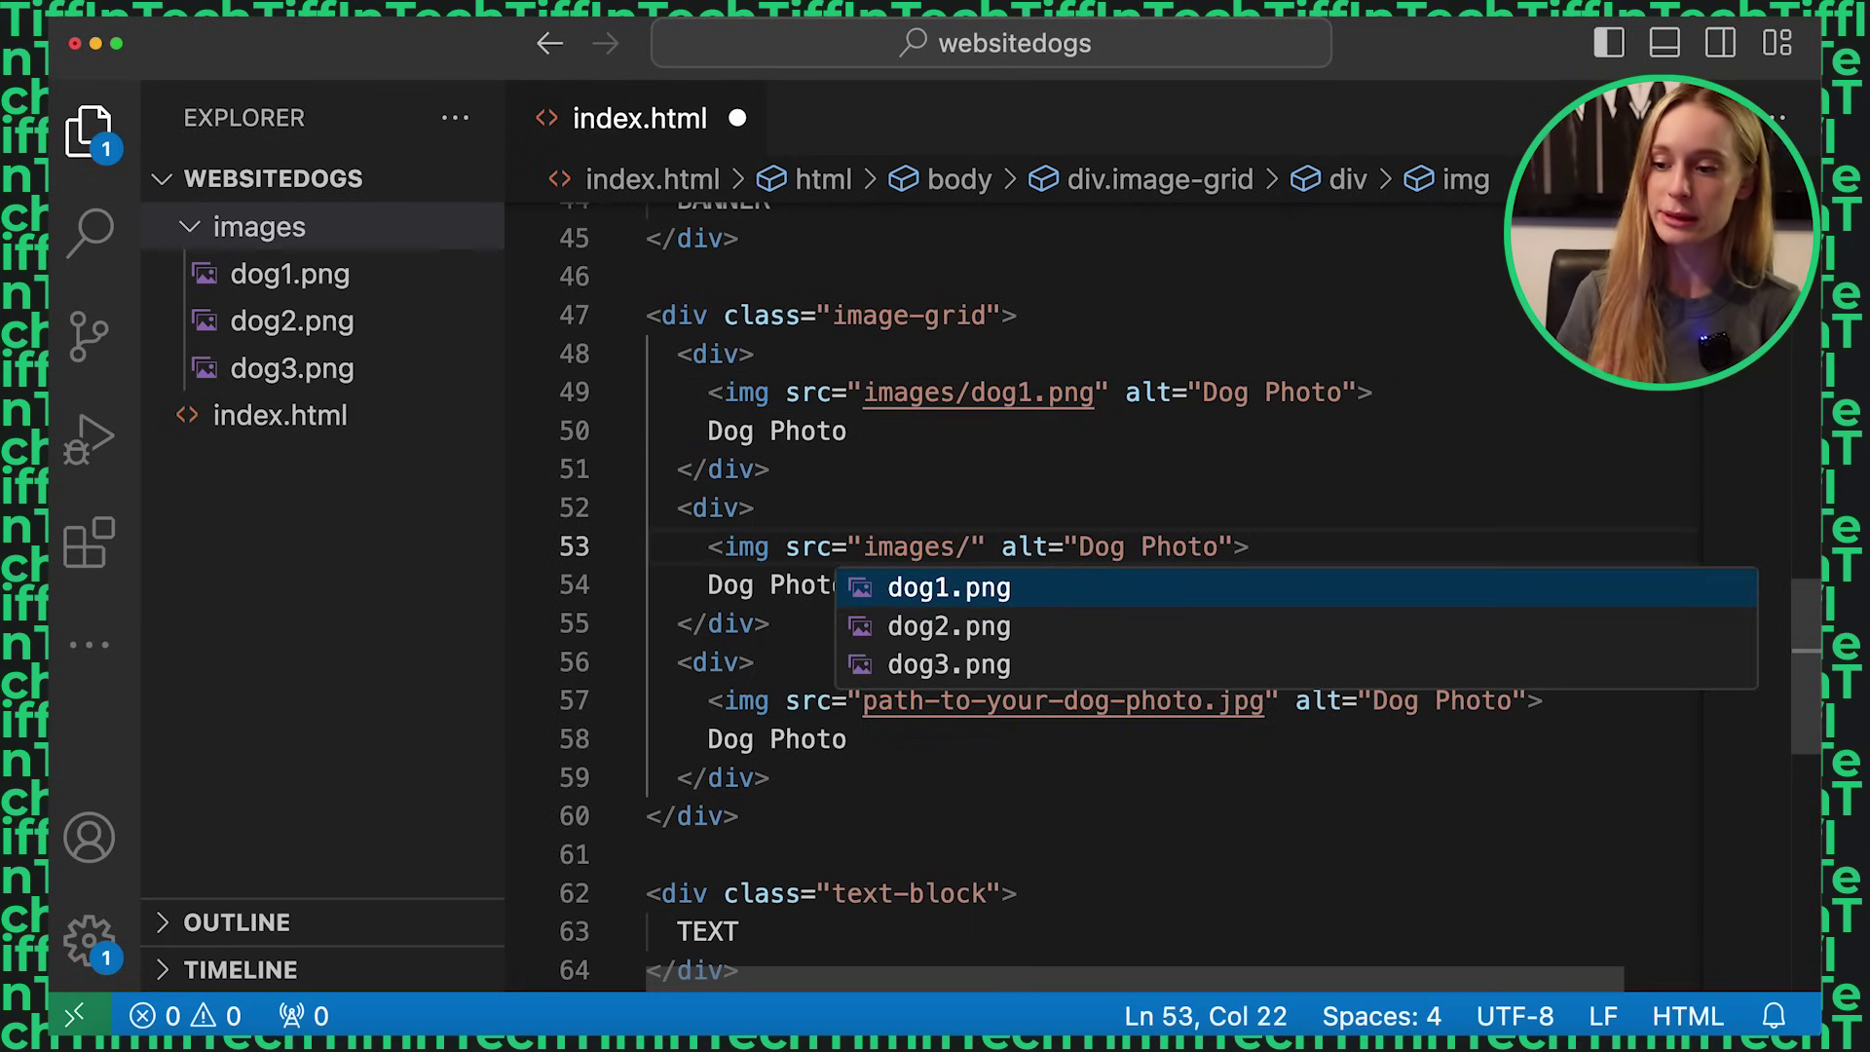
key(Down)
key(Return)
drag(1264, 700, 867, 715)
text(images)
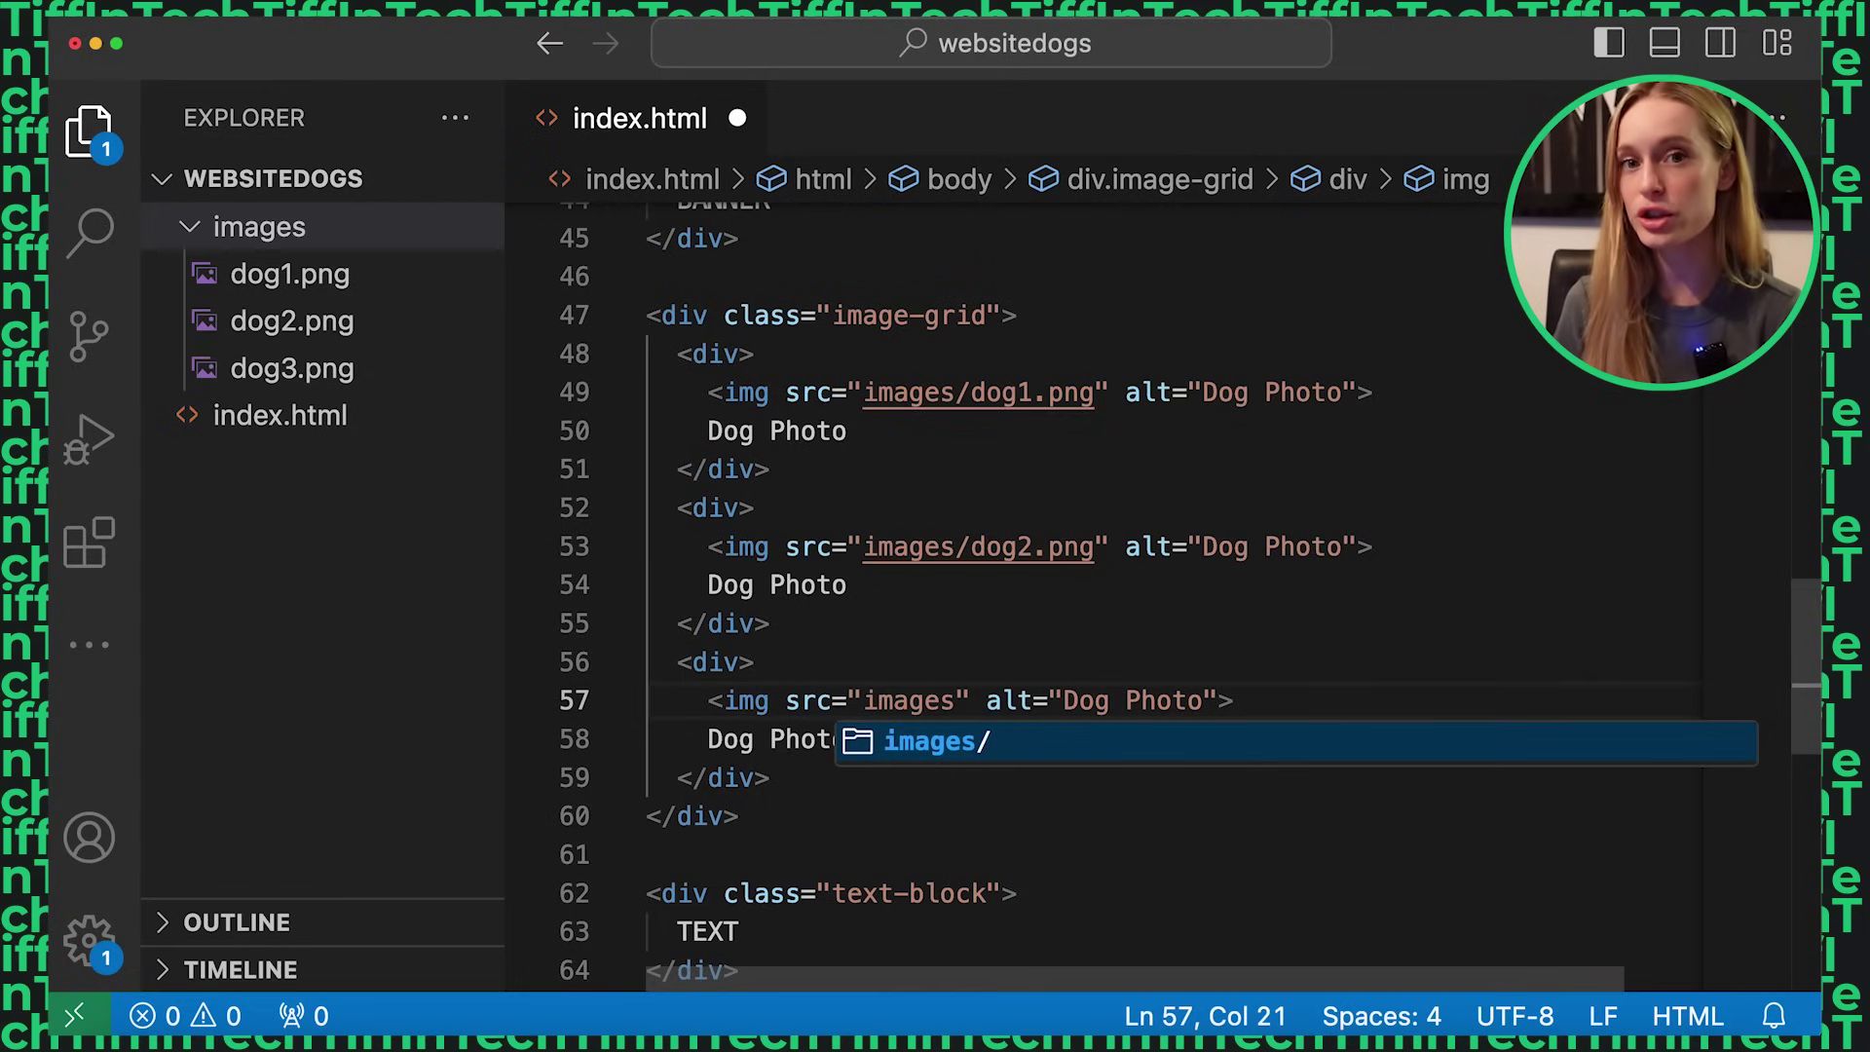
text(/)
key(Down)
key(Down)
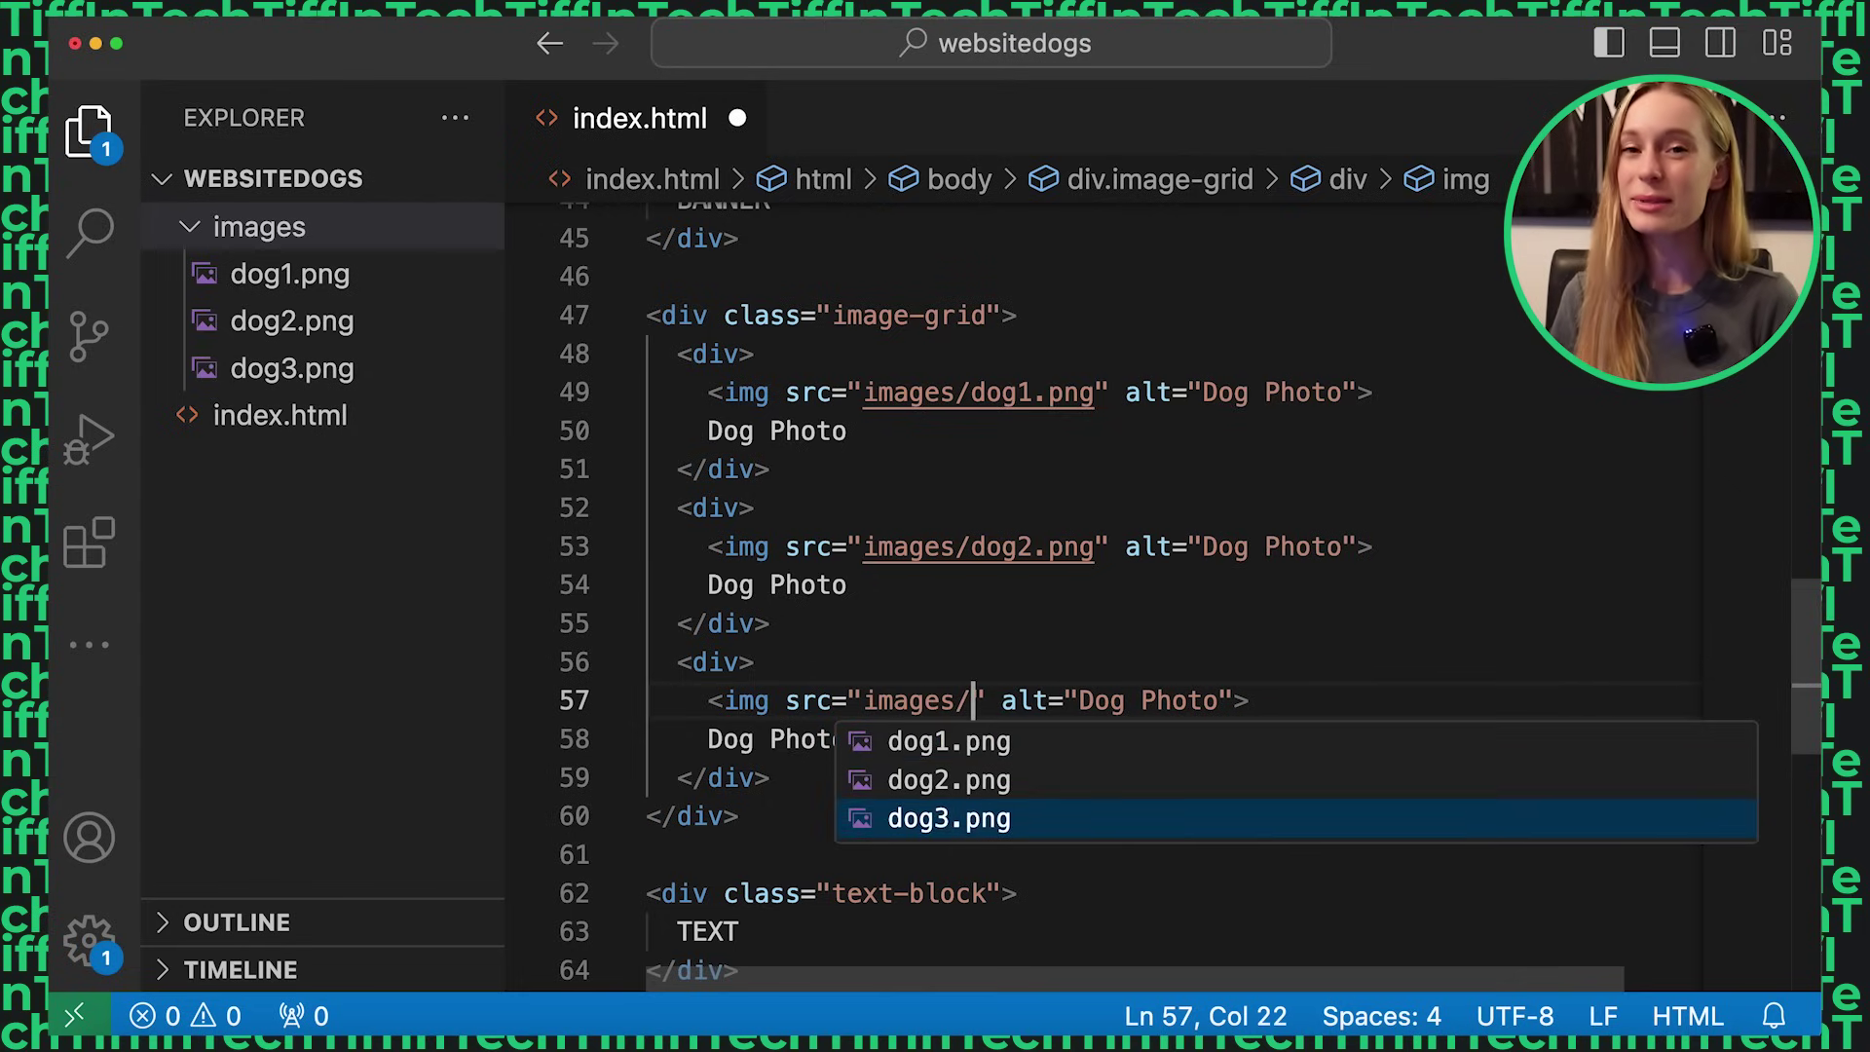
key(Return)
- Save index.html
click(967, 495)
key(super+s)
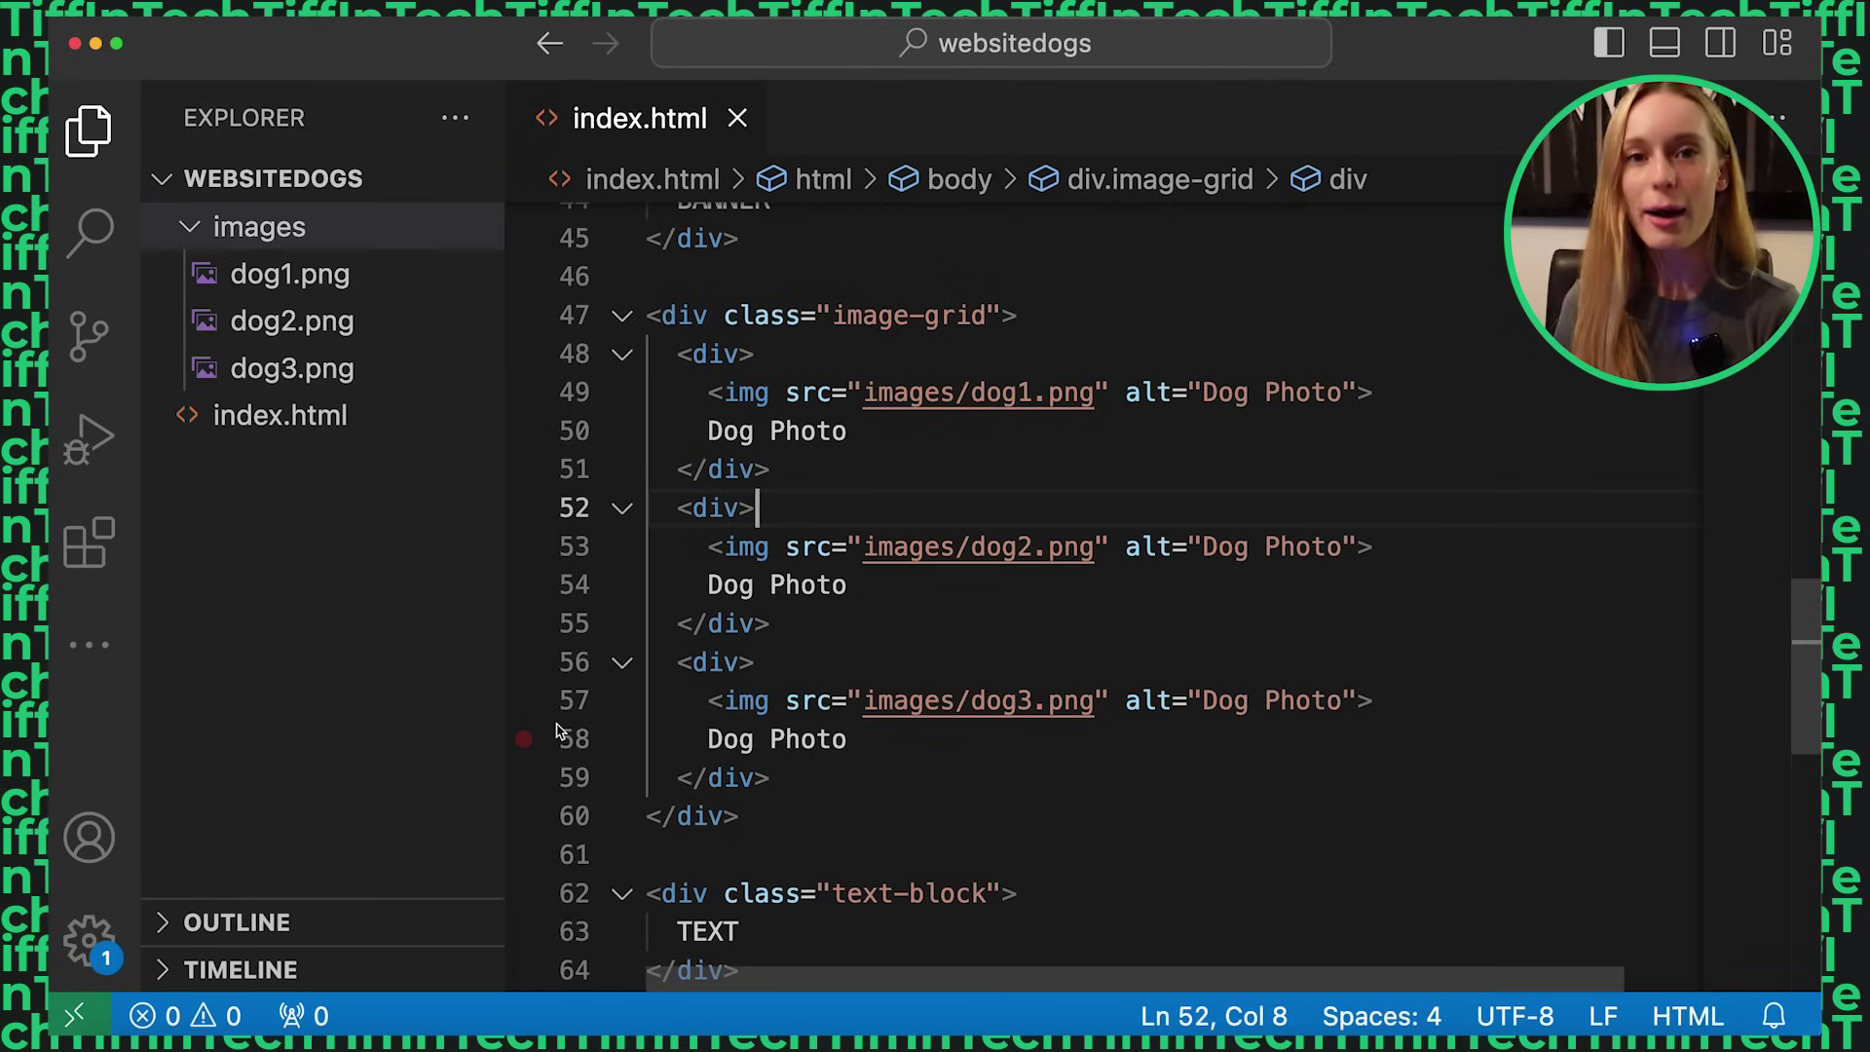
click(117, 1040)
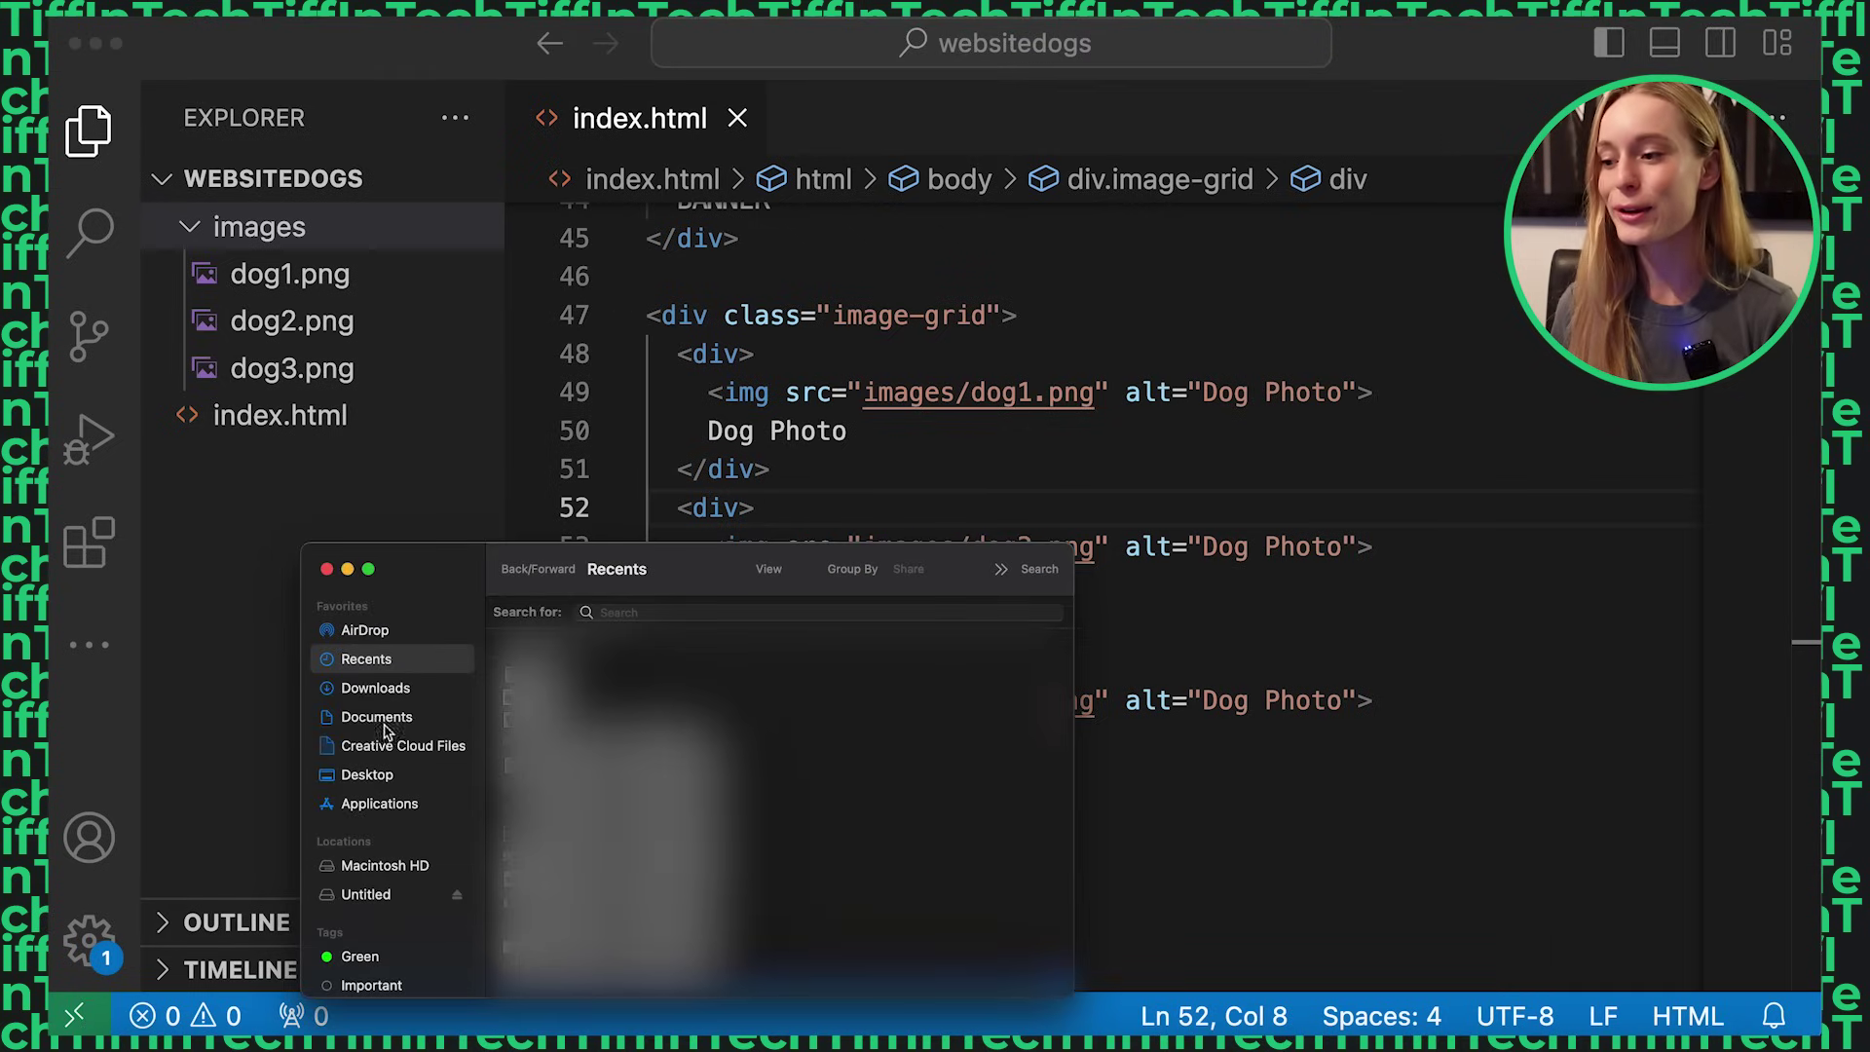
- Show the Desktop as icons, open the websitedogs folder and bring up index.html's context menu
click(362, 776)
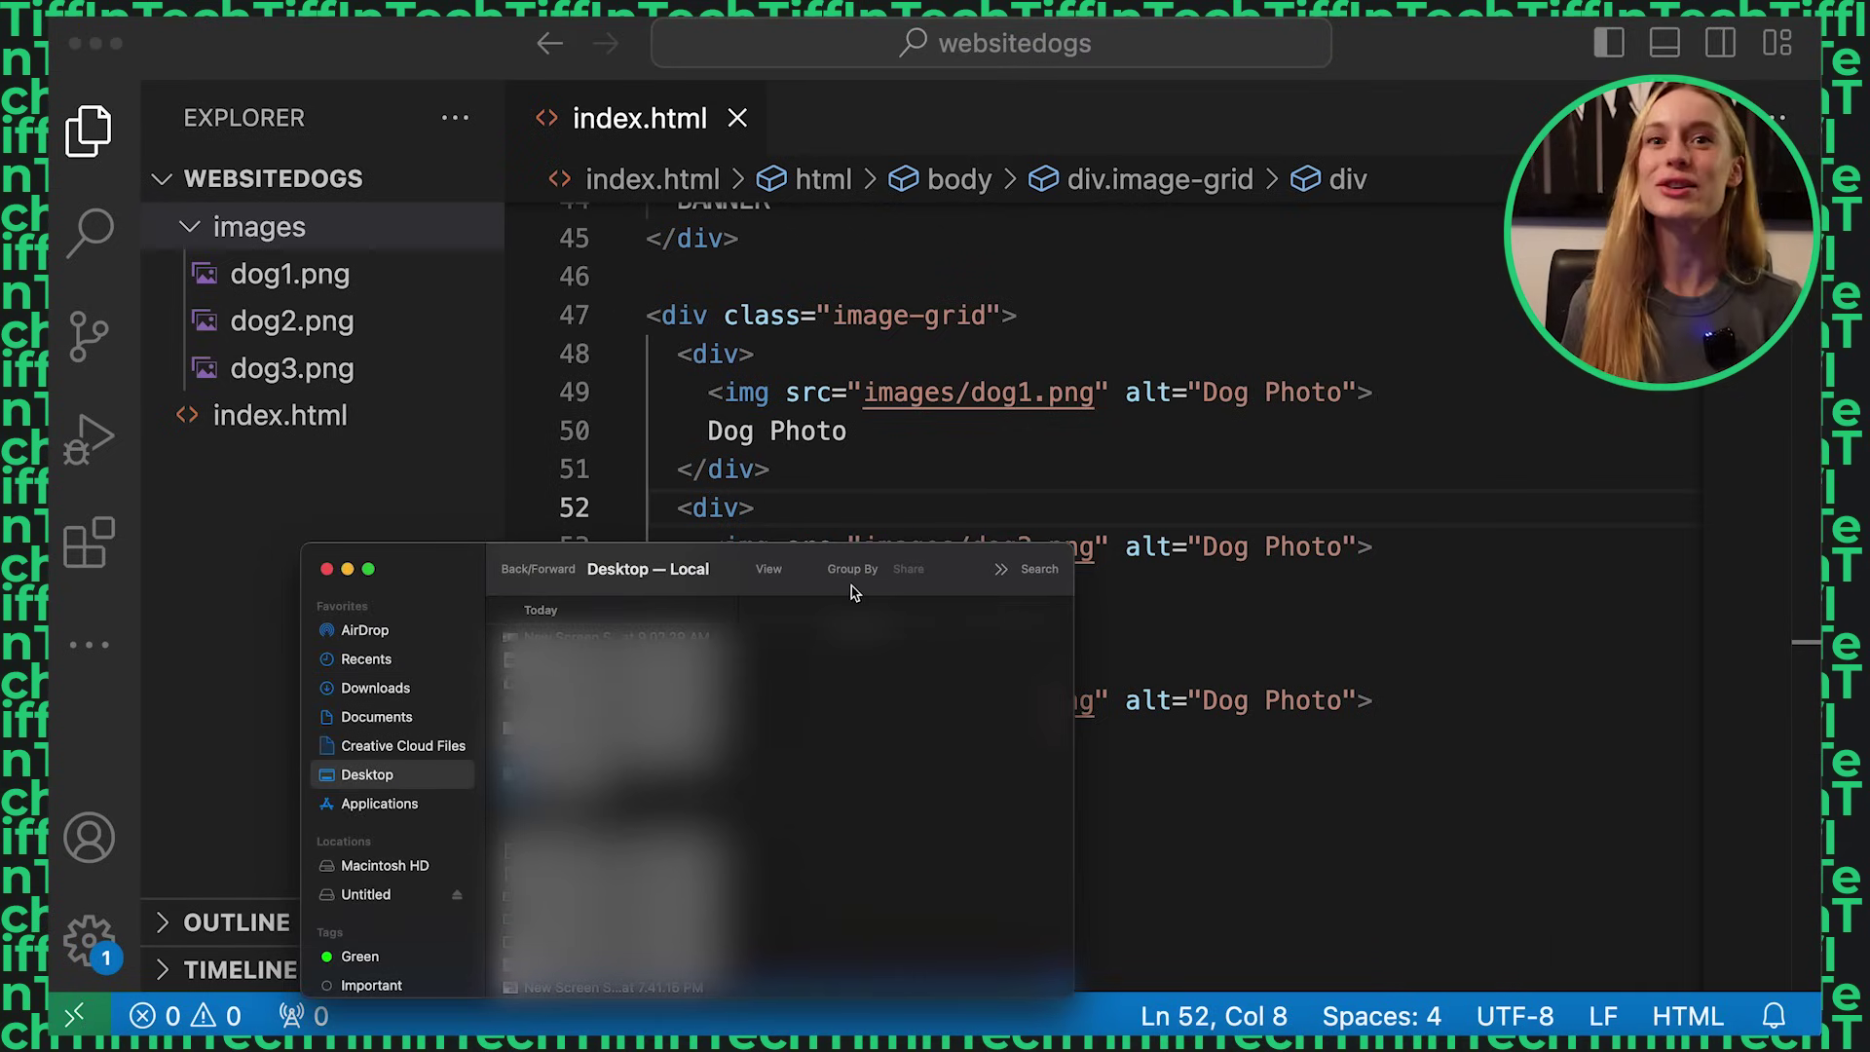
click(770, 570)
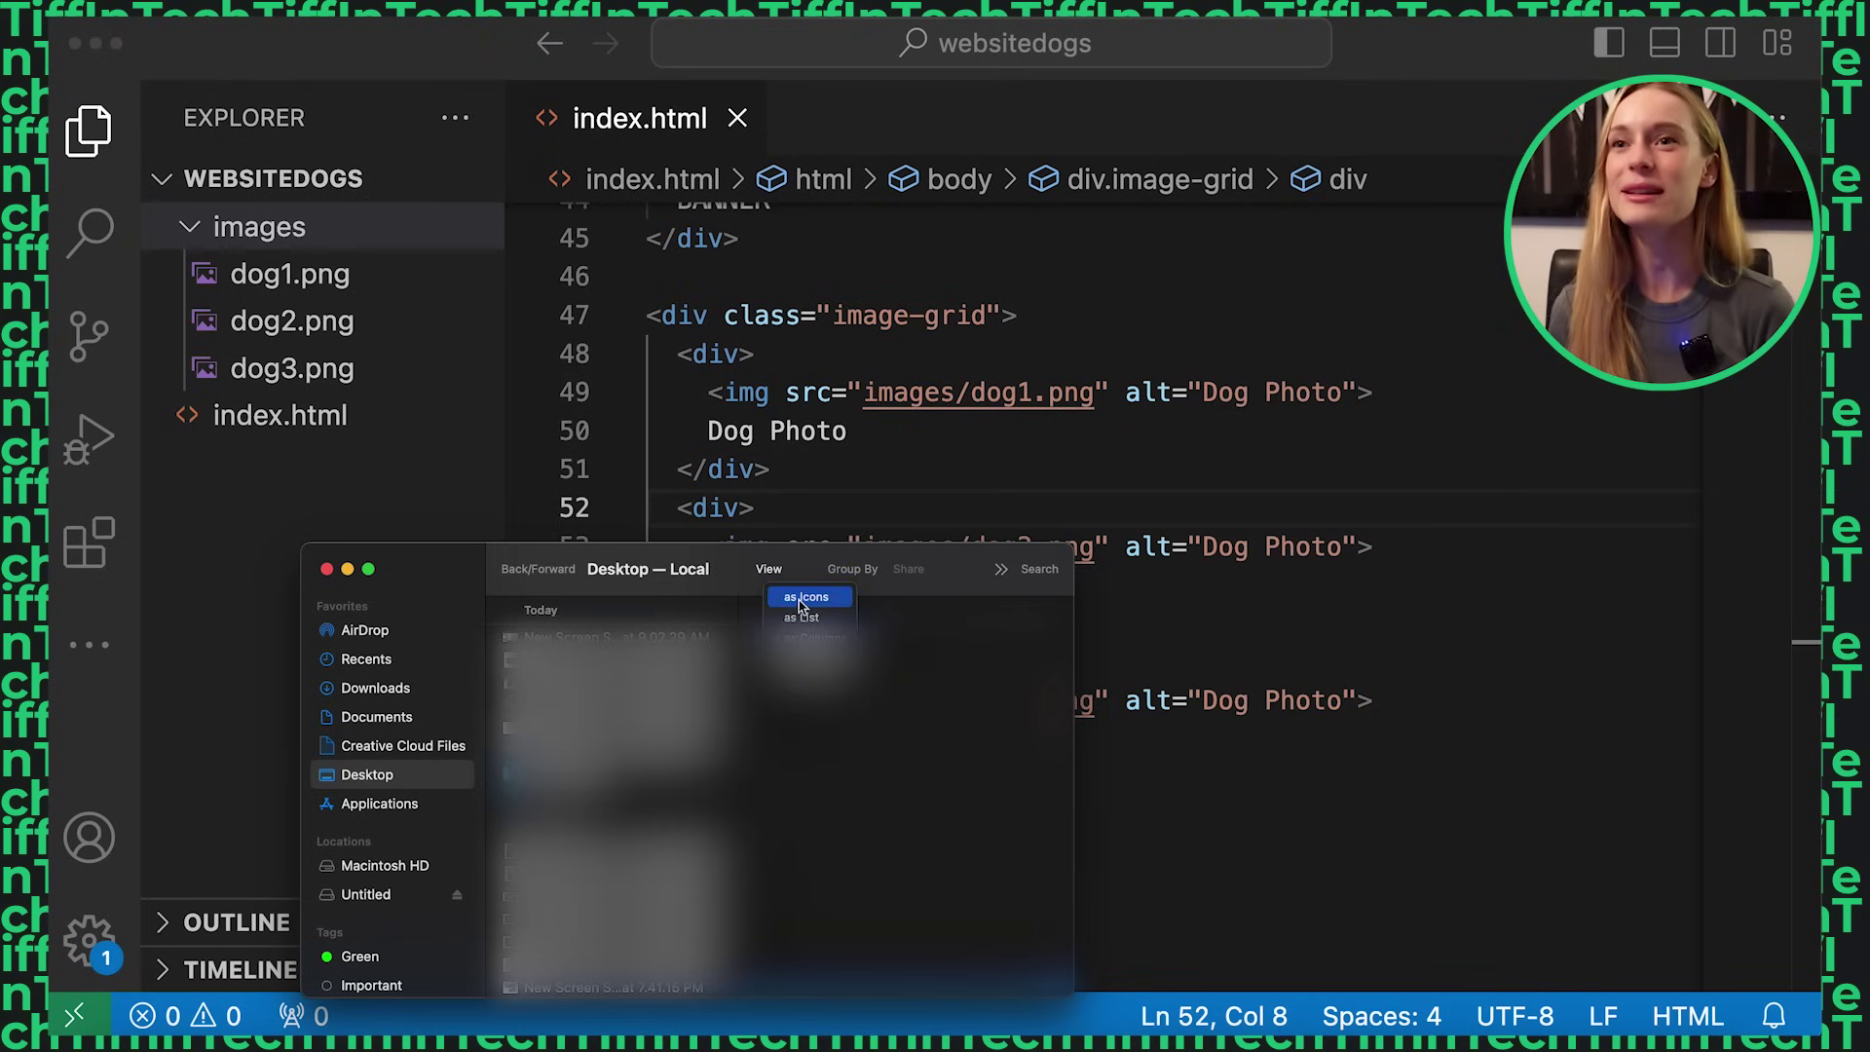
click(804, 597)
drag(804, 579, 897, 255)
scroll(871, 477, down, 5)
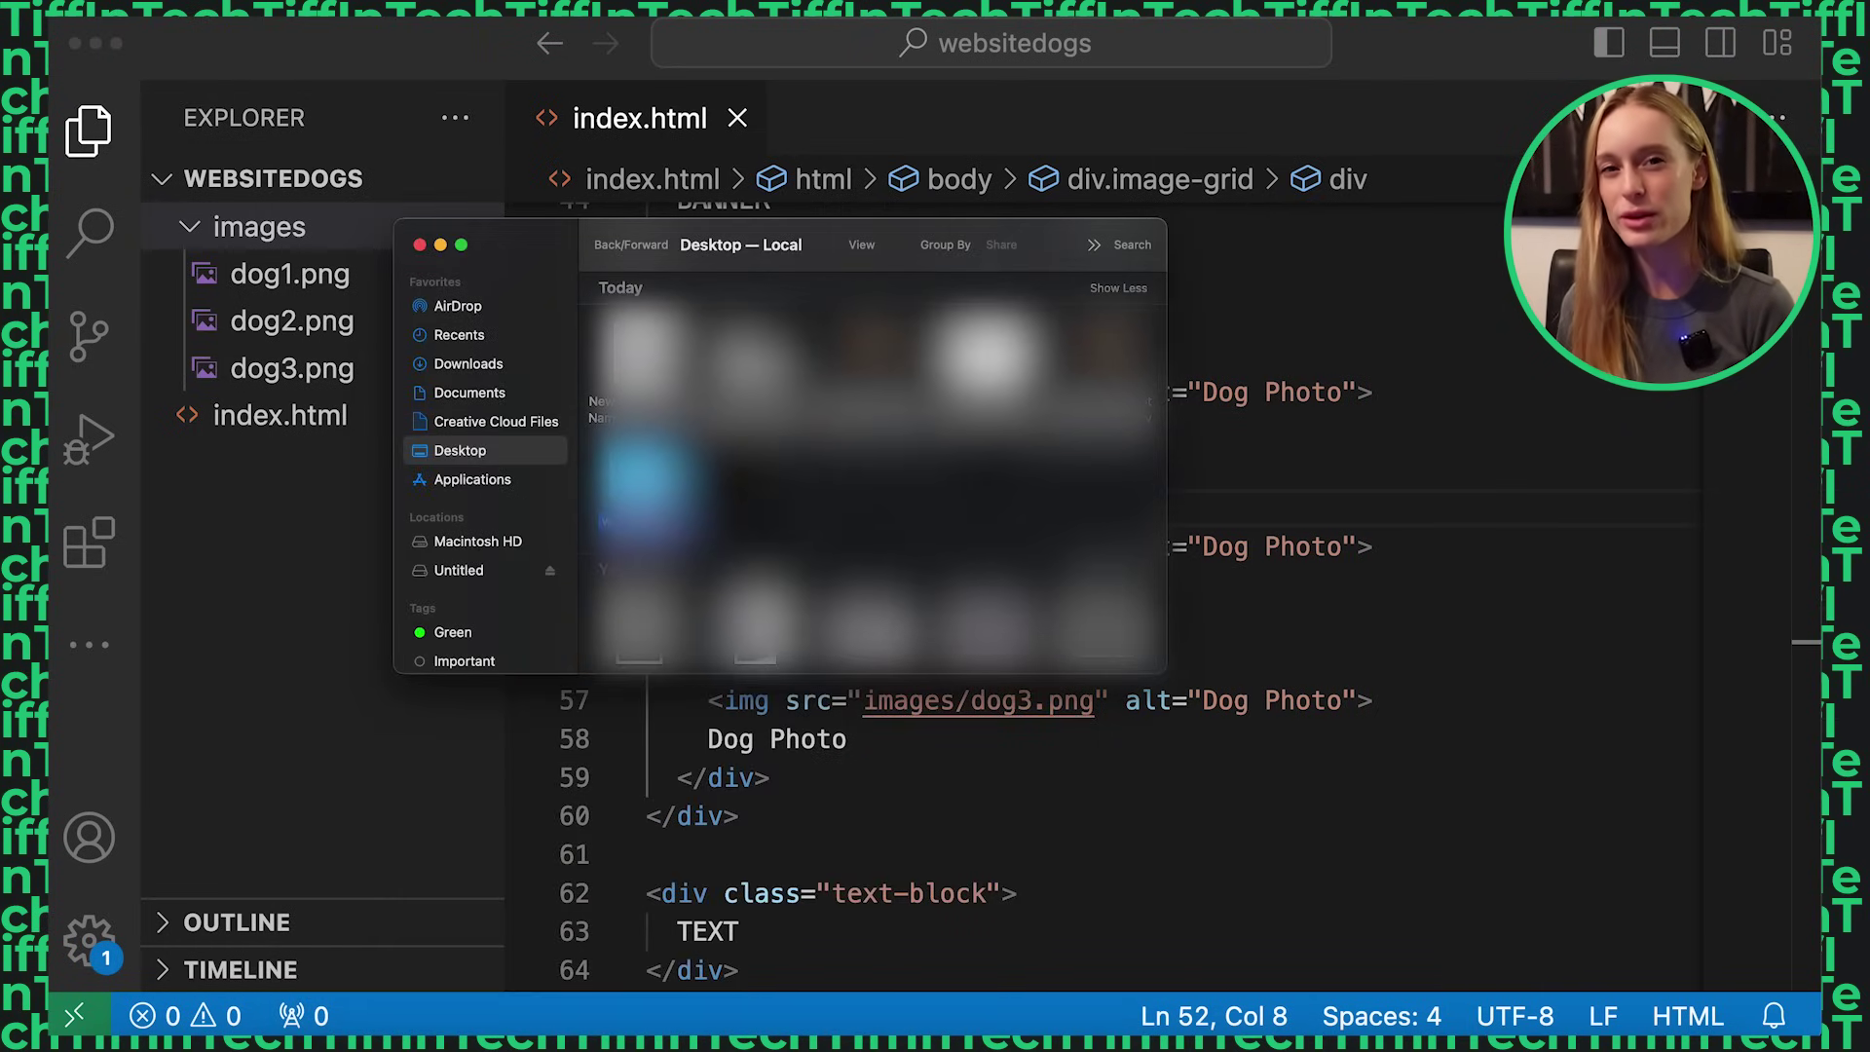
double_click(643, 477)
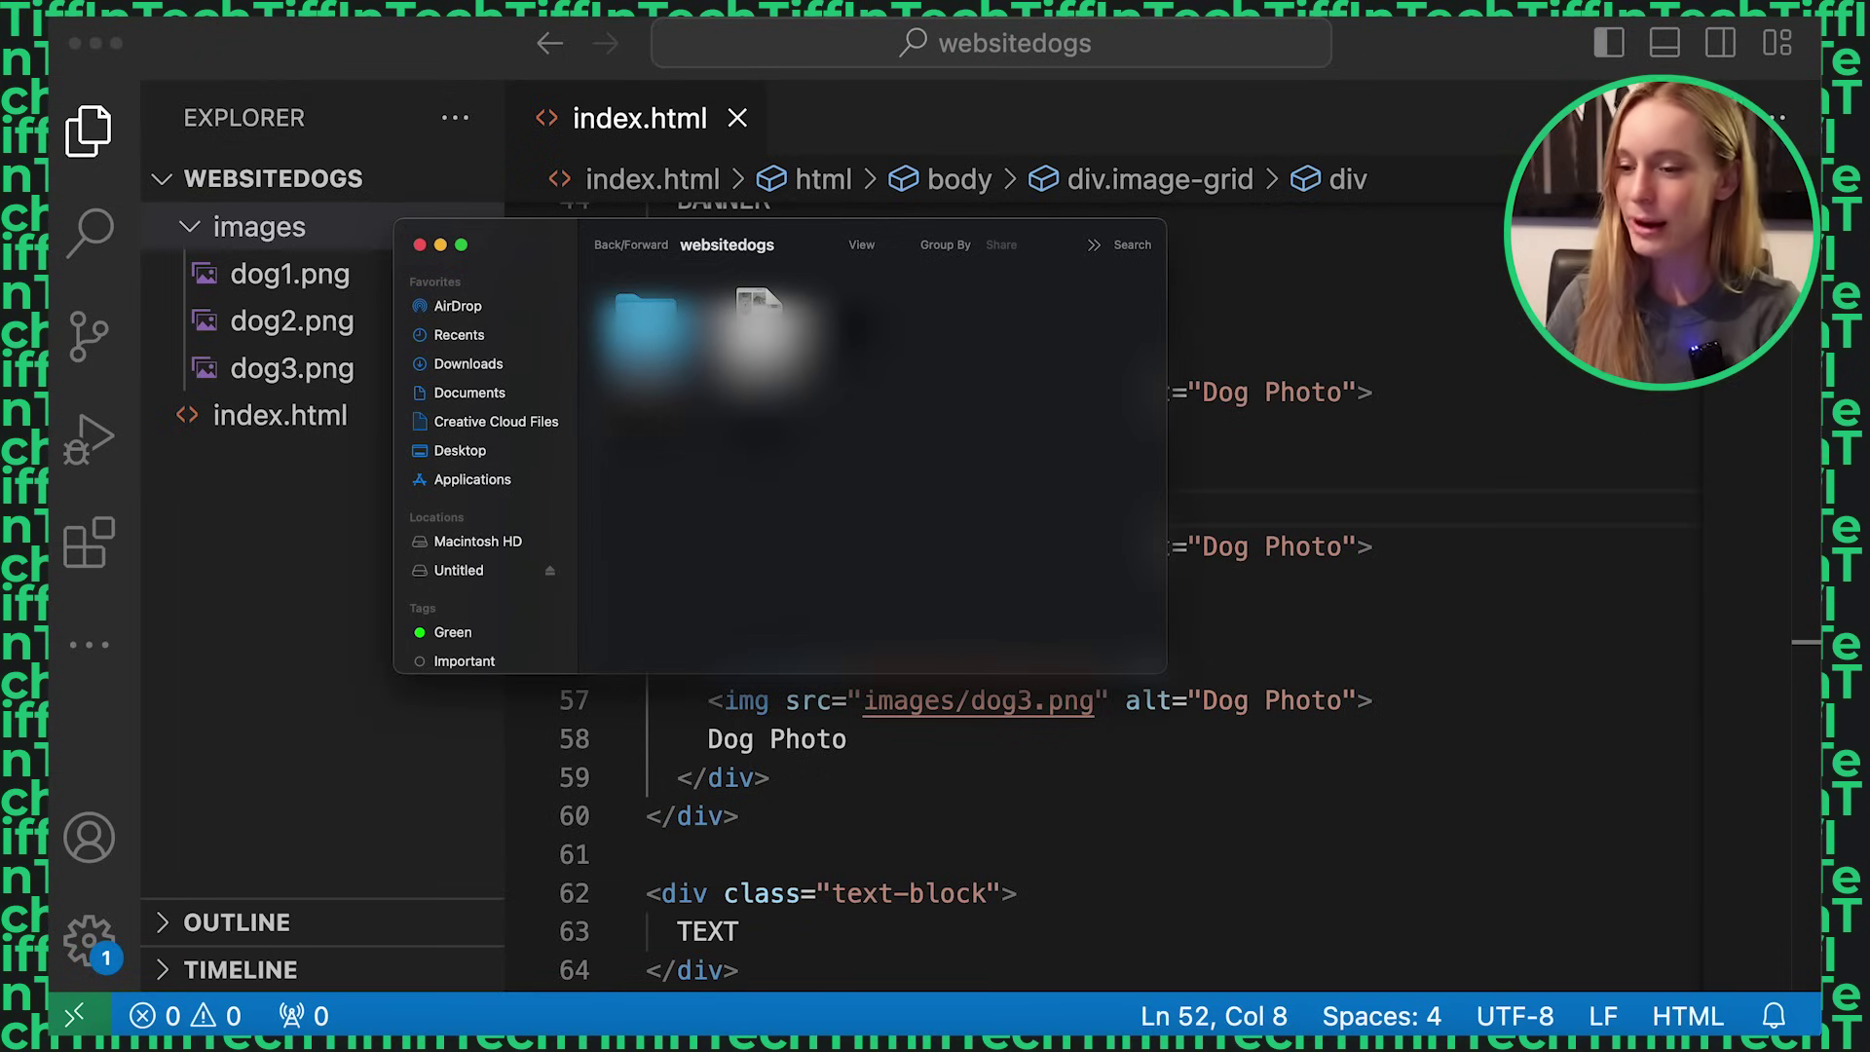
right_click(730, 304)
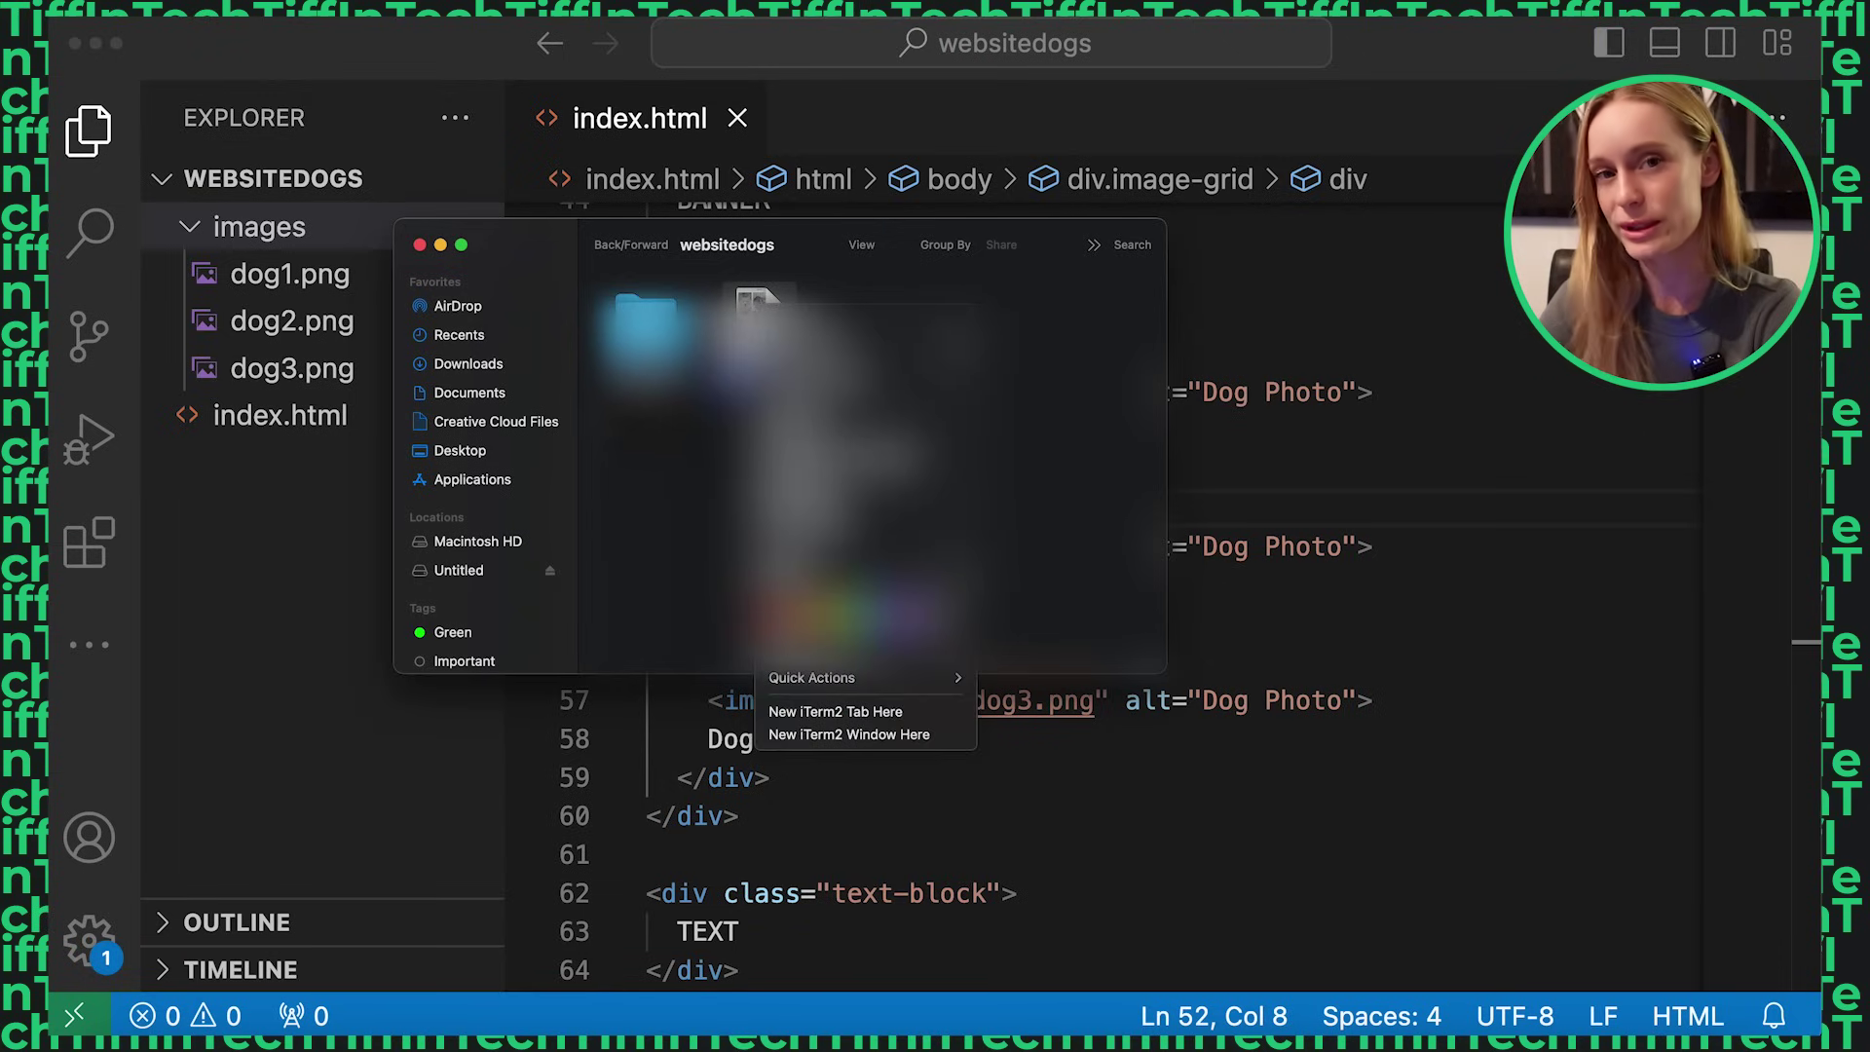
- Open index.html in Google Chrome and narrow then widen the window to check the layout reflow
click(1069, 343)
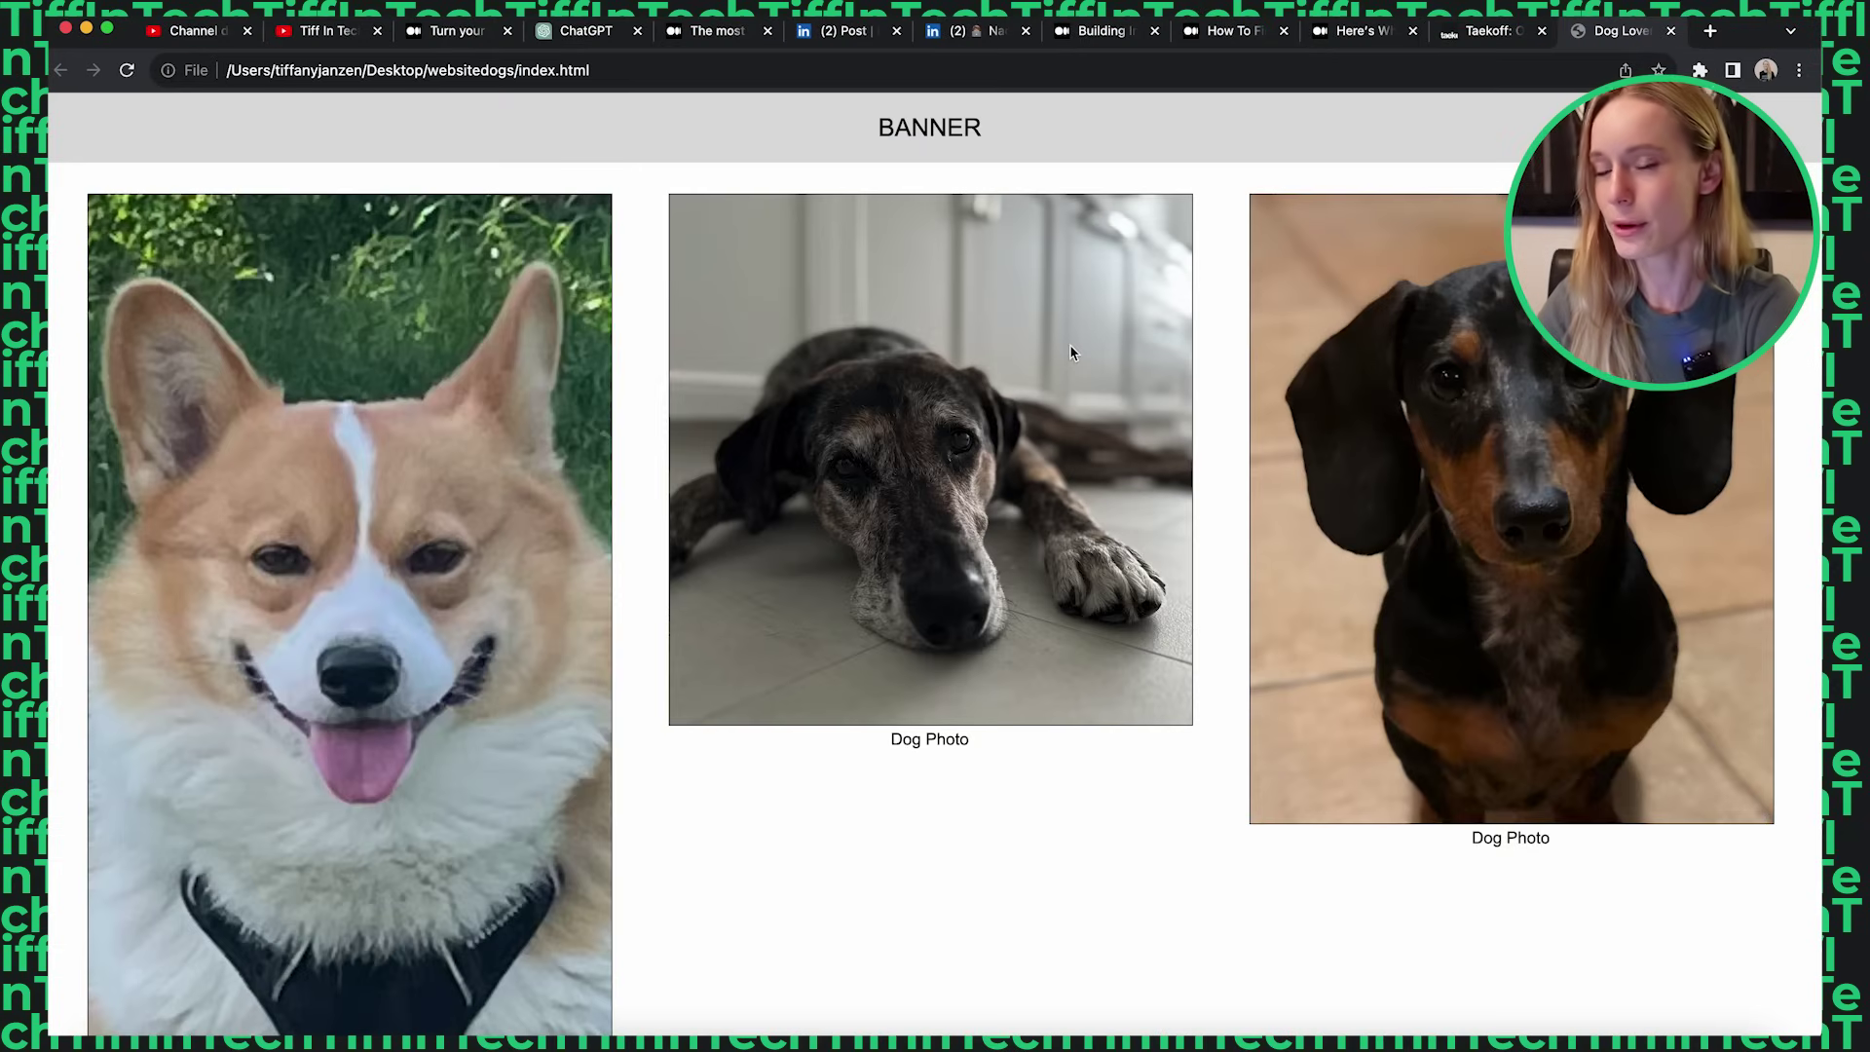
scroll(1069, 352, down, 5)
scroll(1069, 353, up, 5)
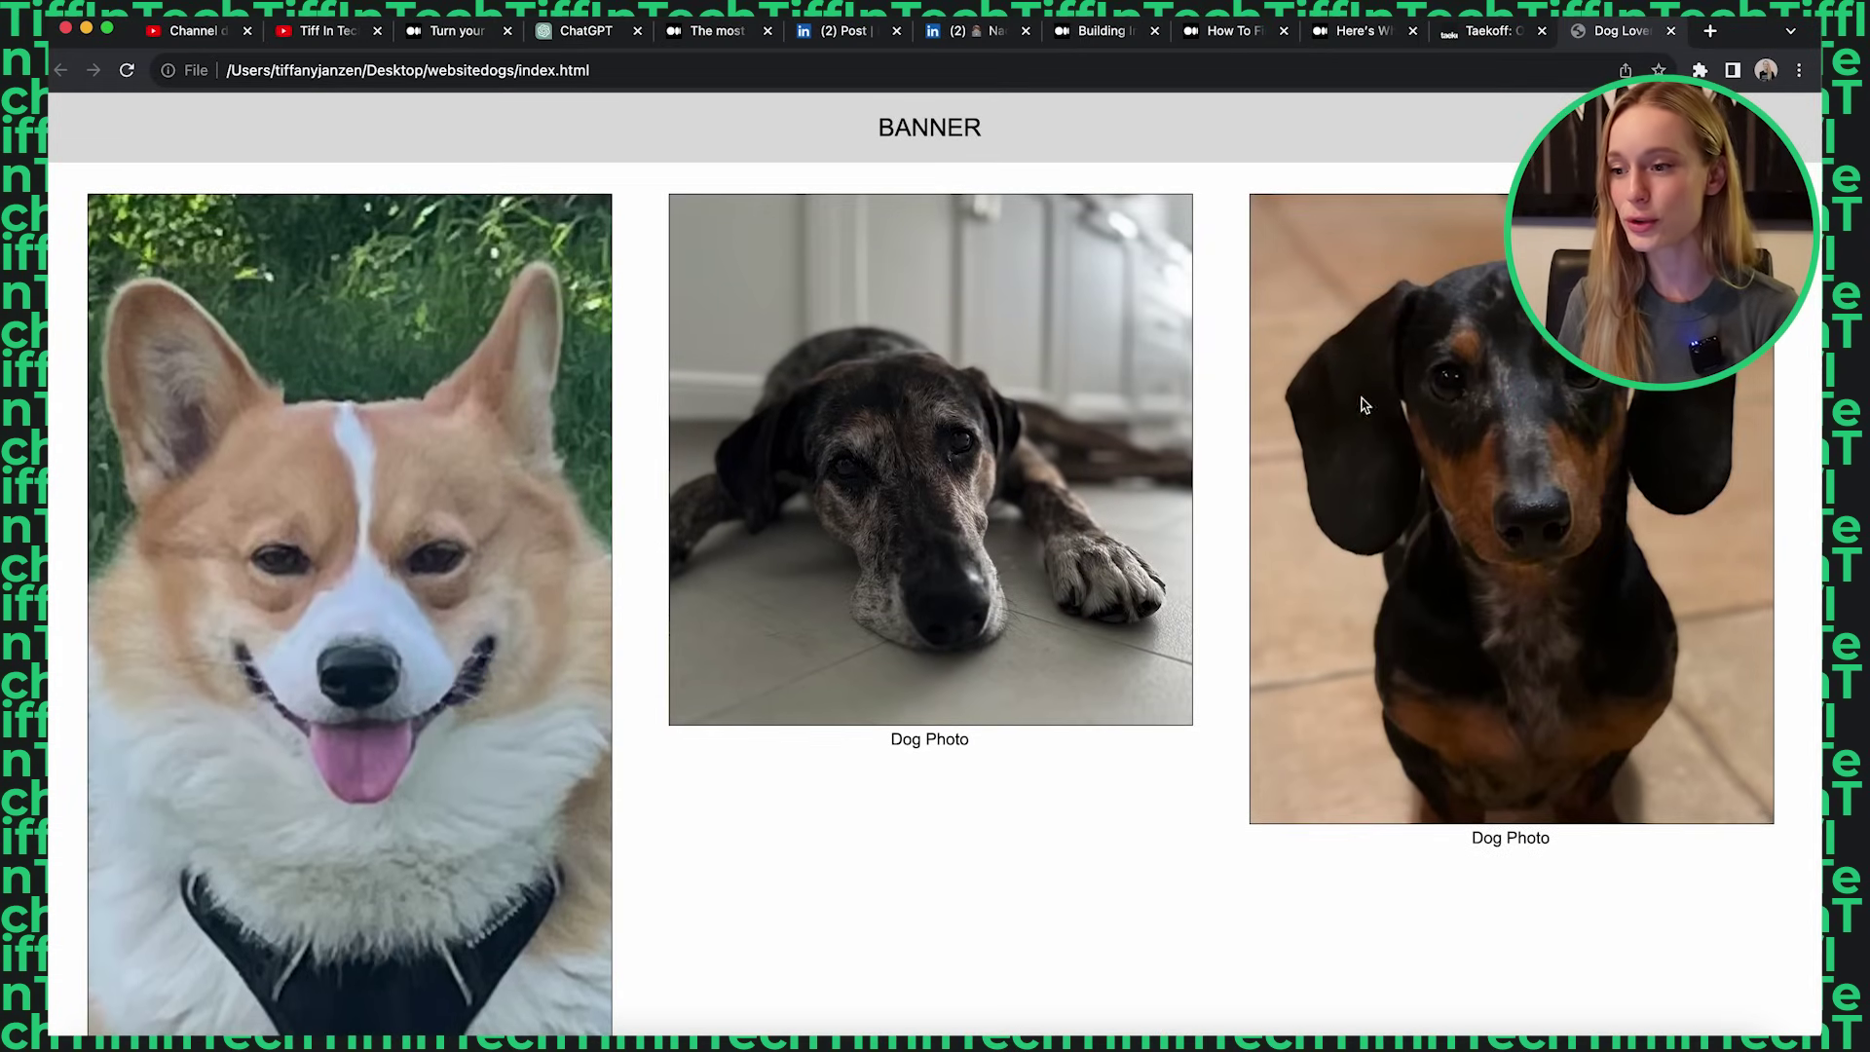
drag(1817, 407, 1009, 531)
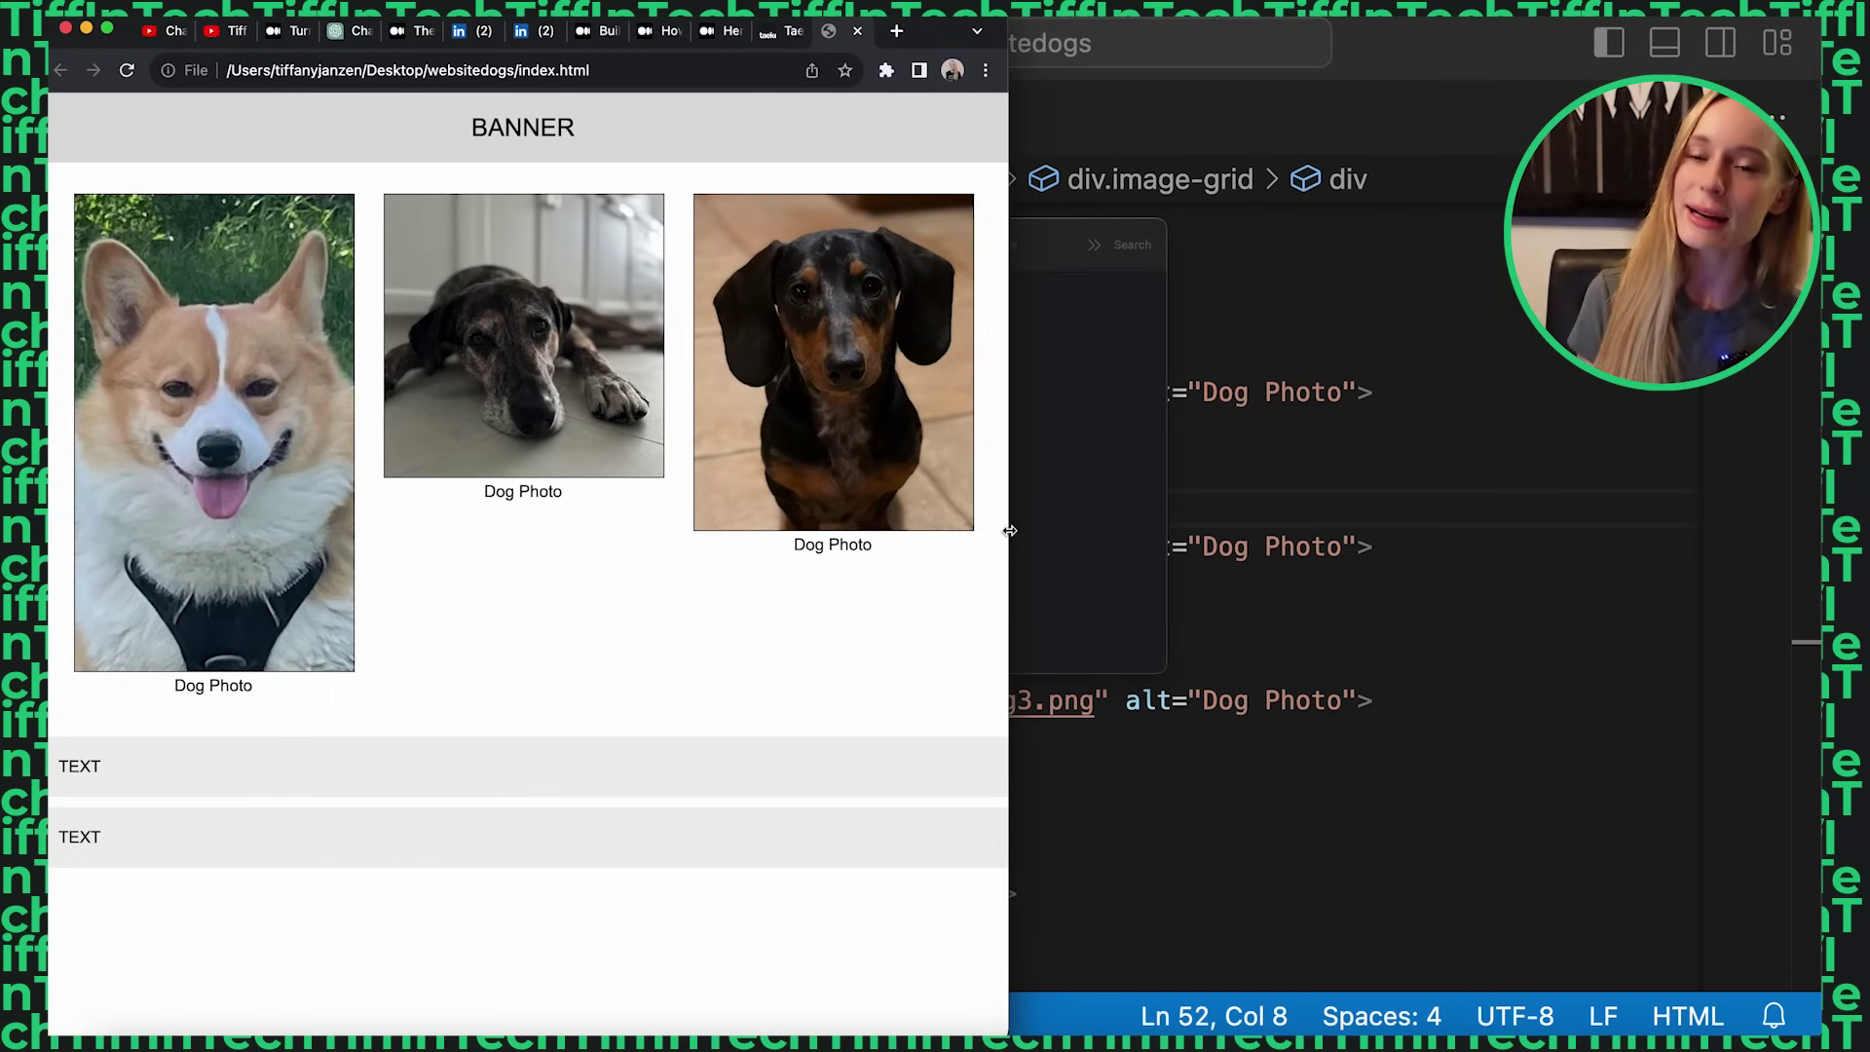
drag(1009, 530, 1817, 638)
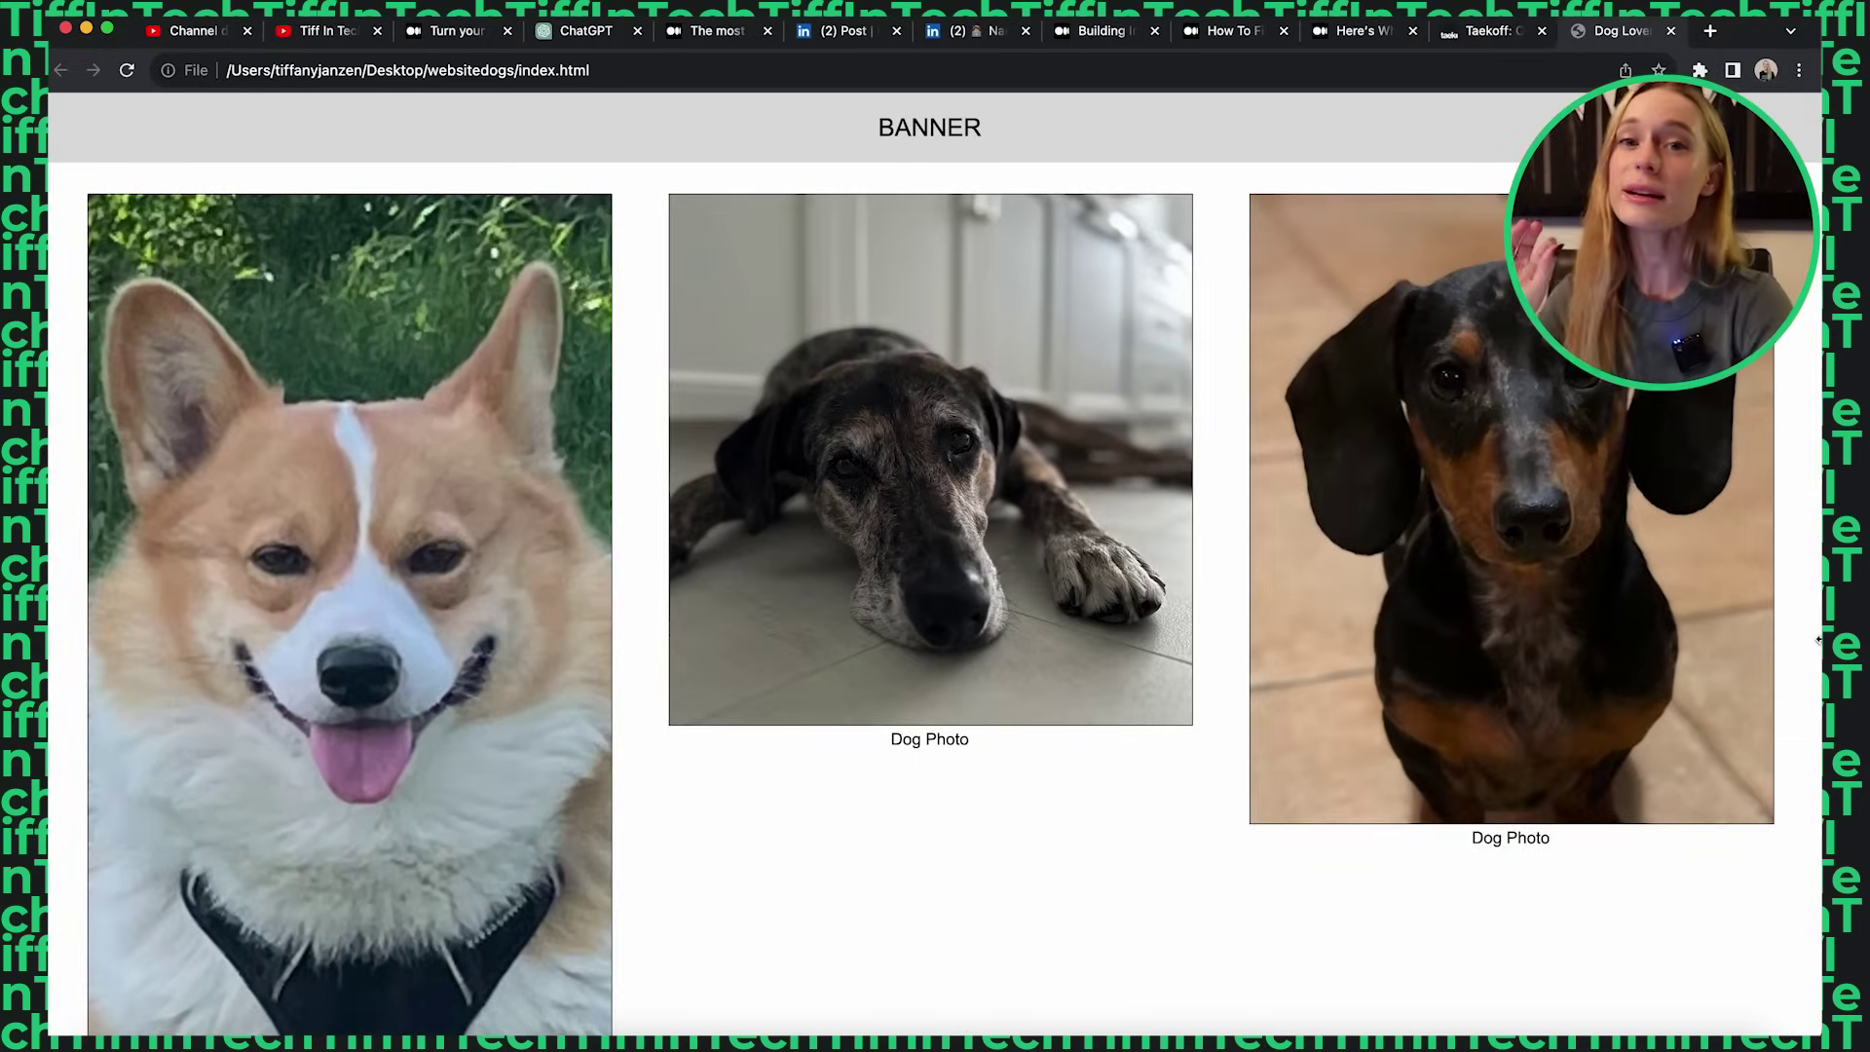